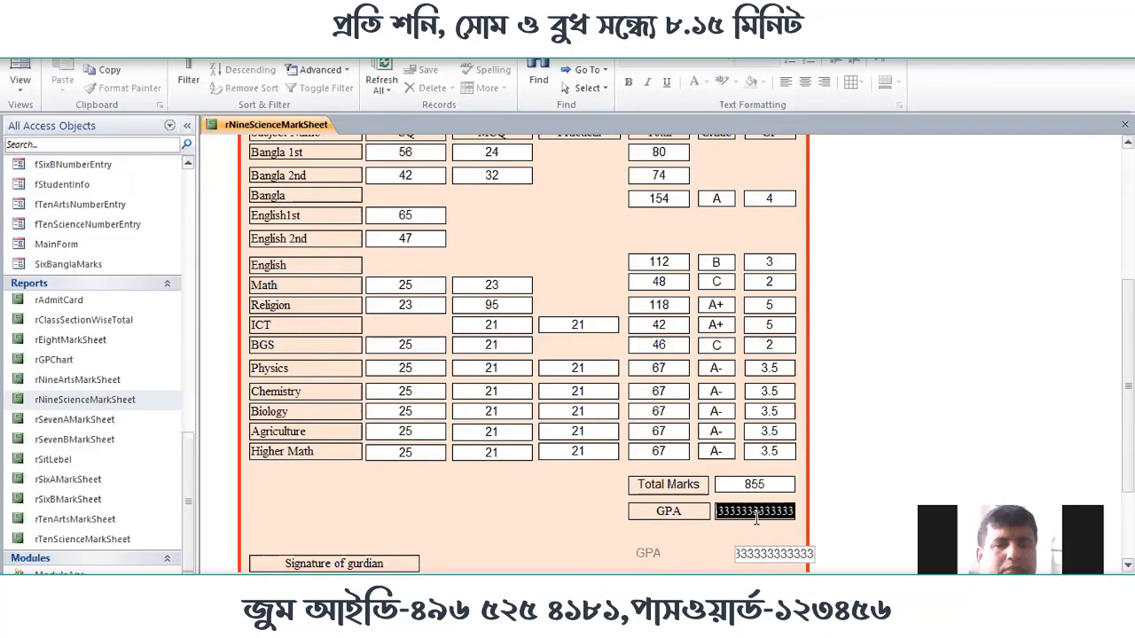
Switch the rNineScienceMarkSheet report to Design View
scroll(742, 535, up, 5)
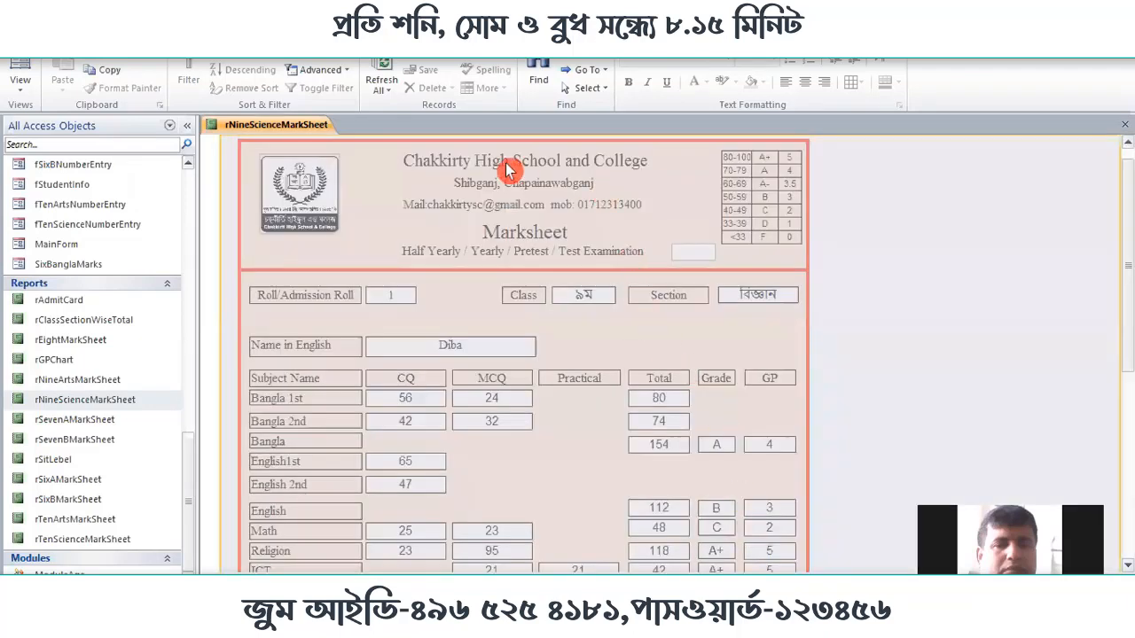
right_click(286, 127)
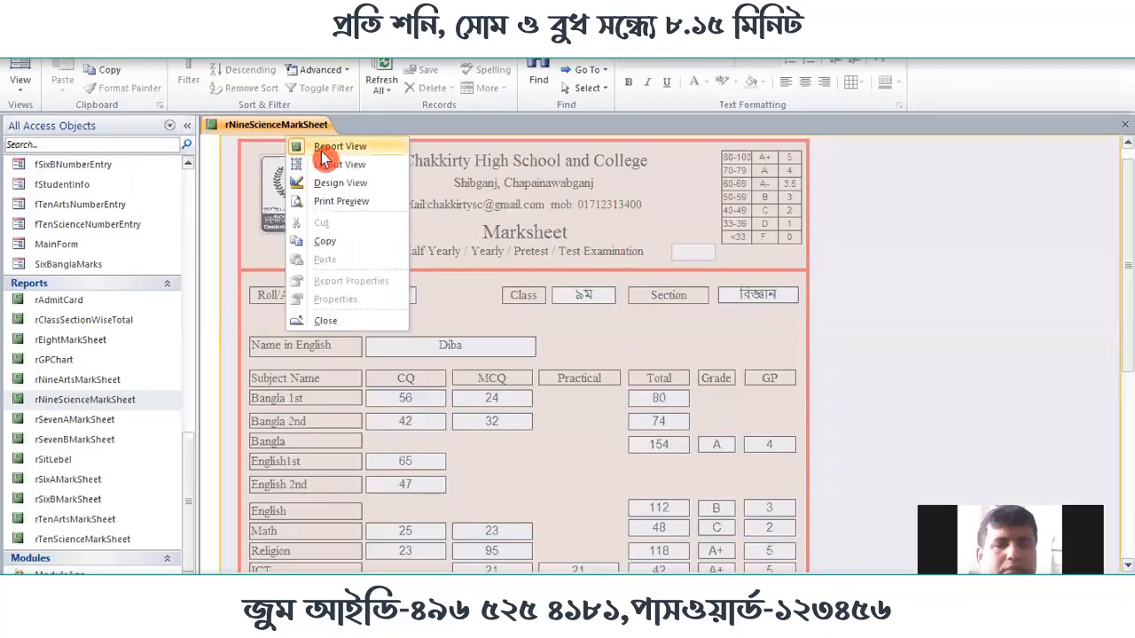
click(333, 202)
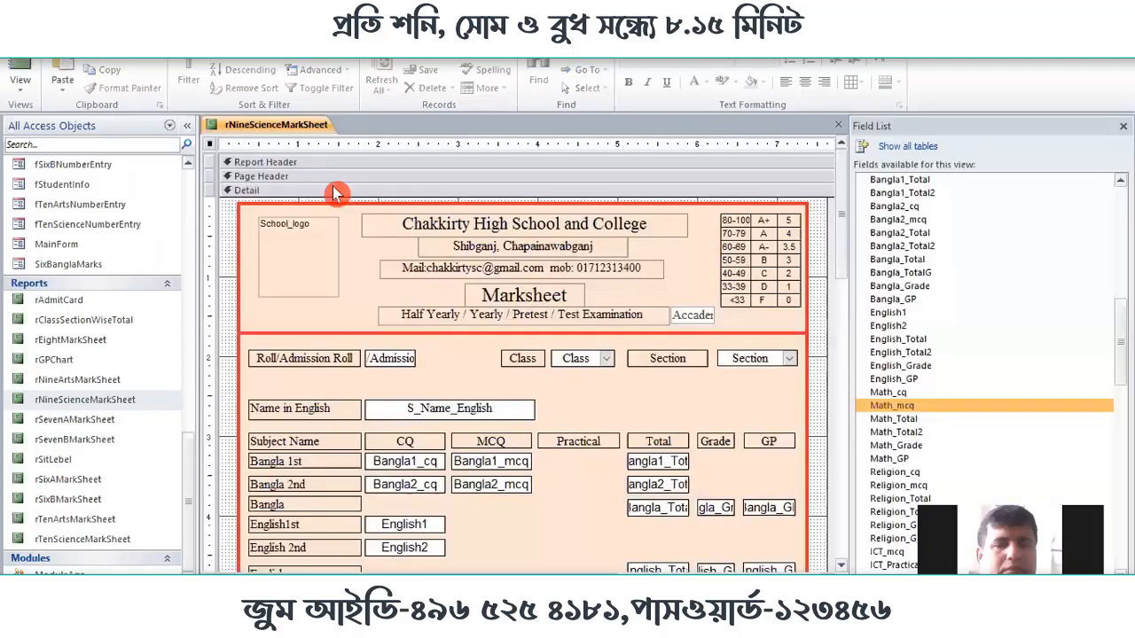
Show the properties of the GPA text box below Total Marks and check the available Format choices
scroll(725, 406, down, 3)
scroll(725, 406, down, 5)
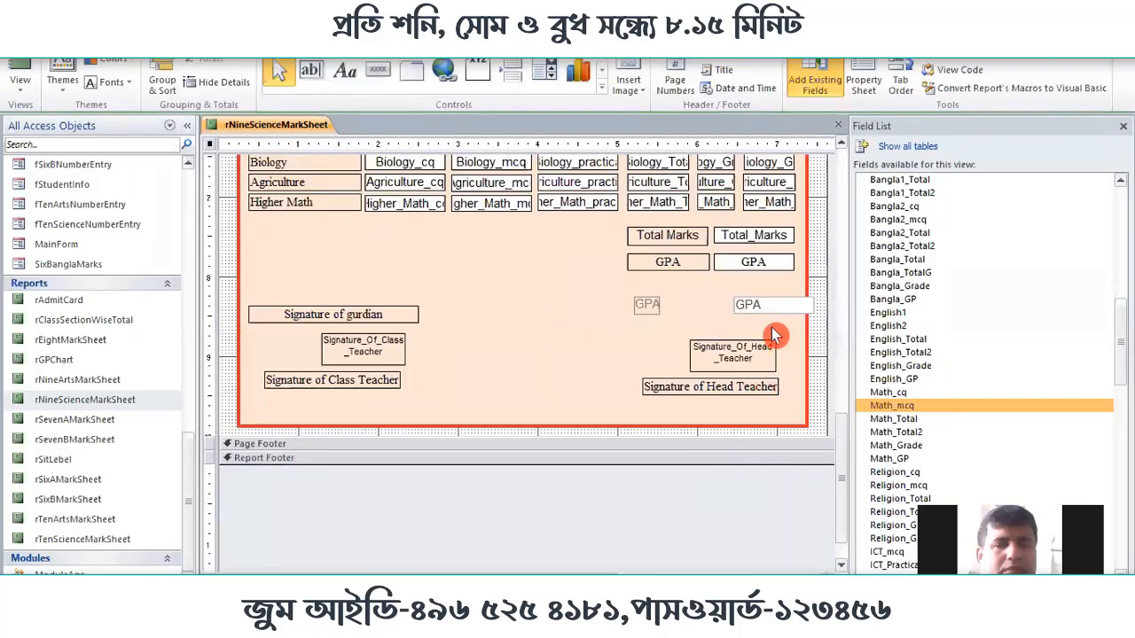
click(752, 262)
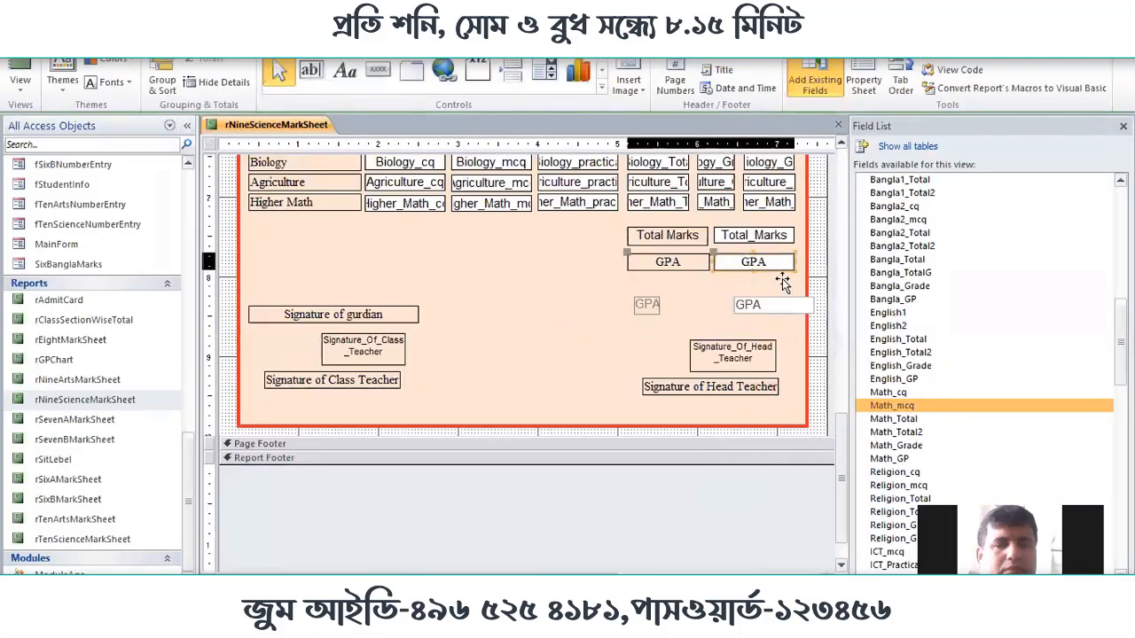
click(862, 82)
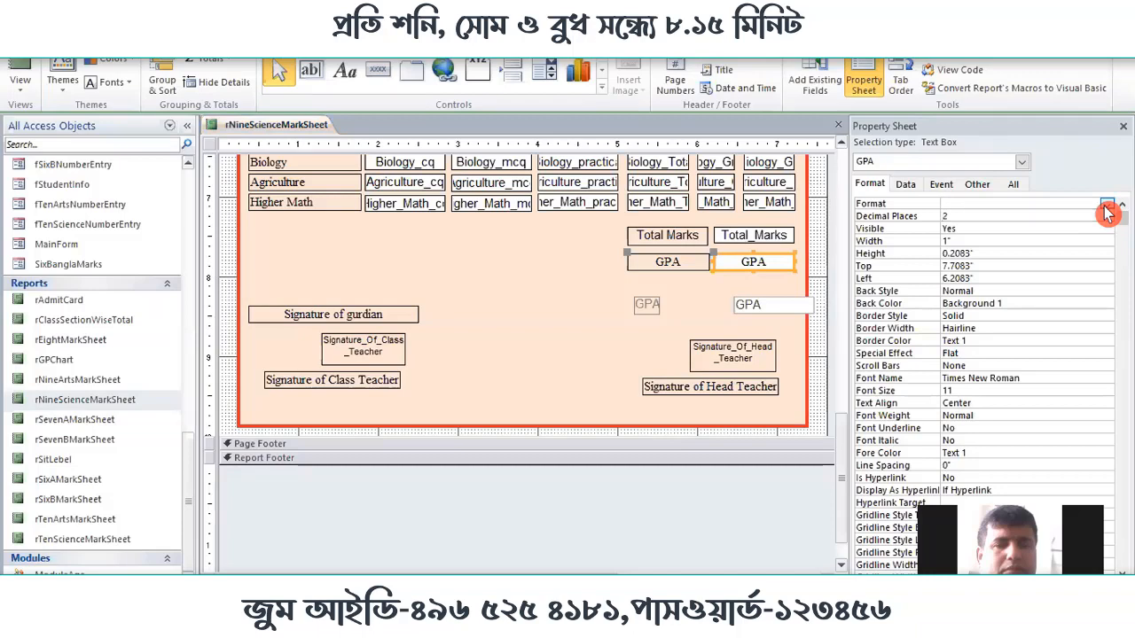
click(1104, 206)
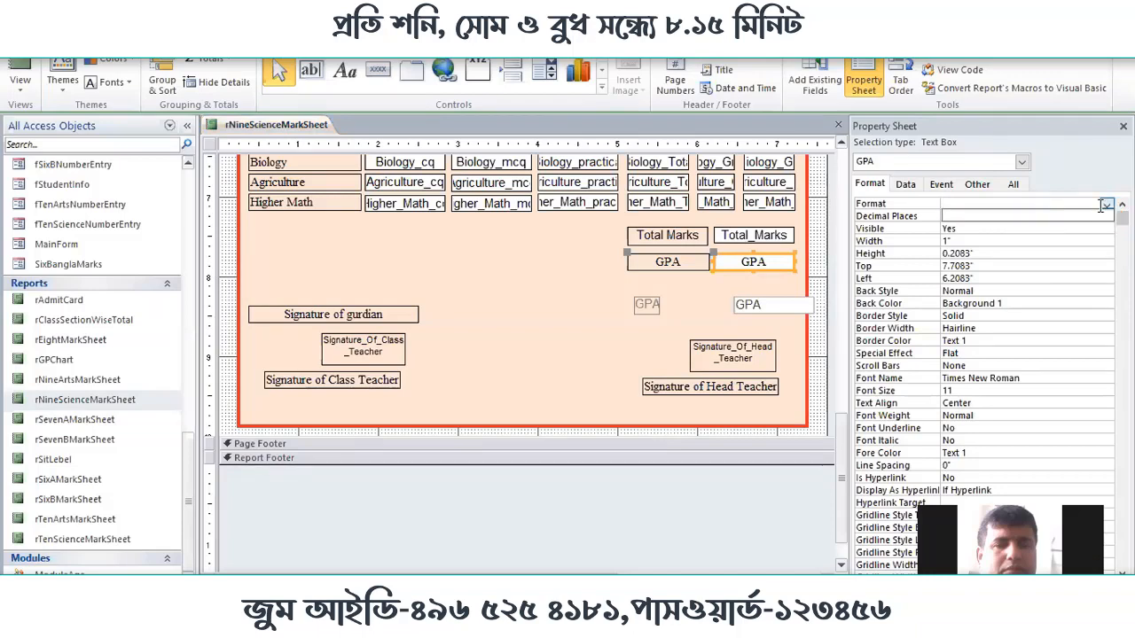
click(1106, 207)
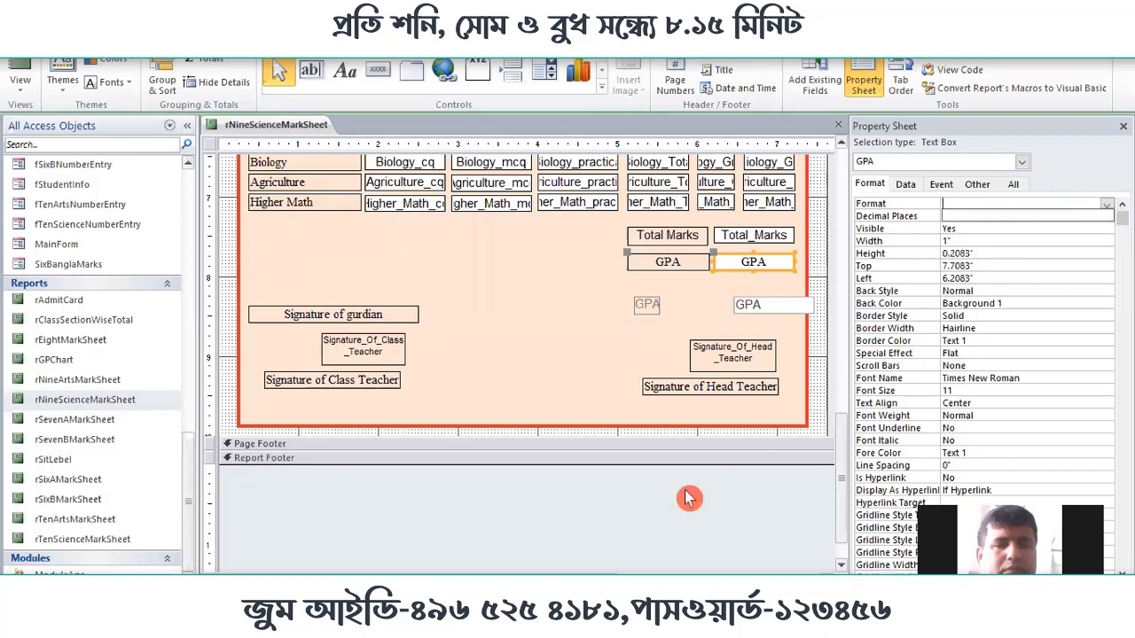
Open the qNineScienceResult query in Datasheet View
scroll(197, 426, up, 2)
scroll(142, 417, up, 1)
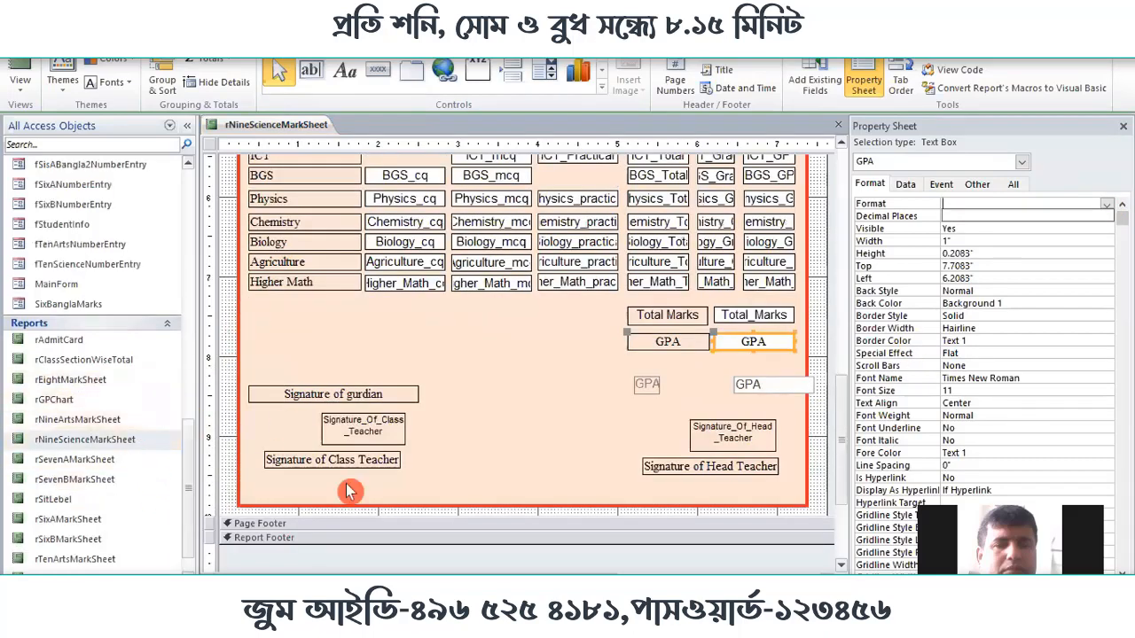
scroll(346, 488, up, 5)
scroll(166, 370, up, 1)
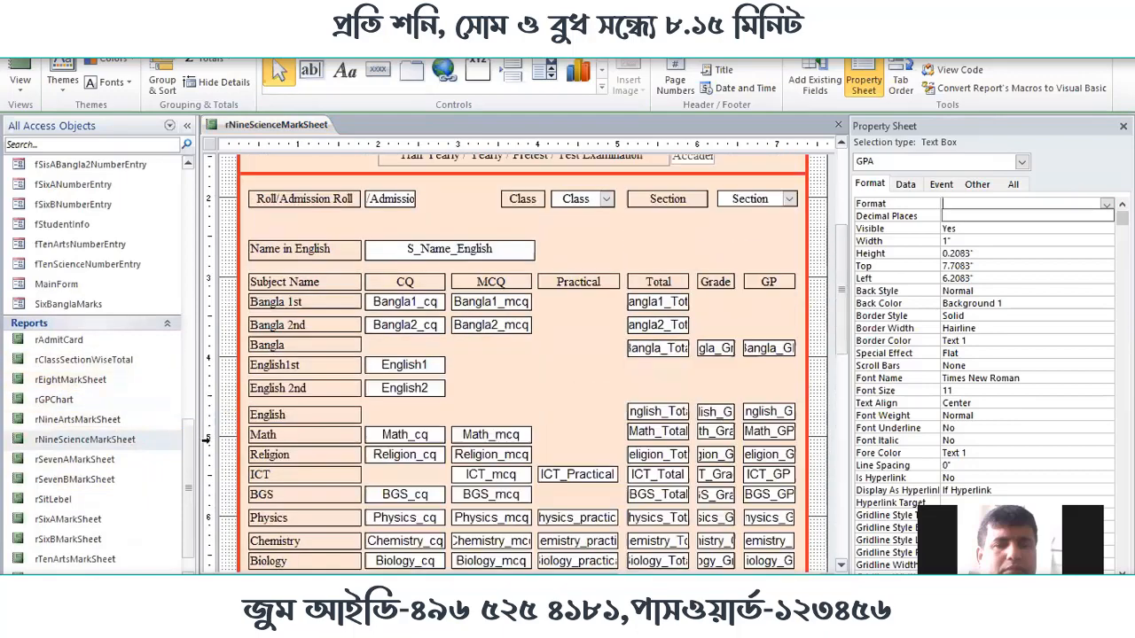
drag(189, 461, 212, 355)
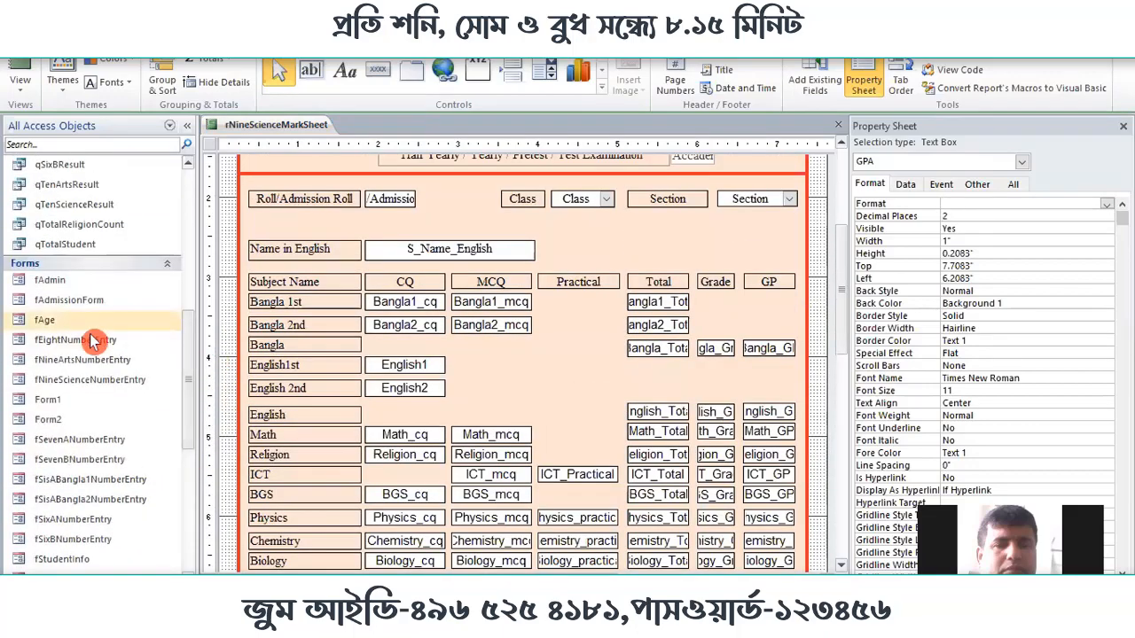
scroll(98, 319, up, 5)
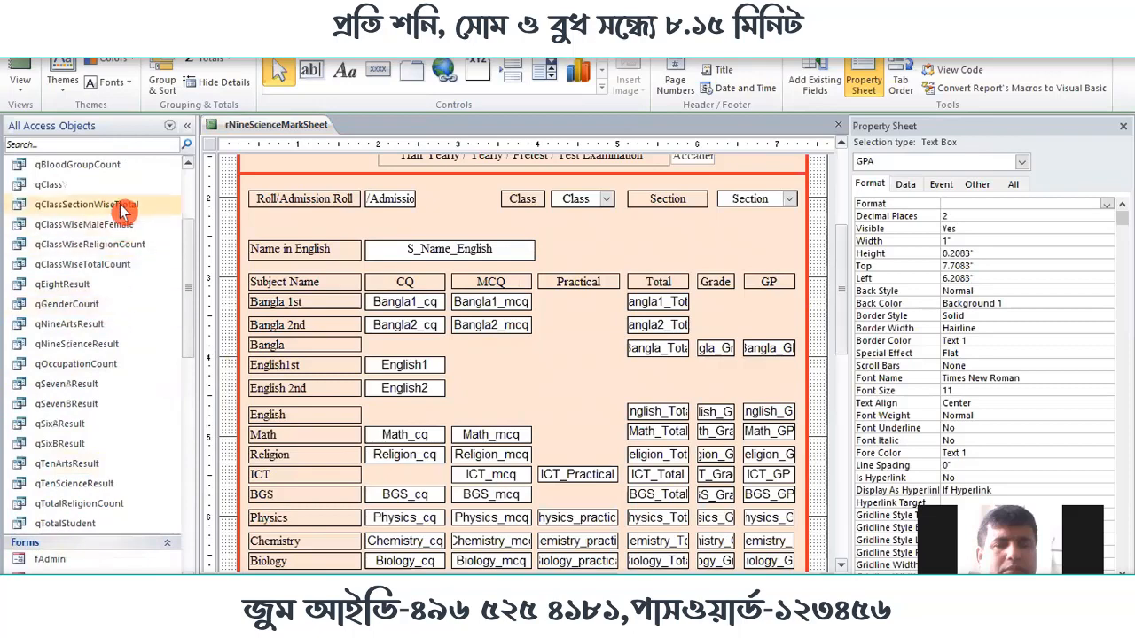
scroll(98, 284, up, 2)
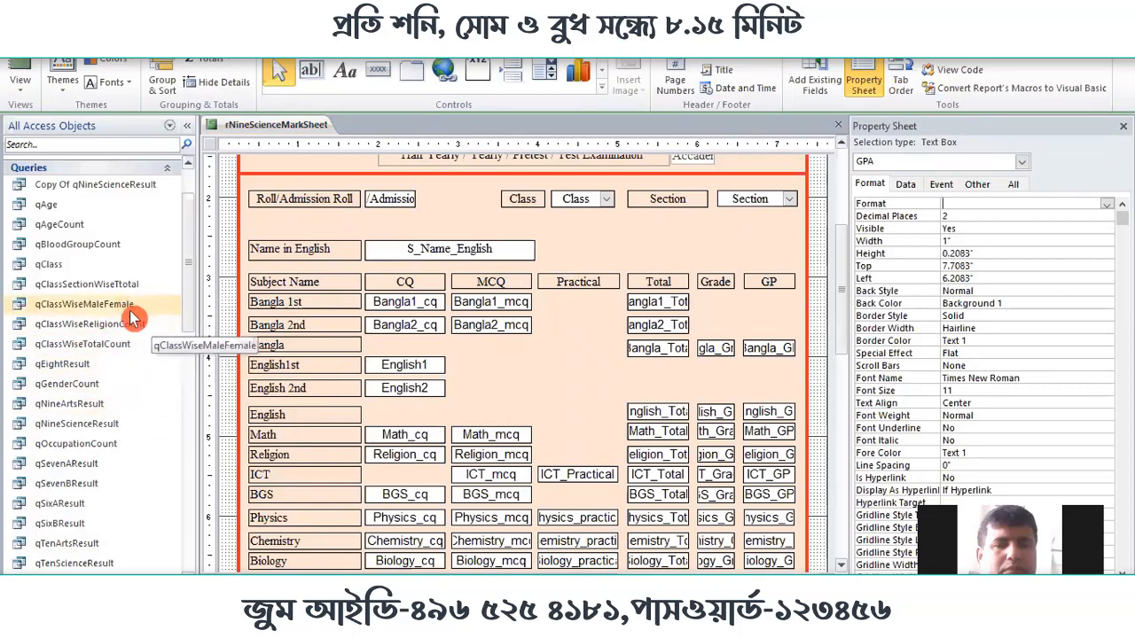
double_click(120, 432)
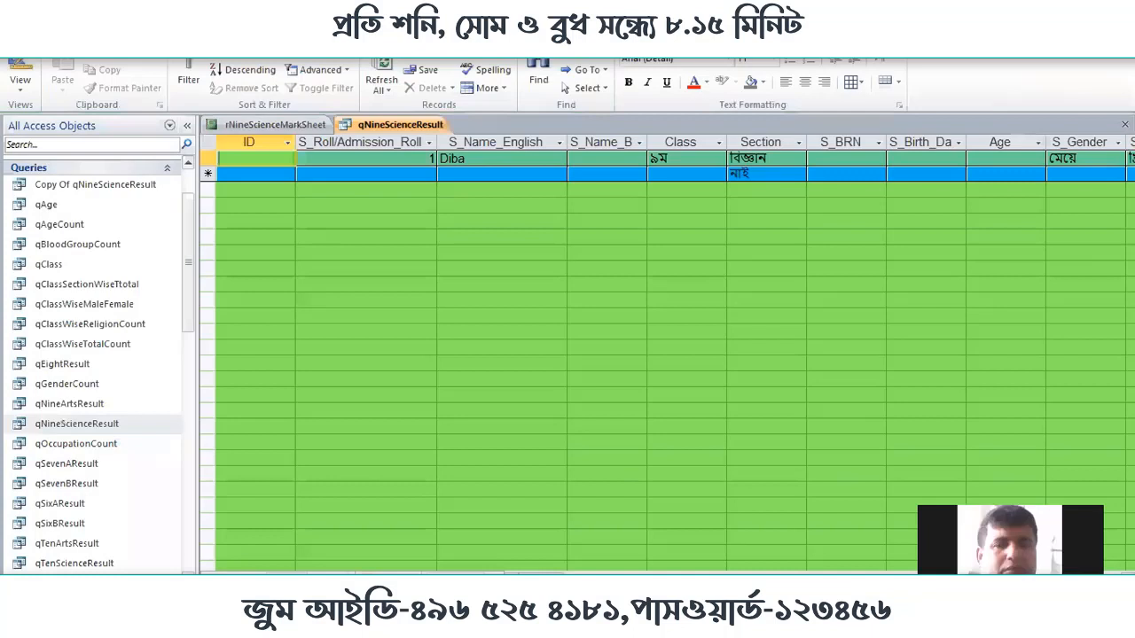
Compare the Total_Marks, GPA1 and GPA columns in the query results
drag(540, 573, 913, 573)
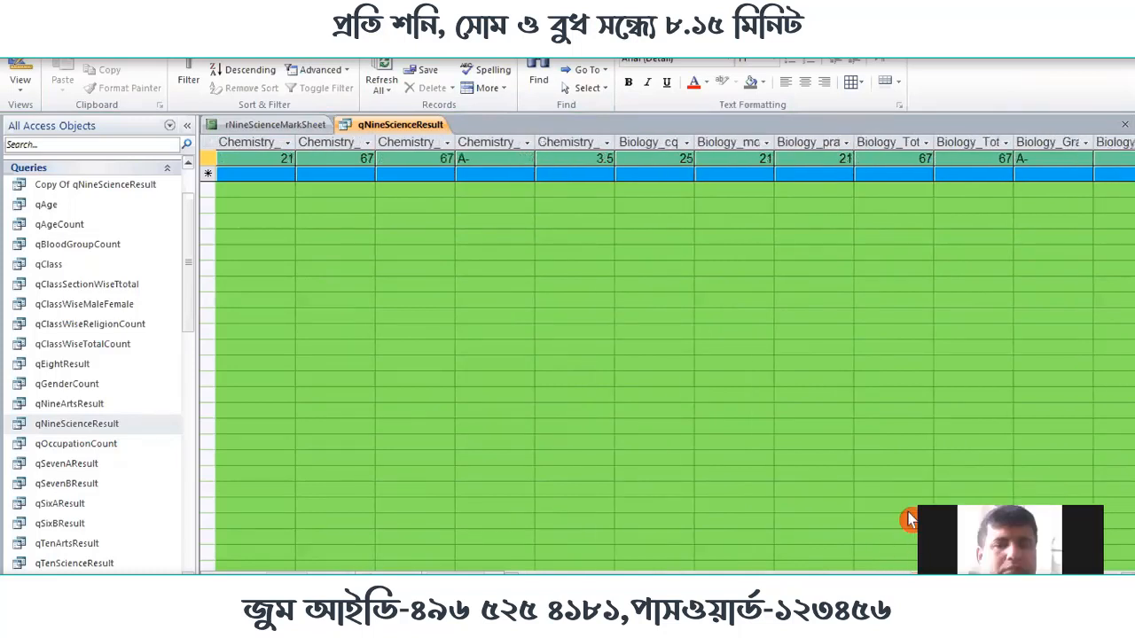
drag(966, 570, 1064, 573)
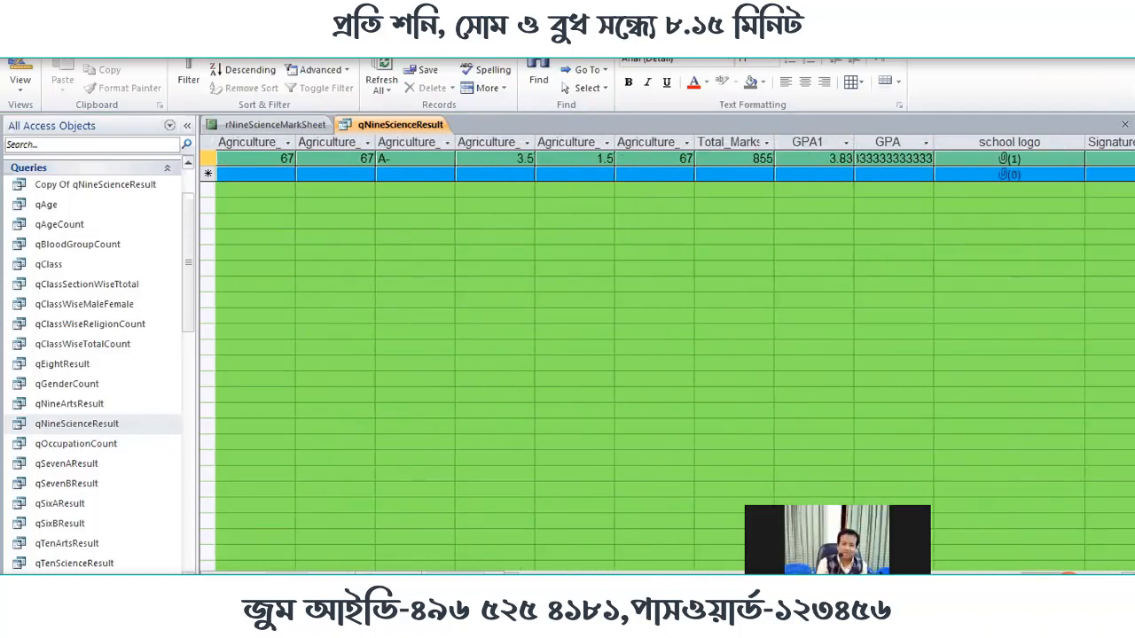
click(821, 158)
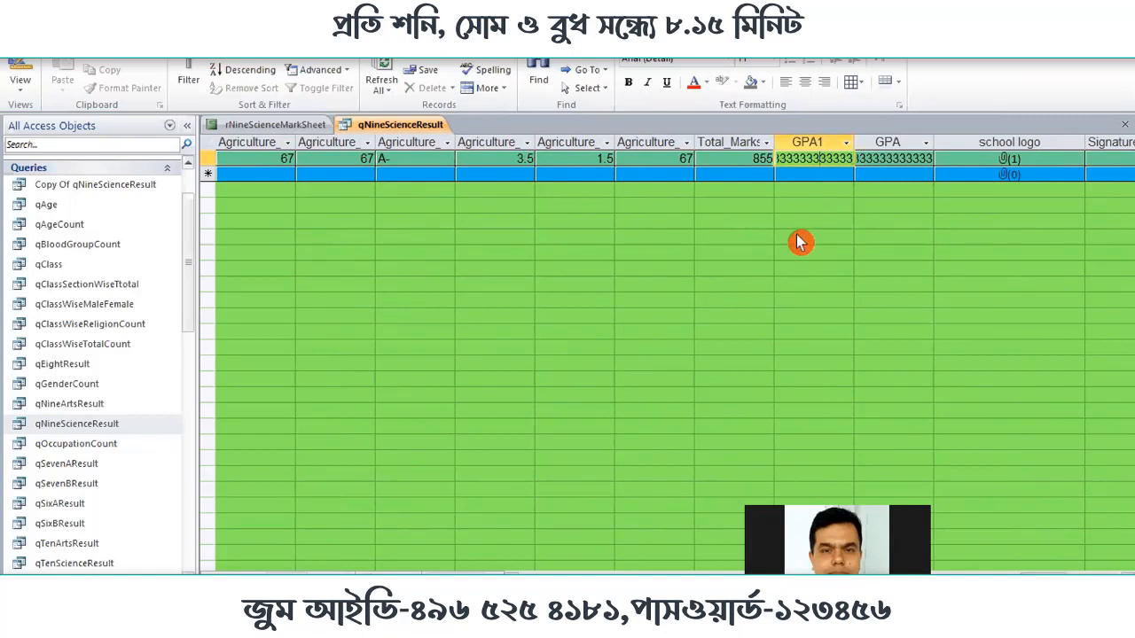
click(729, 160)
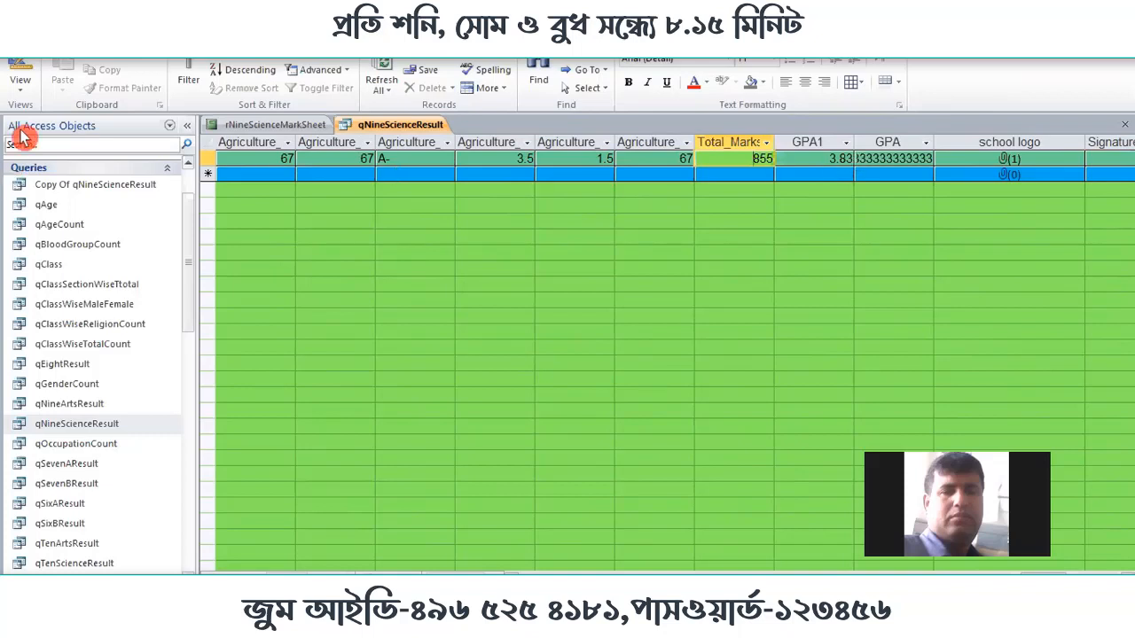
Switch the qNineScienceResult query to Design View and show the GPA field's properties
right_click(390, 126)
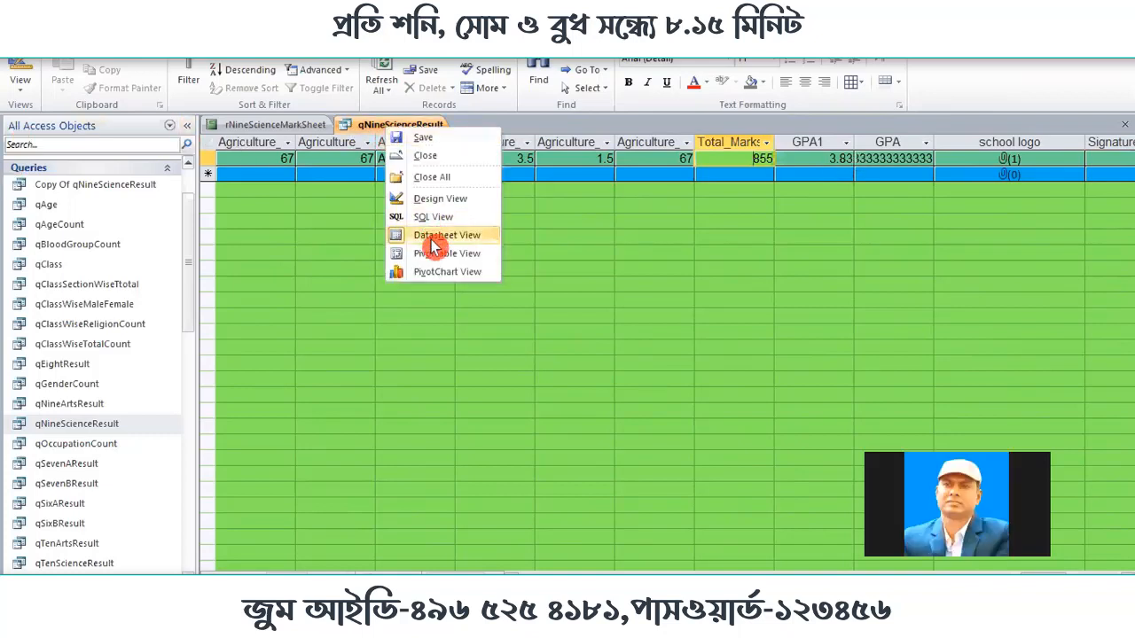
click(436, 198)
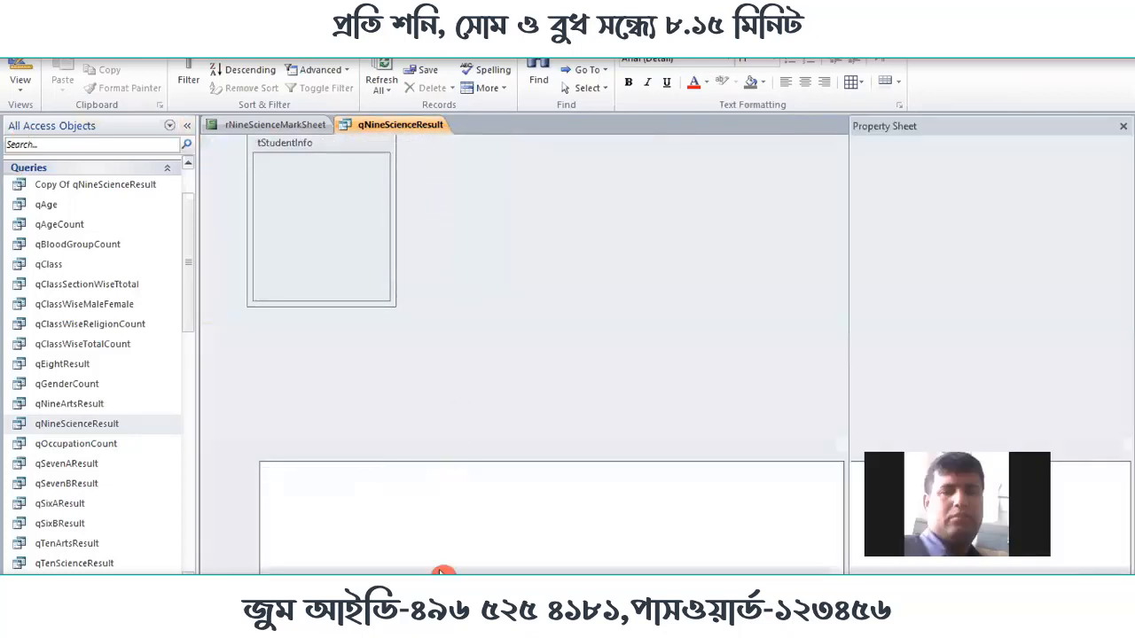
drag(283, 572, 777, 572)
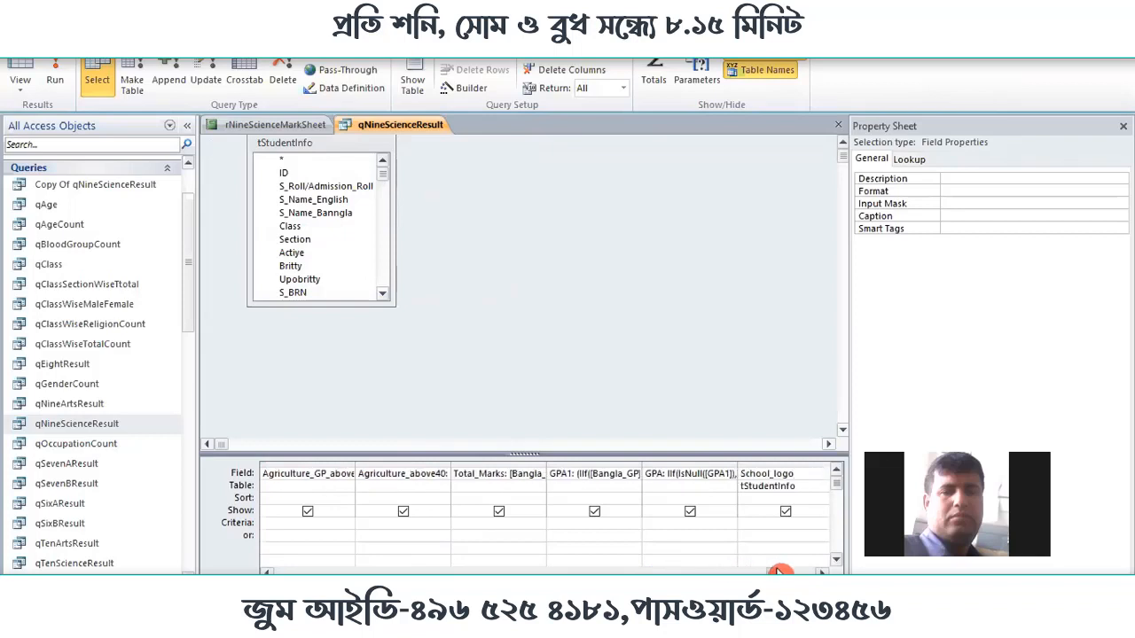
click(692, 479)
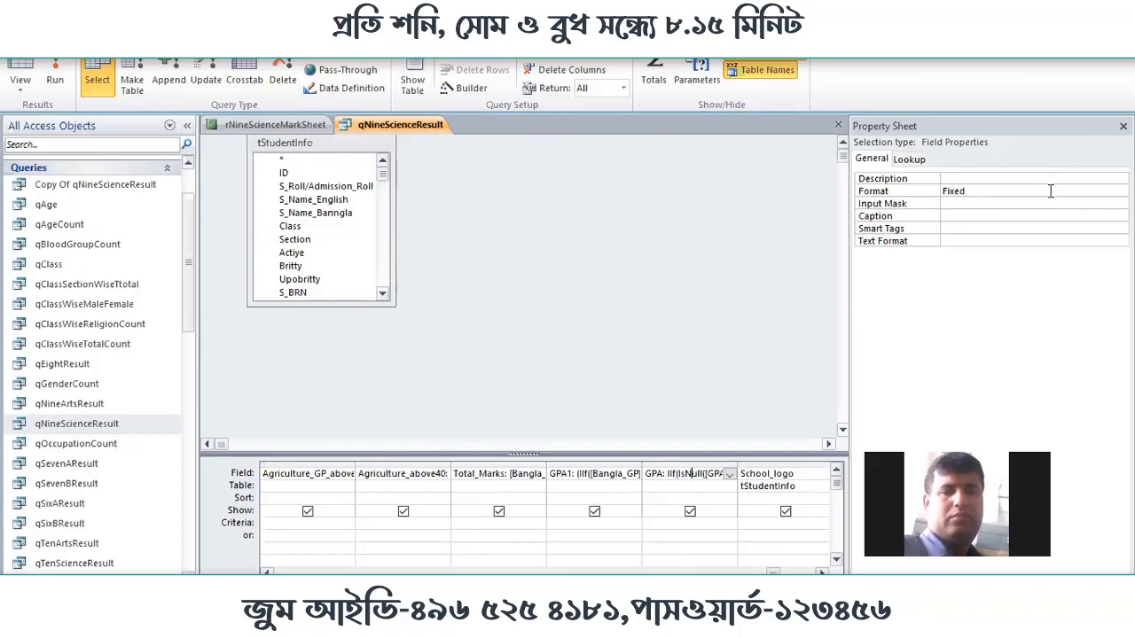
click(671, 478)
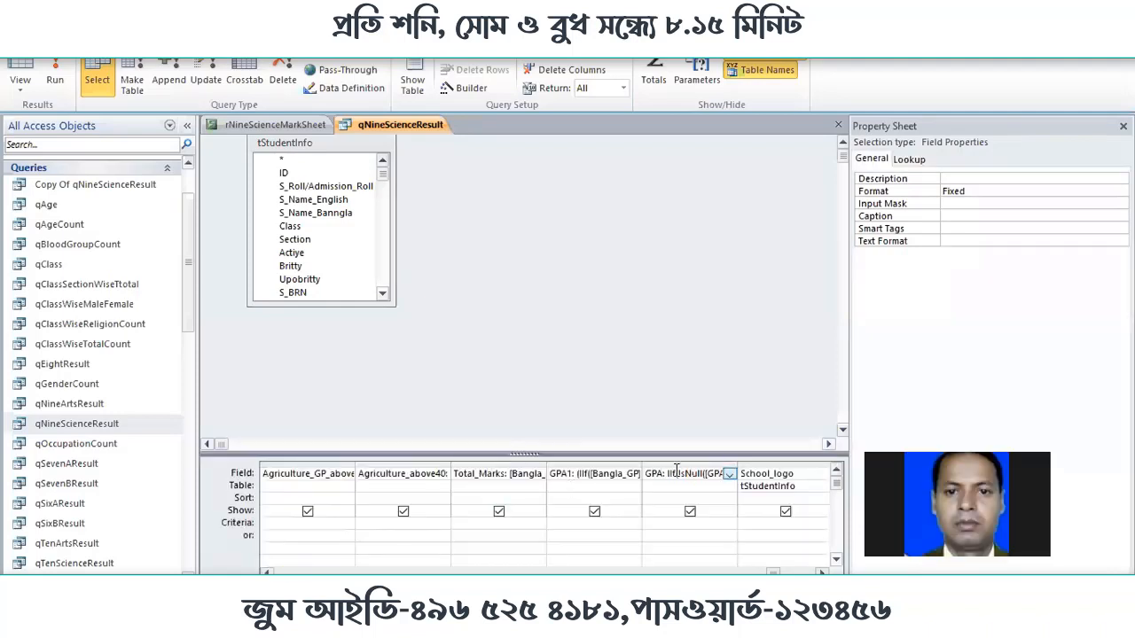
Set the GPA1 field's format to Fixed with 2 decimal places
click(593, 474)
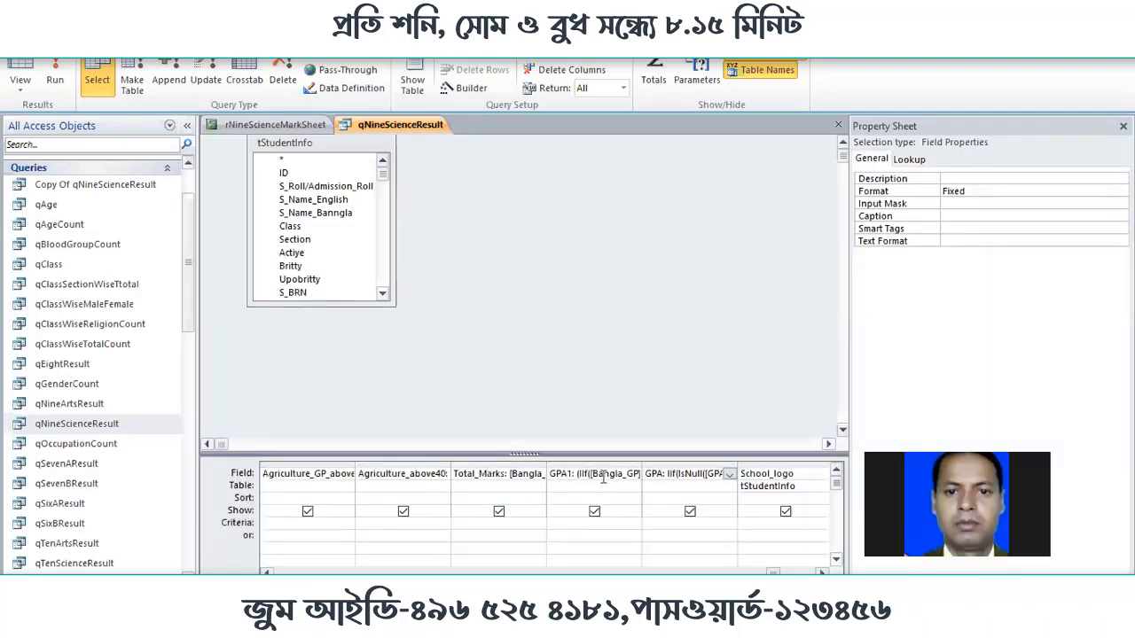
click(974, 190)
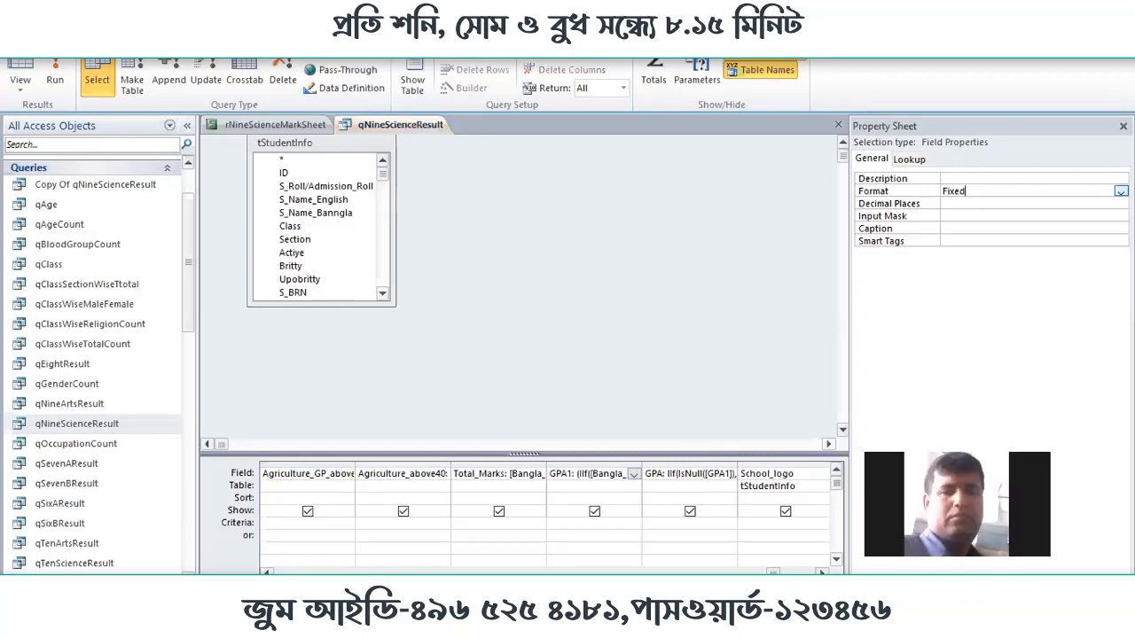
click(1120, 191)
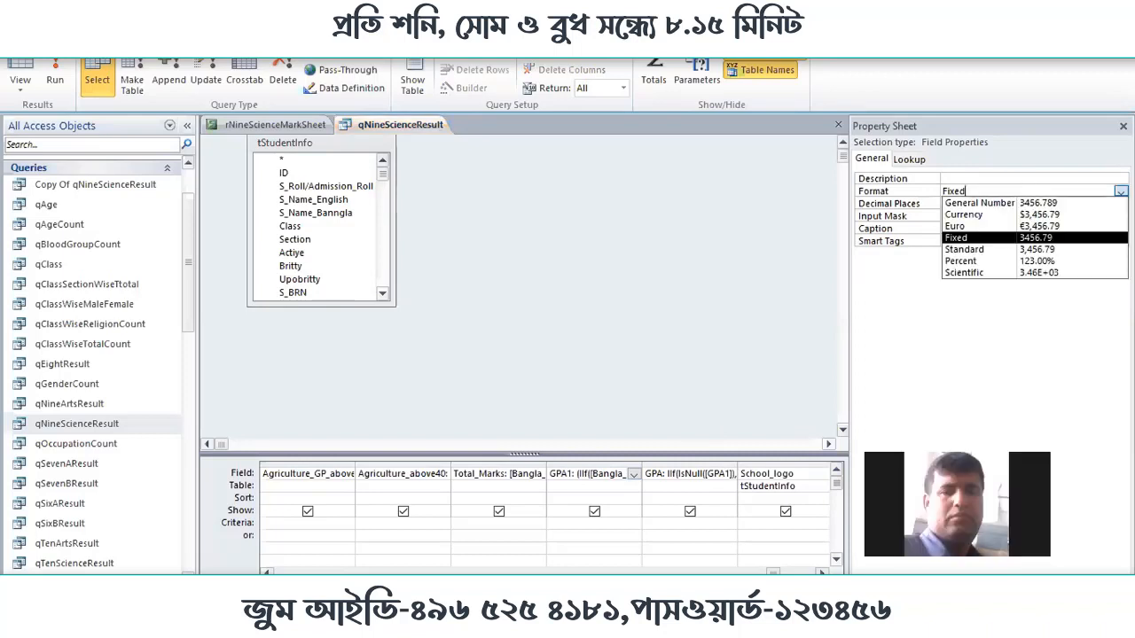
click(1012, 238)
click(958, 203)
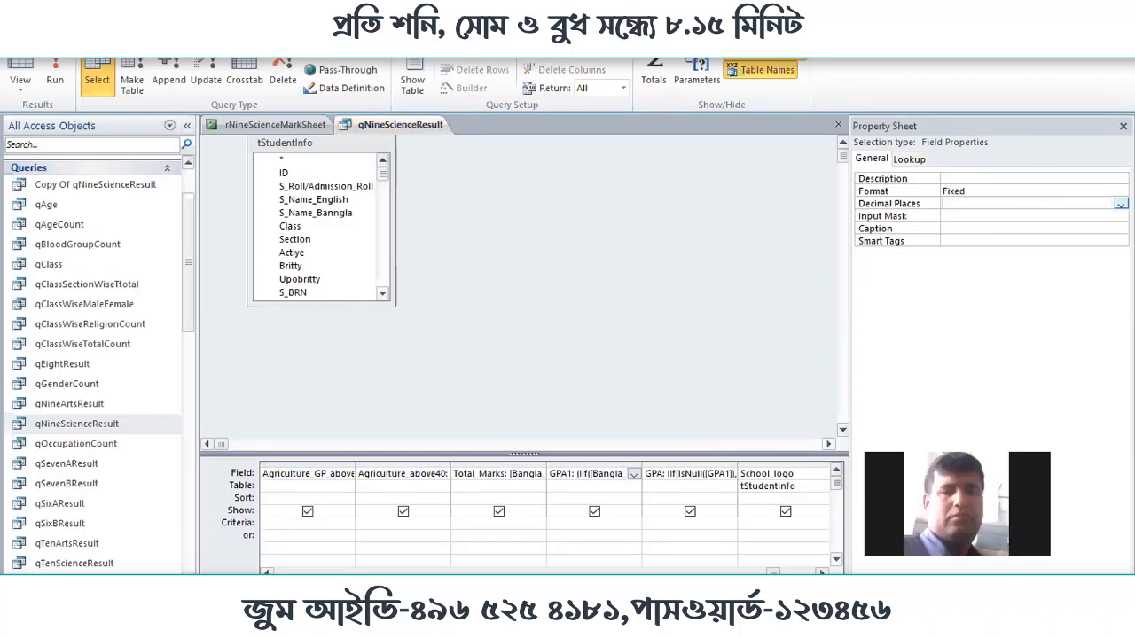
click(1120, 204)
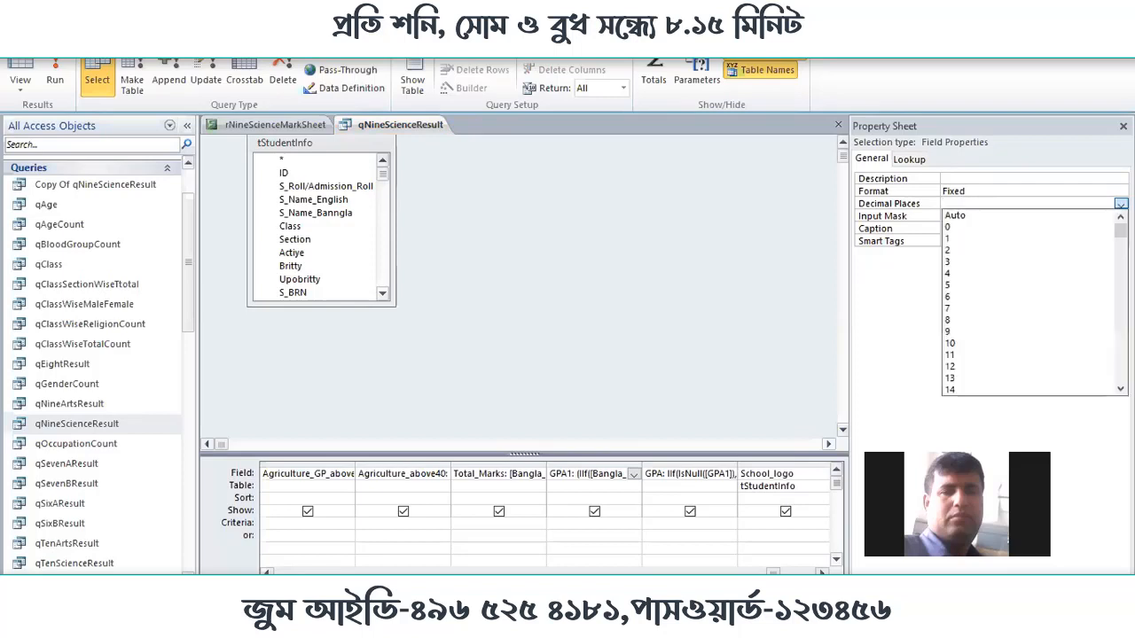
click(991, 251)
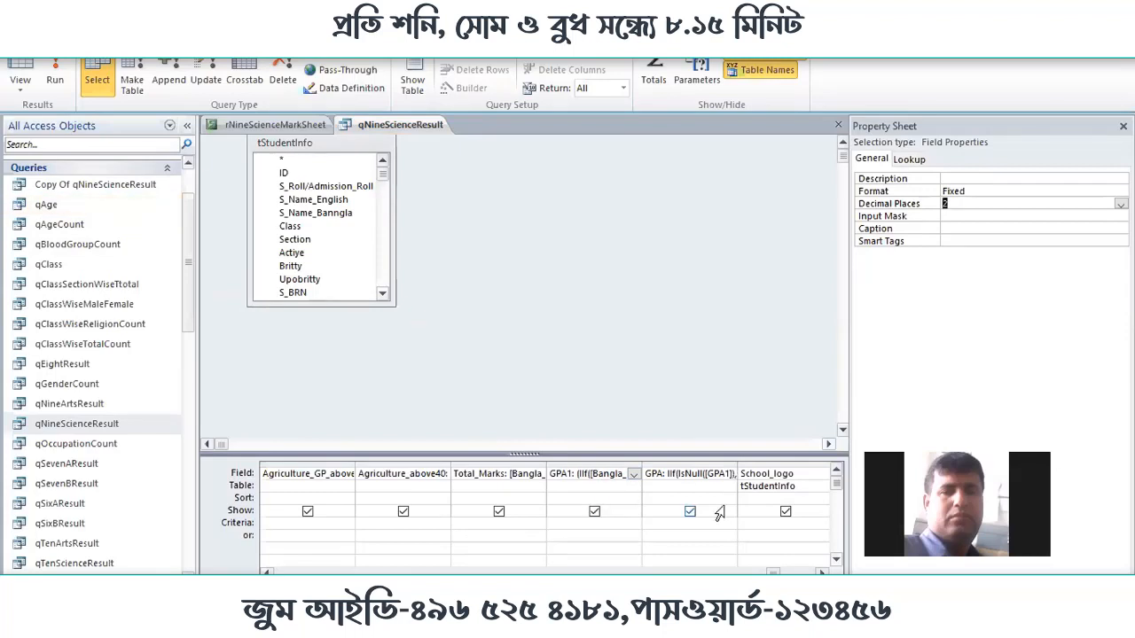
Check the Format property of the calculated GPA field in the design grid
click(680, 474)
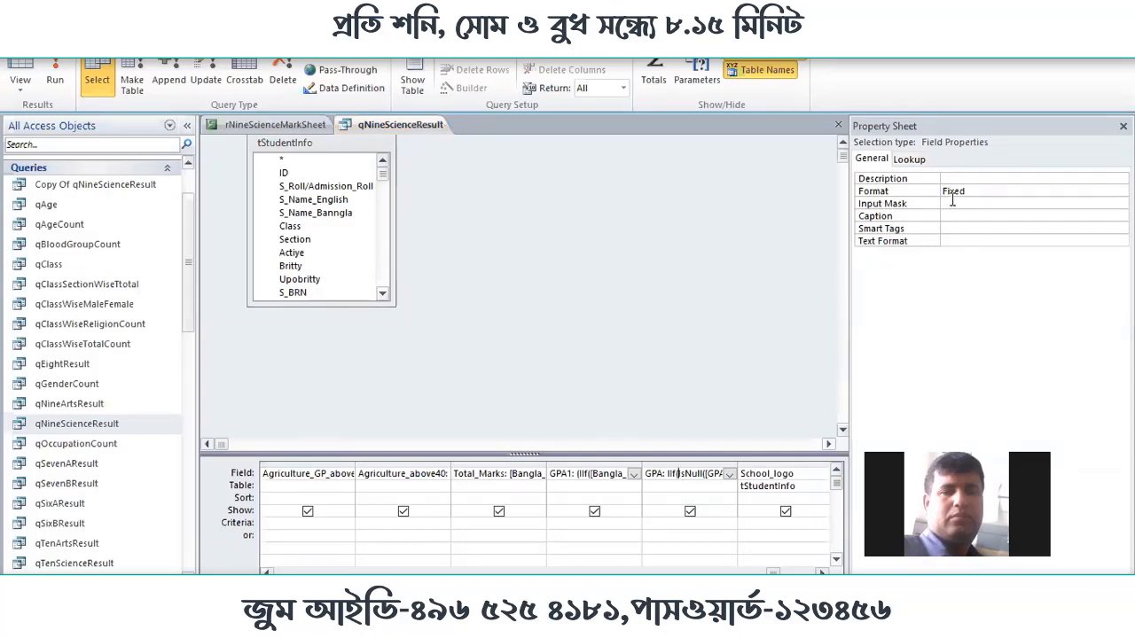
click(951, 195)
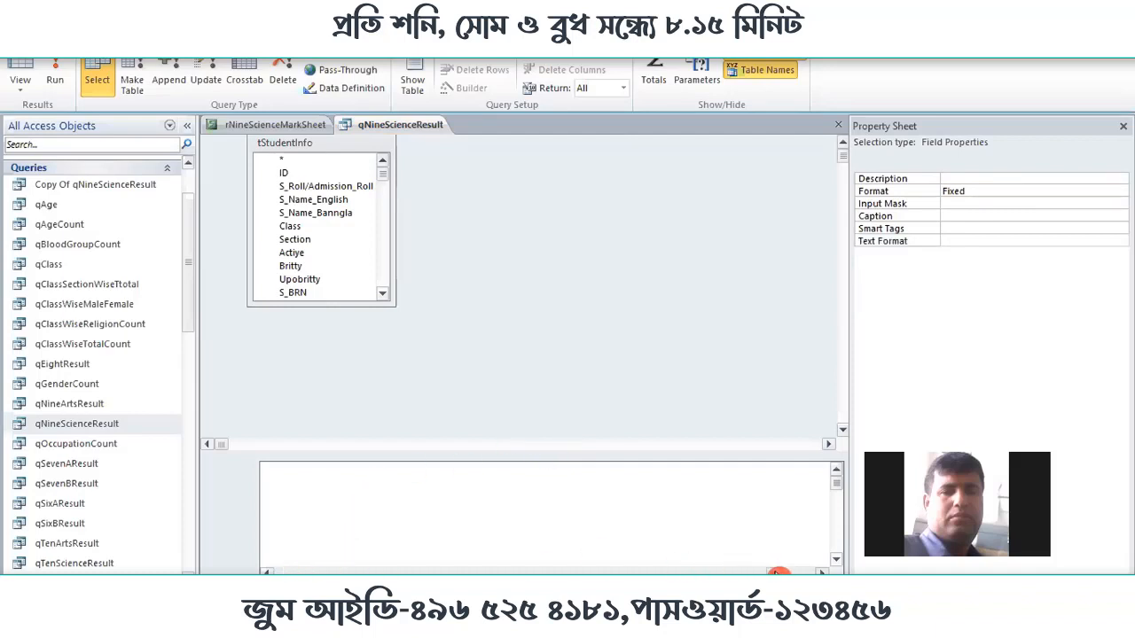
Locate the calculated GPA column beyond GPA1 in the design grid and display its field properties again
click(722, 571)
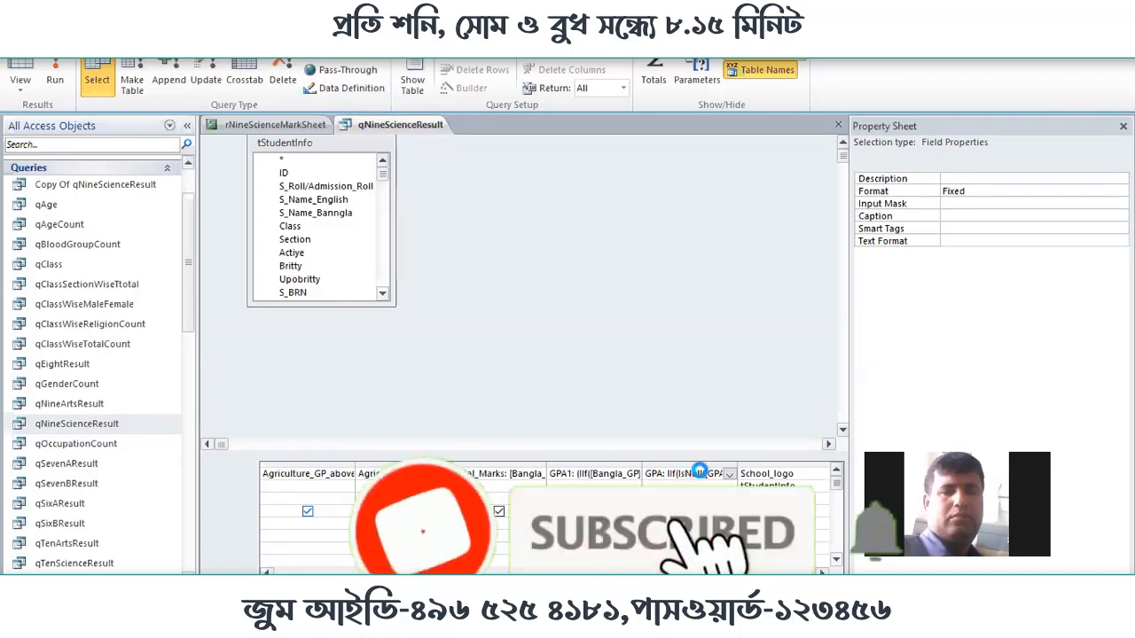
click(704, 471)
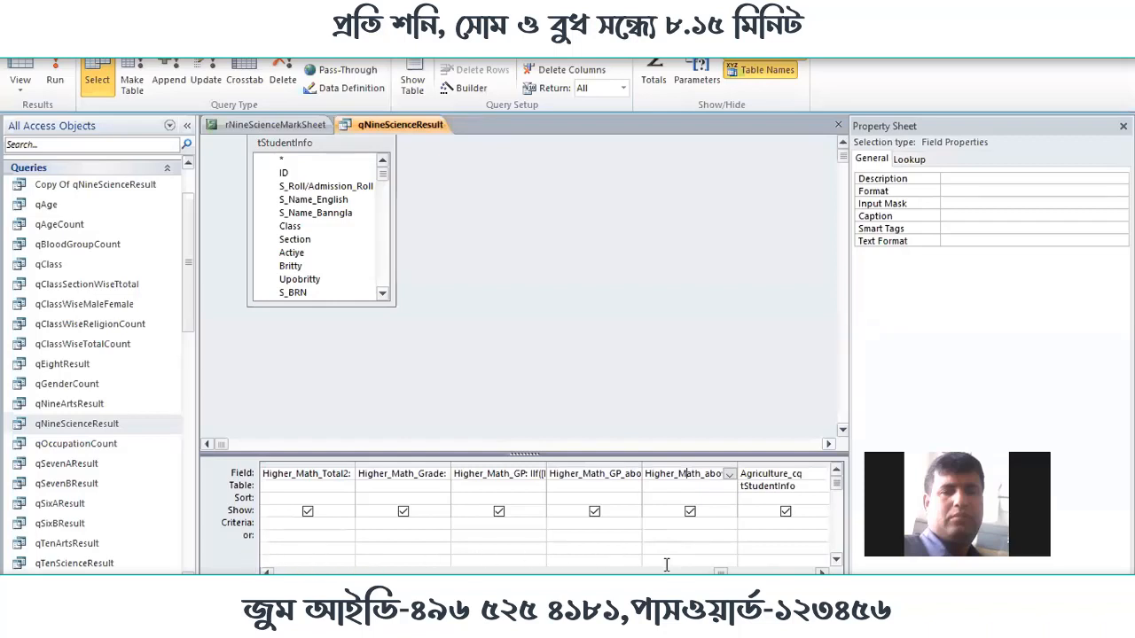
click(825, 573)
click(824, 572)
click(824, 572)
click(824, 573)
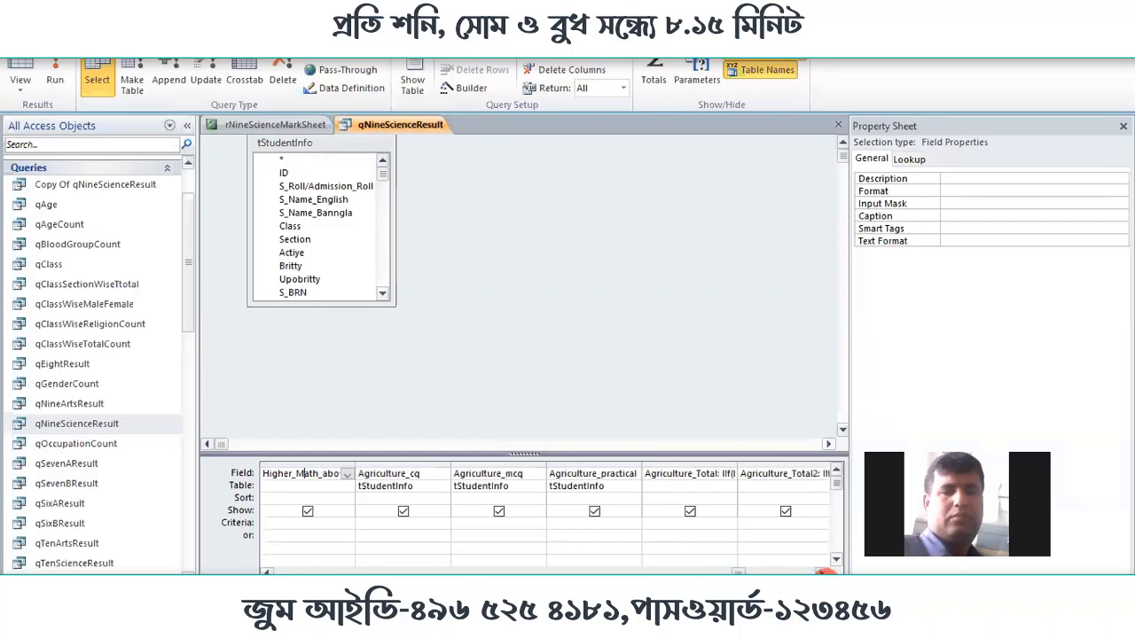
click(824, 573)
click(824, 572)
click(824, 573)
click(824, 572)
click(824, 573)
click(824, 573)
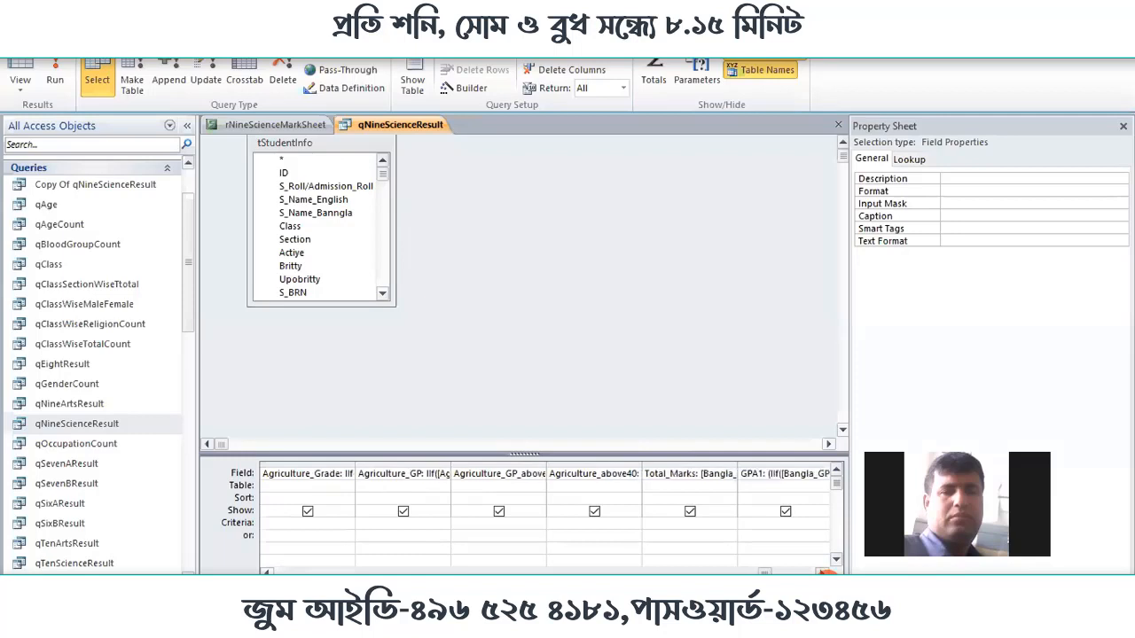
click(824, 573)
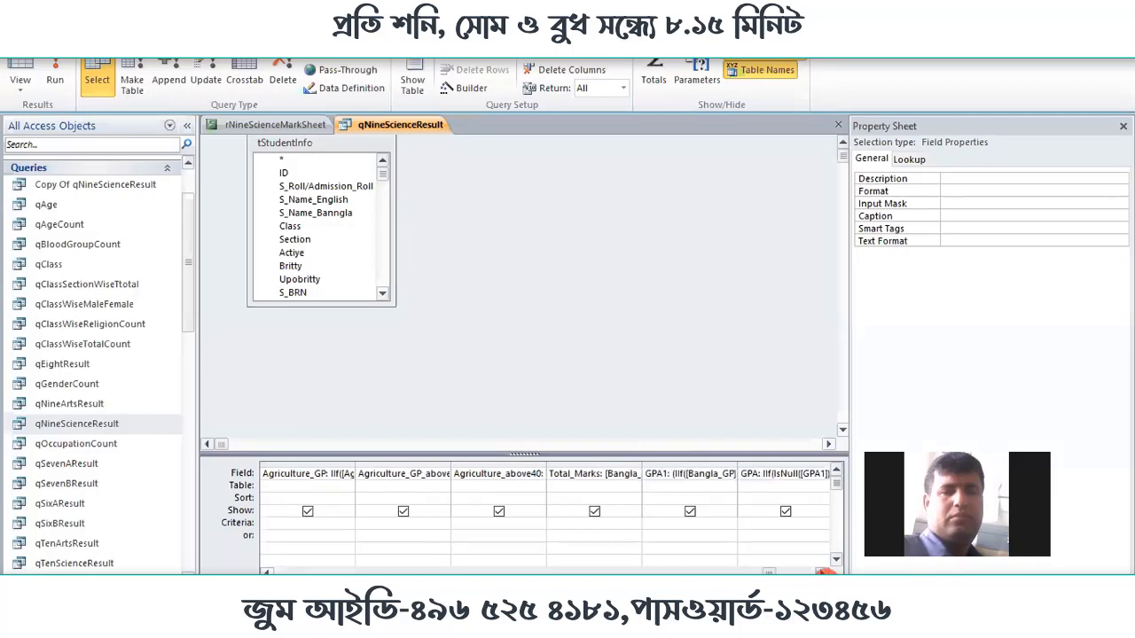
click(771, 482)
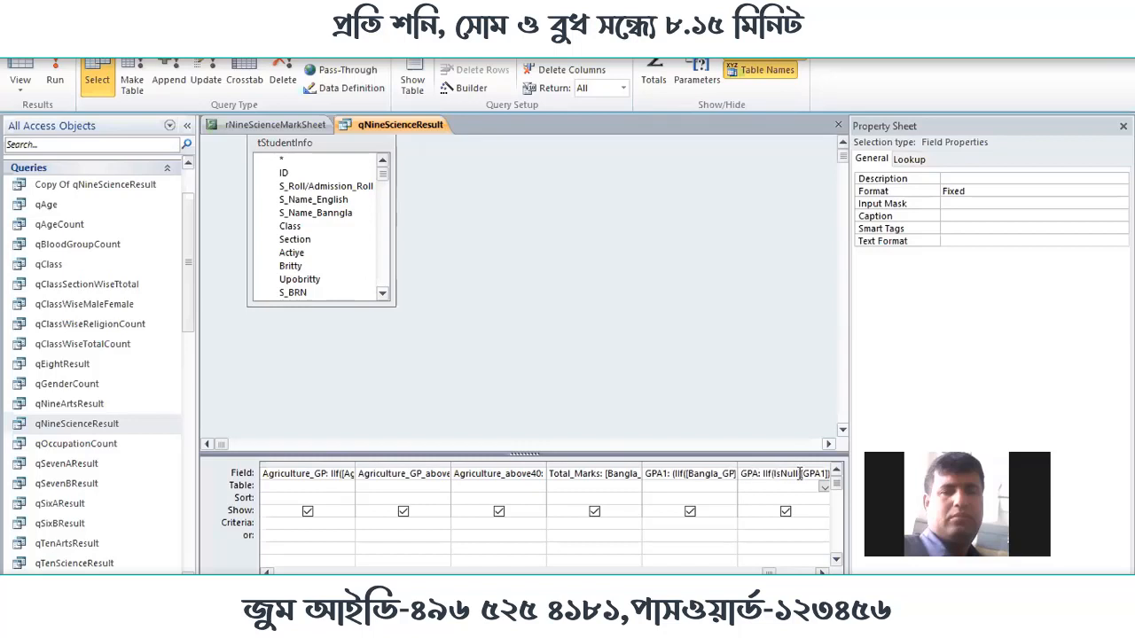
Open the GPA field's expression in the Zoom dialog and set its display font size to 14
double_click(776, 480)
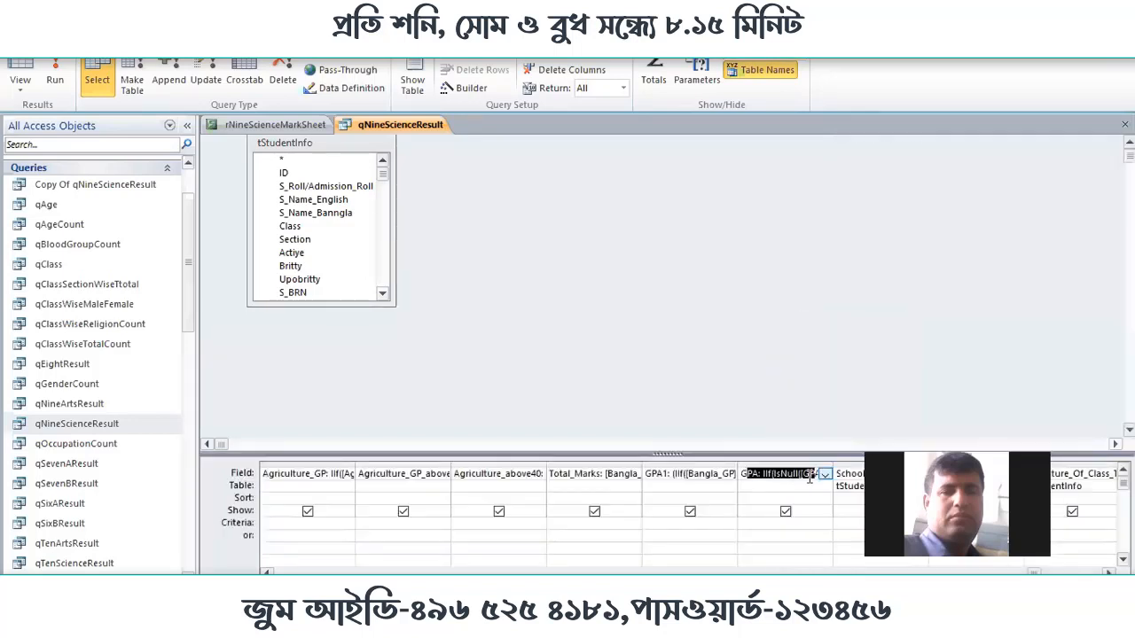
right_click(808, 474)
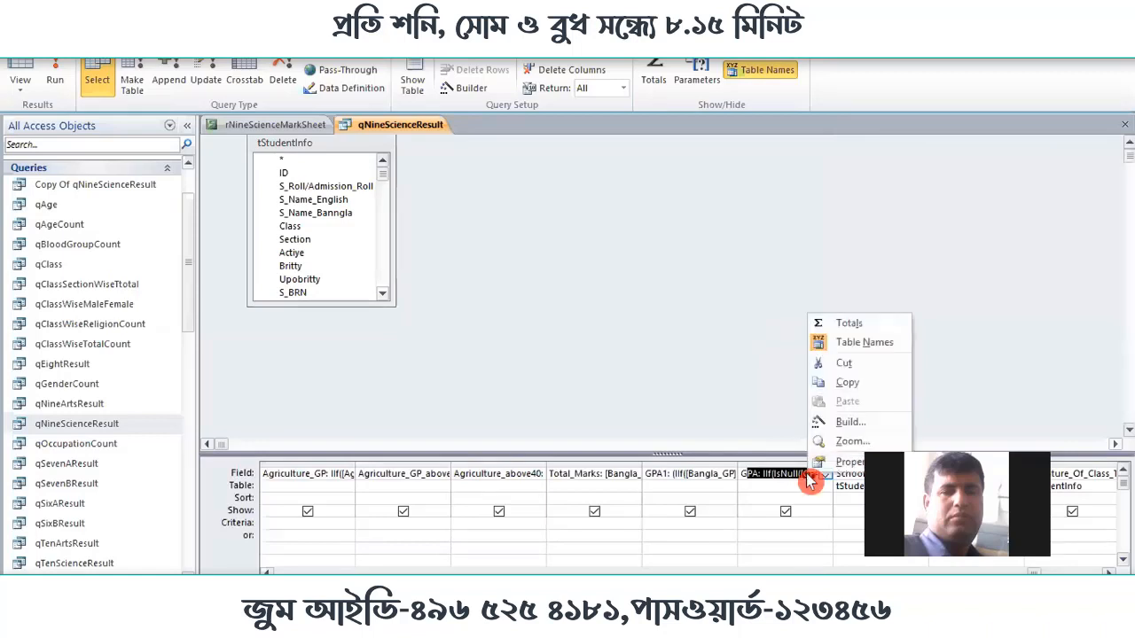
click(850, 452)
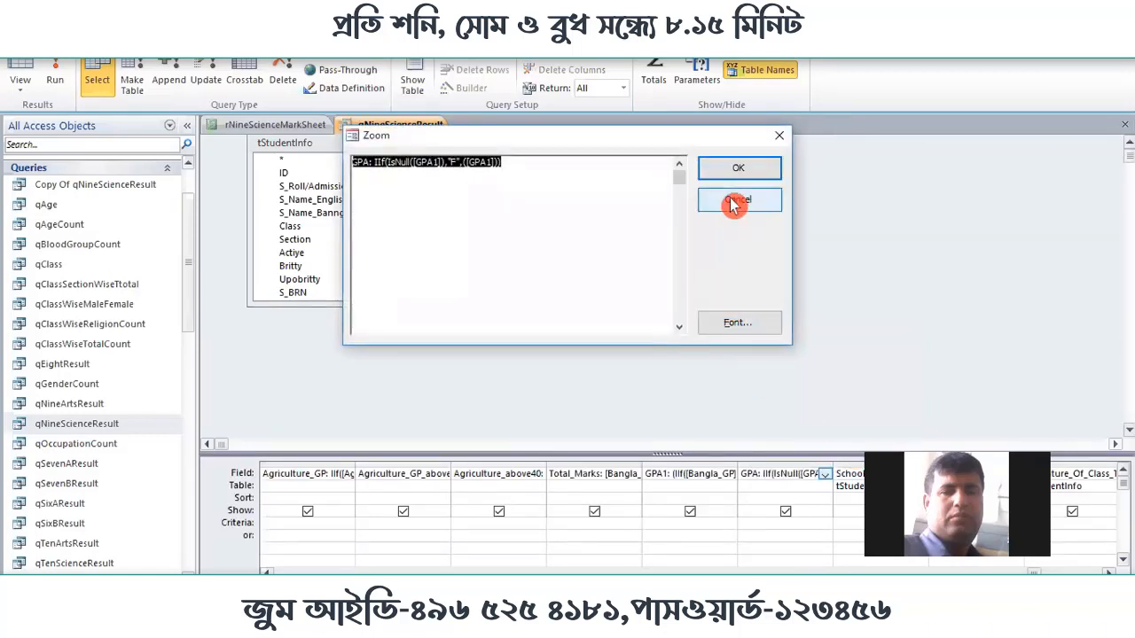
click(768, 329)
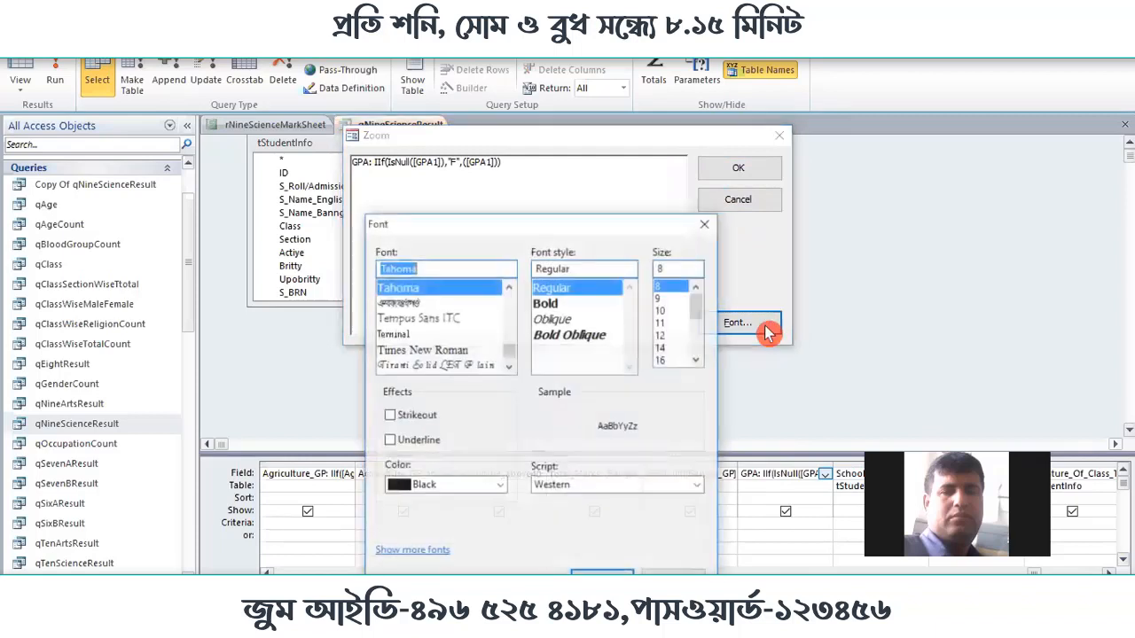
click(669, 353)
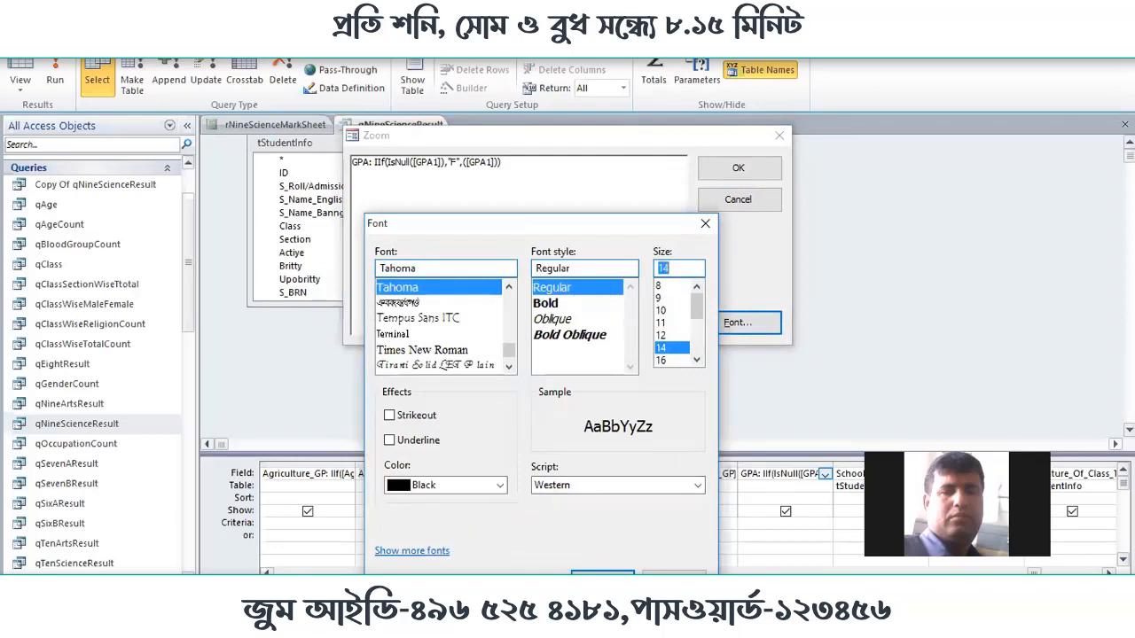
click(603, 572)
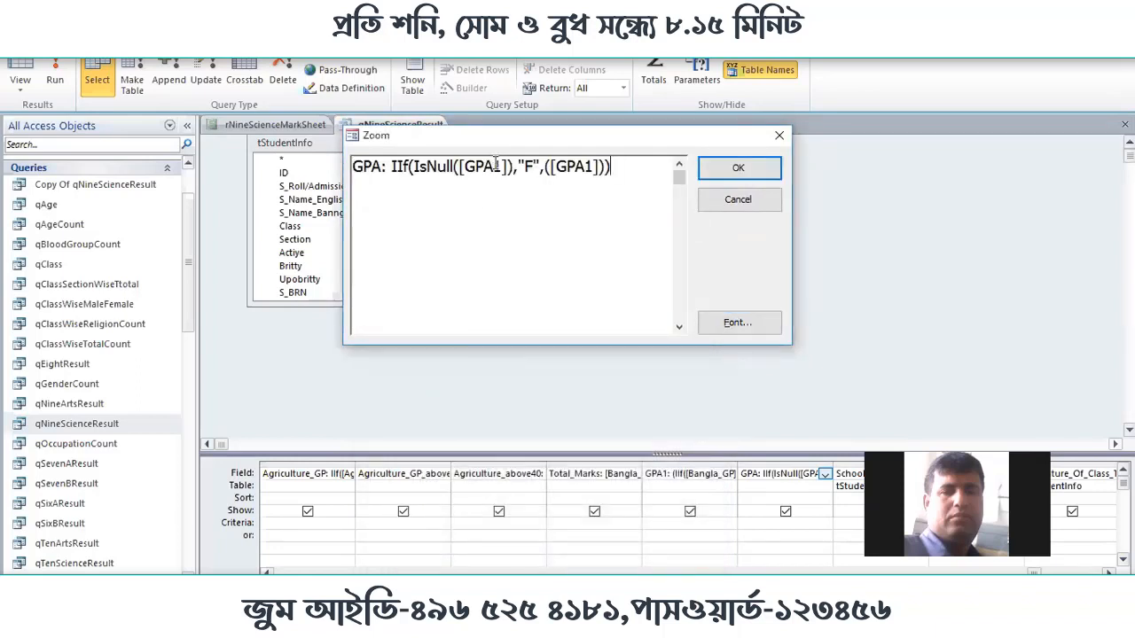
Replace "F" with Null in the GPA expression so it reads IIf(IsNull([GPA1]),Null,([GPA1])), and accept it
drag(513, 136, 506, 218)
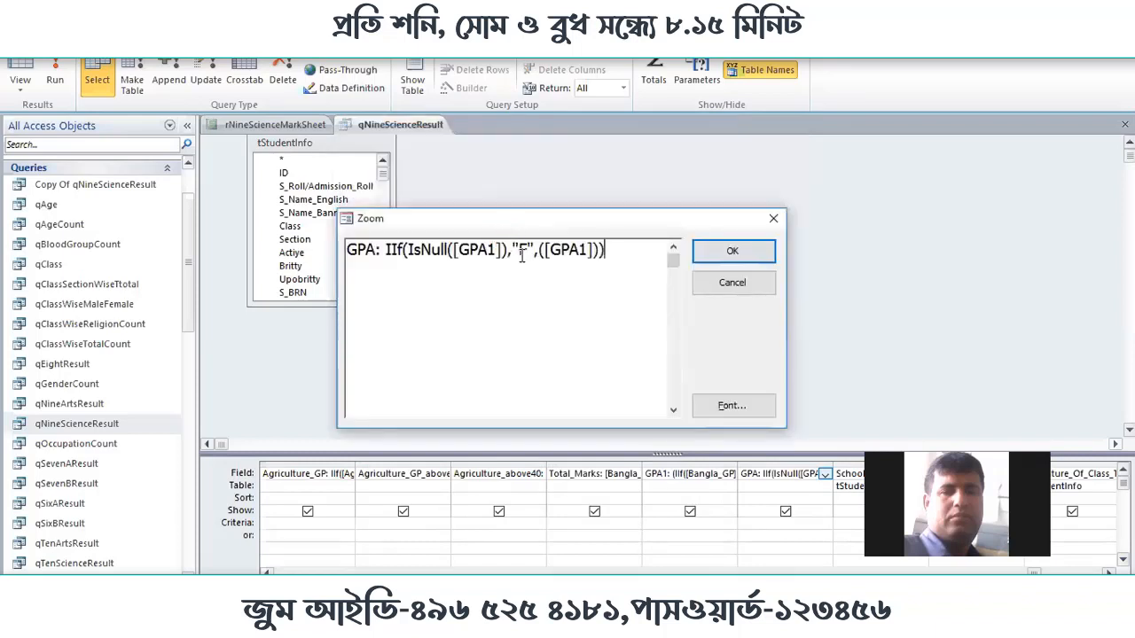
click(533, 249)
click(570, 251)
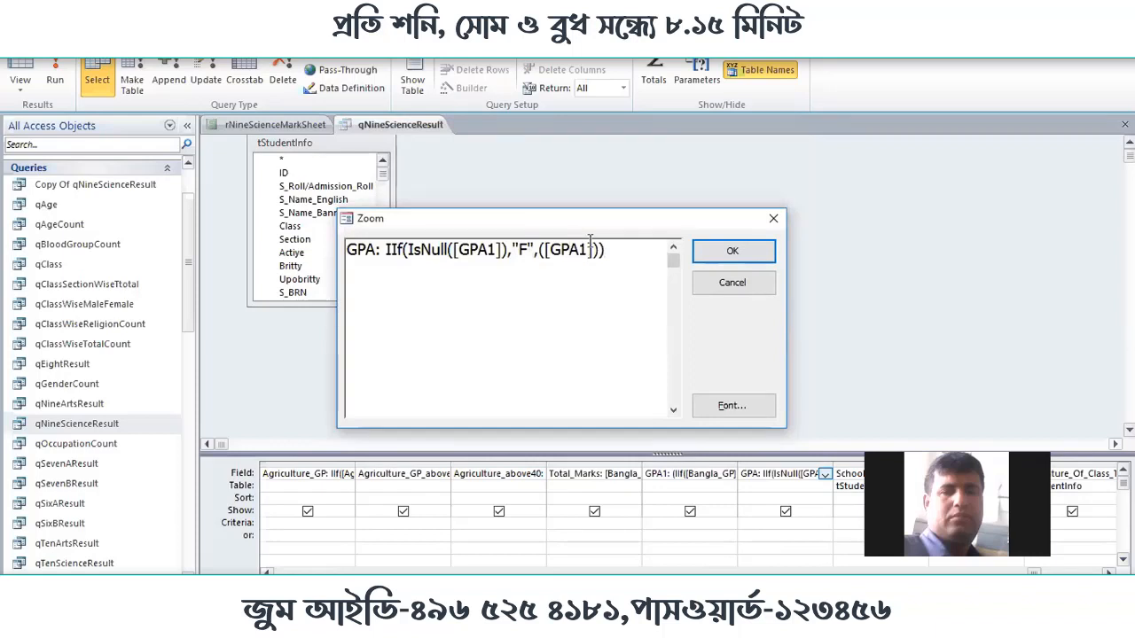
click(534, 249)
key(BackSpace)
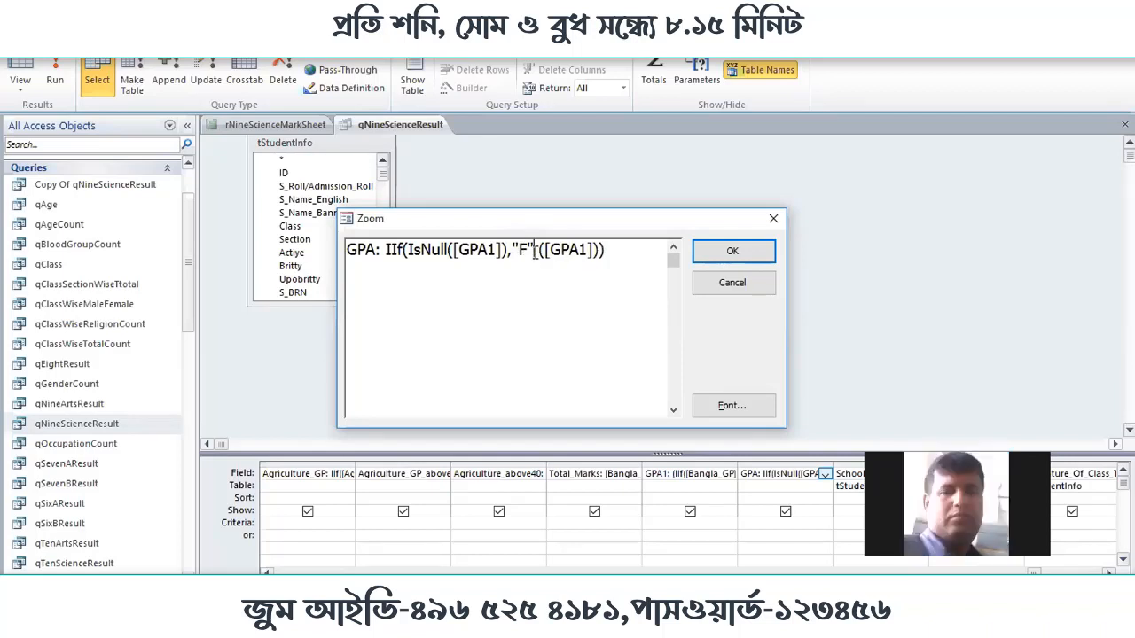
drag(532, 249, 513, 249)
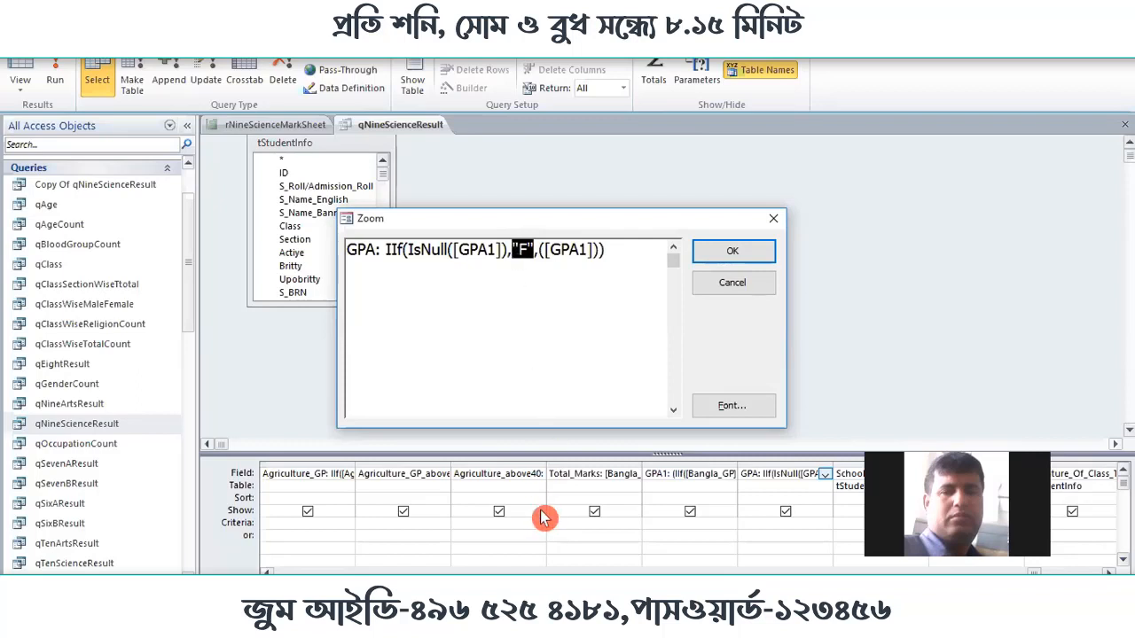
text(N)
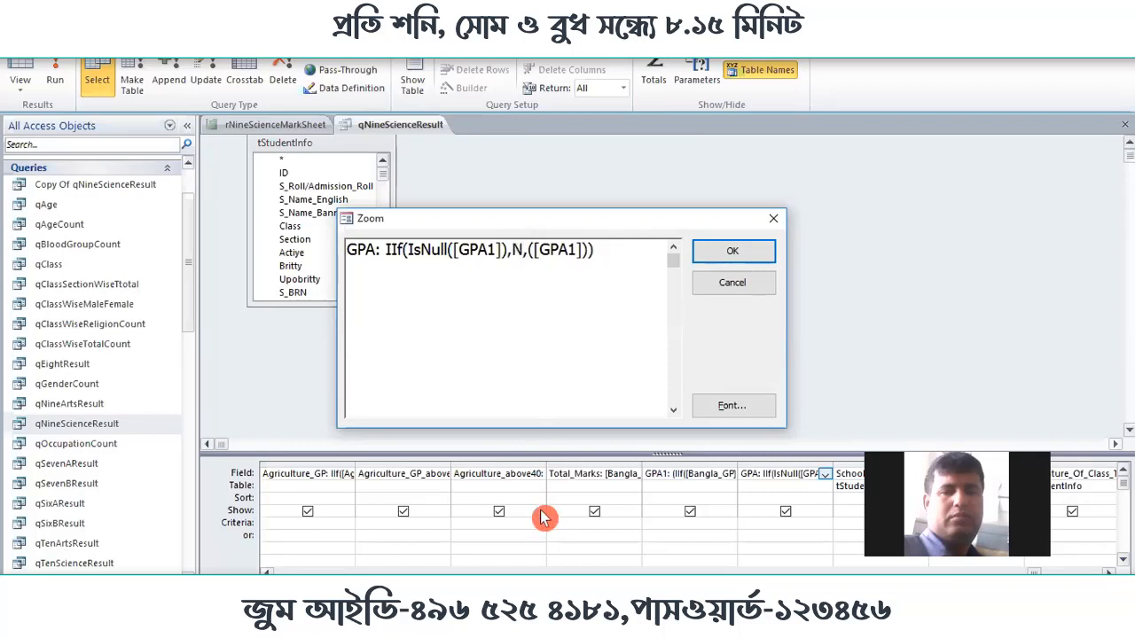
text(uul)
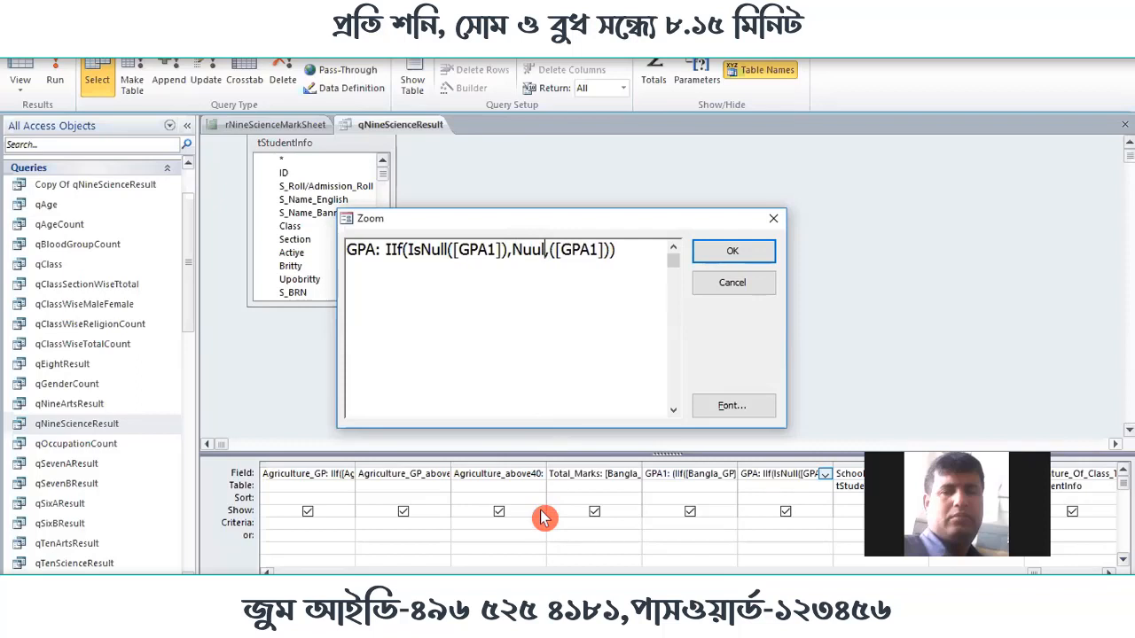
key(BackSpace)
key(BackSpace)
text(ll)
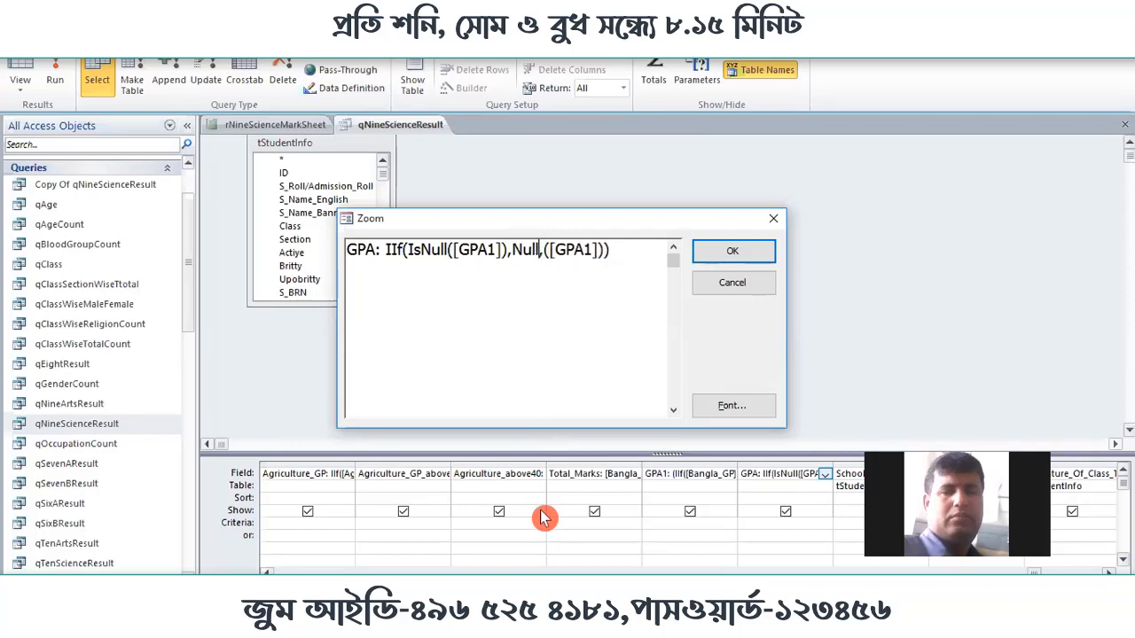
click(731, 252)
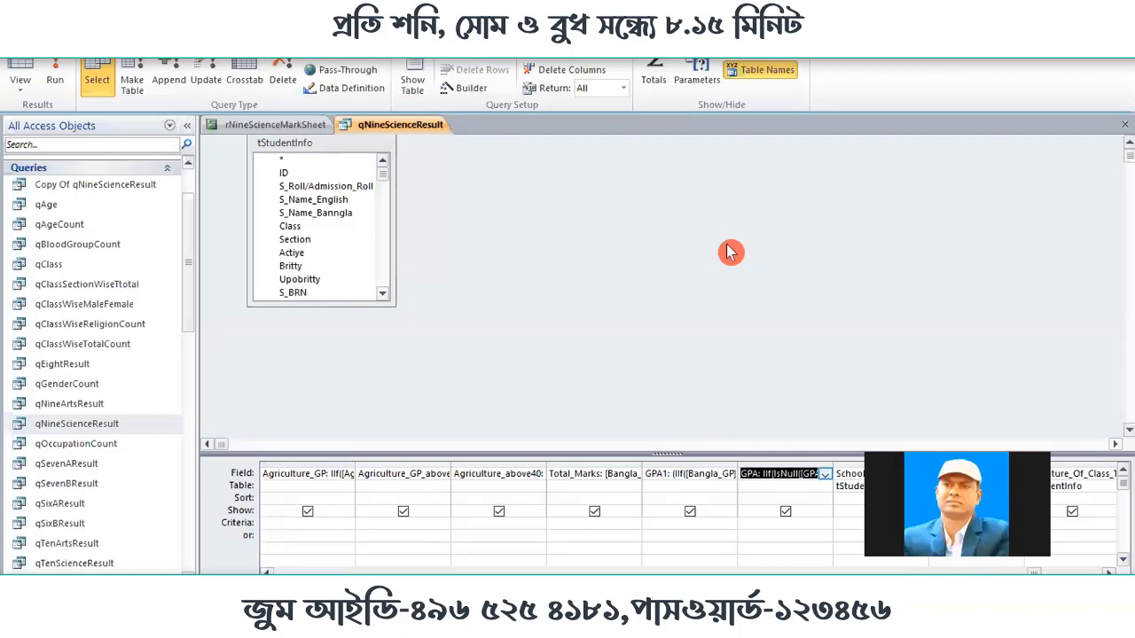
Show the GPA field's properties and run the qNineScienceResult query
right_click(760, 475)
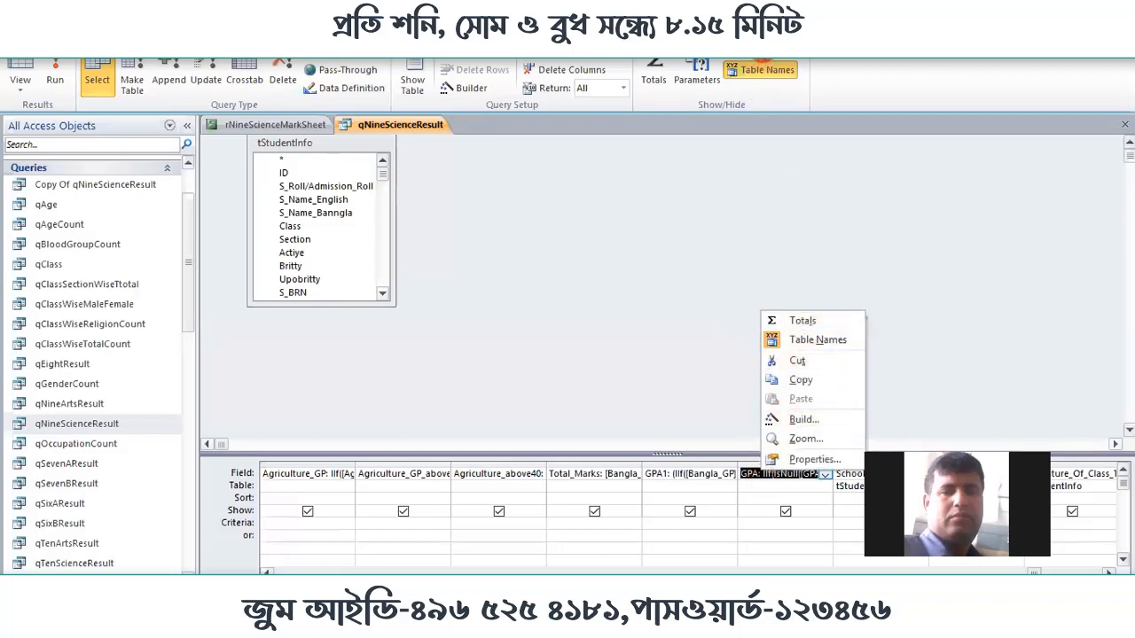
click(762, 60)
click(762, 59)
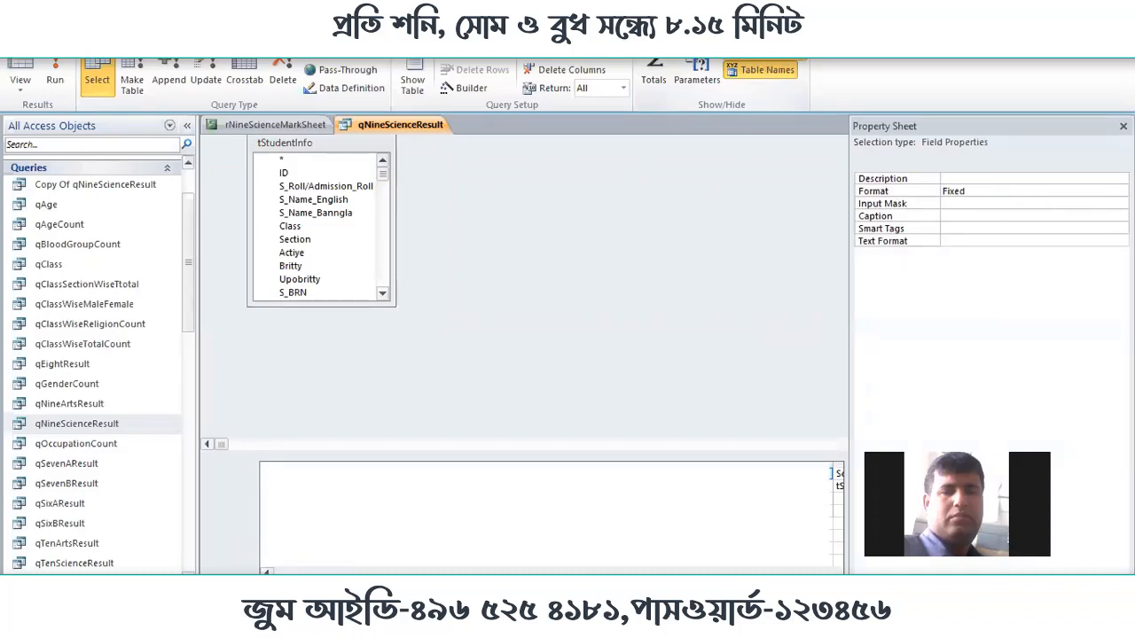
click(54, 79)
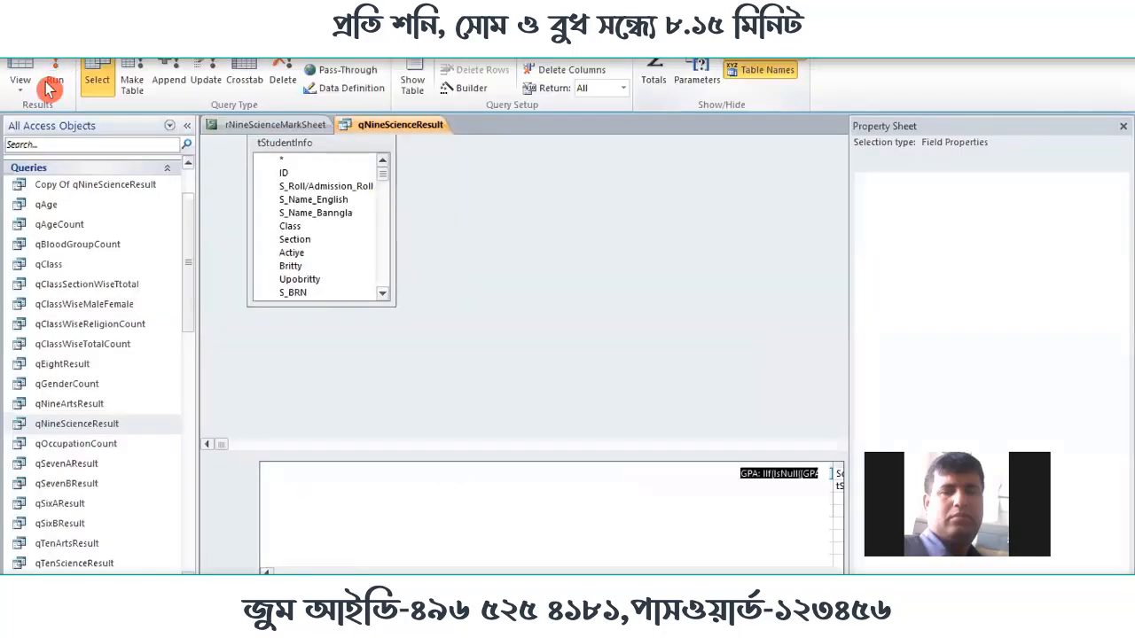
click(53, 81)
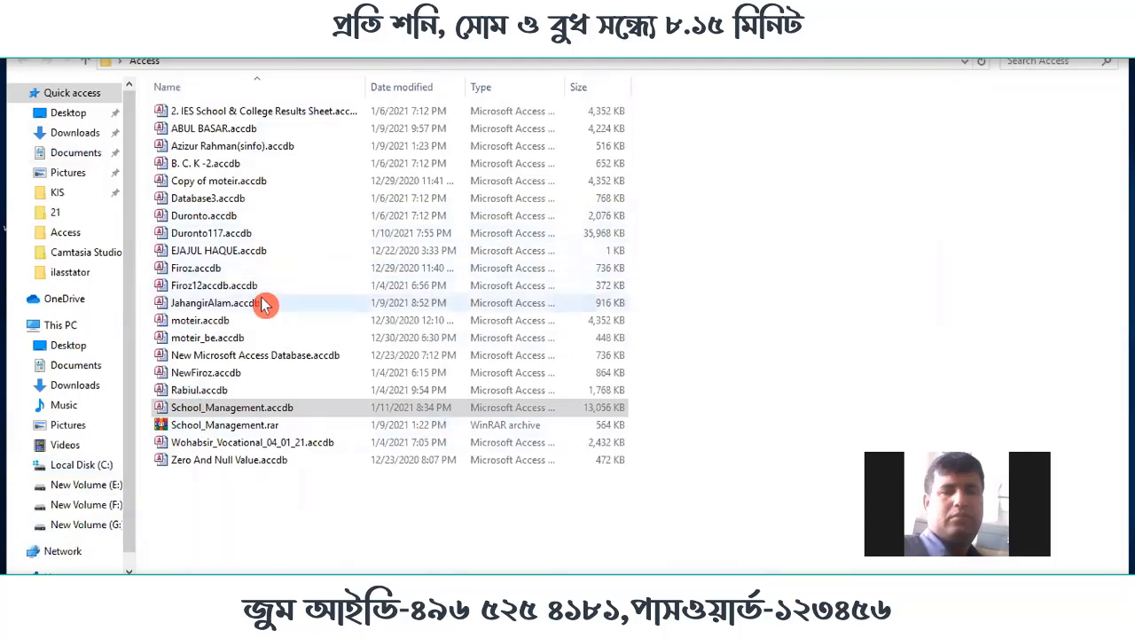
Open B. C. K -2.accdb from the Access folder and the B. C. K School database from the desktop
double_click(224, 165)
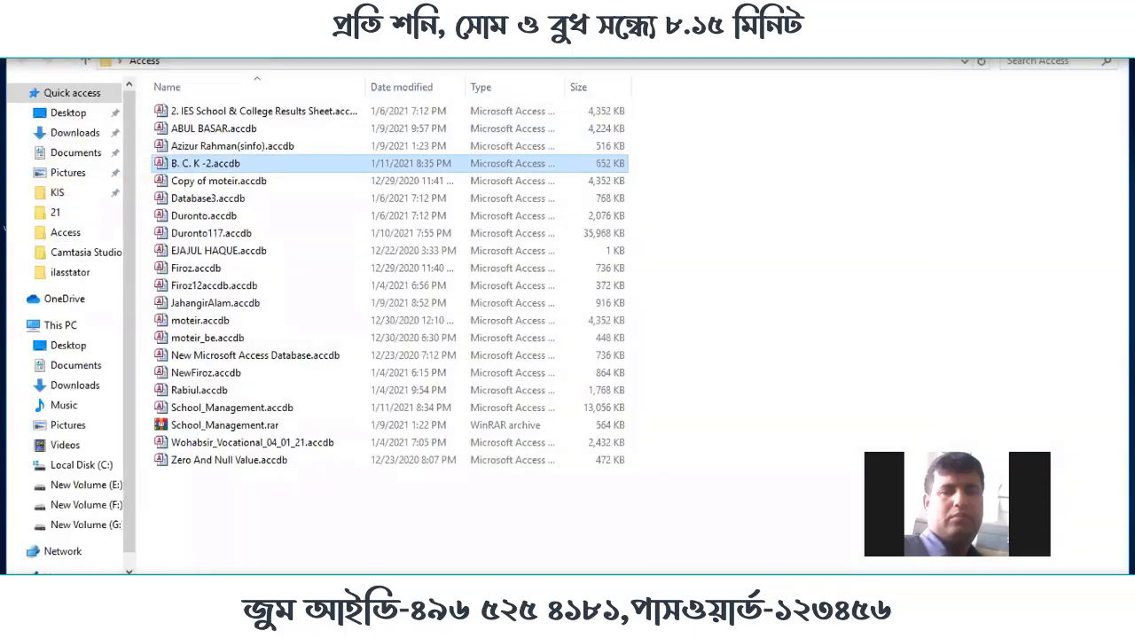
key(super+d)
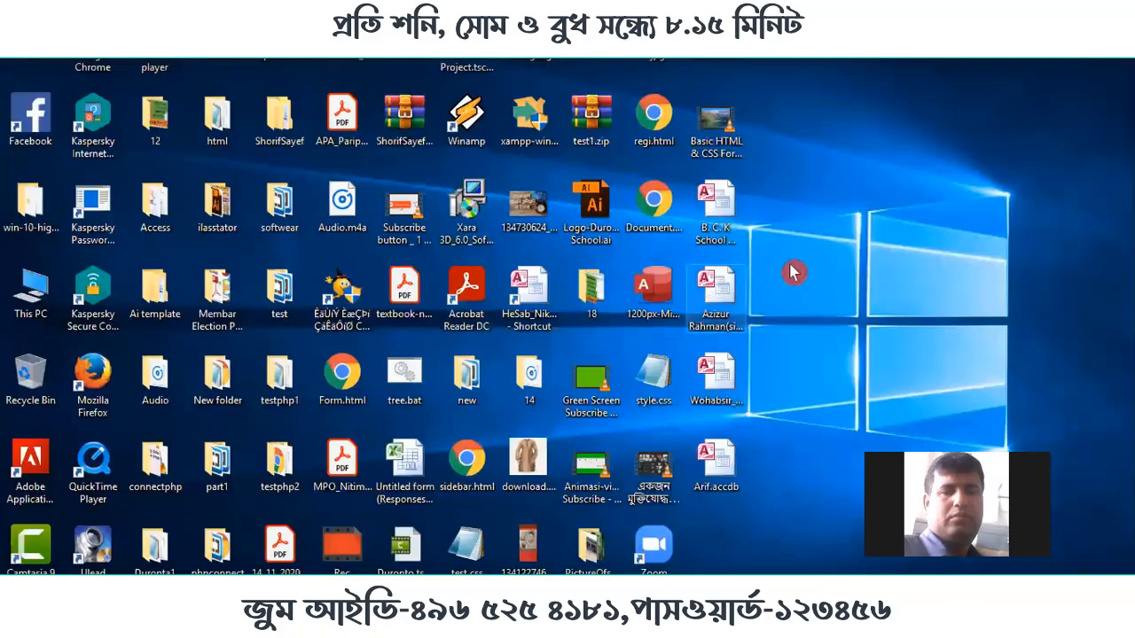
double_click(721, 218)
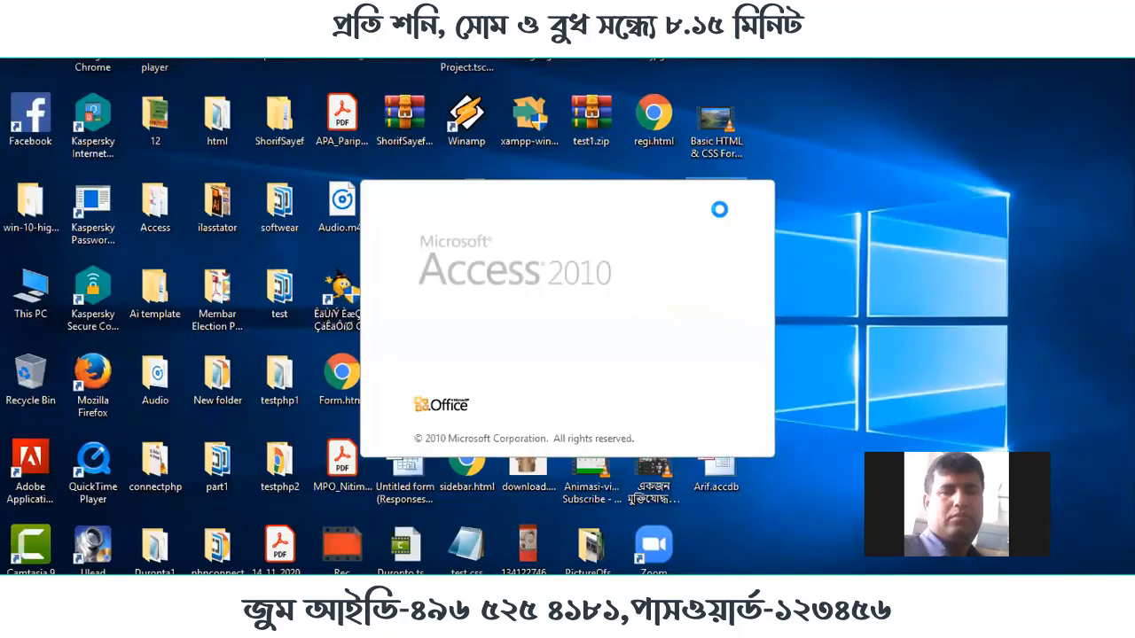
View the Bangla form with the Mathatota parameter left blank, and close the form
double_click(64, 271)
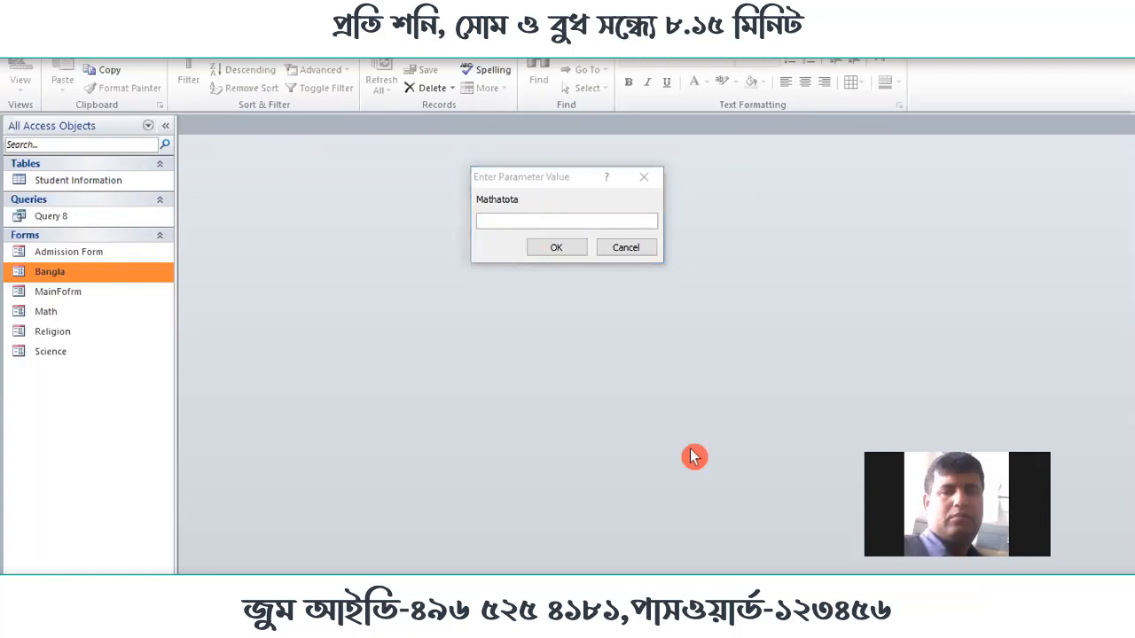
mouse_move(629, 622)
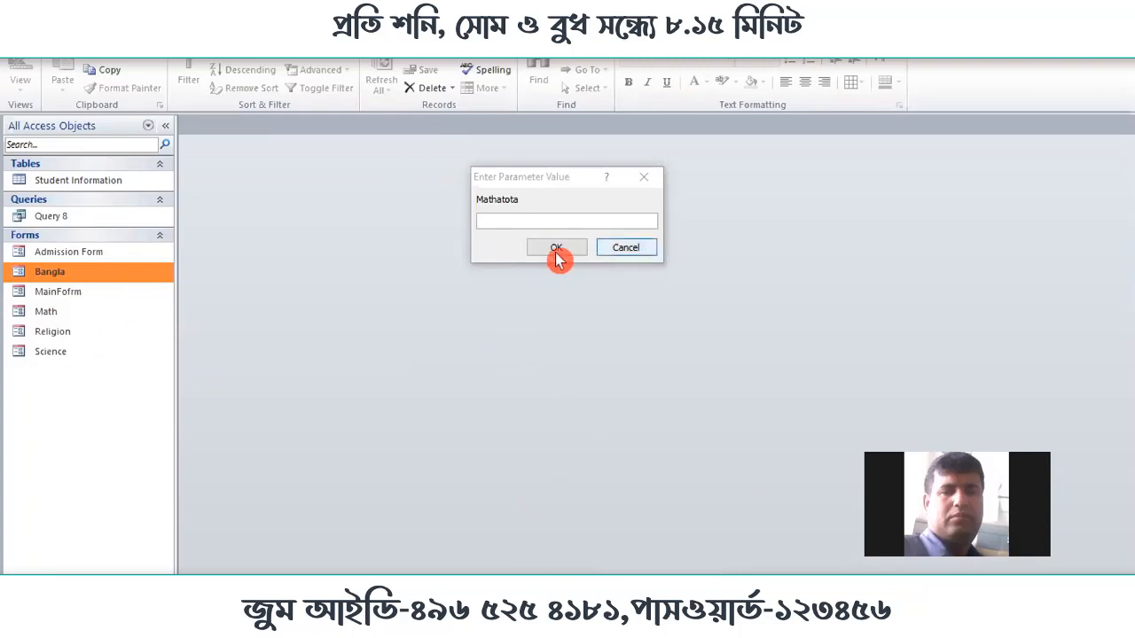
click(610, 255)
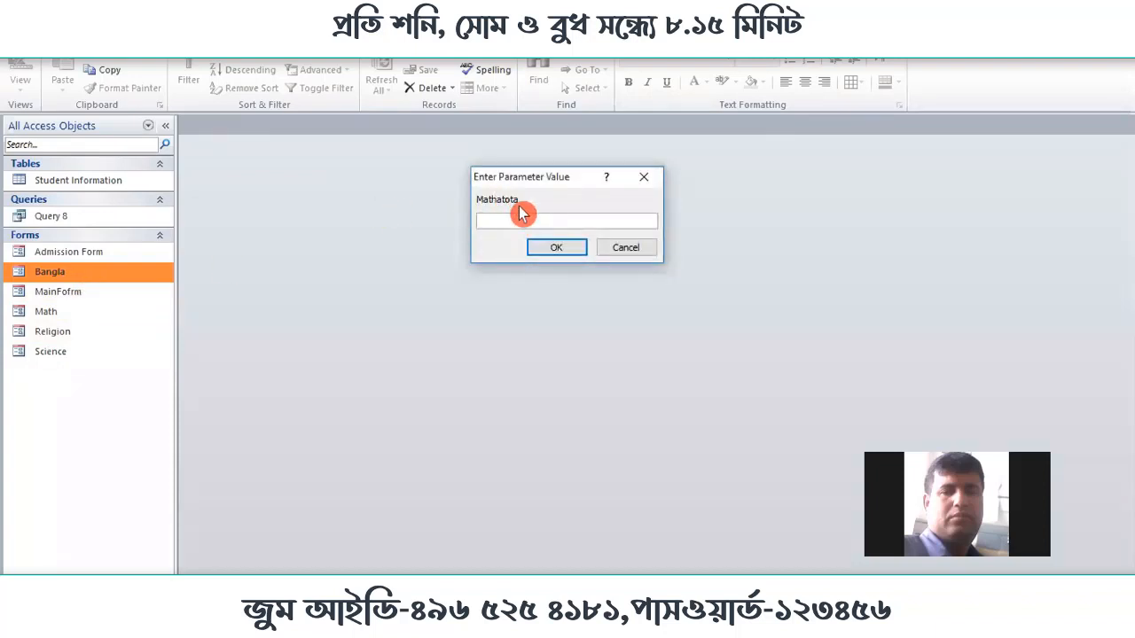
click(571, 248)
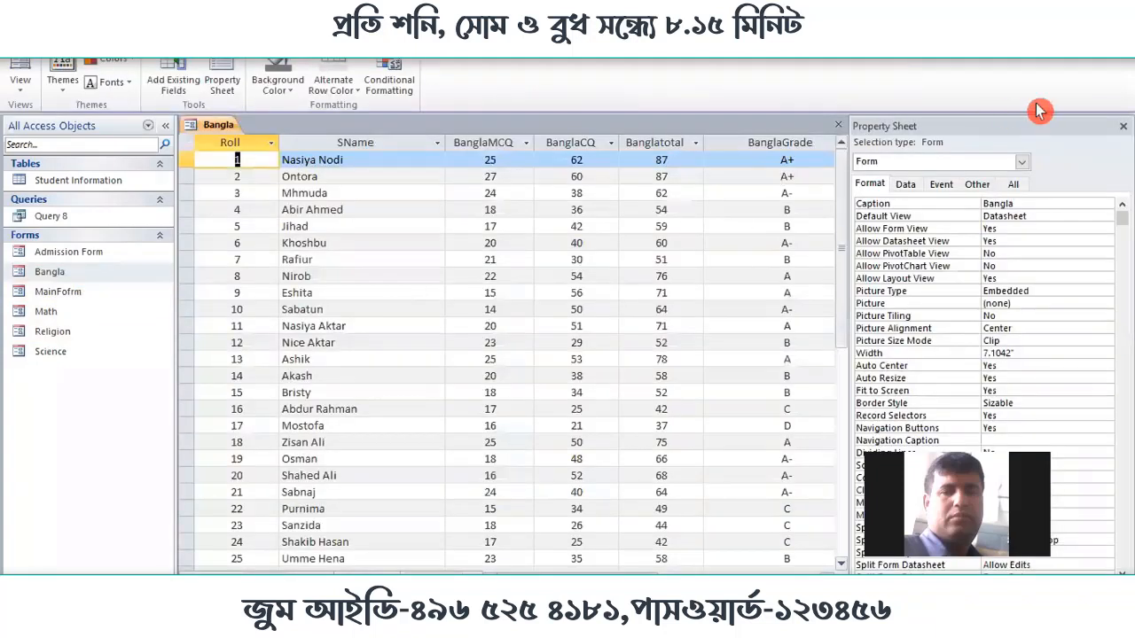
click(836, 125)
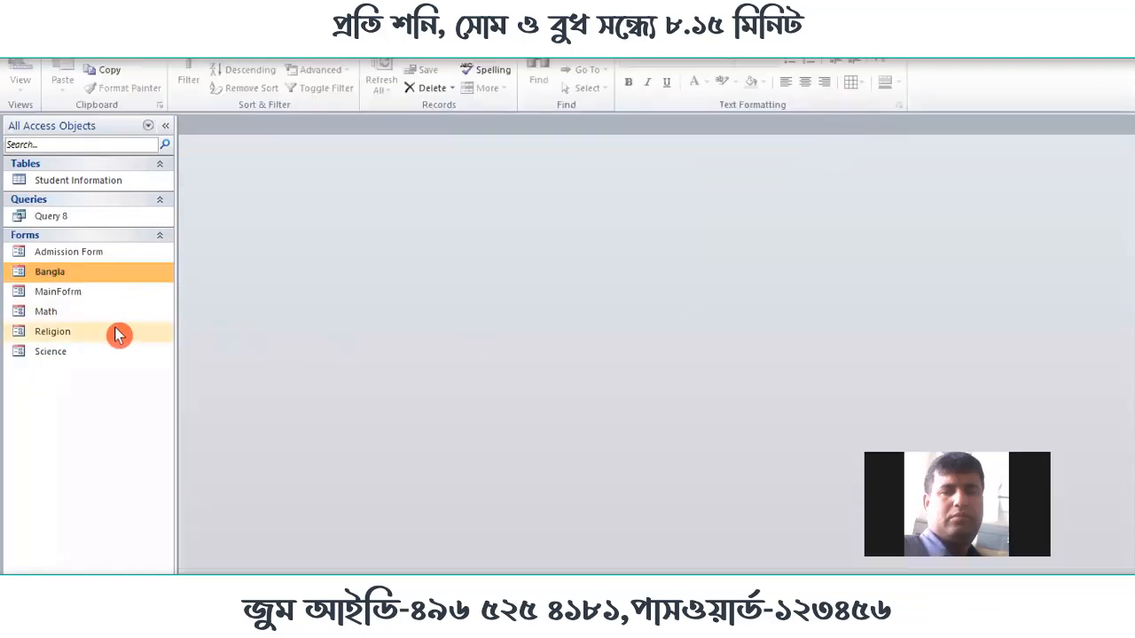
View the Math form with the Mathatota parameter left blank, and hide the property sheet
double_click(85, 318)
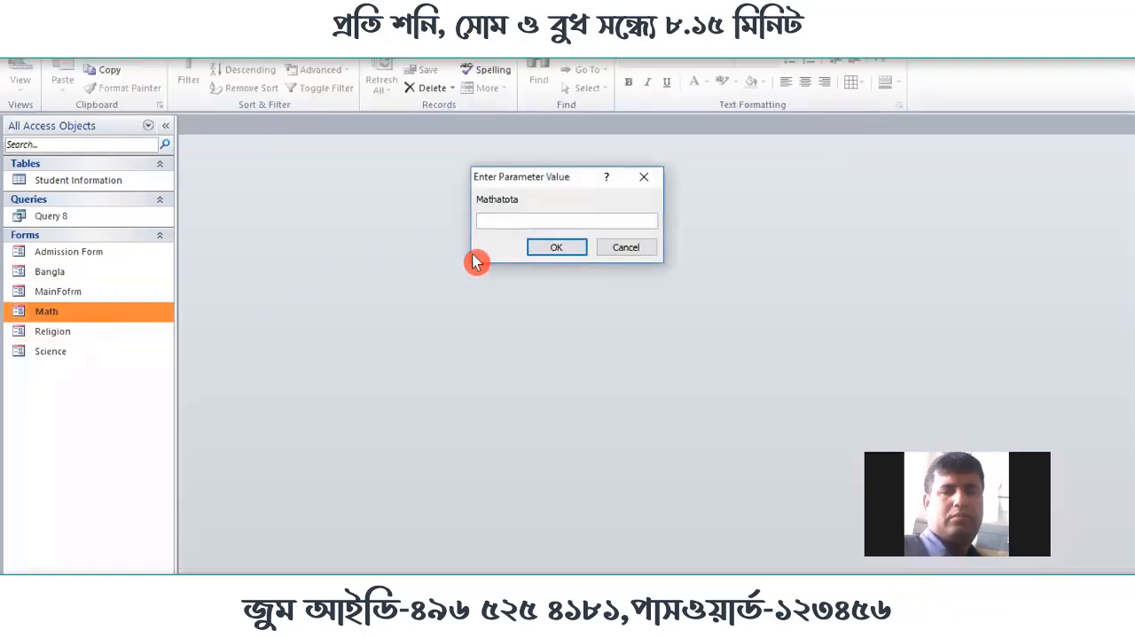
click(527, 249)
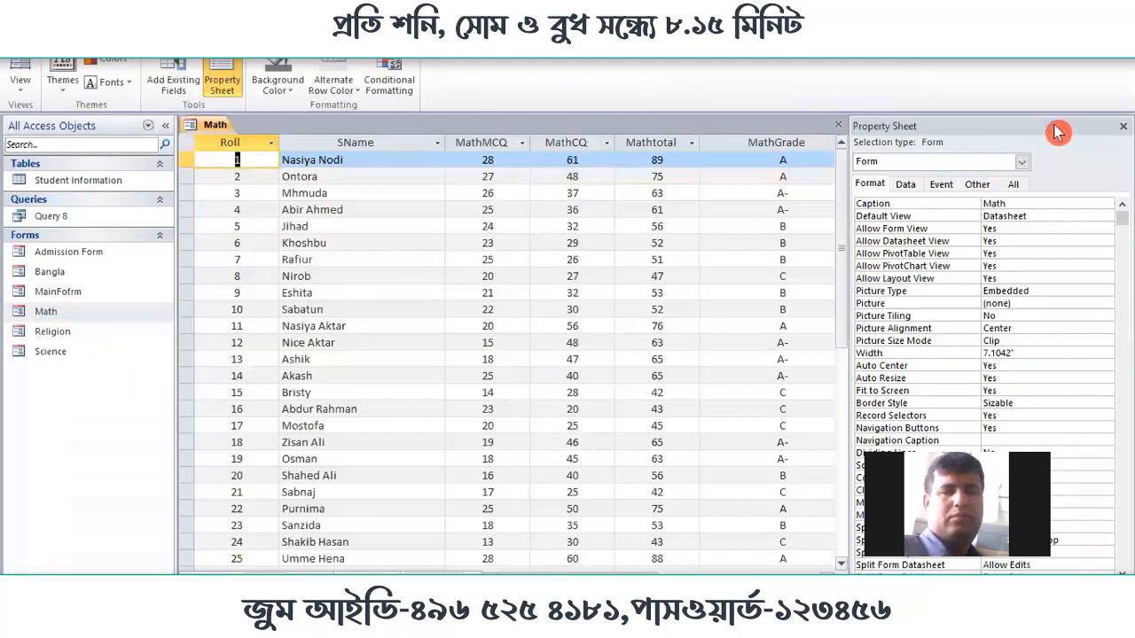
click(1122, 126)
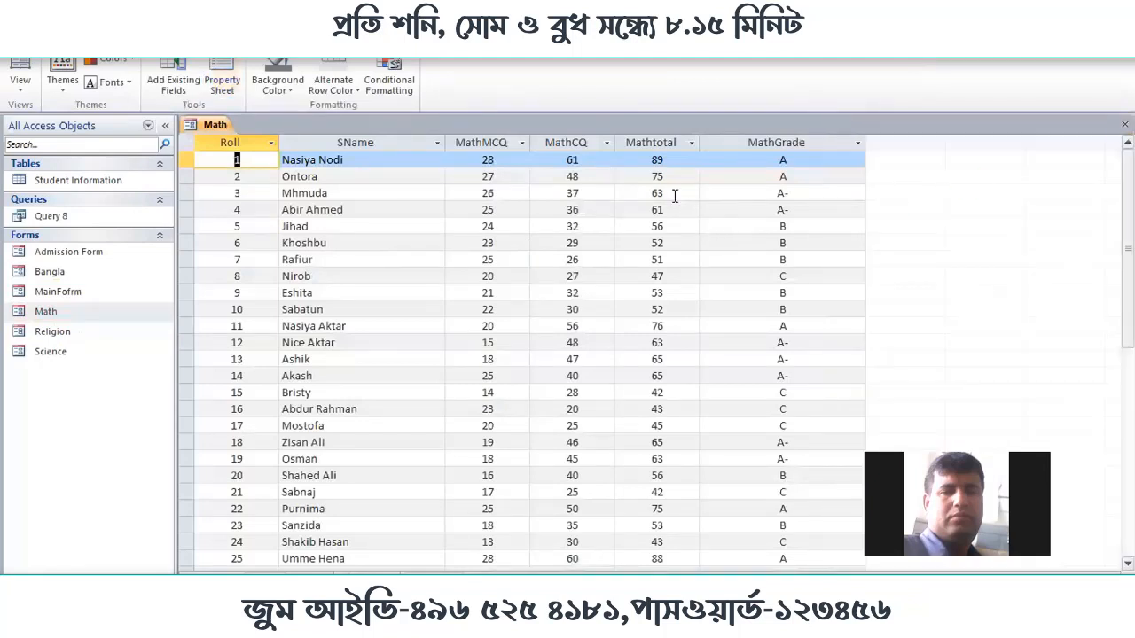
Check the first student's Mathtotal and MathGrade entries, and close the Math form
click(651, 162)
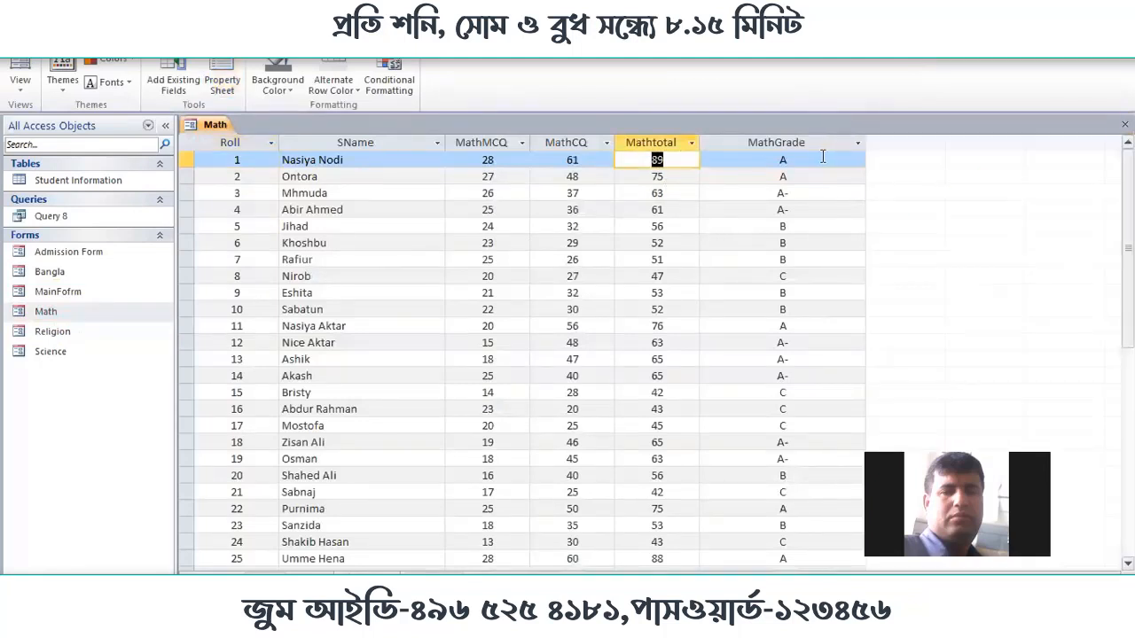
click(817, 163)
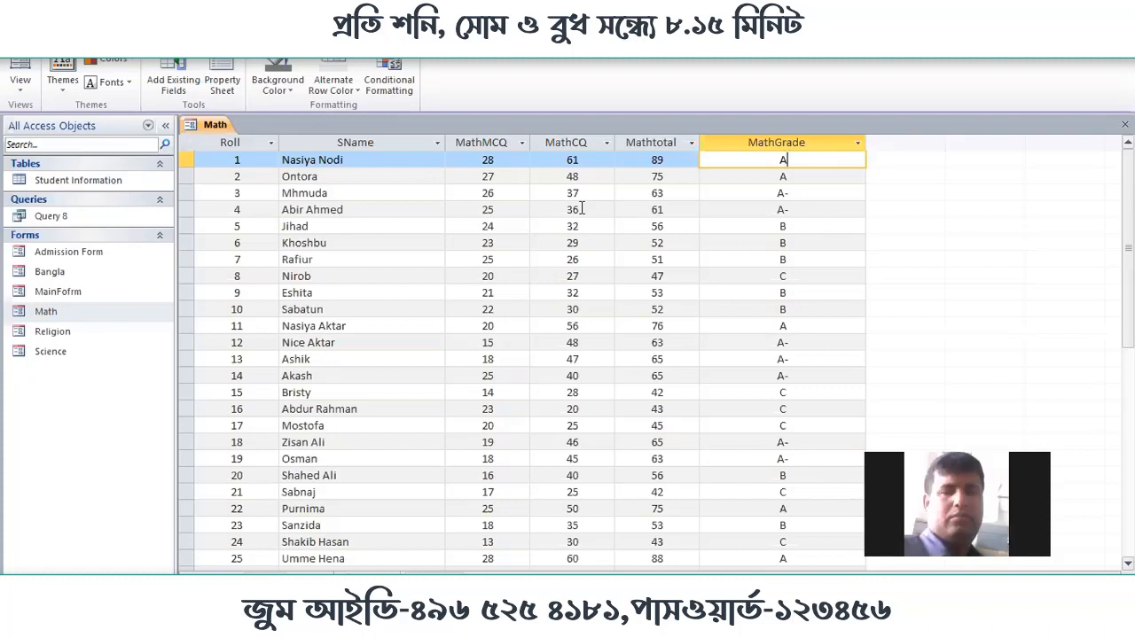
click(1124, 124)
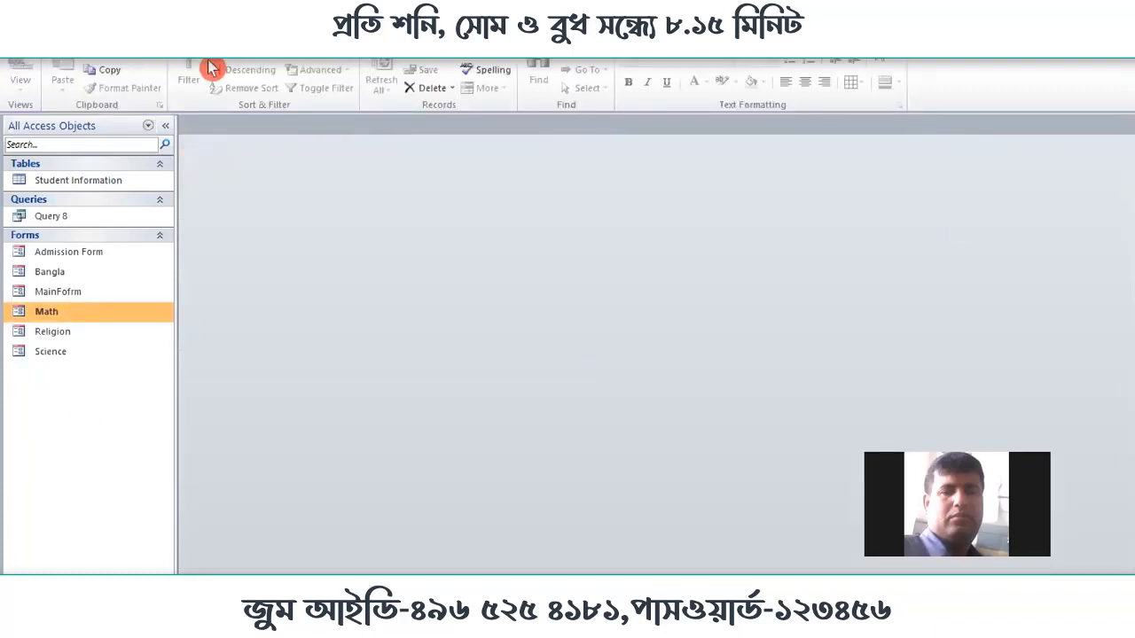
Reopen the Math form and cancel its Mathatota parameter prompt
double_click(80, 319)
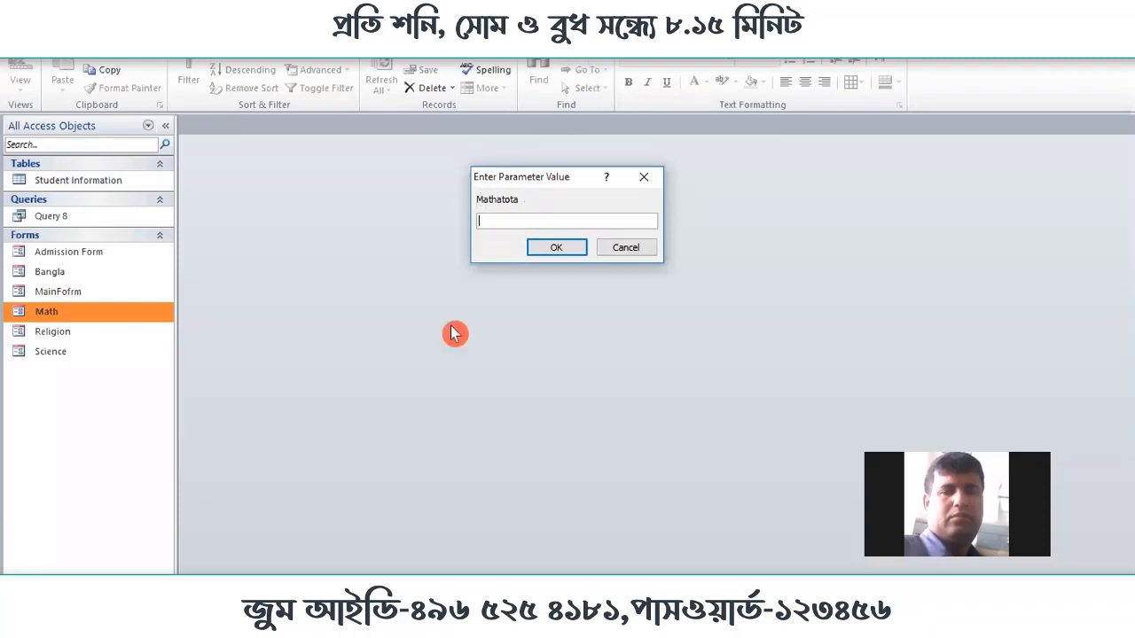
click(605, 399)
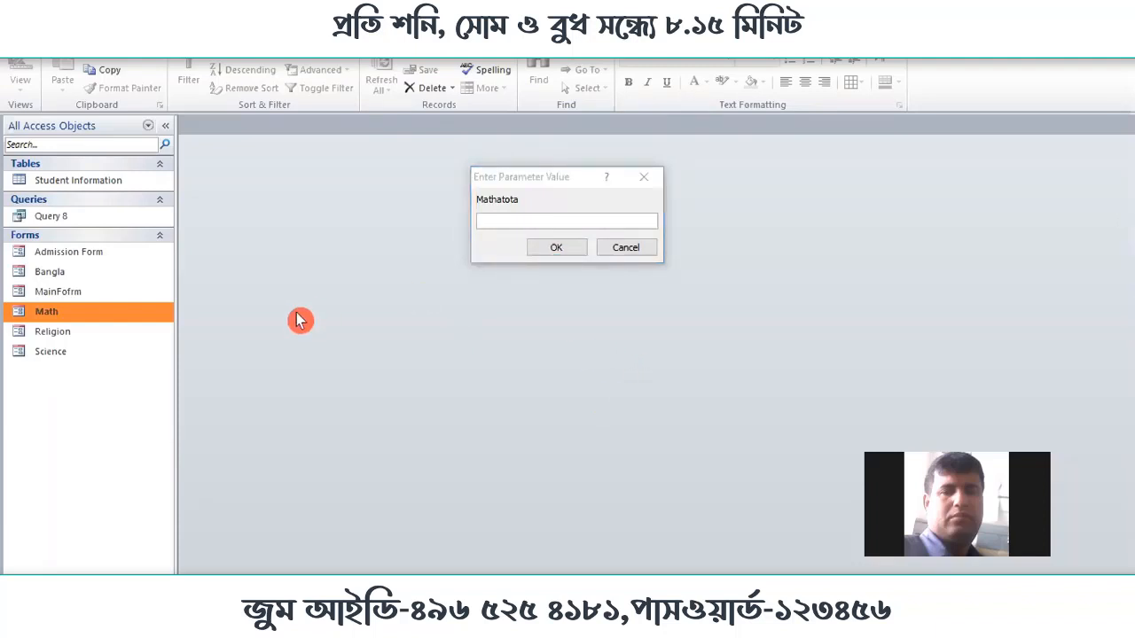
click(611, 252)
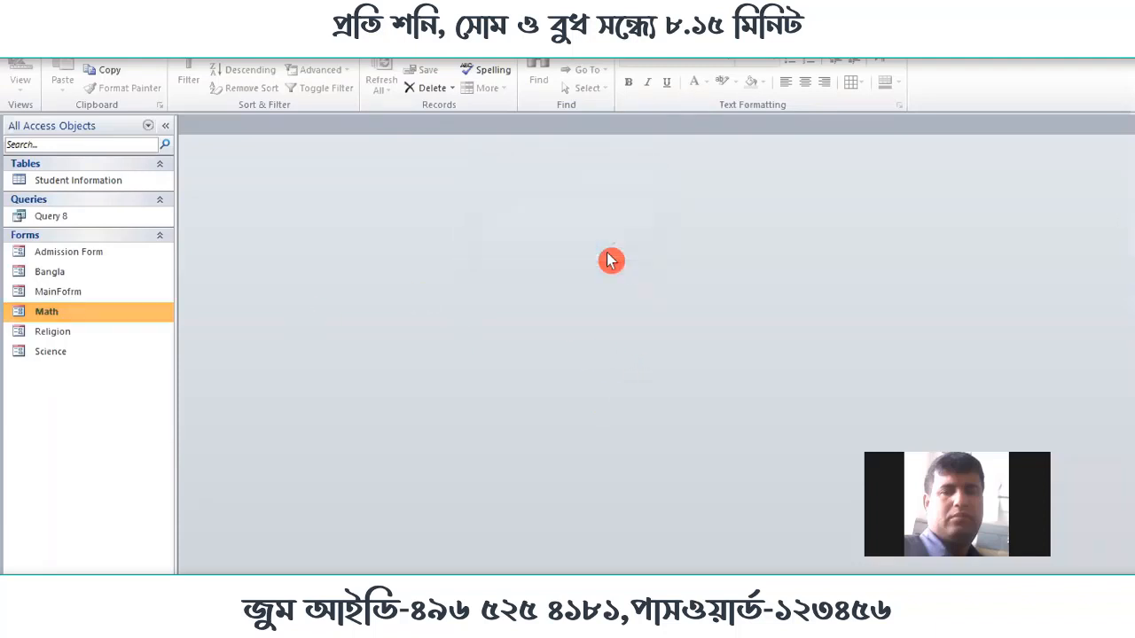
Open Query 8 in Design View at its MathMCQ, MathCQ, Mathtotal and MathGrade columns
right_click(100, 219)
click(152, 249)
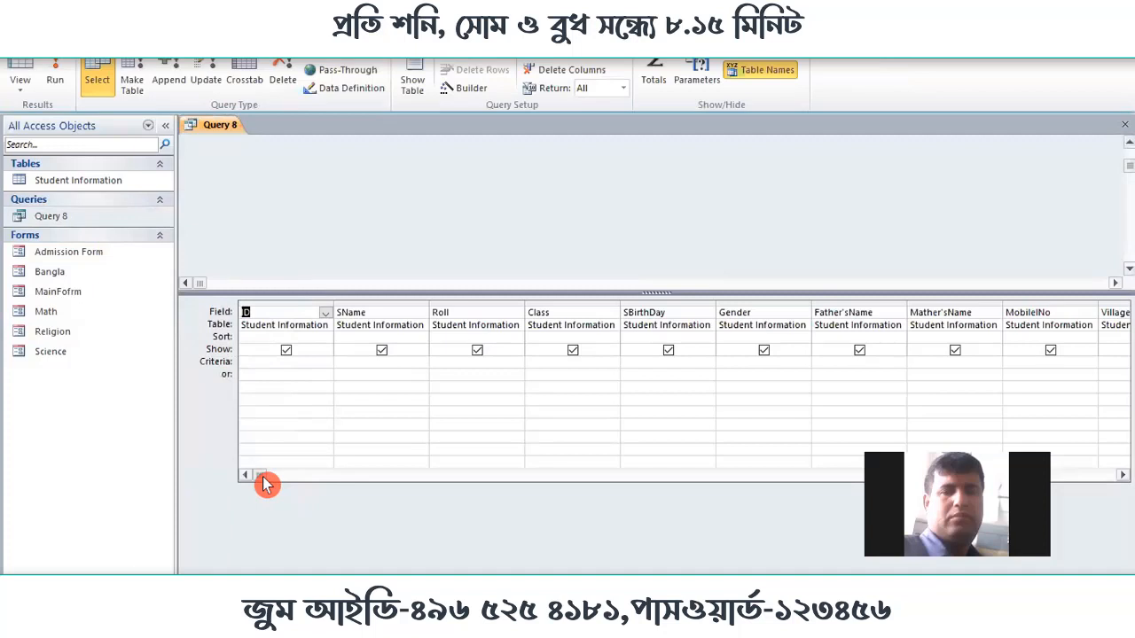
drag(263, 477, 640, 487)
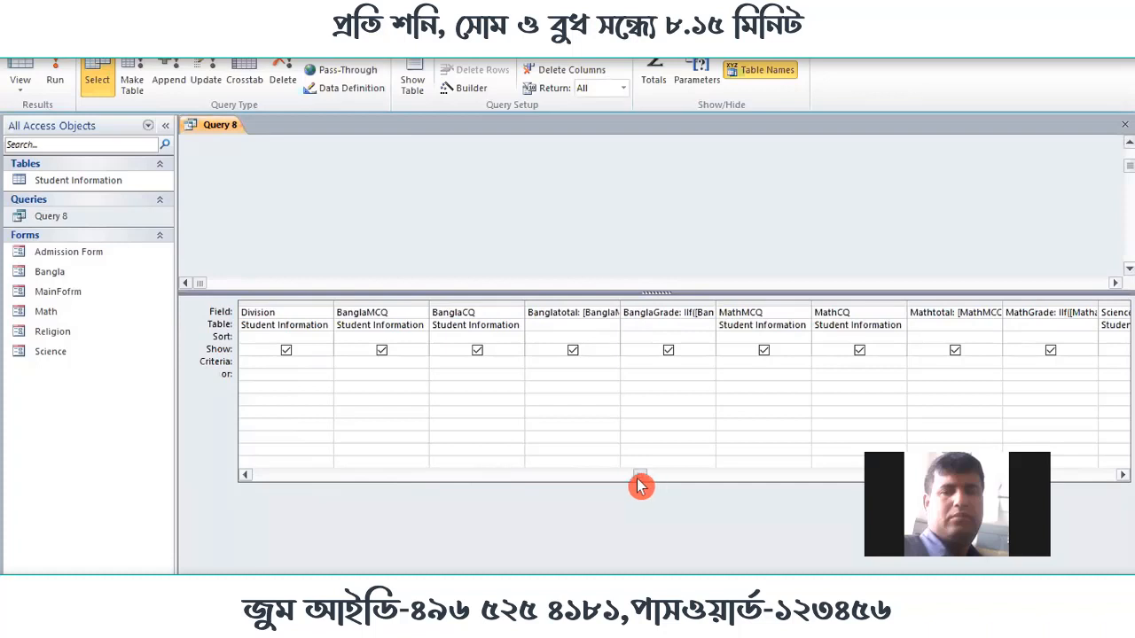
click(1122, 475)
click(1122, 475)
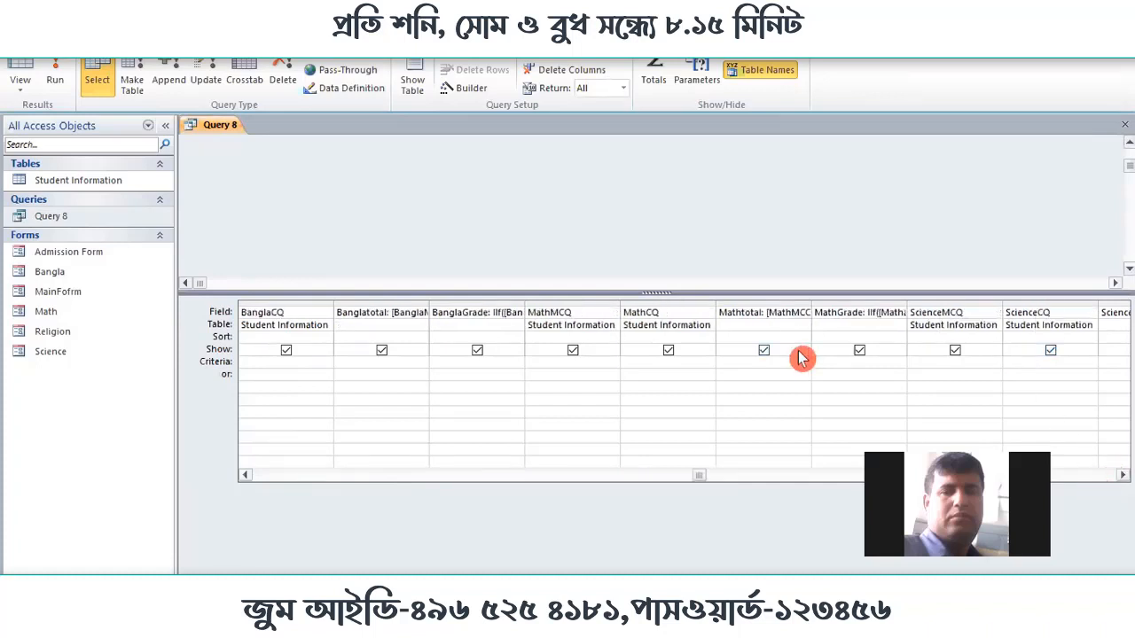
Test Query 8 with the Mathtotal column excluded from the output, cancel the parameter prompt and include the column again
click(763, 350)
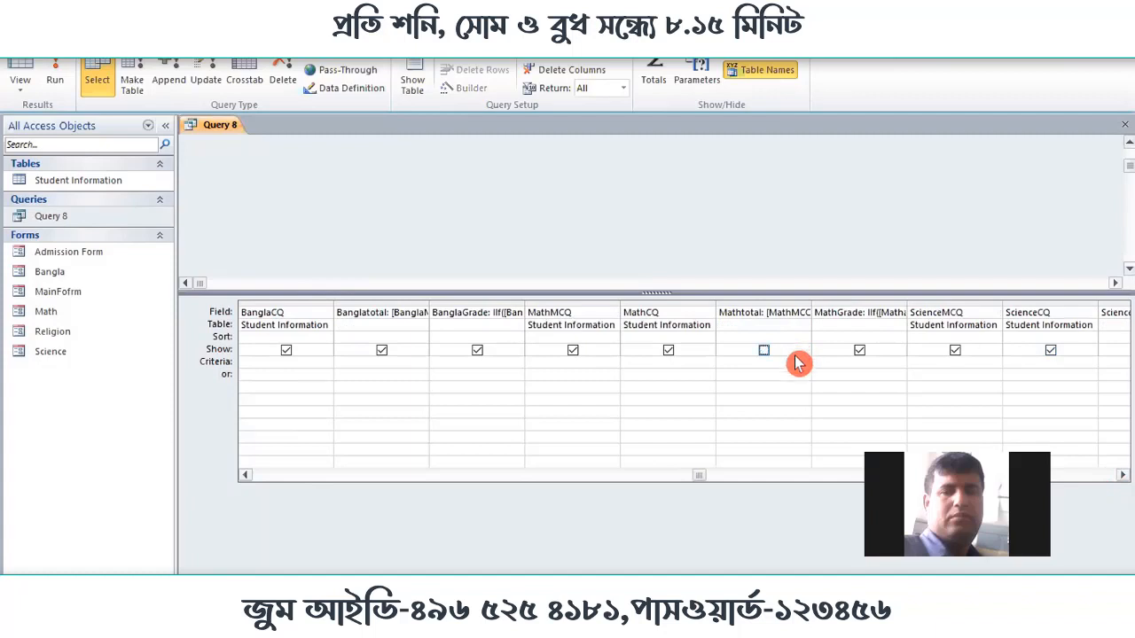
click(42, 82)
click(52, 84)
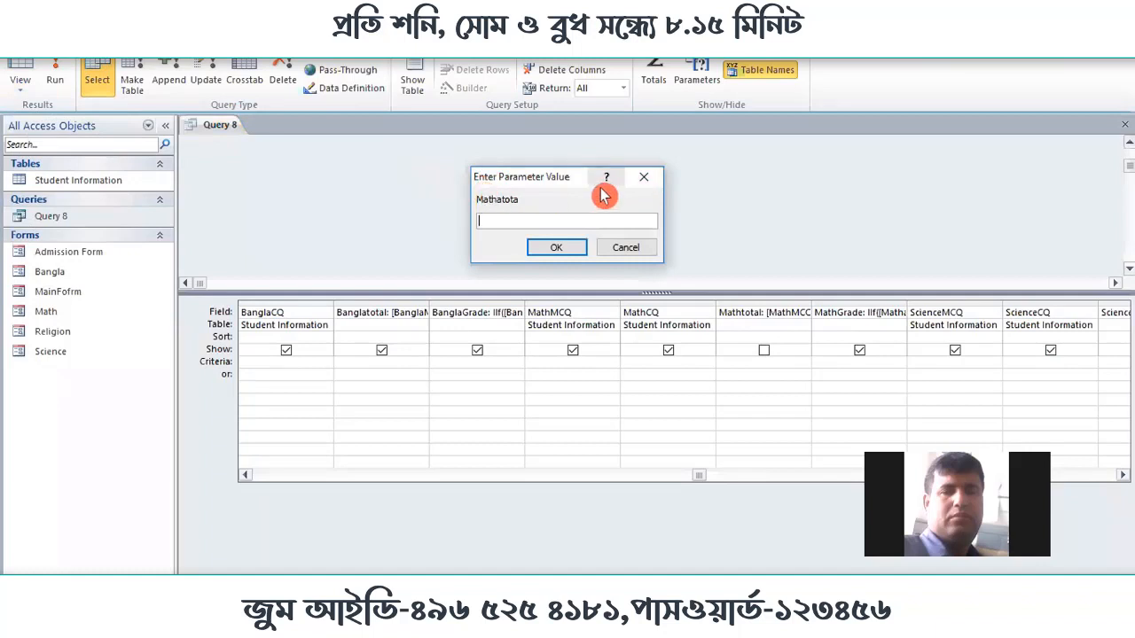
click(643, 178)
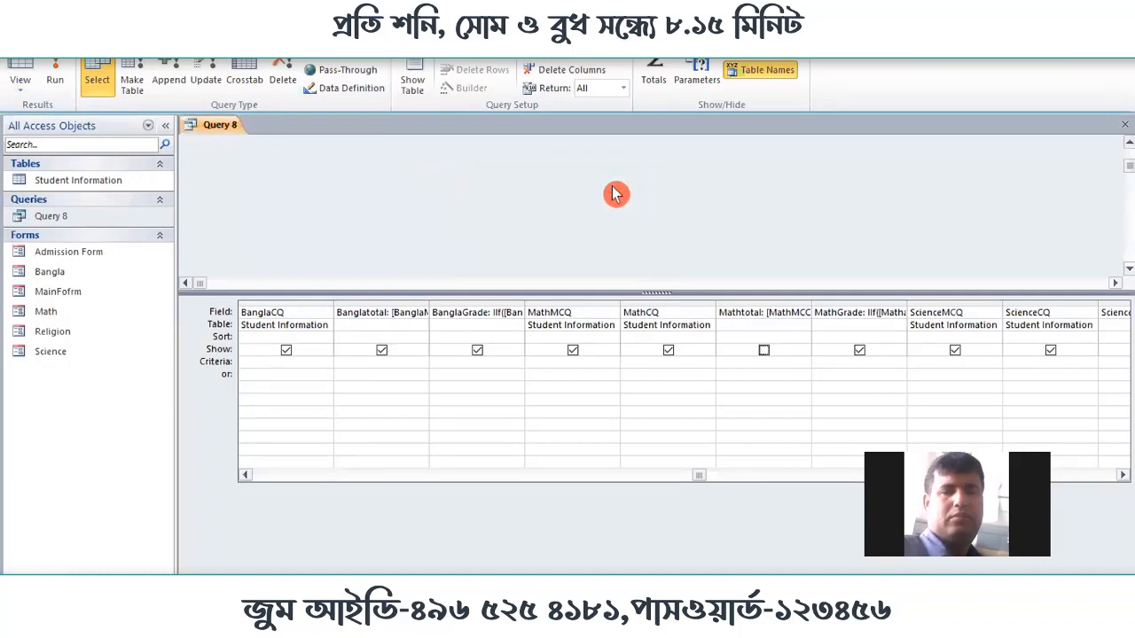
click(791, 354)
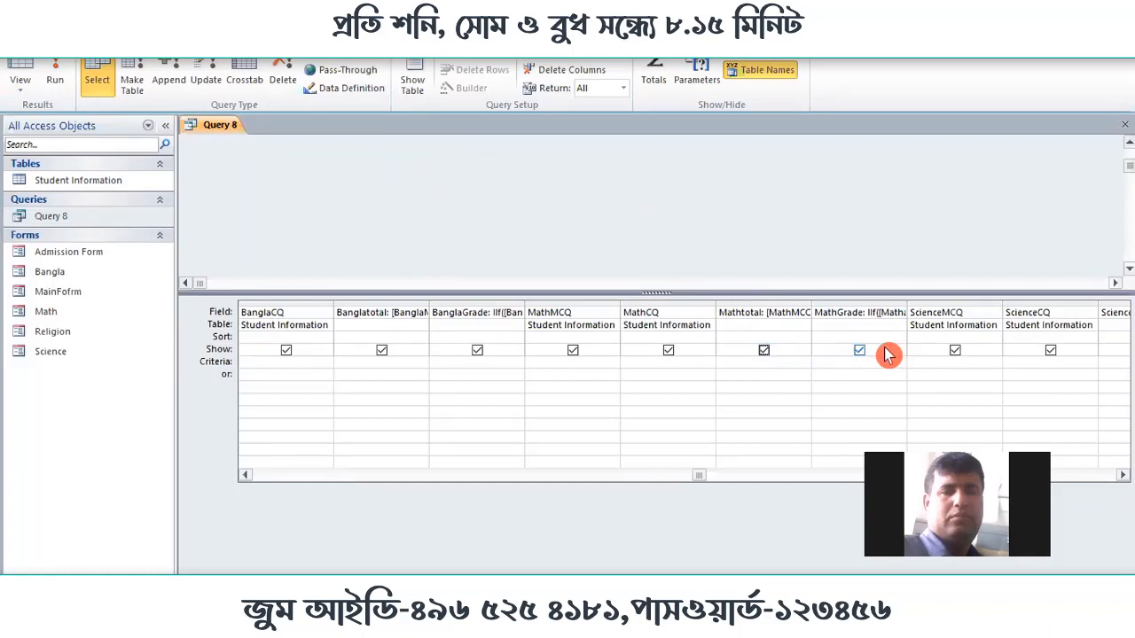
Run Query 8 with the MathGrade column excluded from the output, return to Design View and include the column again
click(859, 351)
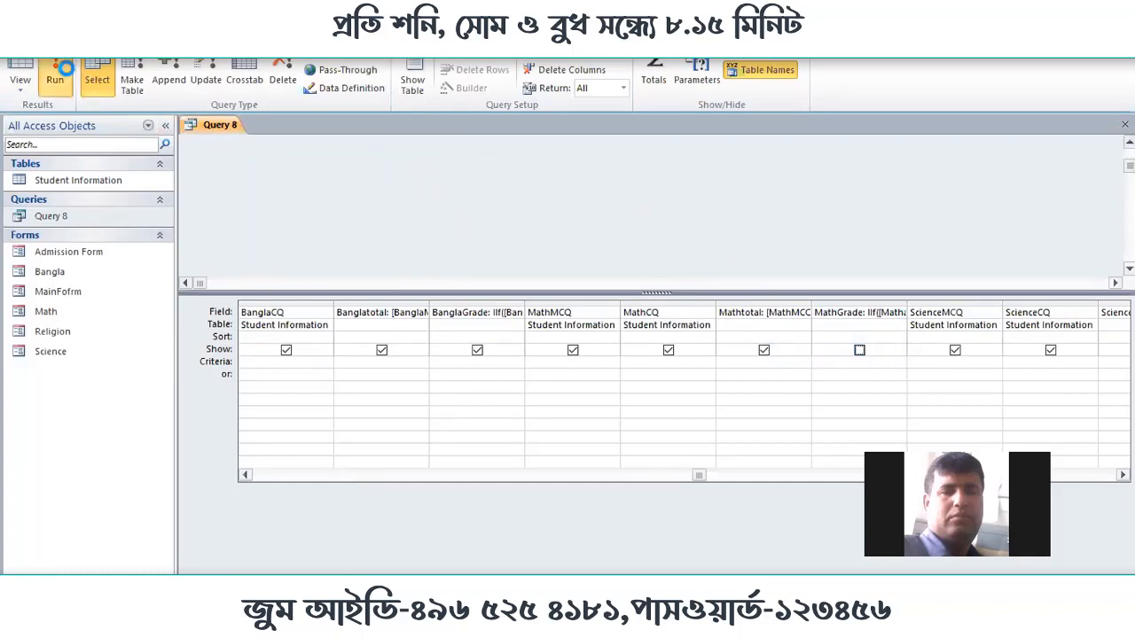
click(55, 75)
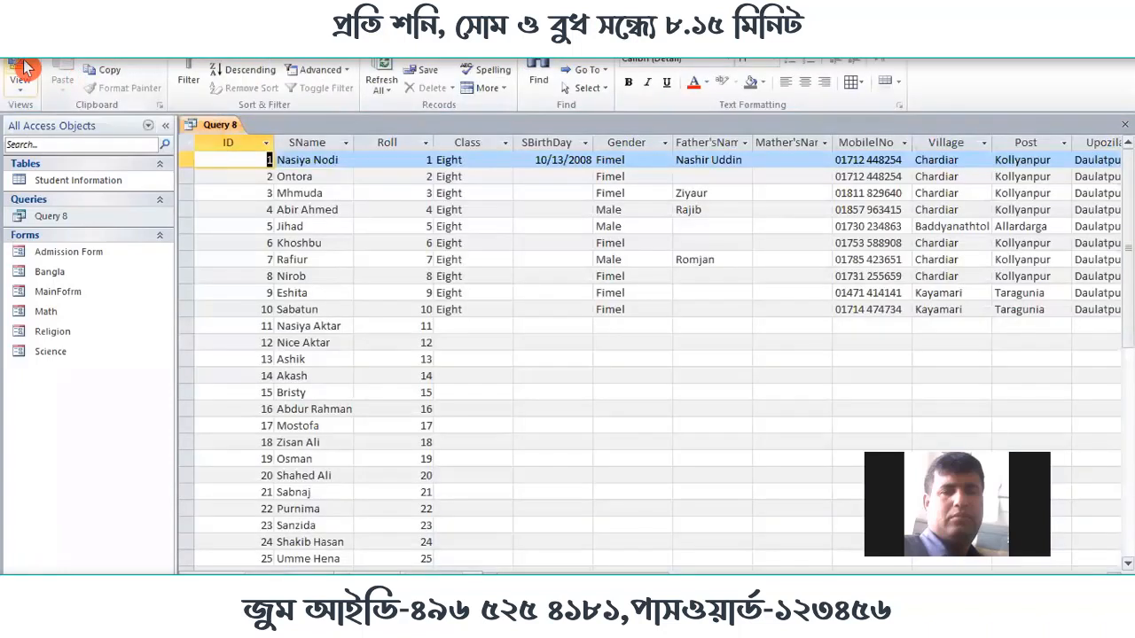
click(24, 70)
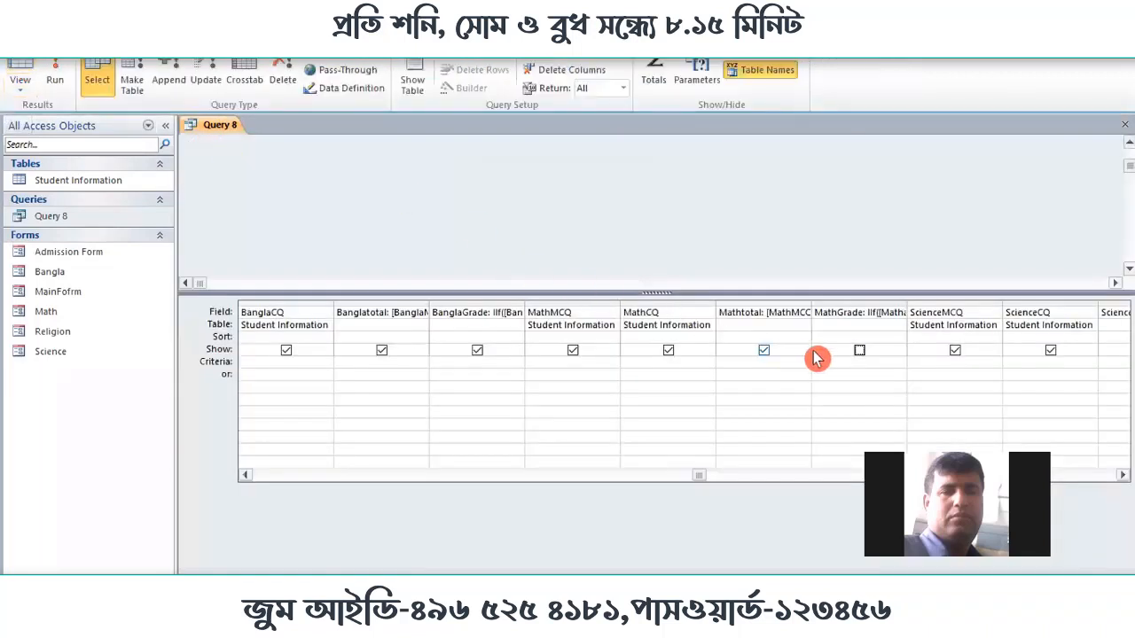
click(860, 351)
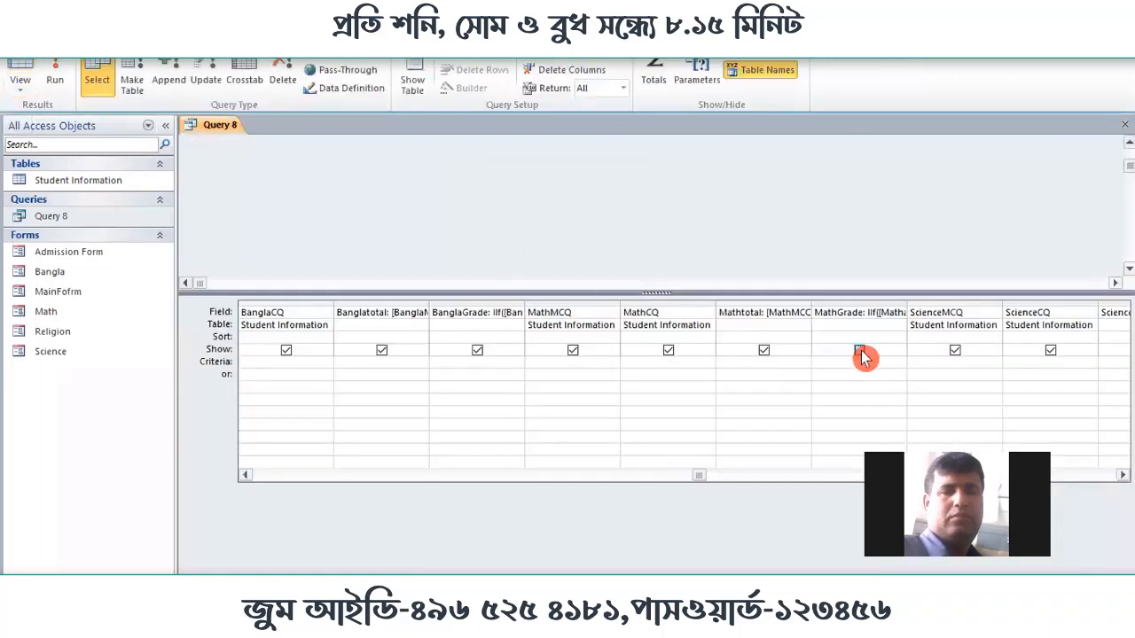
Repeat the Query 8 test with Mathtotal excluded from the output, cancel the prompt and include Mathtotal again
click(763, 352)
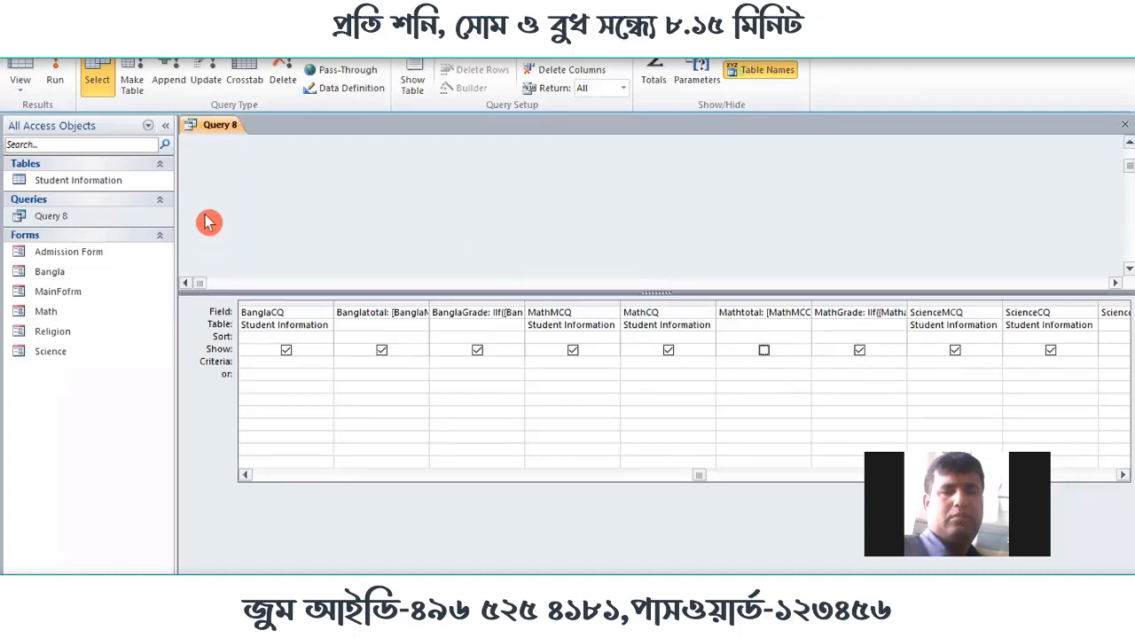
click(27, 82)
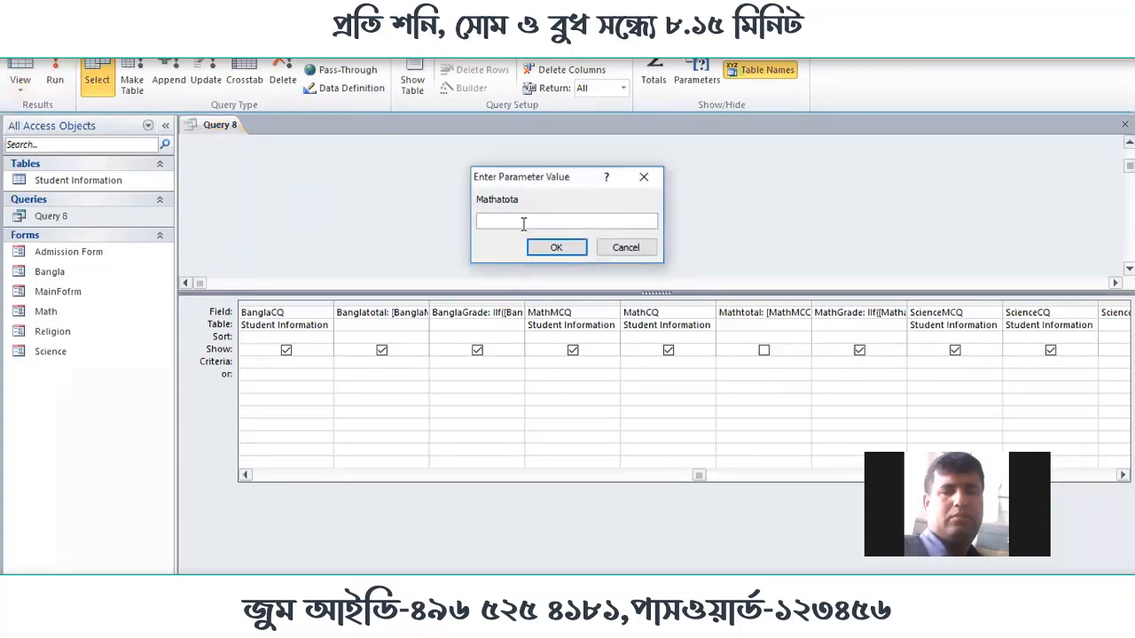
click(644, 178)
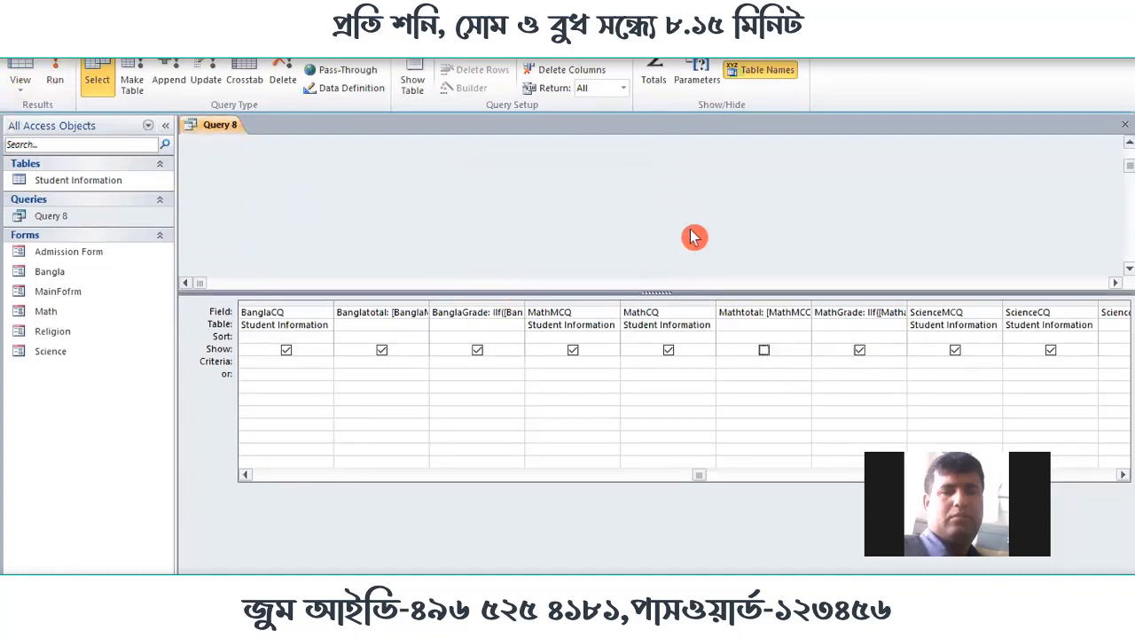
click(763, 351)
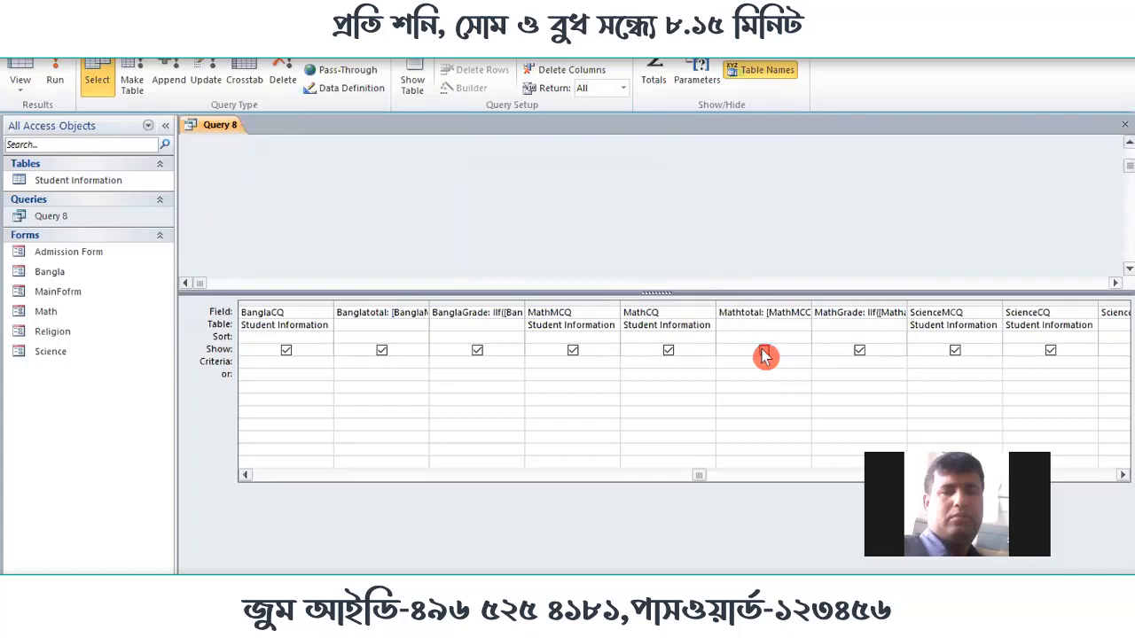
Exclude the MathGrade column from Query 8's output, run the query and return to Design View
click(859, 351)
click(54, 73)
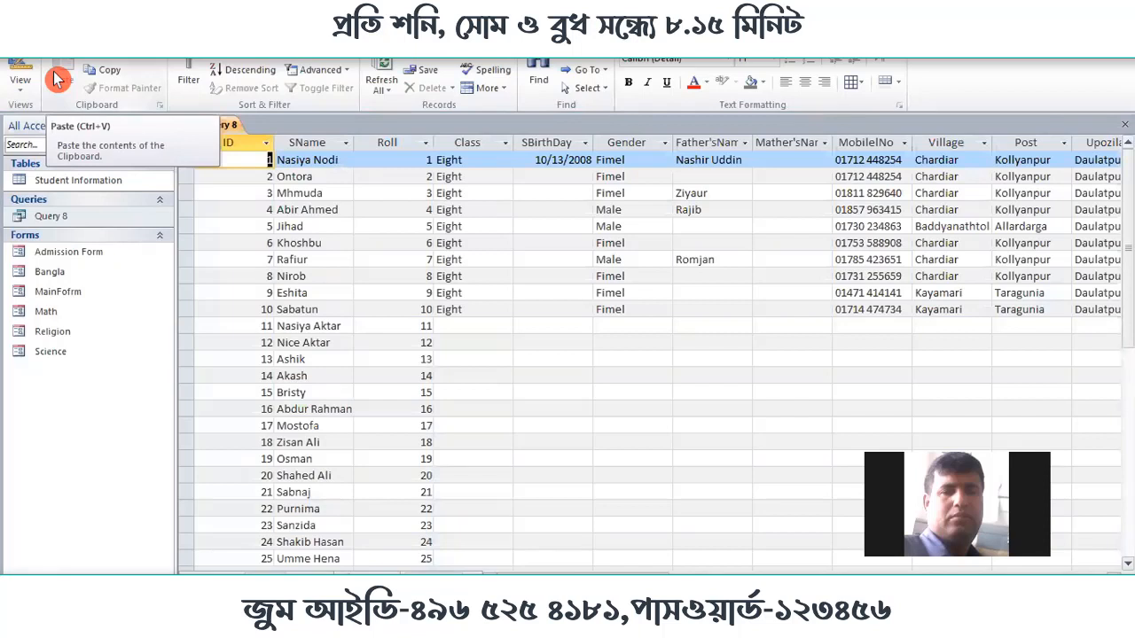
click(19, 73)
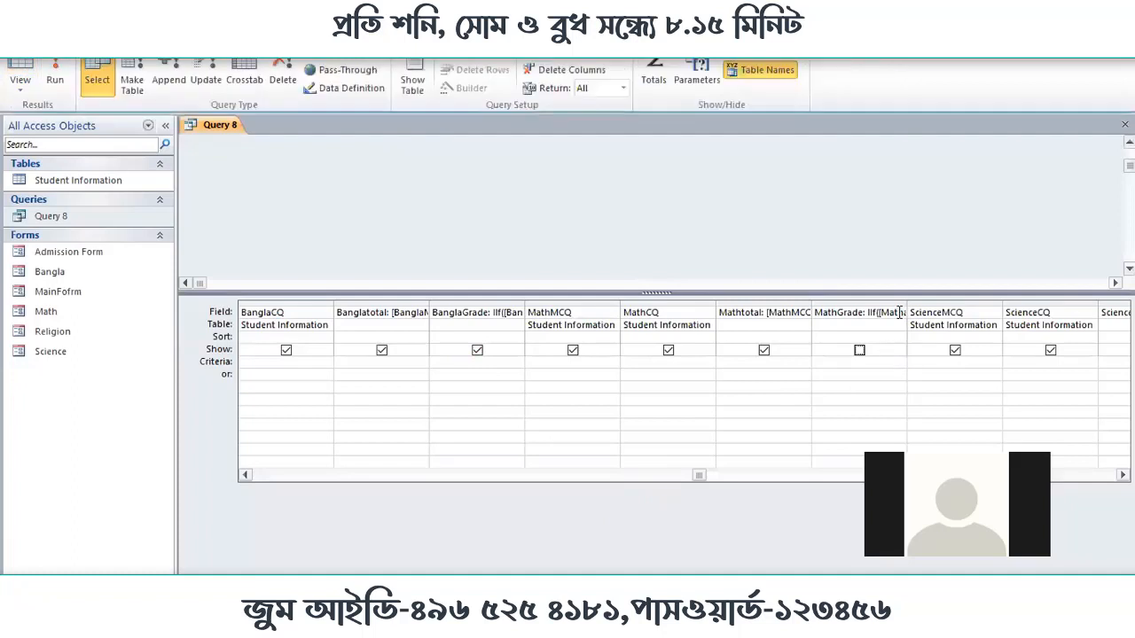
Open the MathGrade expression in the Zoom box and set its font size to 14
right_click(899, 312)
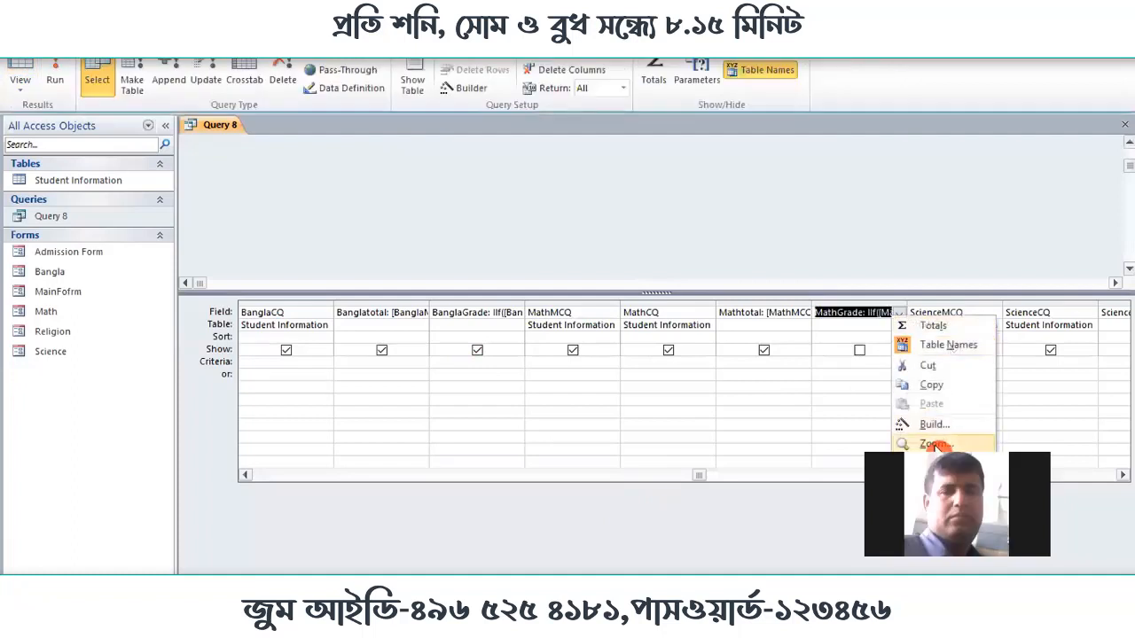
click(932, 445)
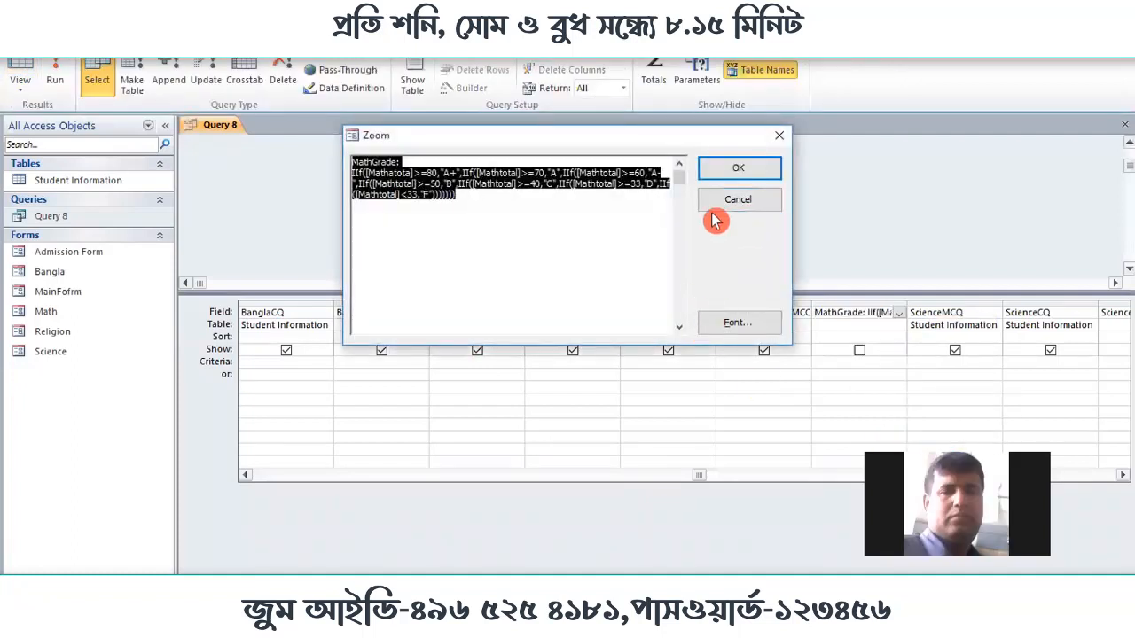
click(716, 323)
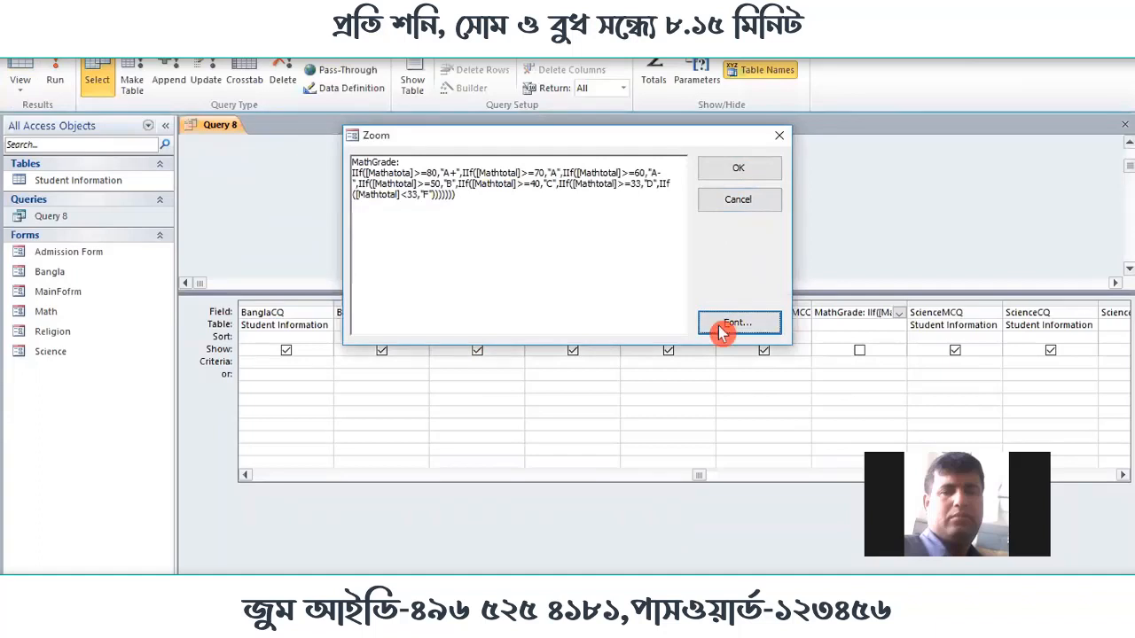
click(659, 351)
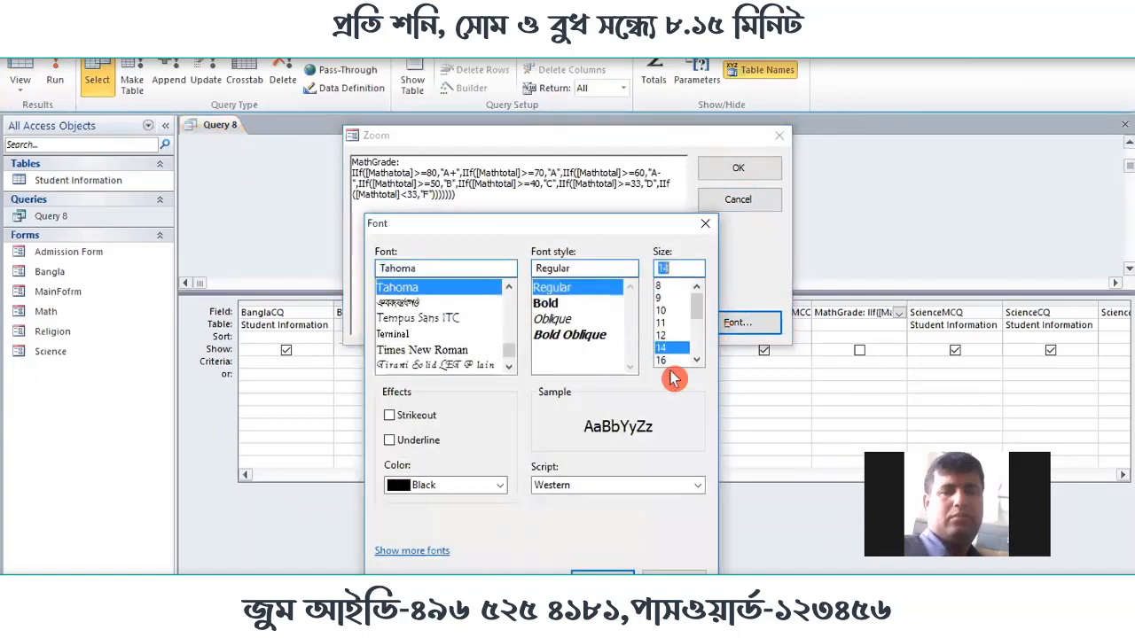
click(603, 578)
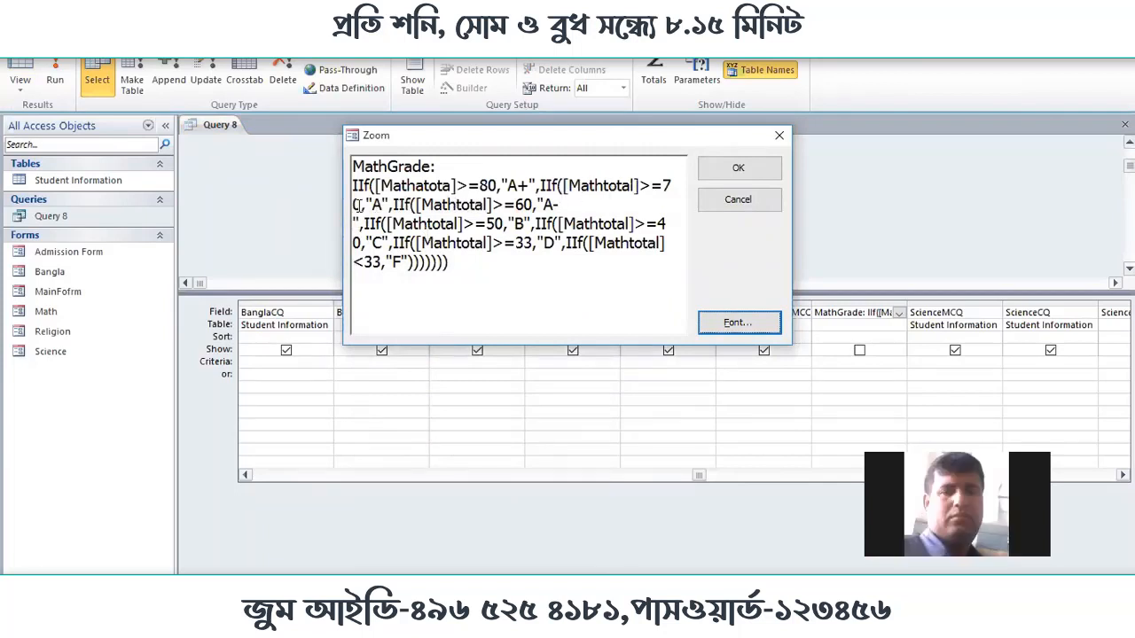
Remove the extra "a" after "Math" from the first field reference in the MathGrade expression, and accept the edit
click(427, 185)
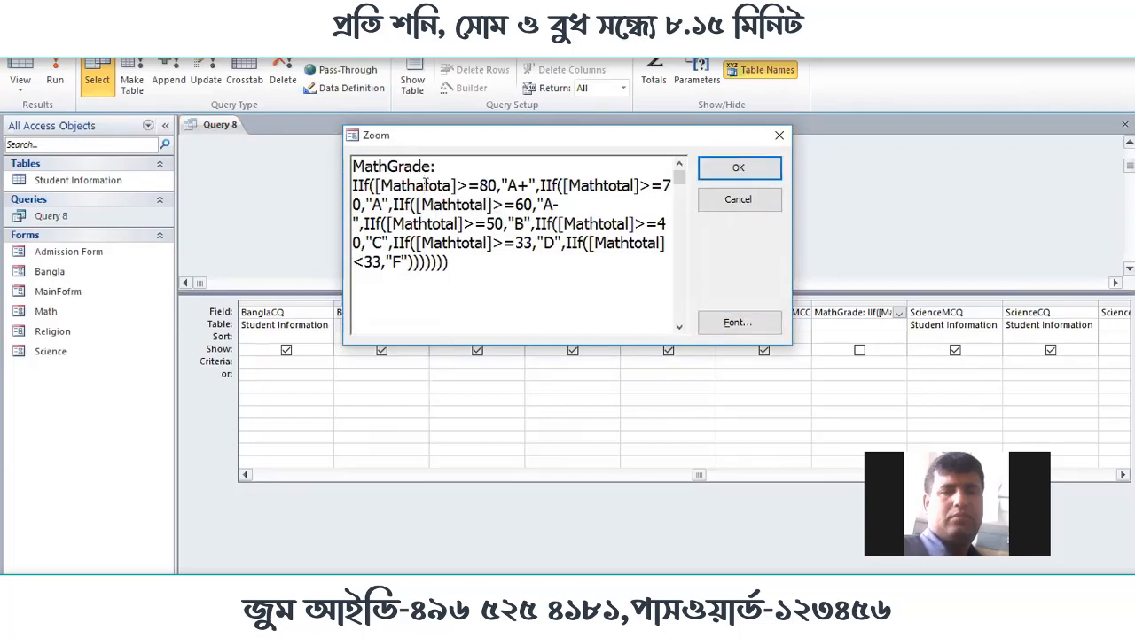
key(BackSpace)
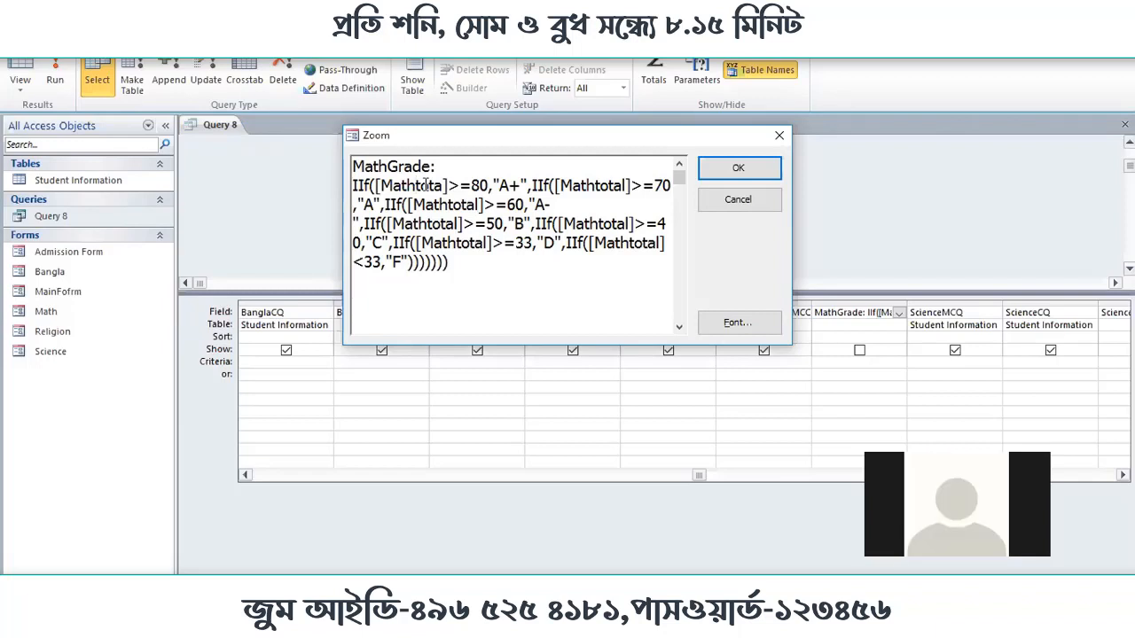
click(736, 171)
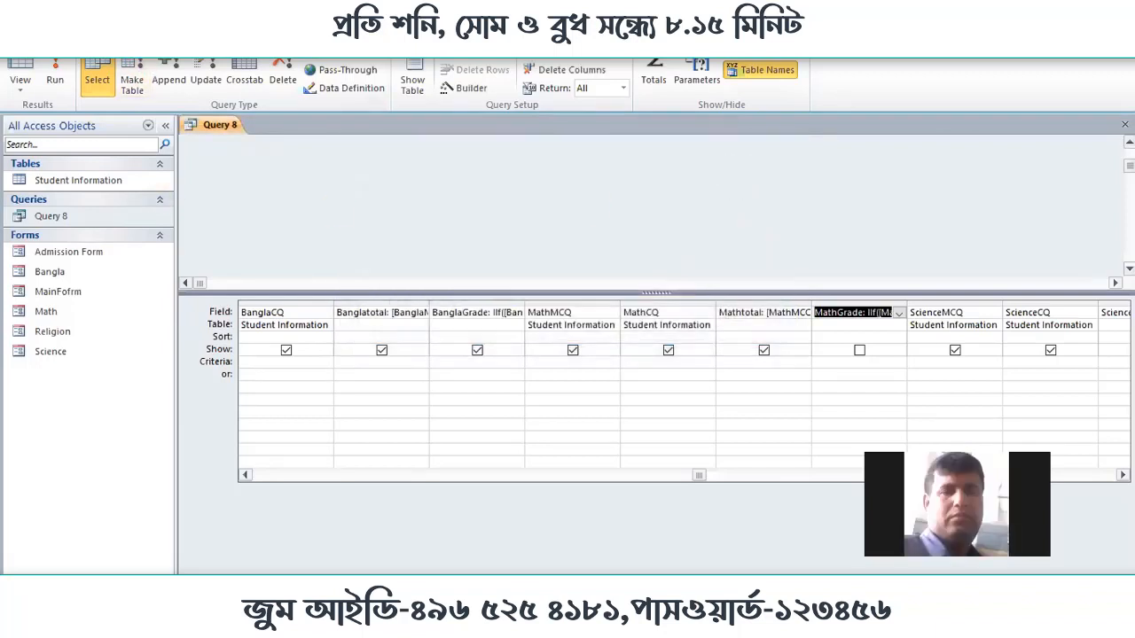
Save and close Query 8, and check the MathGrade column in the Math form before closing it
click(33, 11)
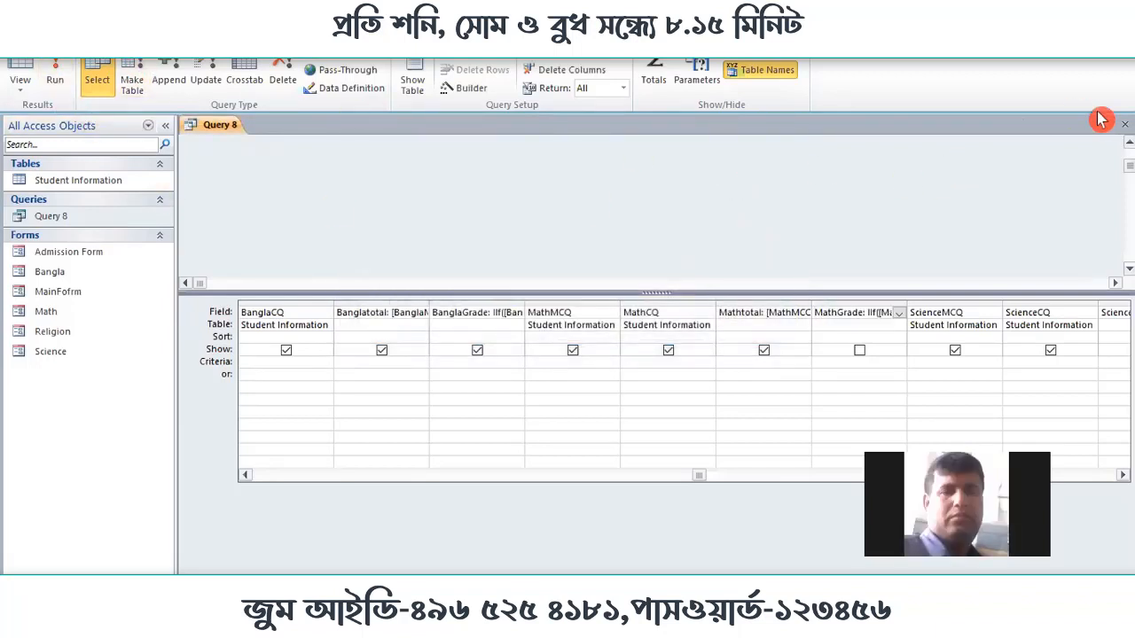
click(1124, 124)
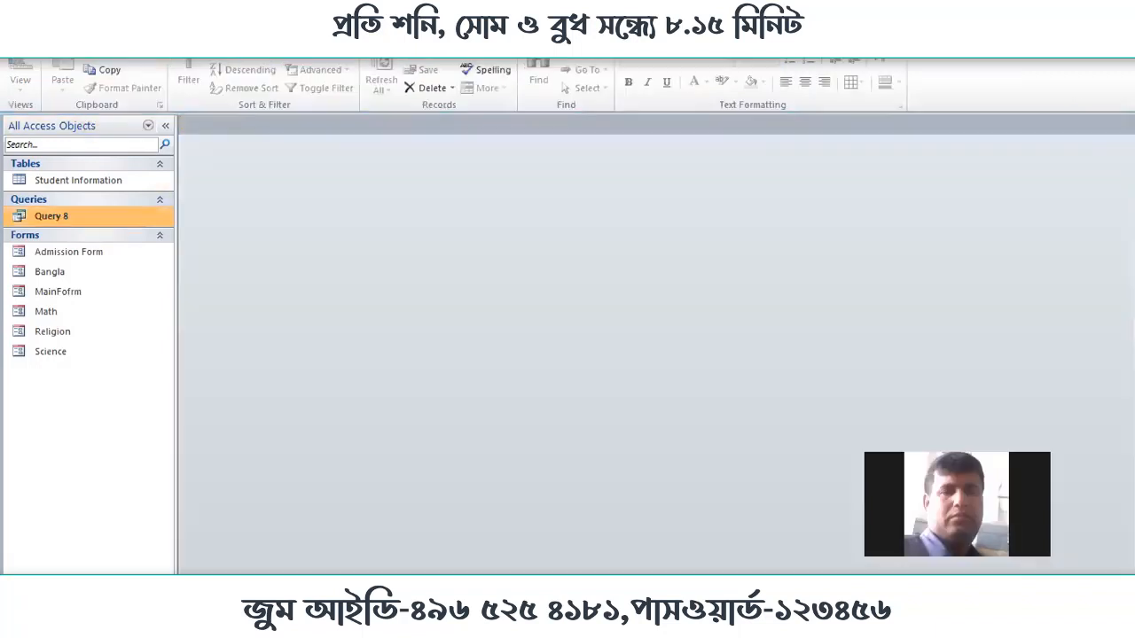
double_click(71, 311)
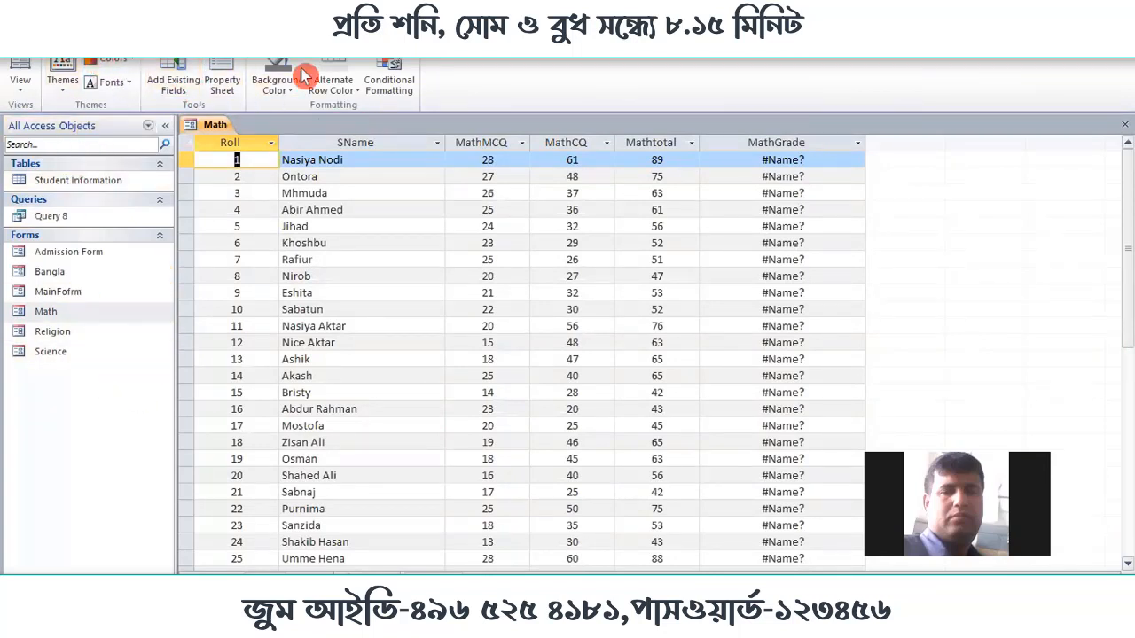
click(1124, 124)
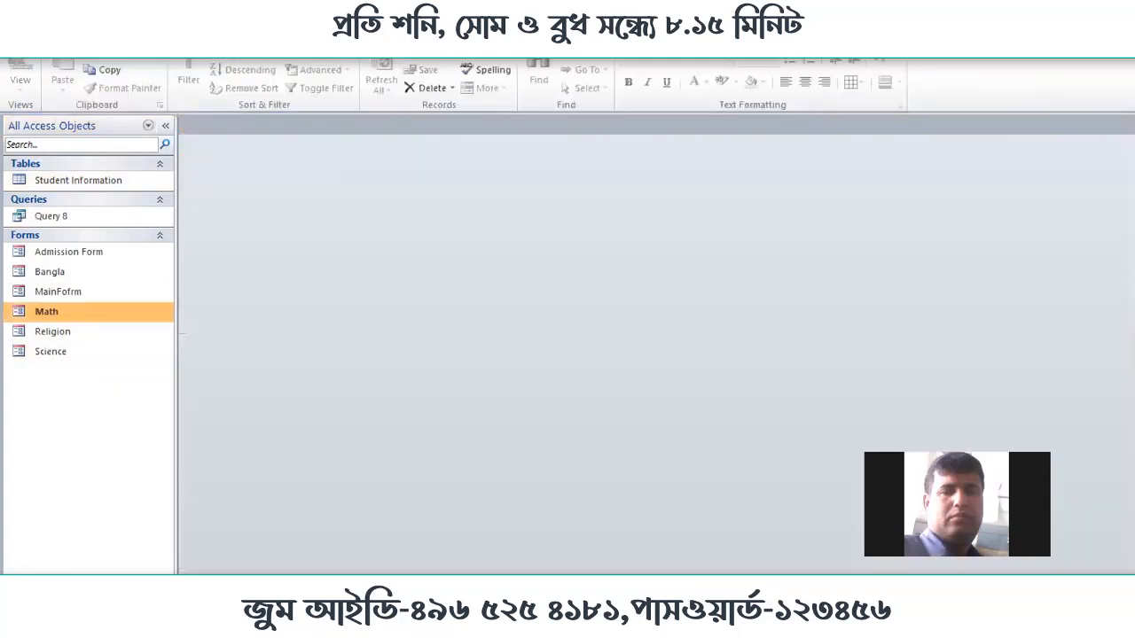
Open Query 8 in Design View and examine its Bangla, Math and Science columns
right_click(74, 226)
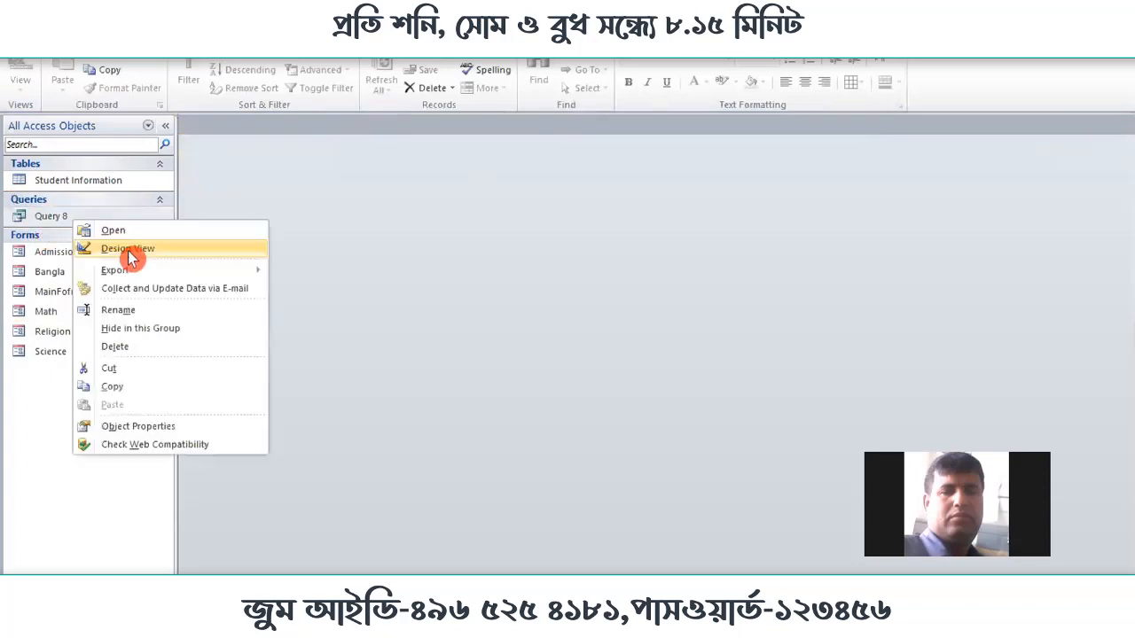
click(115, 248)
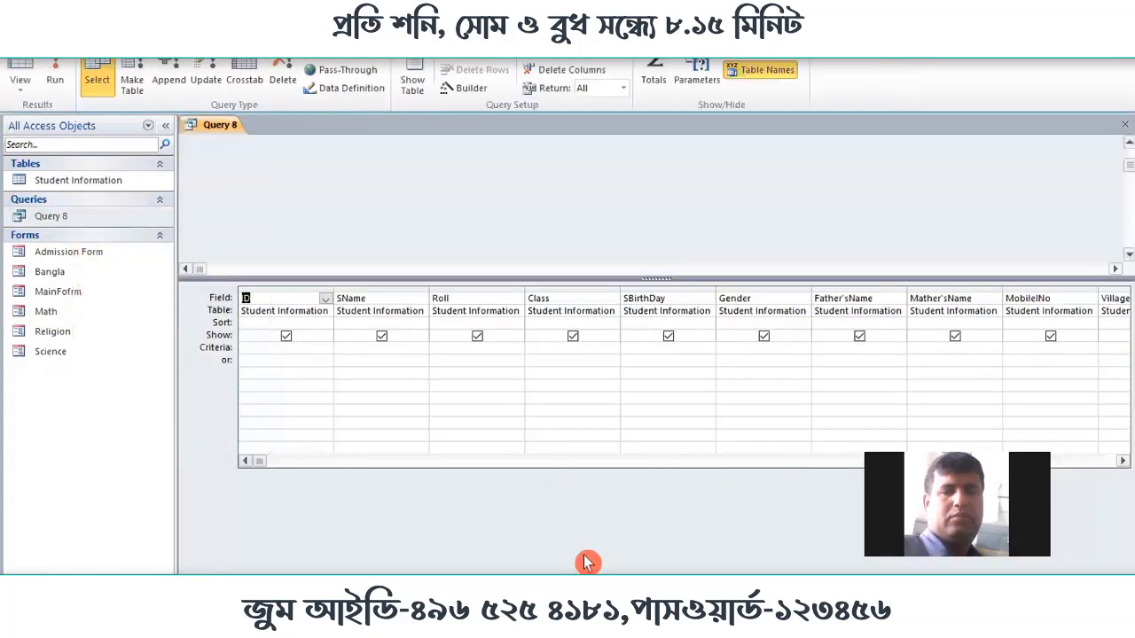
drag(257, 464, 683, 467)
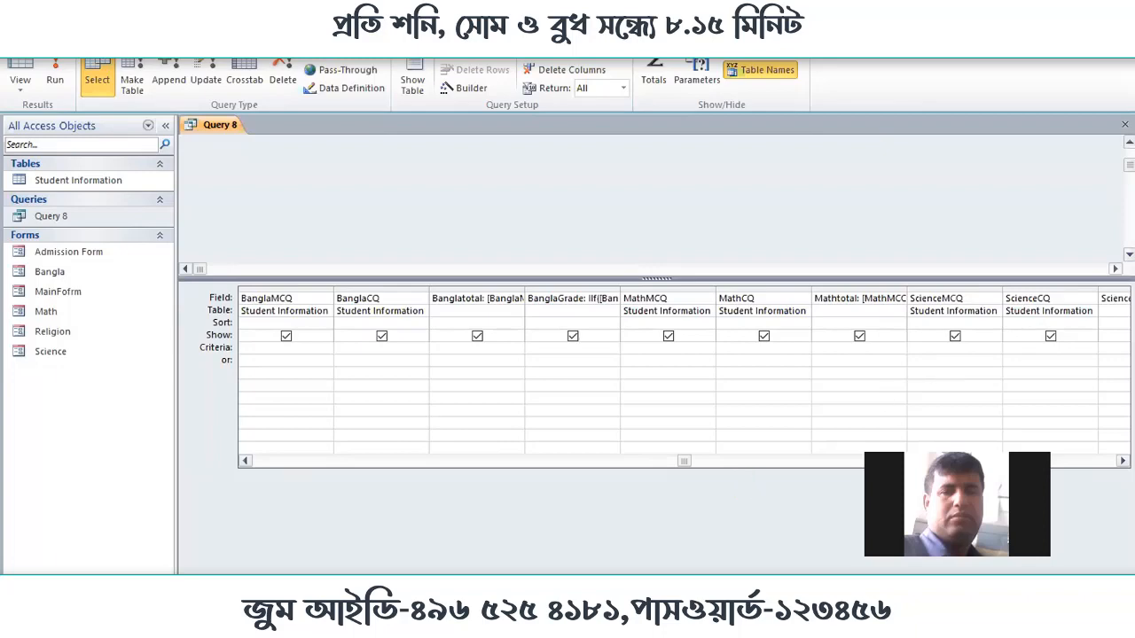
Switch to the text editor and examine the nested IIf expression for GPA1 in change.log
key(alt+Tab)
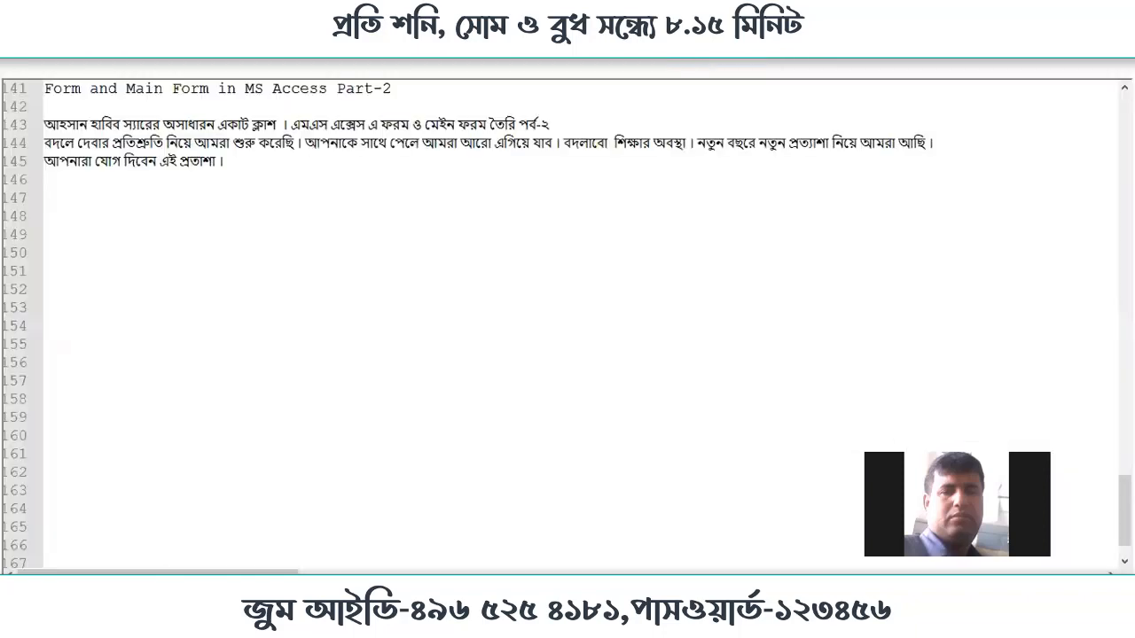
scroll(252, 454, down, 1)
scroll(252, 455, up, 2)
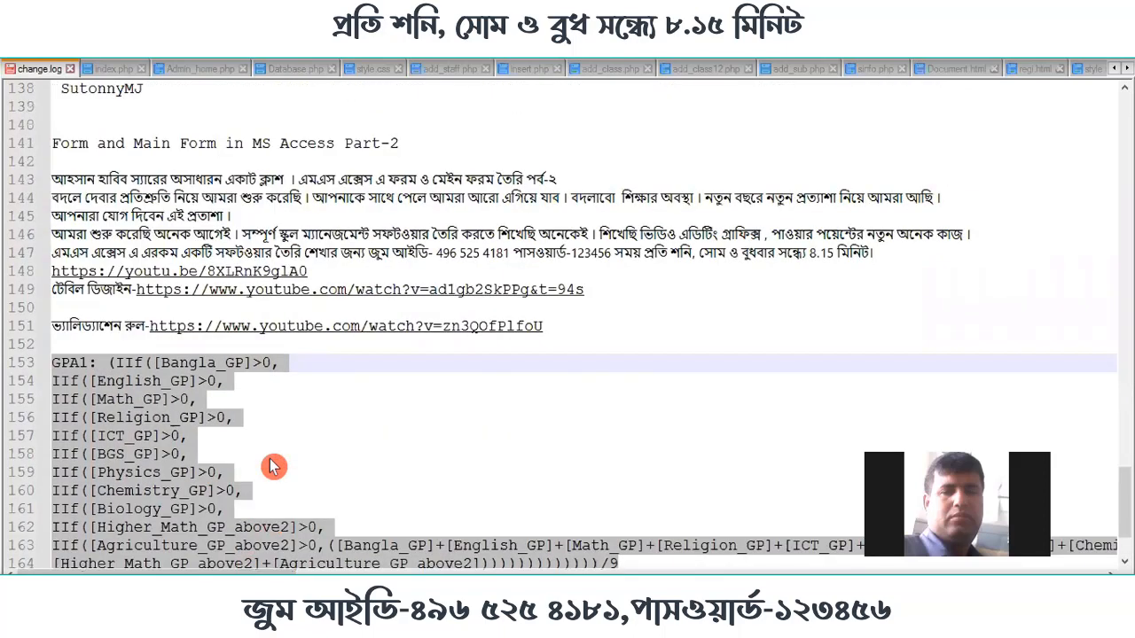
scroll(271, 464, down, 2)
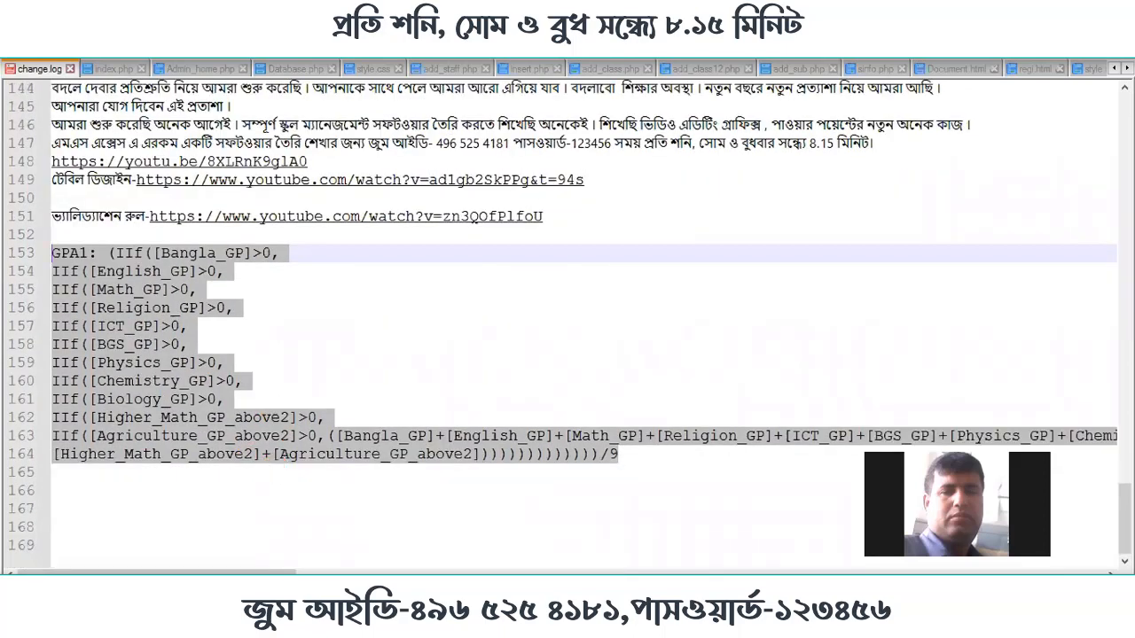
key(alt+Tab)
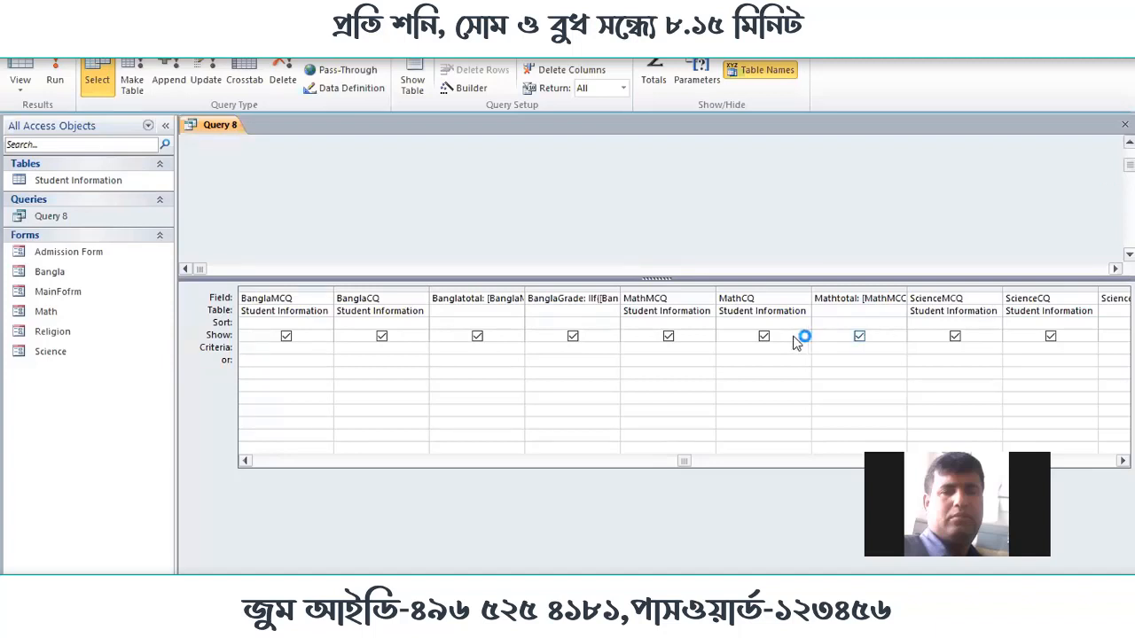
Return to Access, close Query 8, and switch to the other school database containing tStudentInfo and the class result queries
click(898, 300)
click(917, 348)
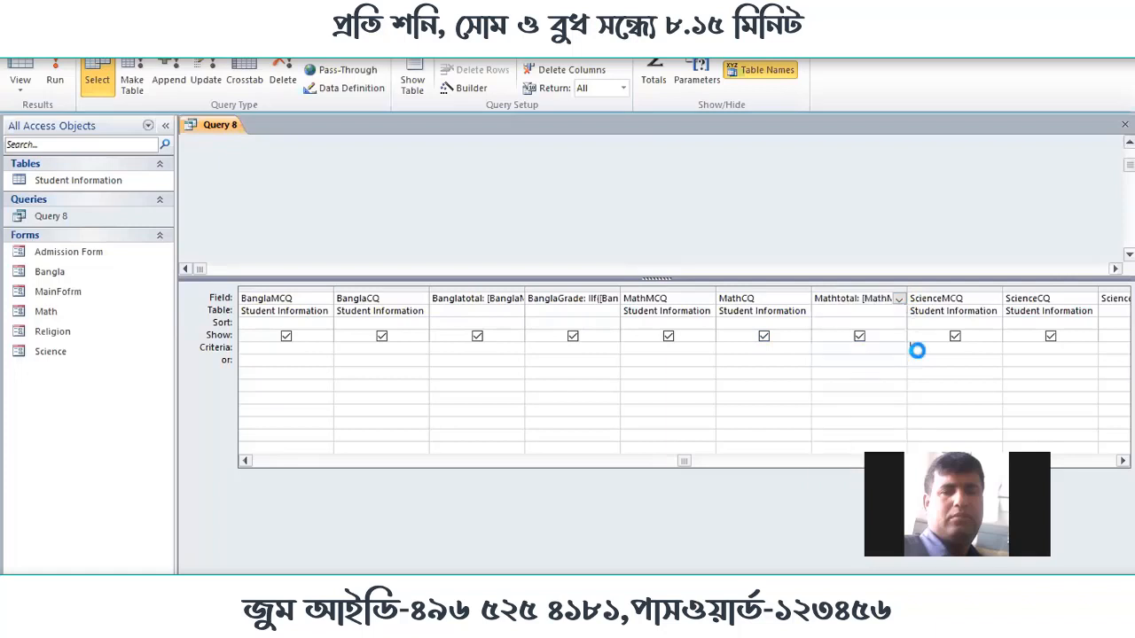
click(1124, 125)
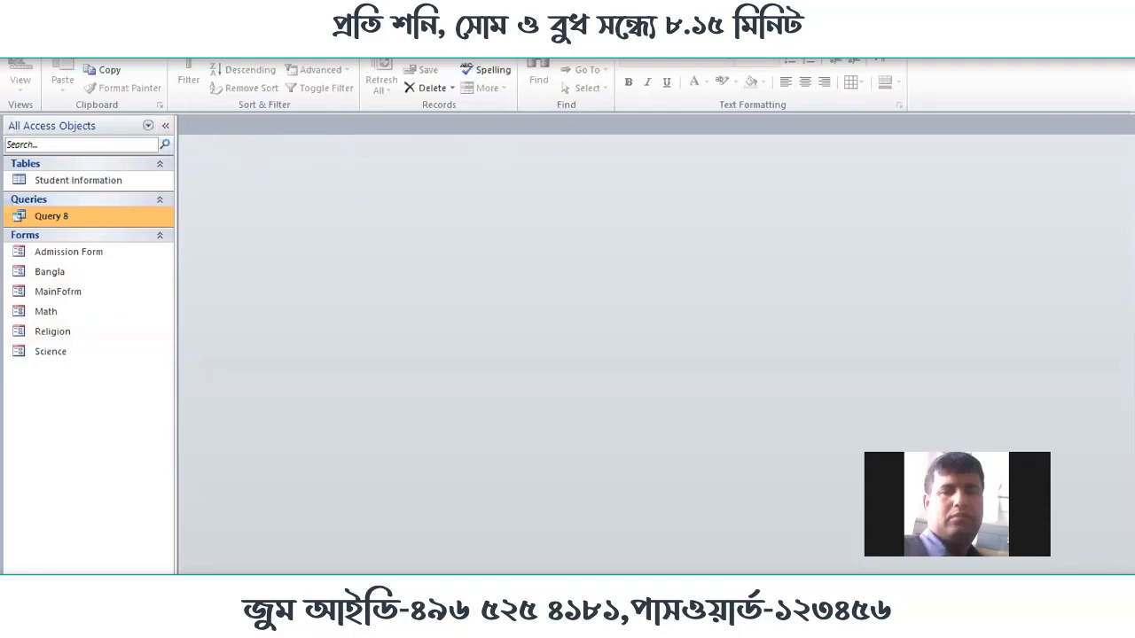
key(super+d)
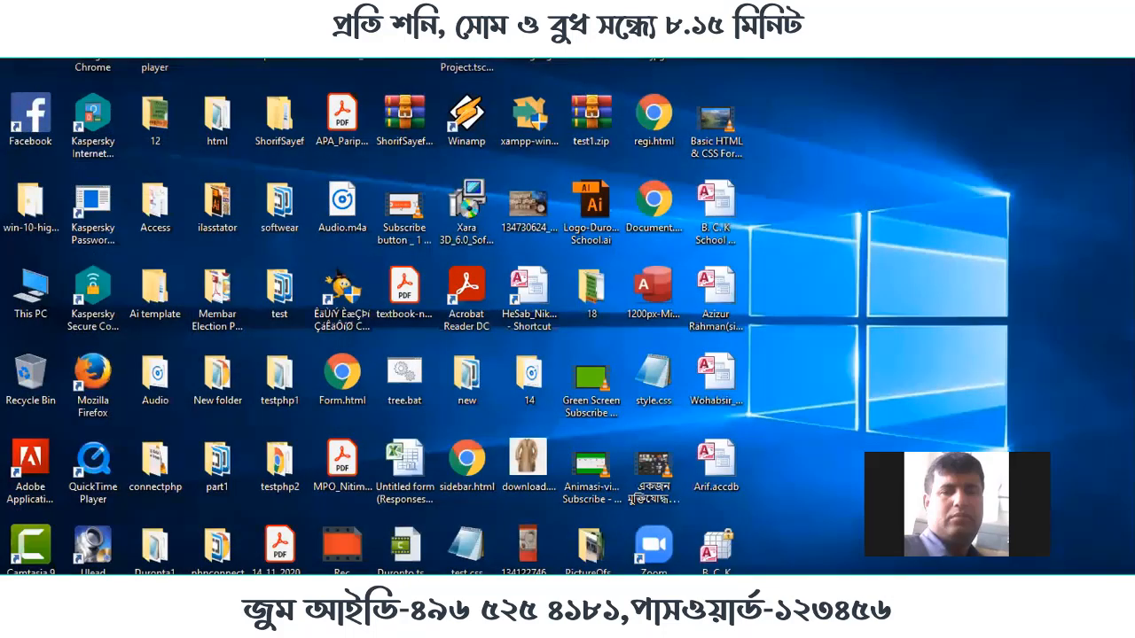
click(886, 242)
drag(193, 275, 193, 263)
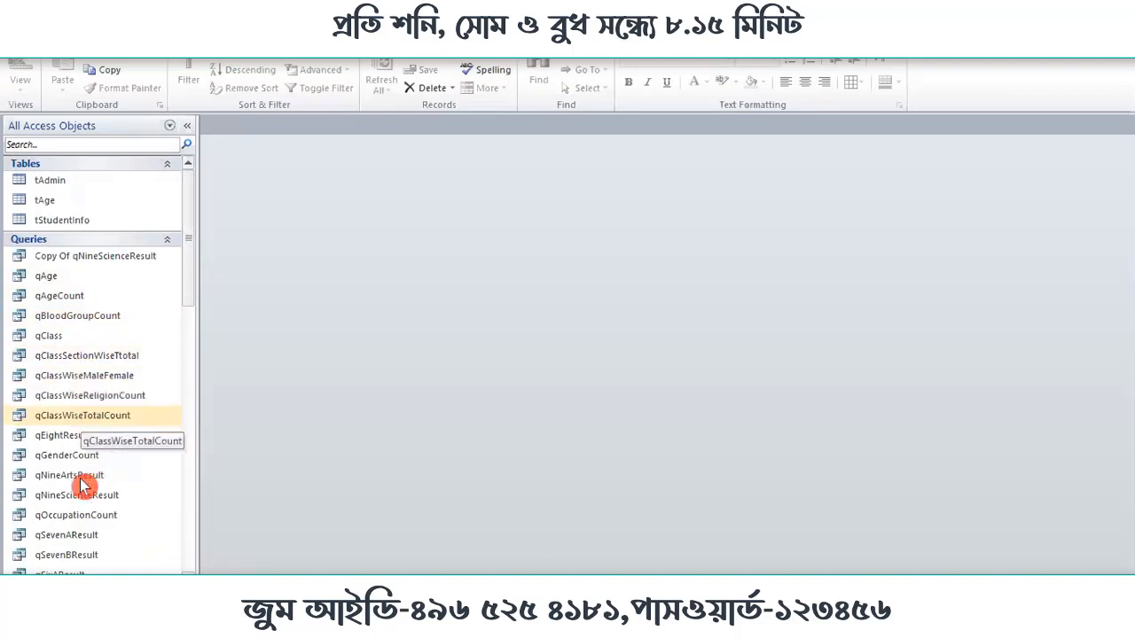
Open tStudentInfo in Design View, examine the subject mark, grade and GP fields down to GPA1, and close the table
right_click(78, 220)
click(133, 243)
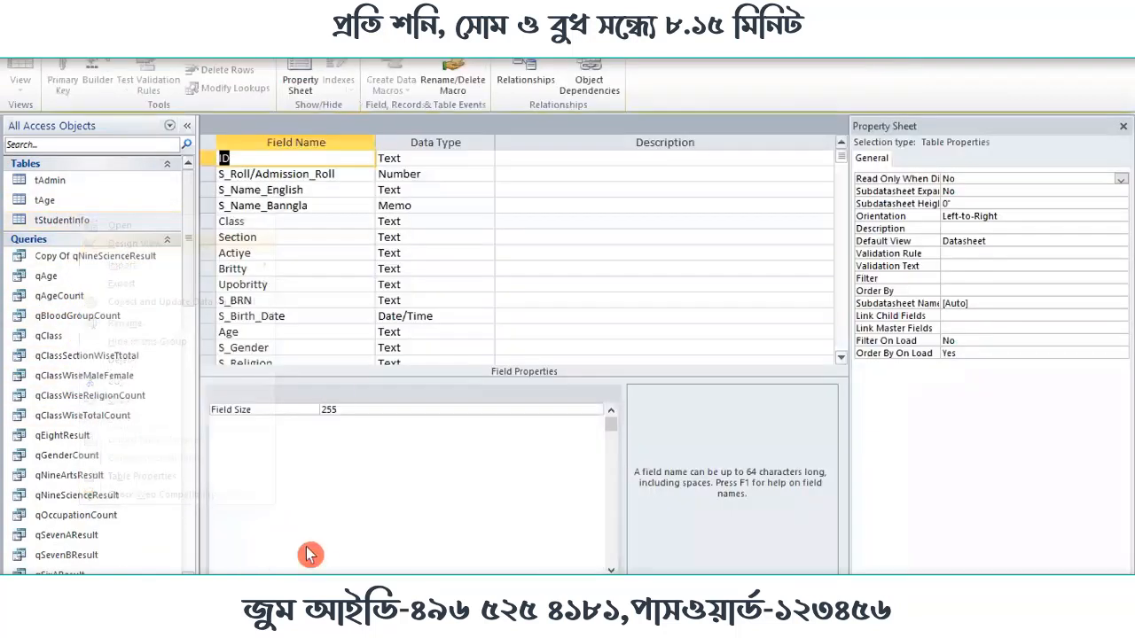
scroll(285, 337, down, 5)
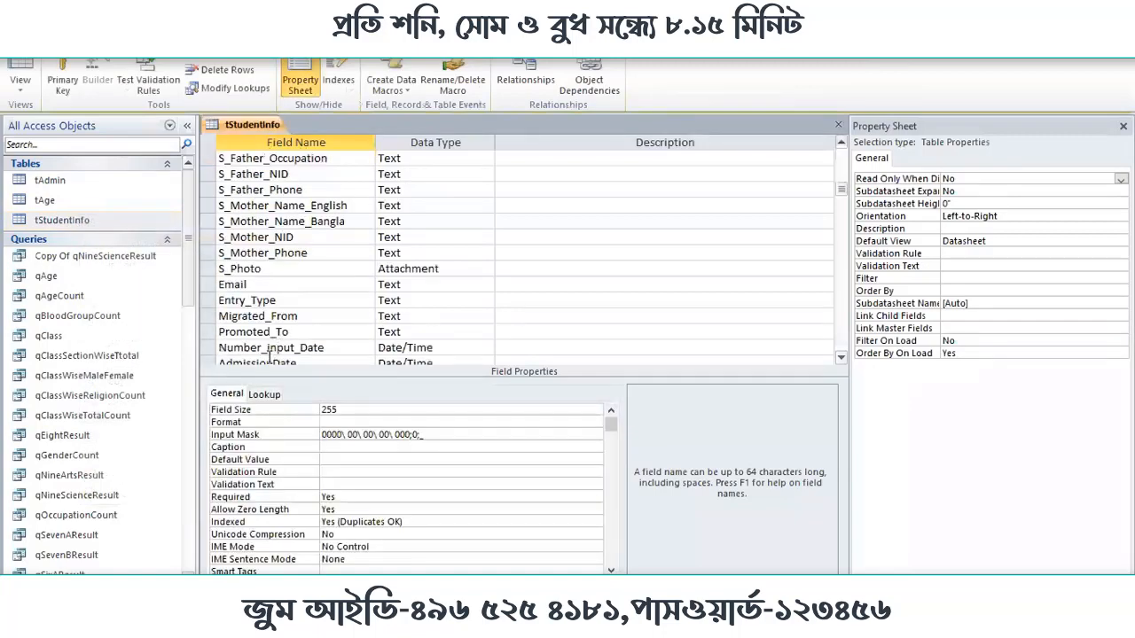
scroll(269, 358, down, 15)
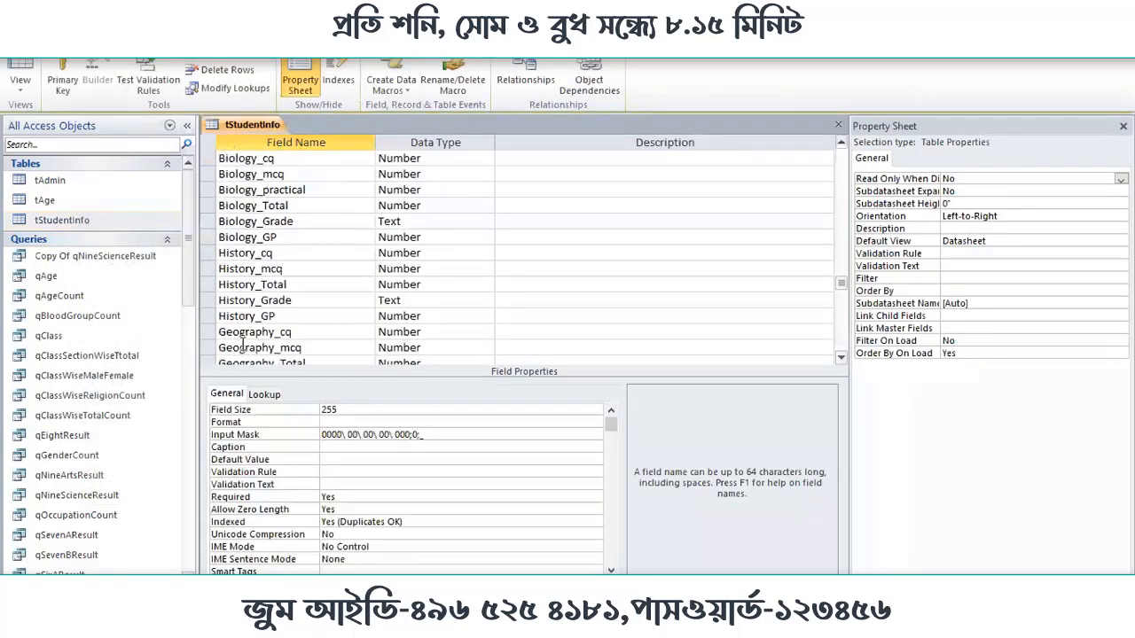
scroll(242, 346, down, 7)
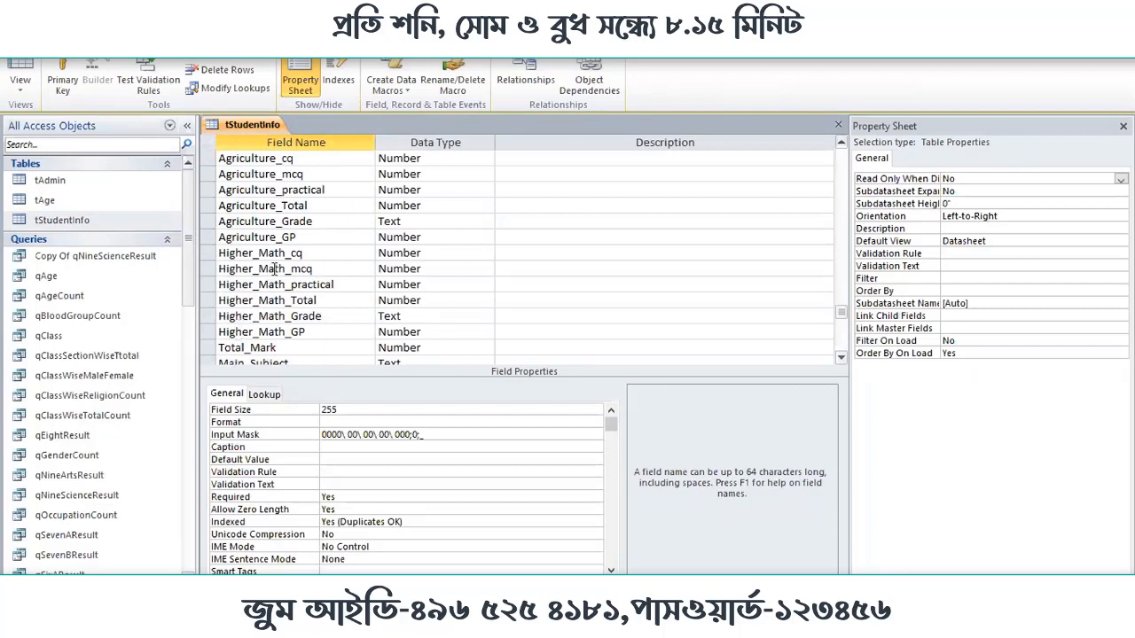
scroll(277, 337, down, 1)
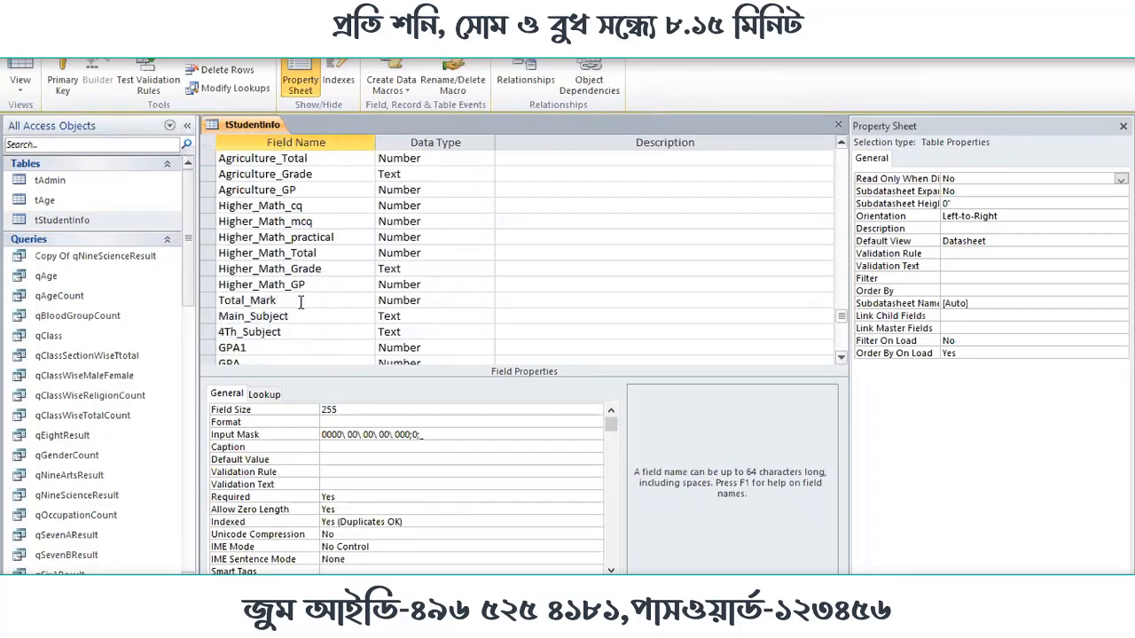
scroll(300, 302, up, 1)
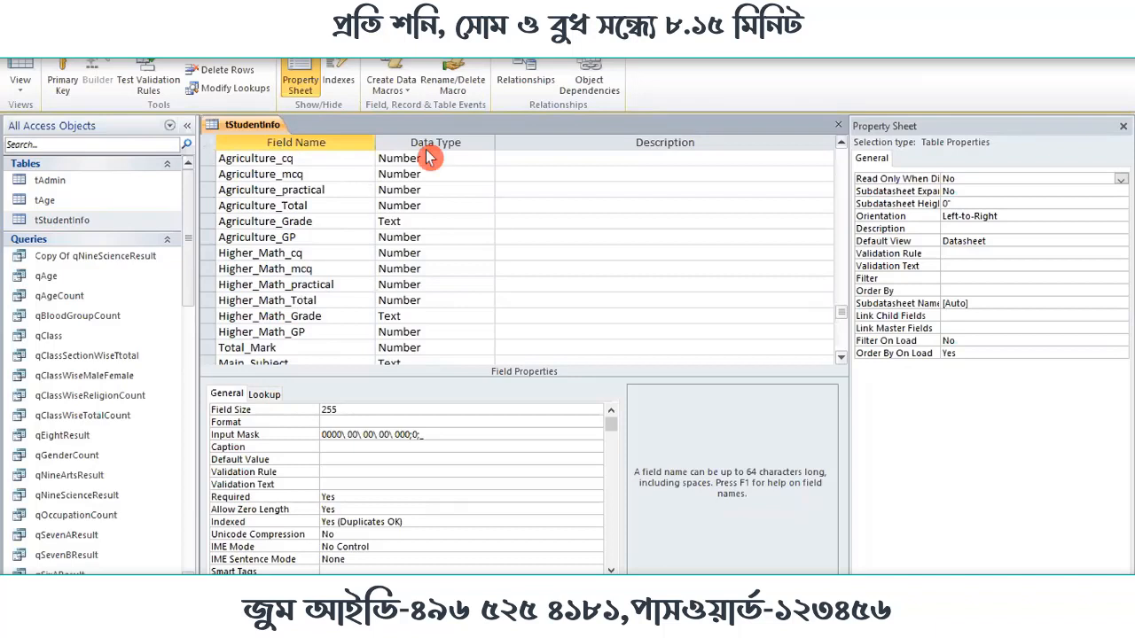
click(836, 125)
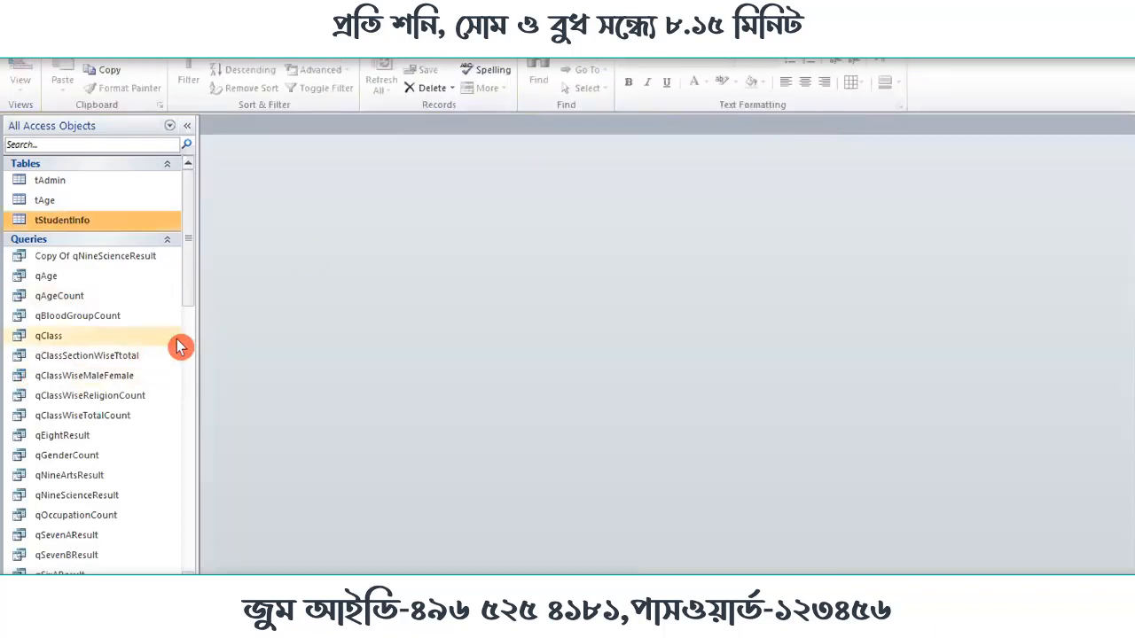
Open the qNineScienceResult query and check its Total_Marks, GPA1 and GPA columns
scroll(119, 496, down, 2)
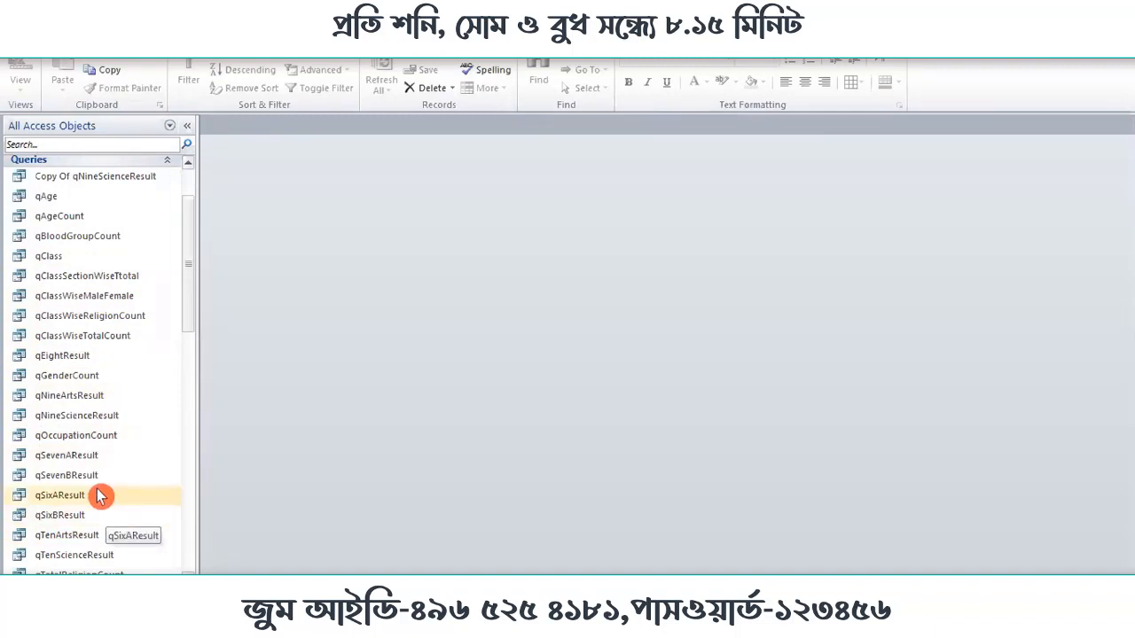
right_click(100, 425)
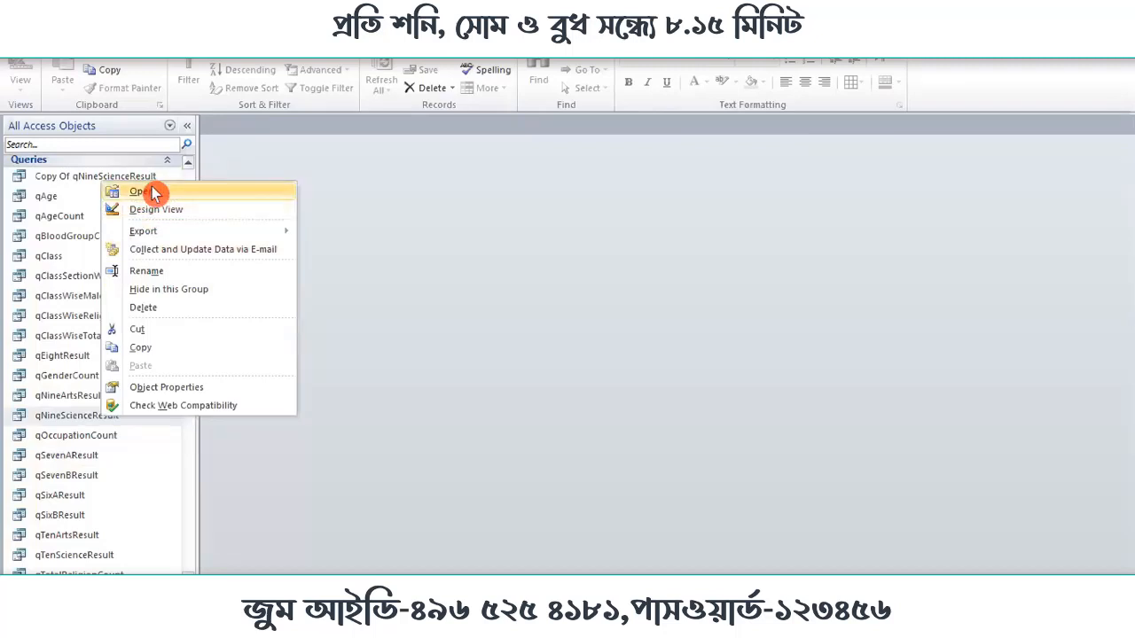
click(142, 191)
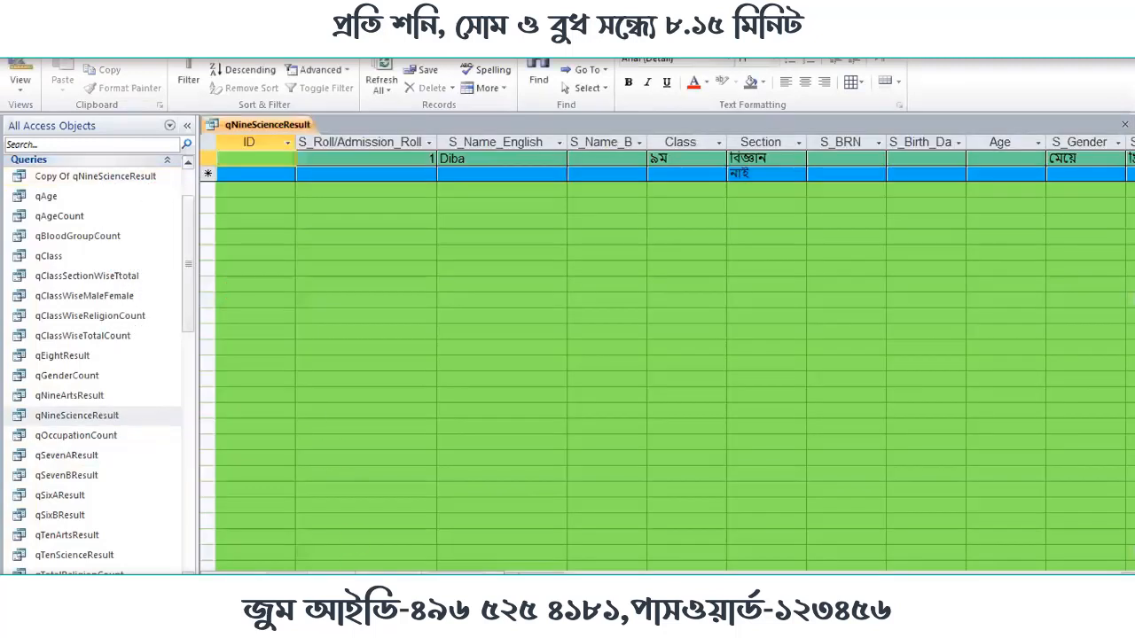
mouse_move(523, 578)
mouse_down()
mouse_move(1068, 578)
mouse_move(1055, 578)
mouse_up()
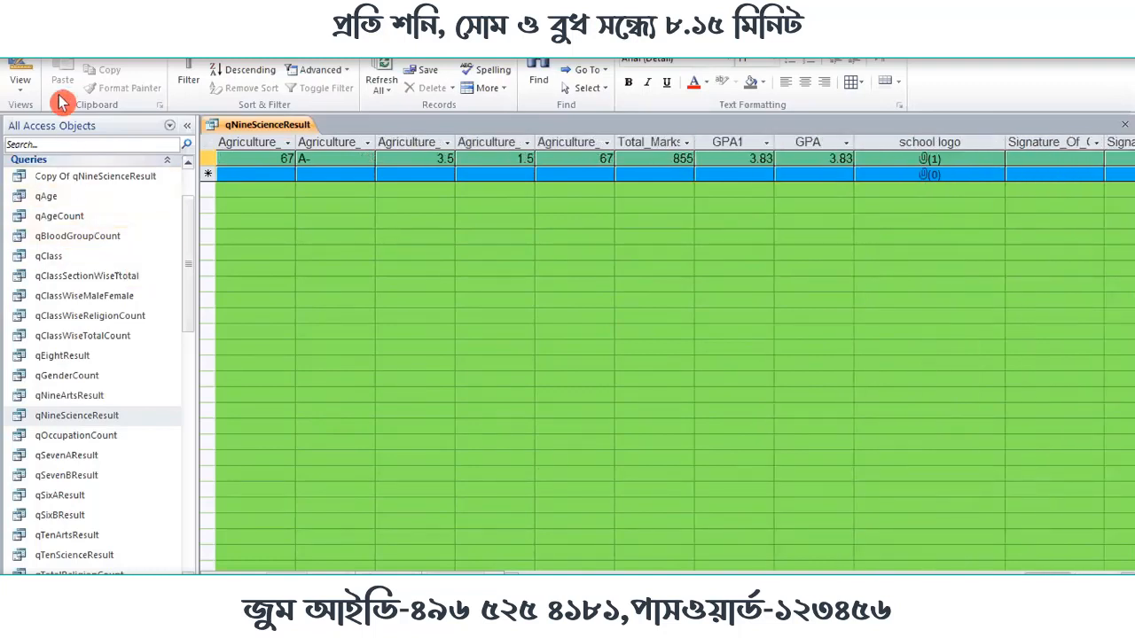
Switch qNineScienceResult to Design View with the Property Sheet closed, and open its GPA1 expression in the Zoom box
click(19, 71)
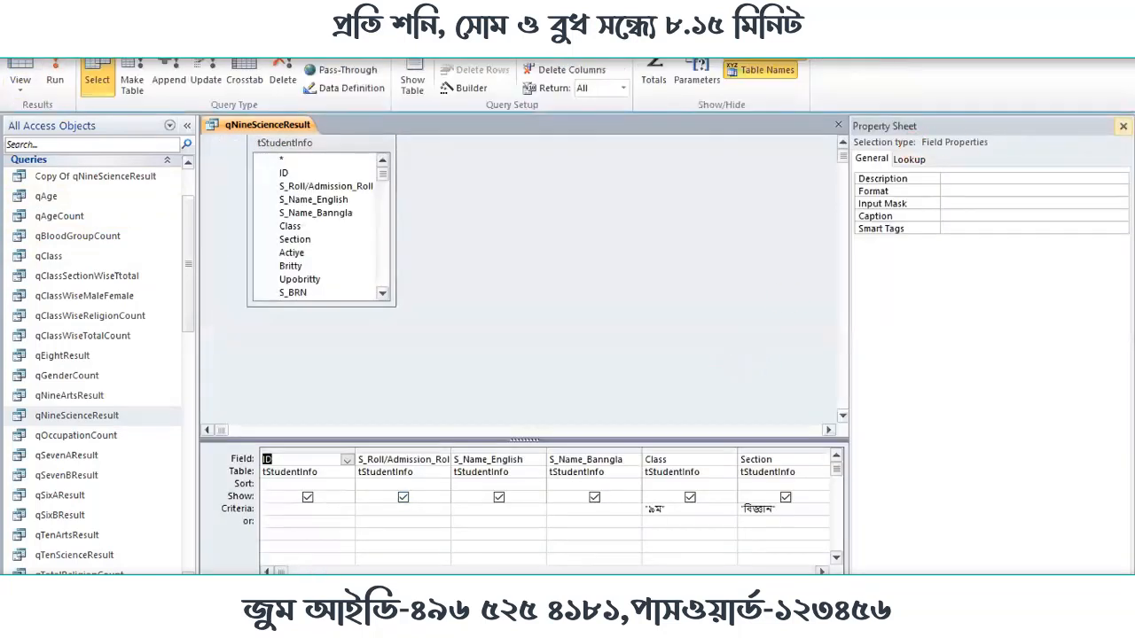
click(1123, 126)
drag(284, 572, 905, 571)
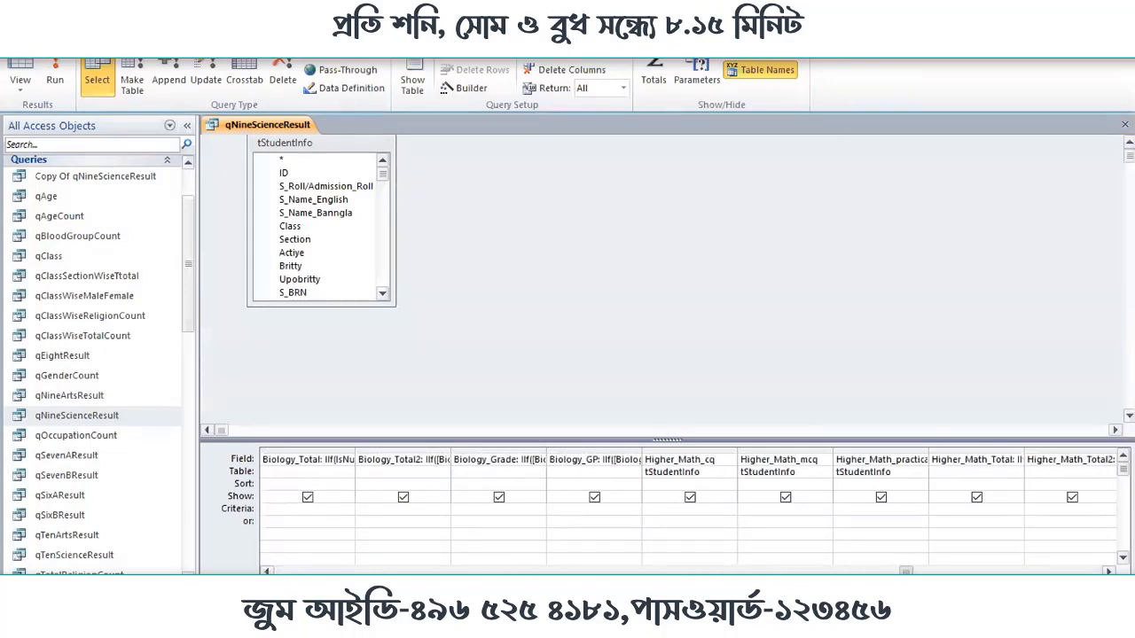
drag(905, 571, 1019, 571)
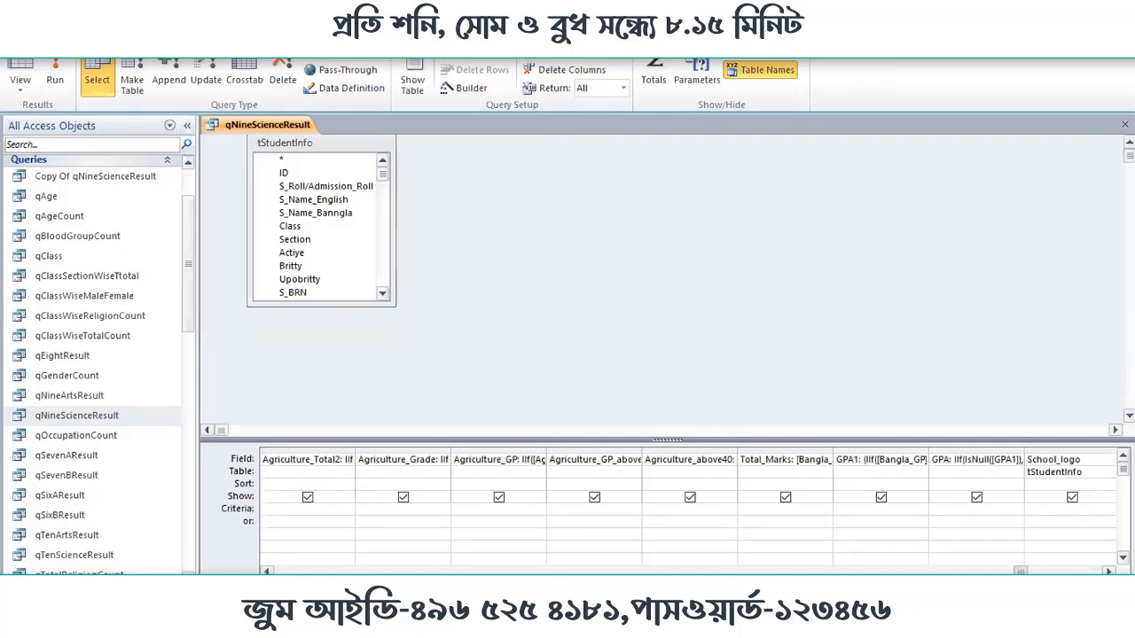
right_click(904, 466)
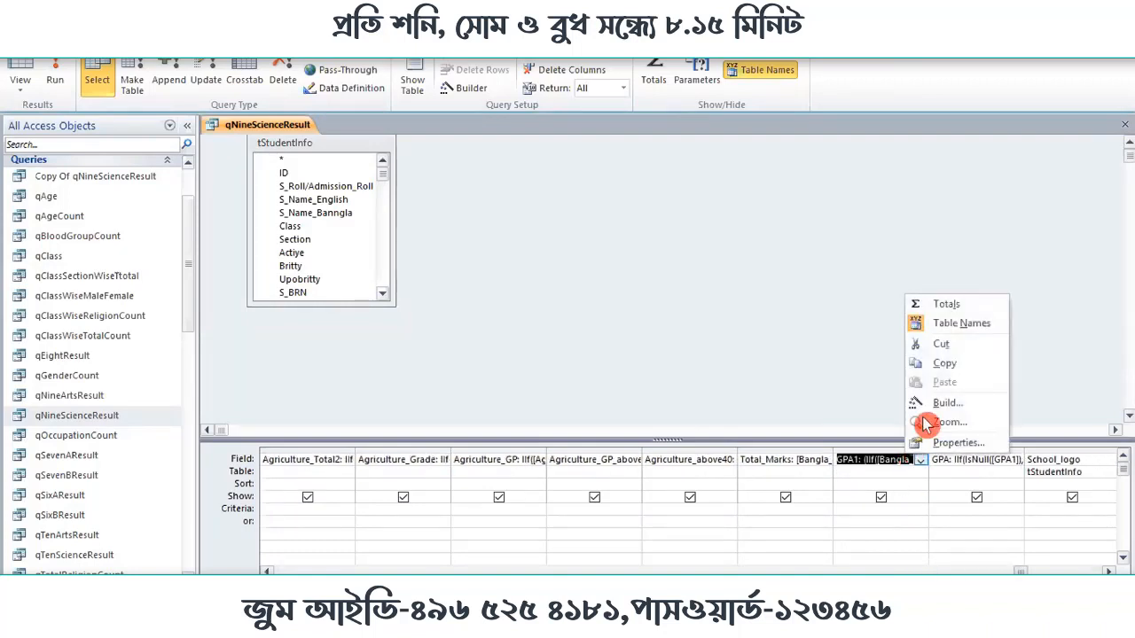
click(973, 425)
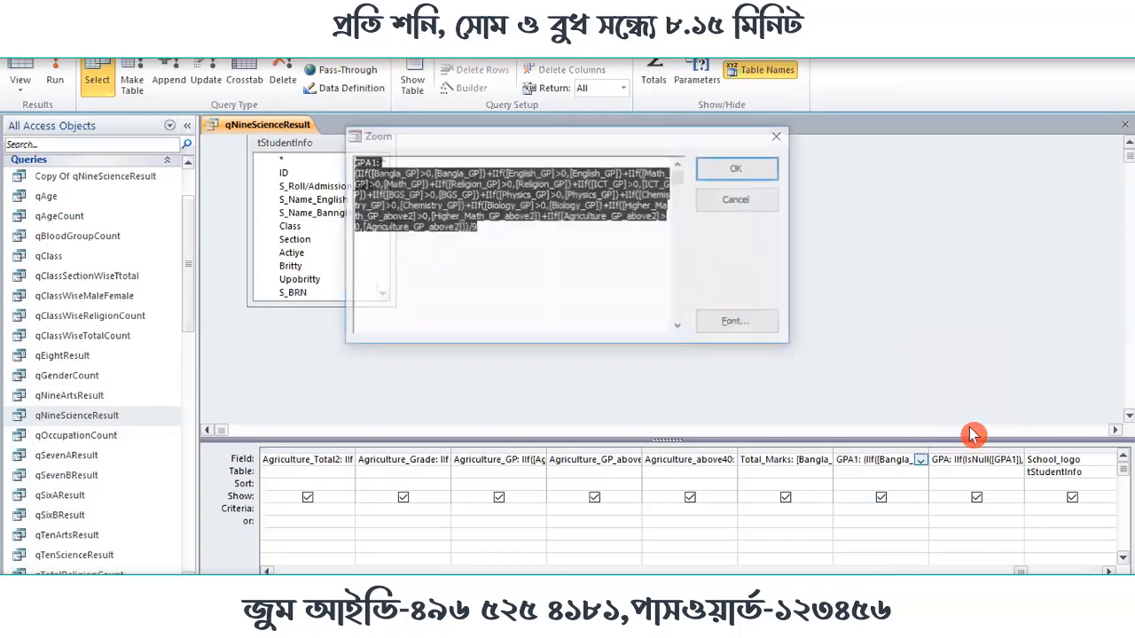
Enlarge the Zoom box font to read the GPA1 expression, and close the box and qNineScienceResult
click(738, 325)
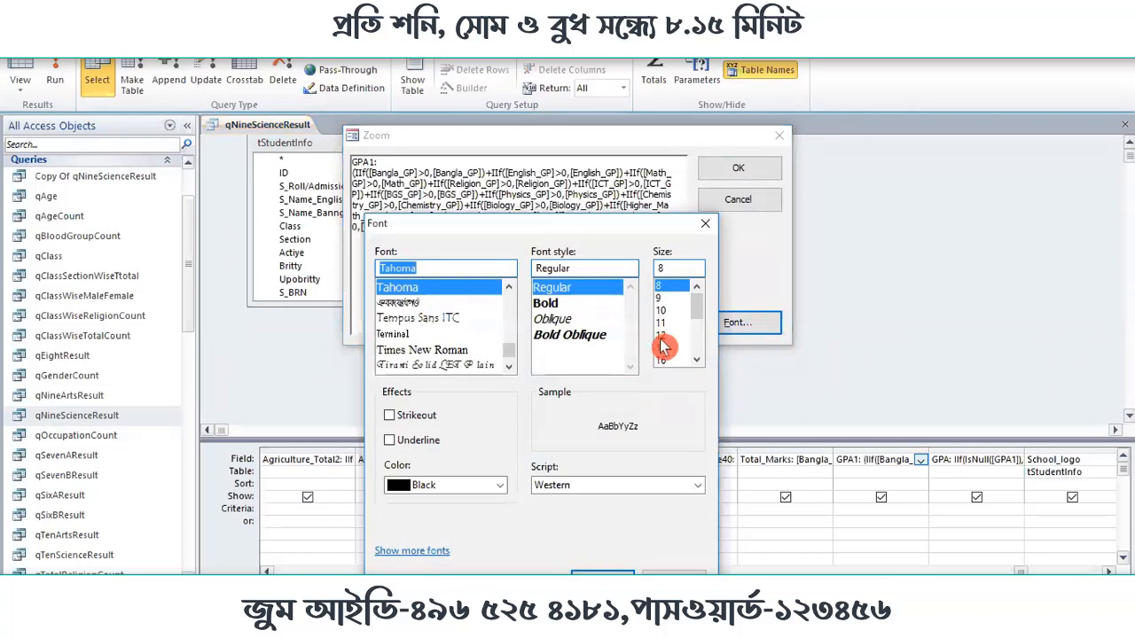
click(661, 336)
click(610, 569)
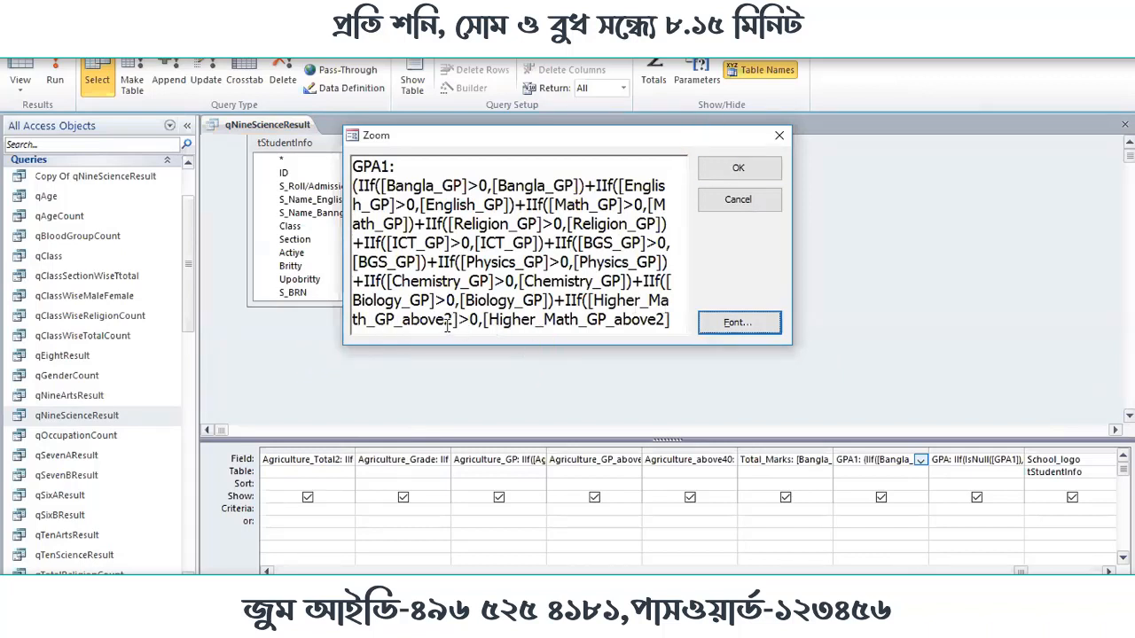
click(779, 135)
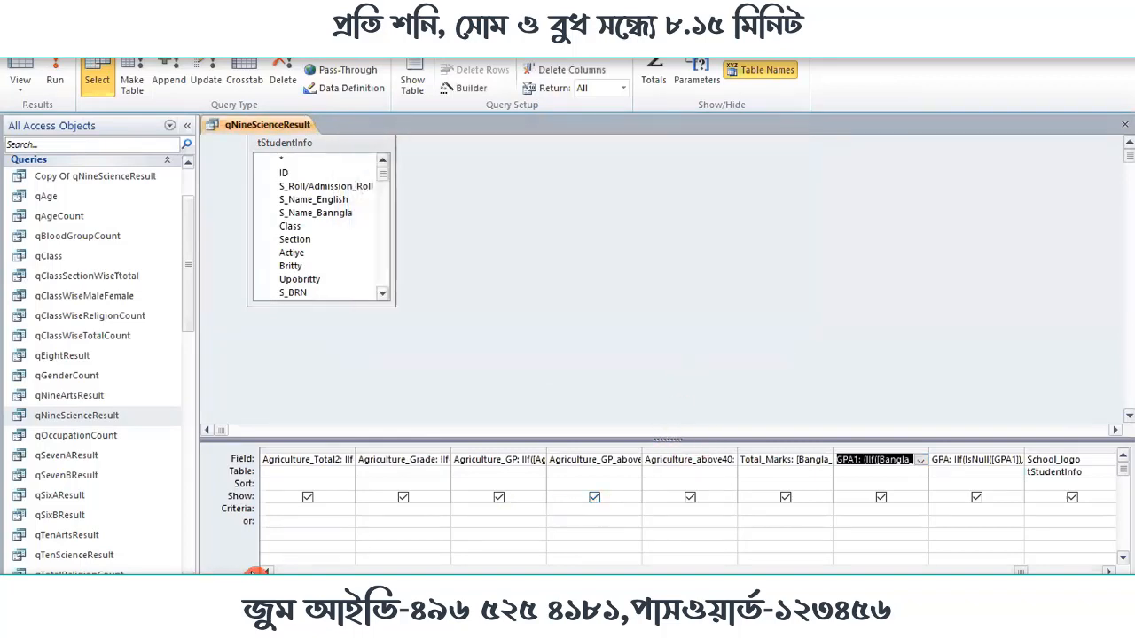
click(265, 572)
click(265, 571)
click(265, 571)
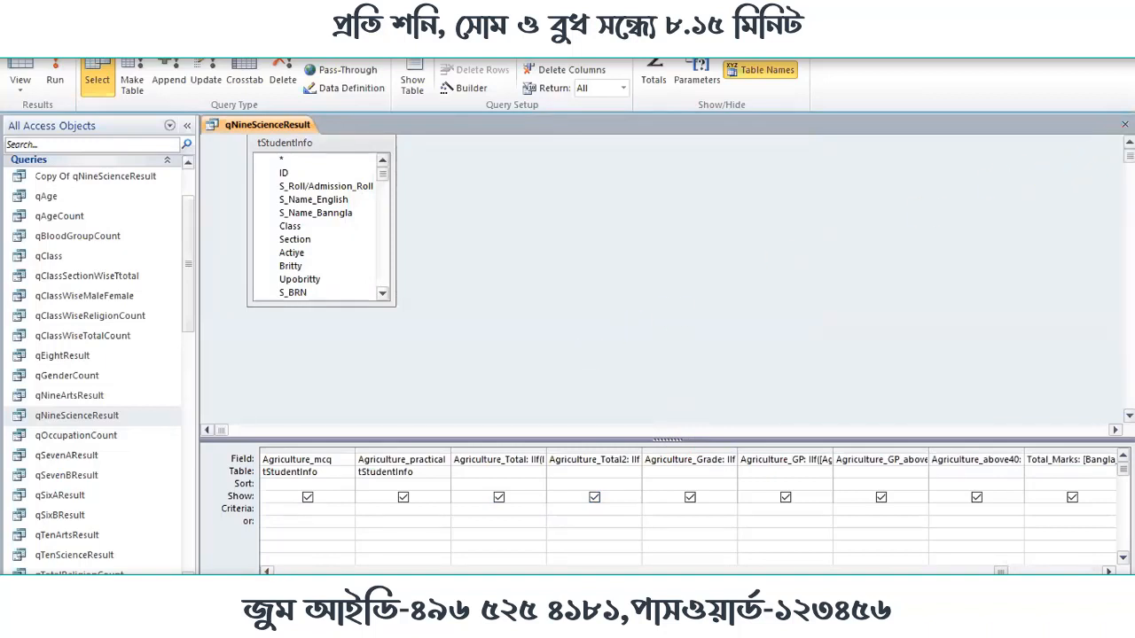
click(1125, 125)
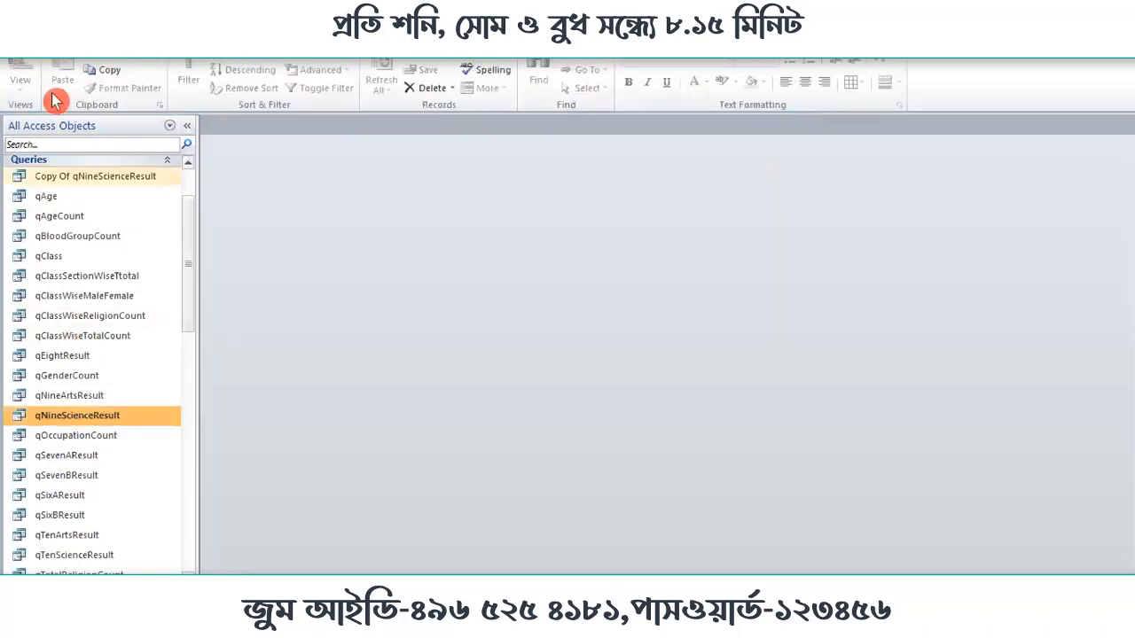
Create a new query in Design View with the qNineScienceResult query as its only source
click(102, 30)
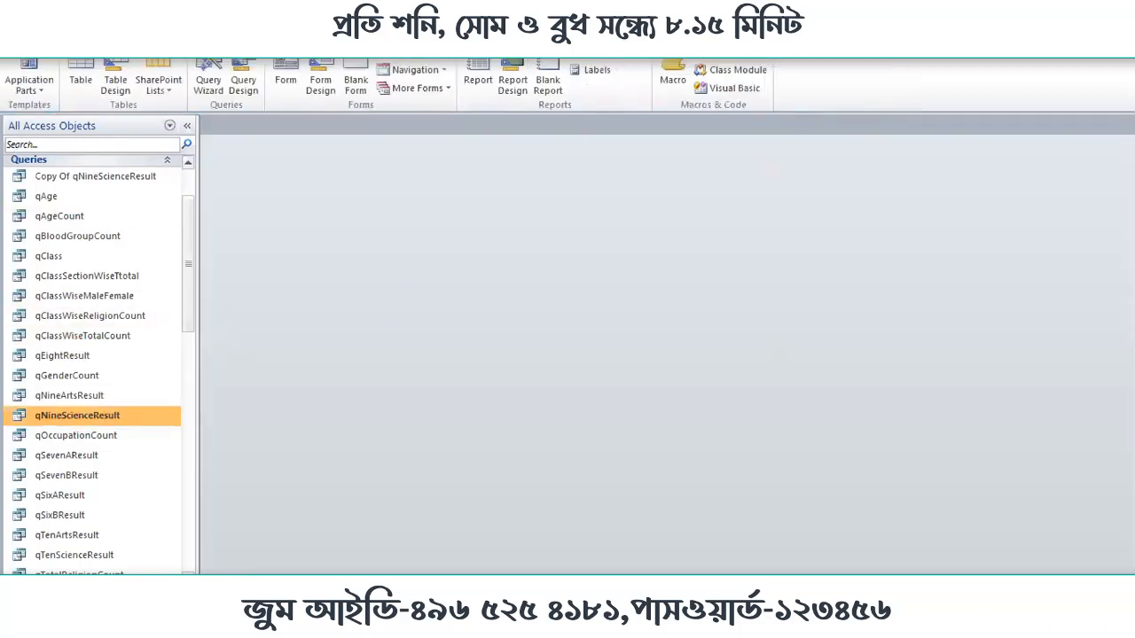
click(244, 81)
click(471, 428)
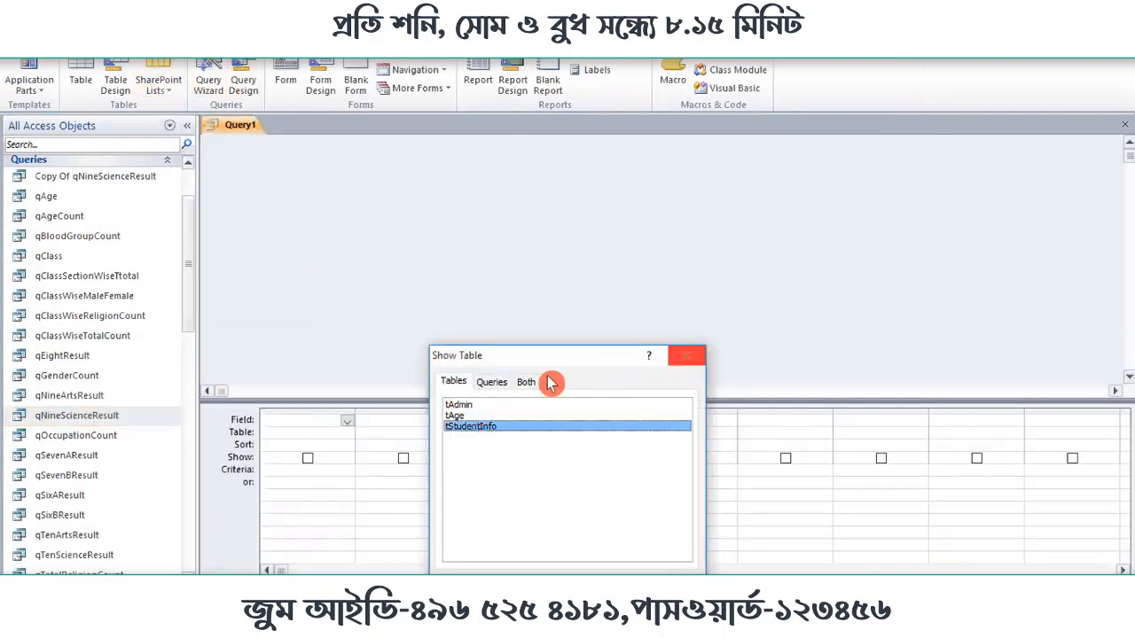
click(495, 382)
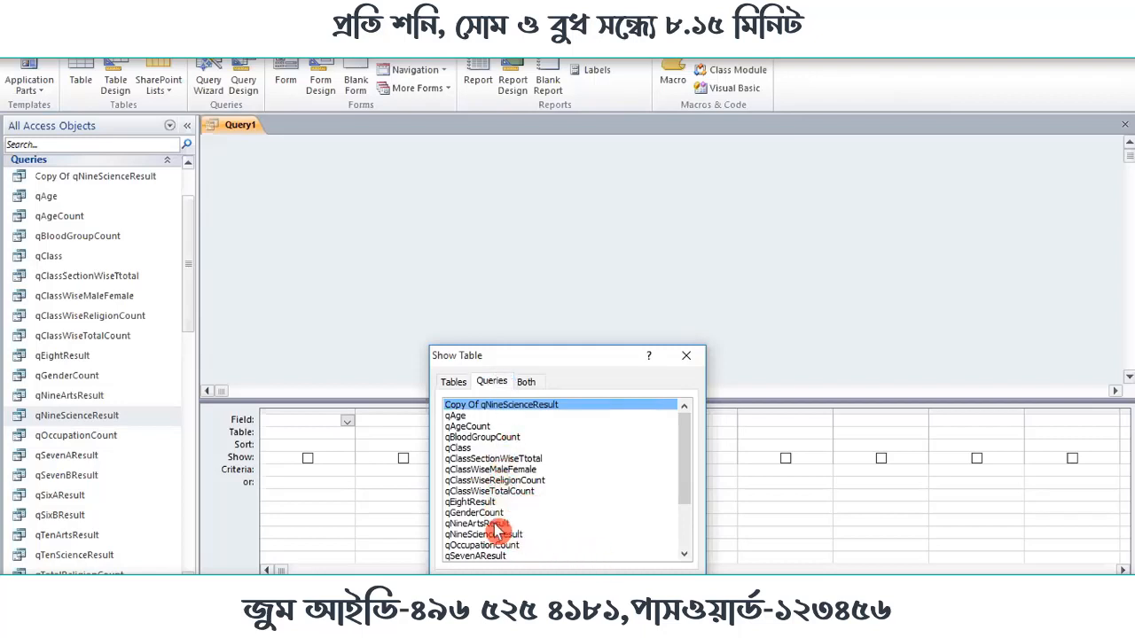
scroll(501, 532, down, 2)
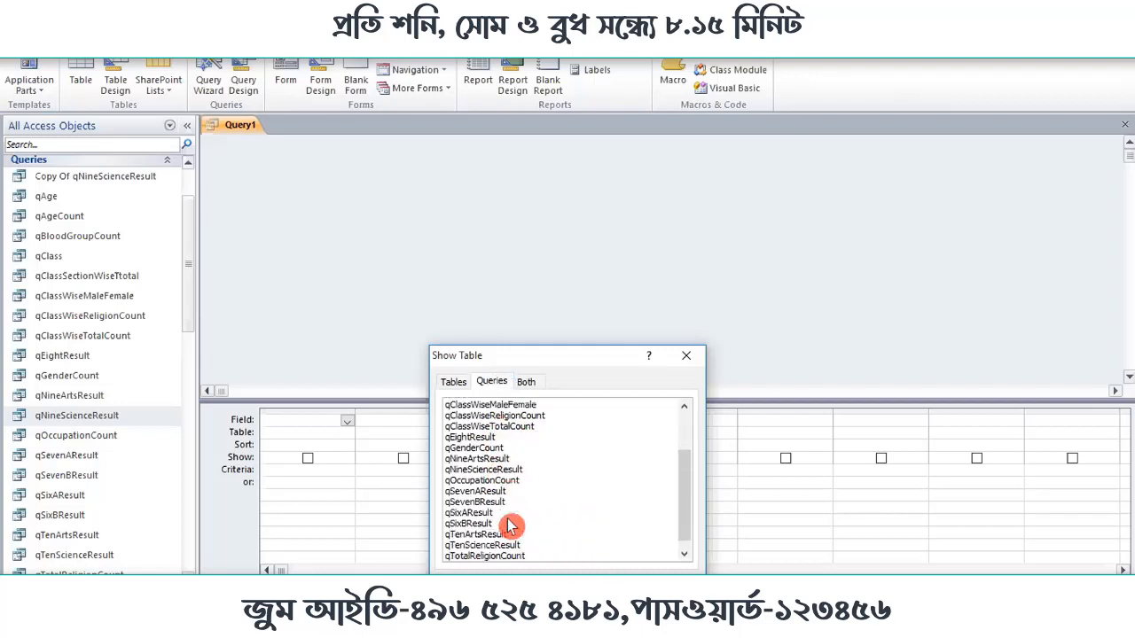
click(486, 469)
click(599, 585)
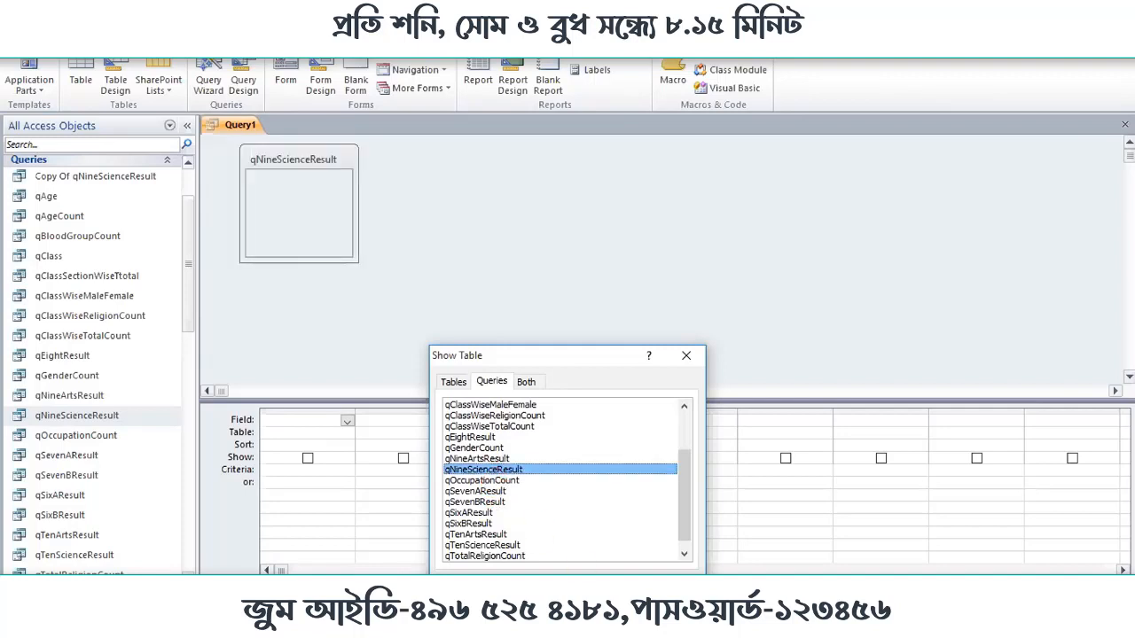
click(659, 585)
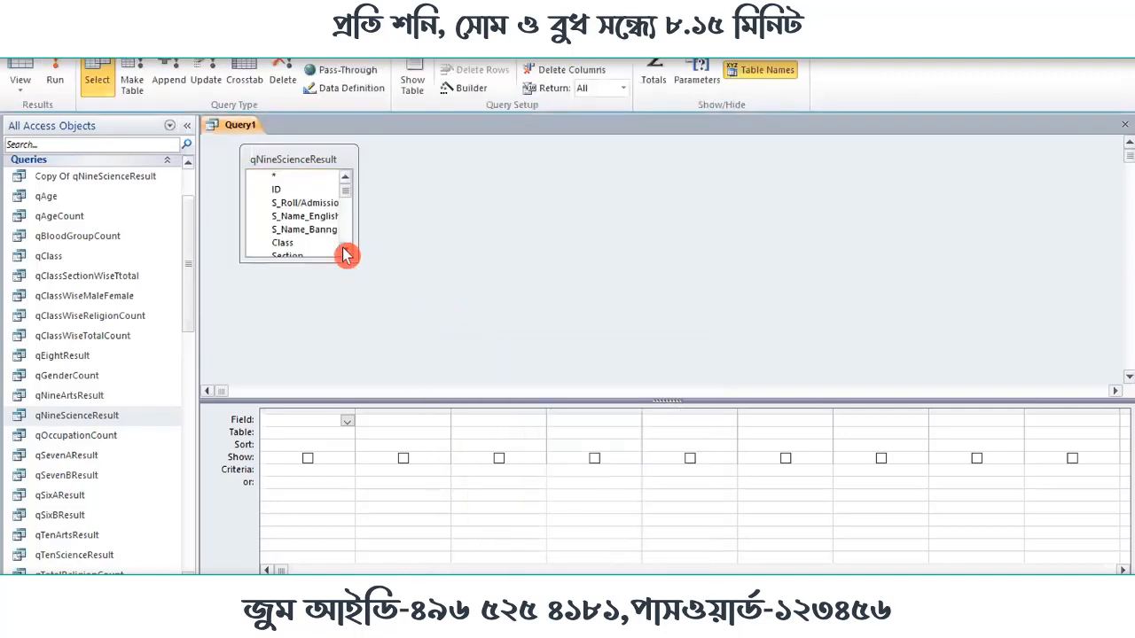
Enlarge the qNineScienceResult field list and add S_Roll/Admission_Roll, S_Name_English and S_Name_Banngla to the query grid
drag(413, 298, 426, 302)
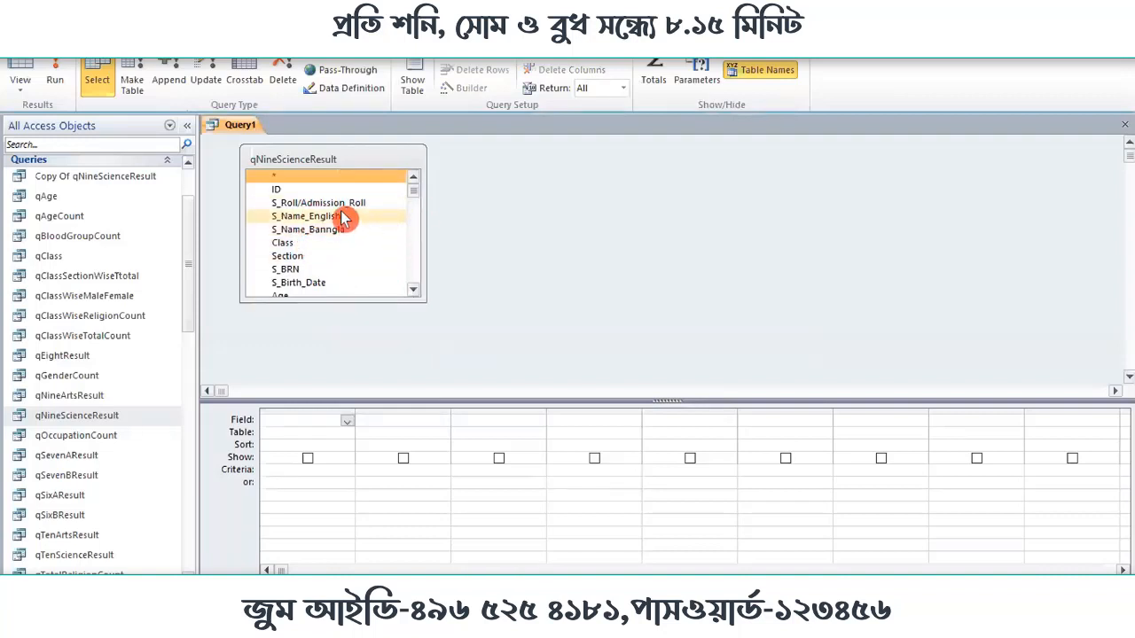
double_click(348, 209)
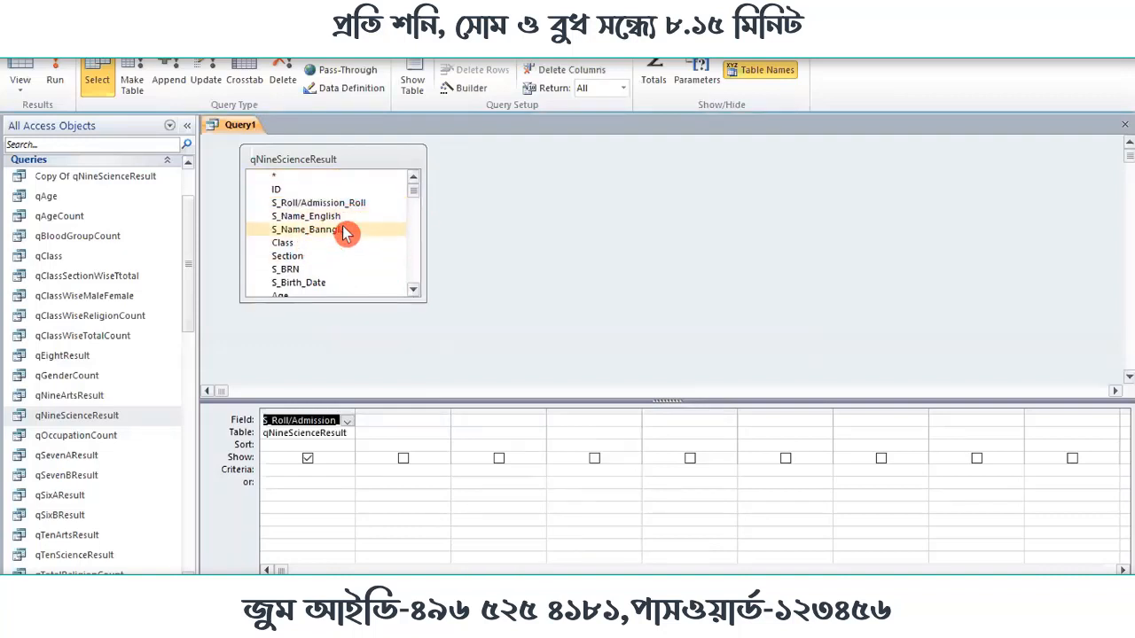
double_click(340, 219)
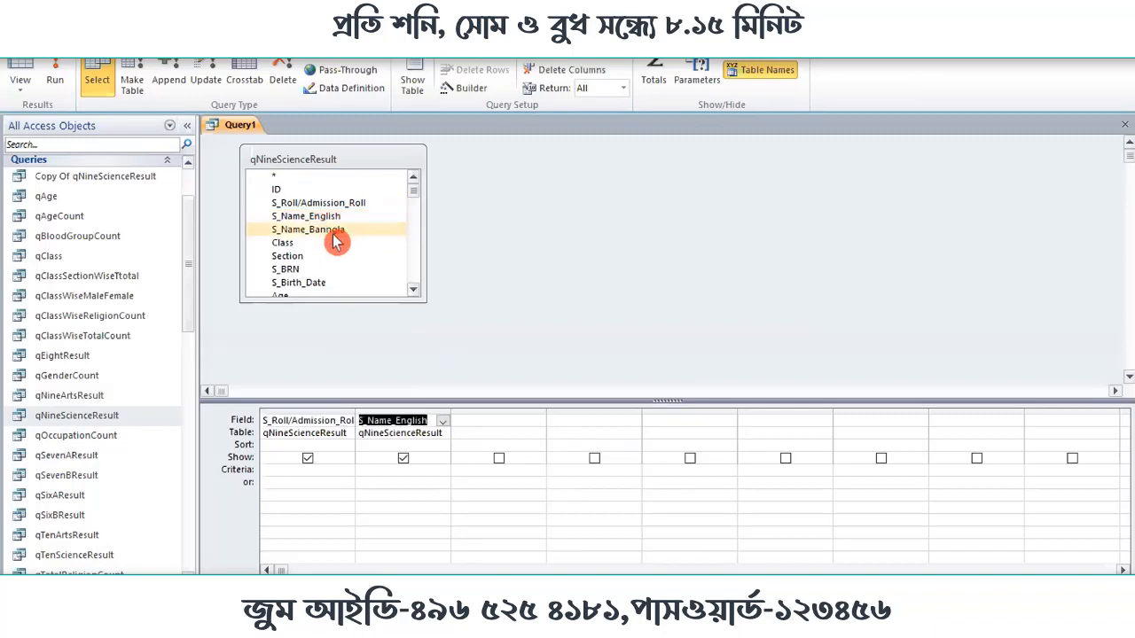
double_click(340, 228)
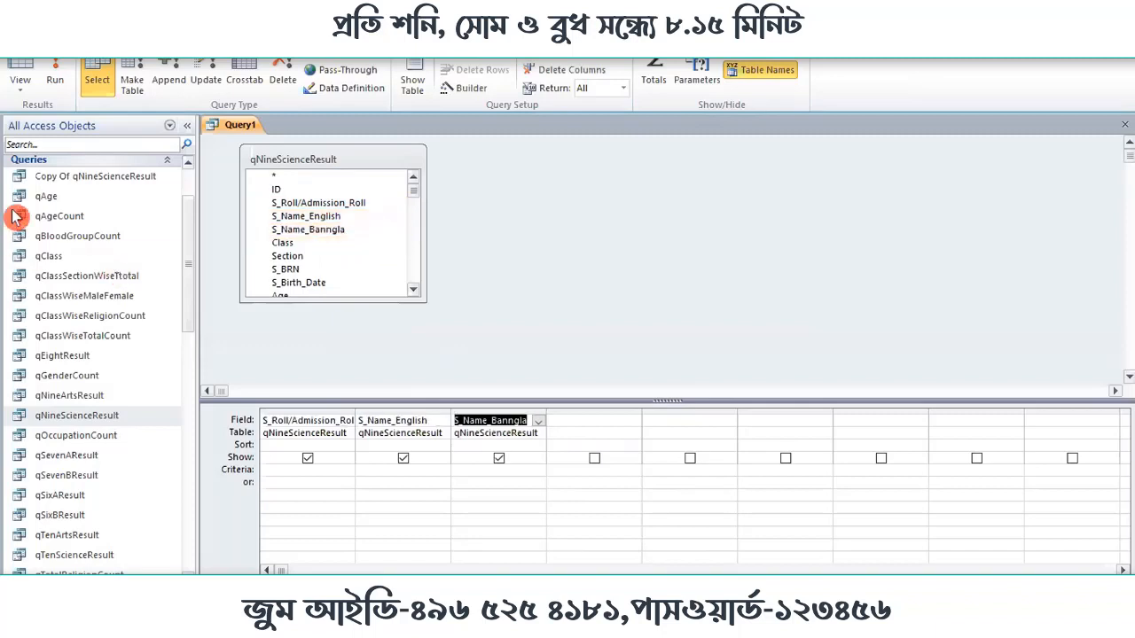
Run the query to check its columns, return to Design View and hide S_Name_Banngla from the output
click(58, 80)
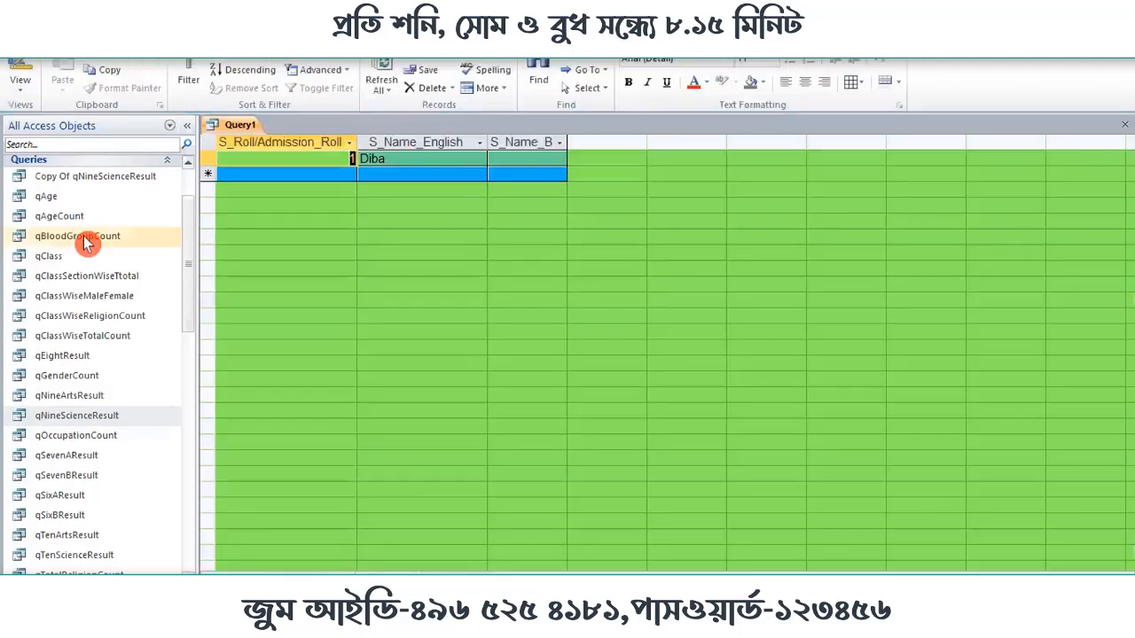
click(15, 63)
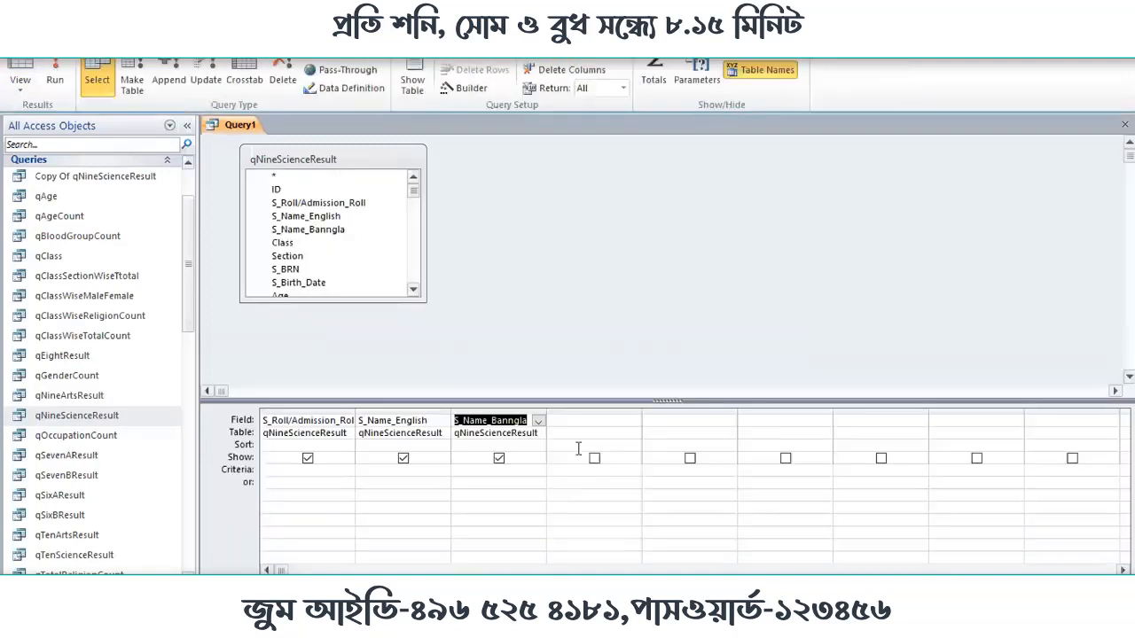
click(499, 458)
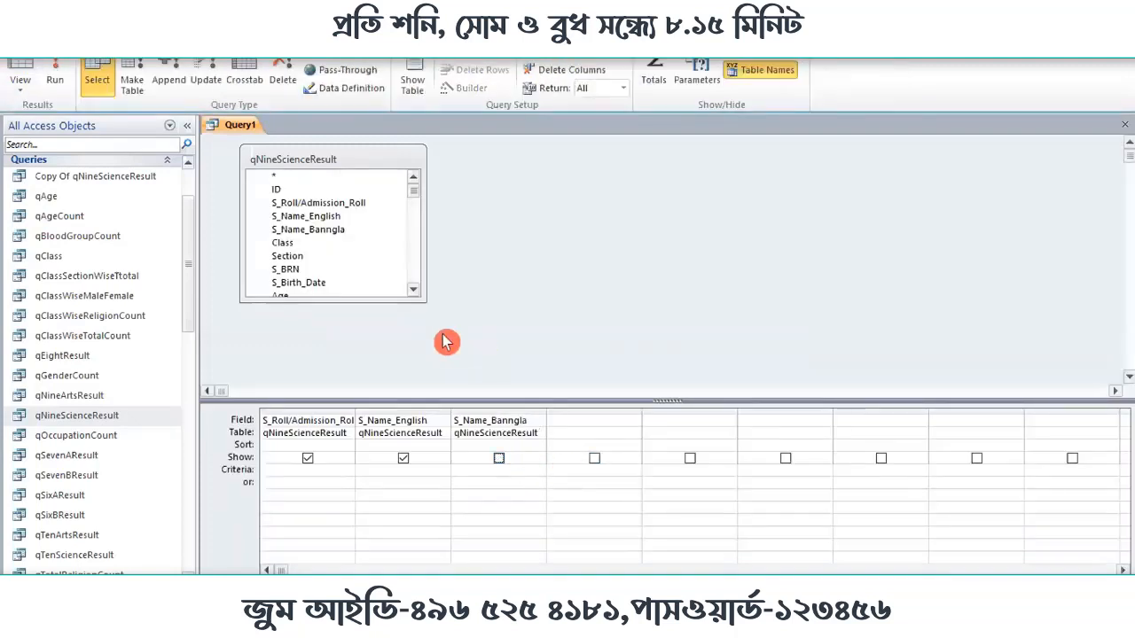
Add the Bangla_GP and English_GP fields from qNineScienceResult to the query grid
drag(420, 200, 420, 225)
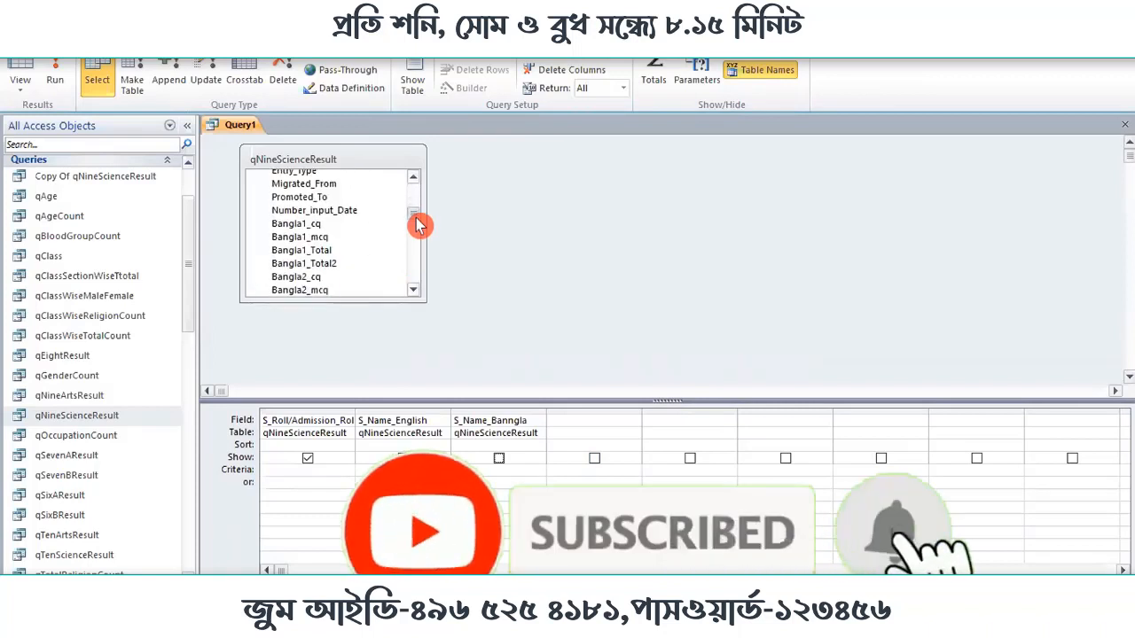
scroll(370, 268, down, 2)
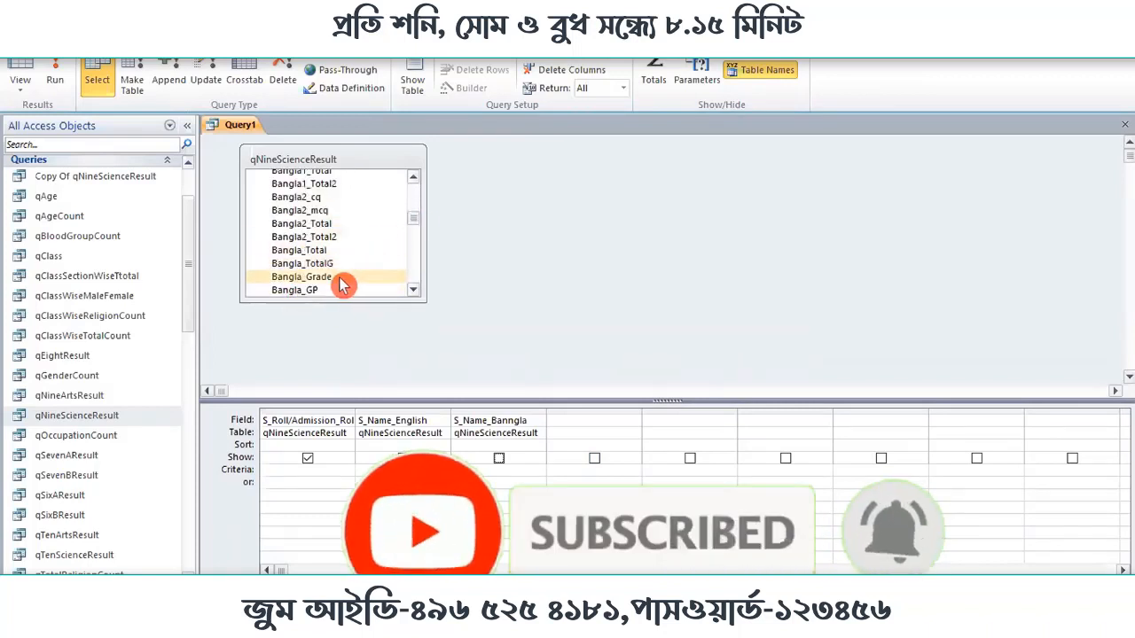
double_click(301, 291)
scroll(326, 260, down, 2)
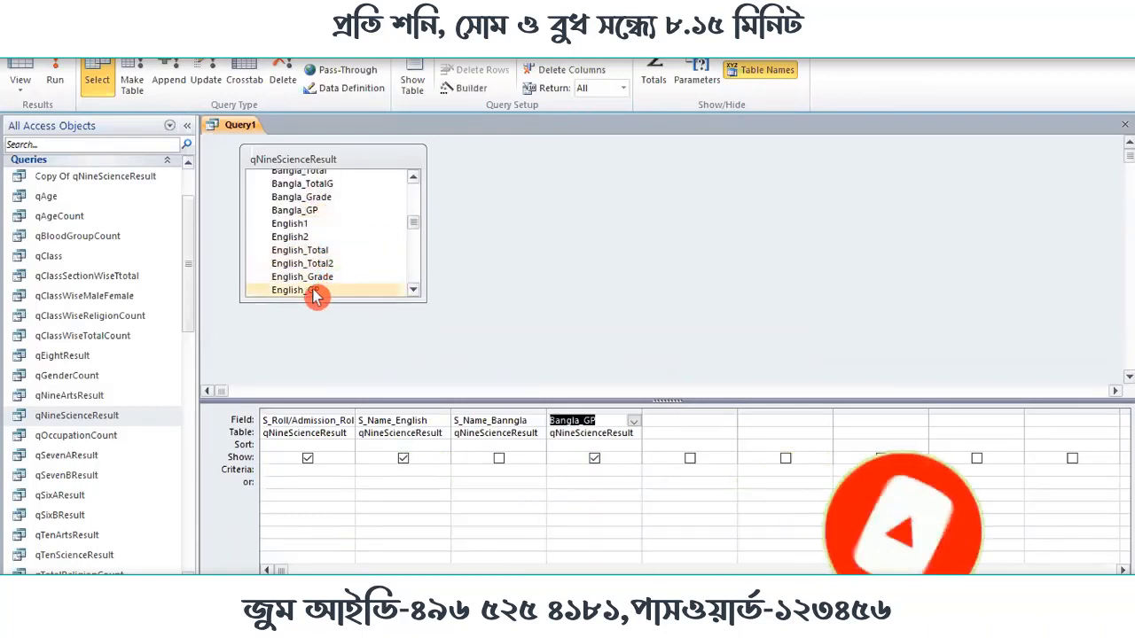
double_click(323, 292)
Add the Religion_GP, ICT_GP and BGS_GP fields to the query grid after English_GP
scroll(325, 266, down, 2)
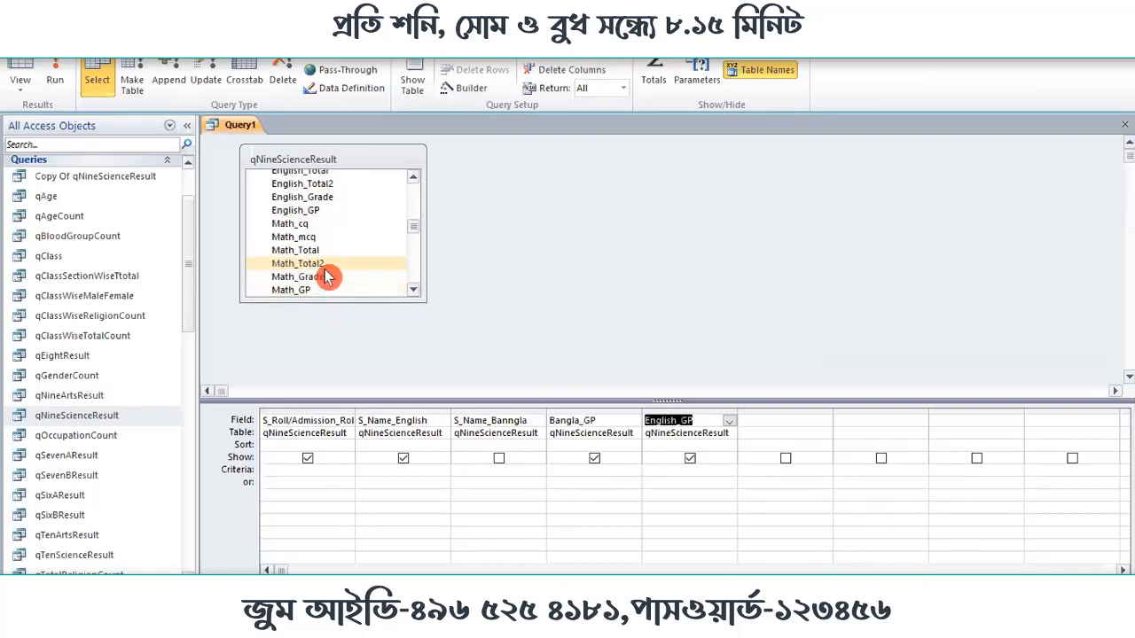
click(319, 290)
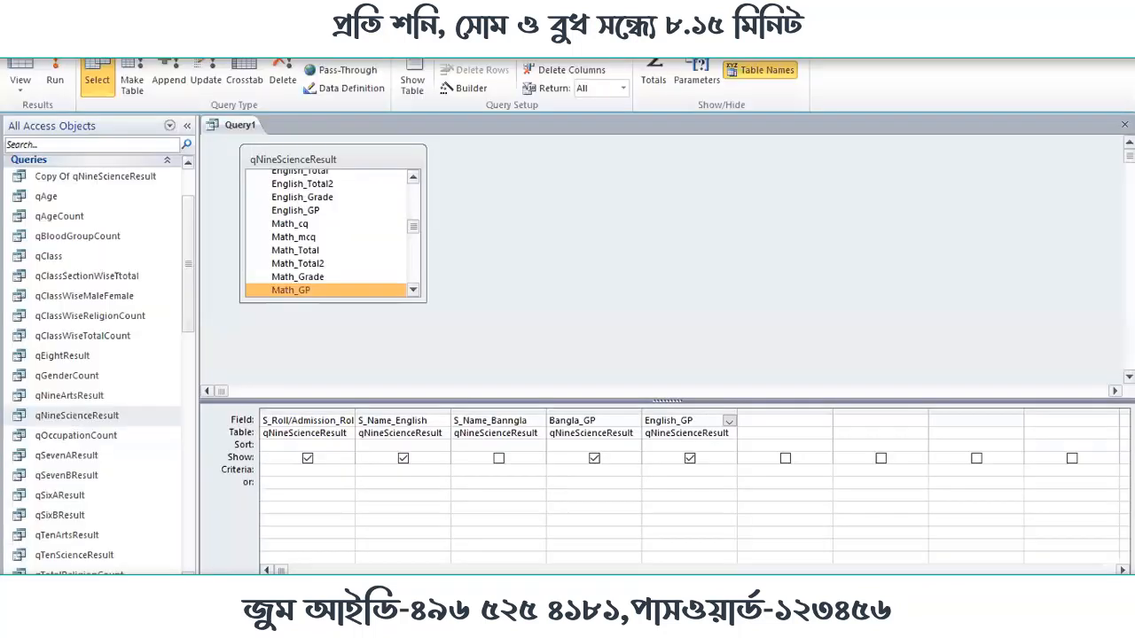
scroll(341, 284, down, 2)
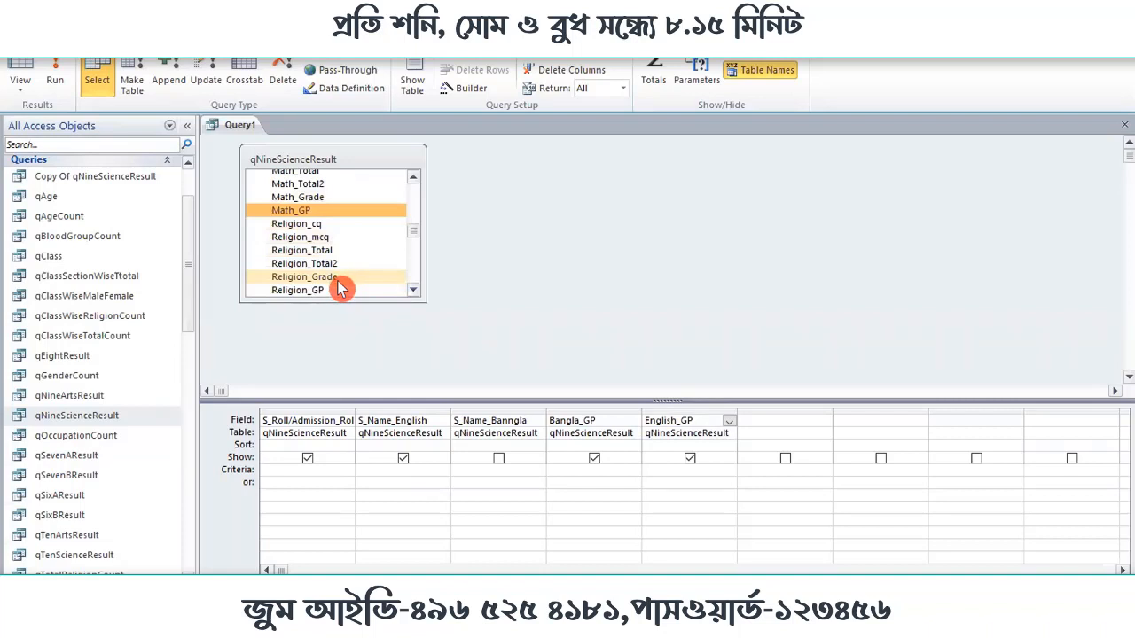
double_click(314, 291)
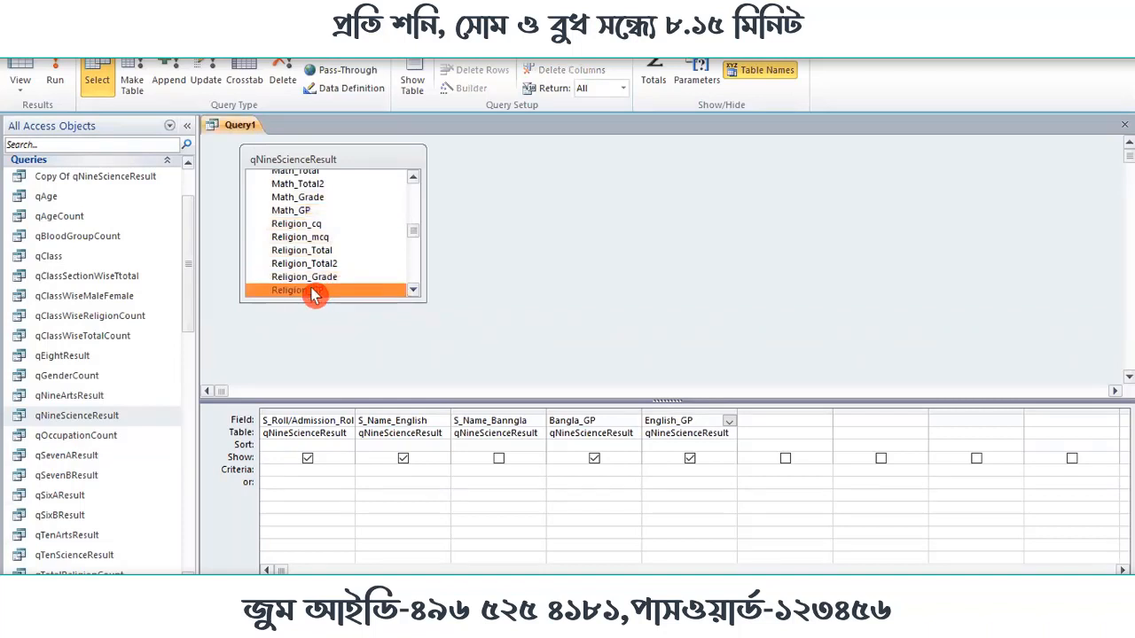
scroll(312, 279, down, 2)
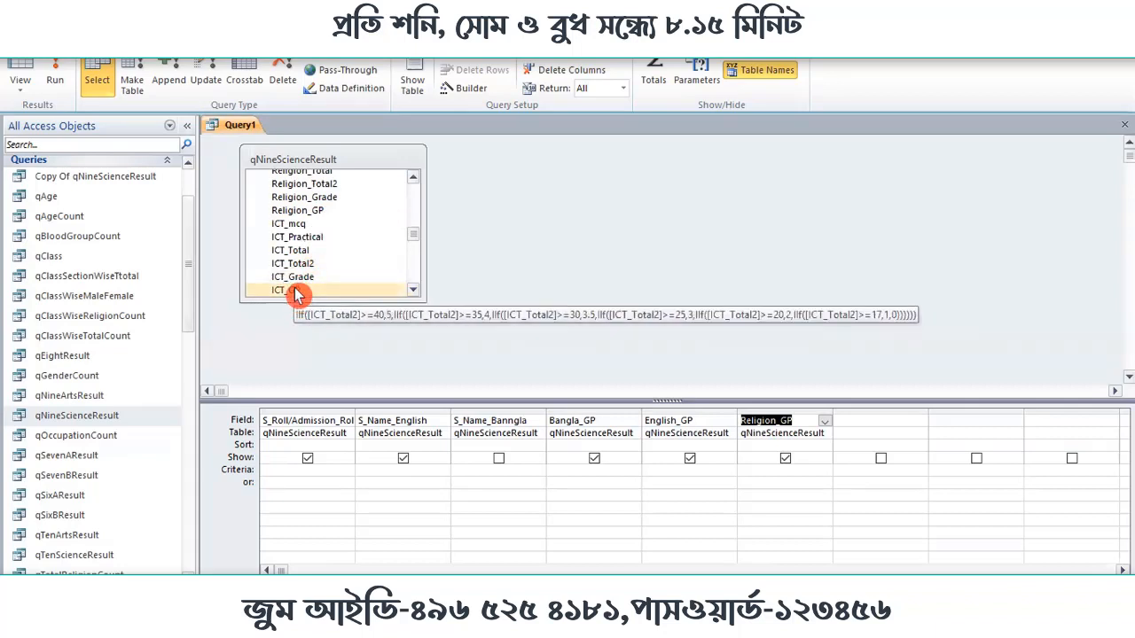
double_click(297, 291)
scroll(377, 252, down, 1)
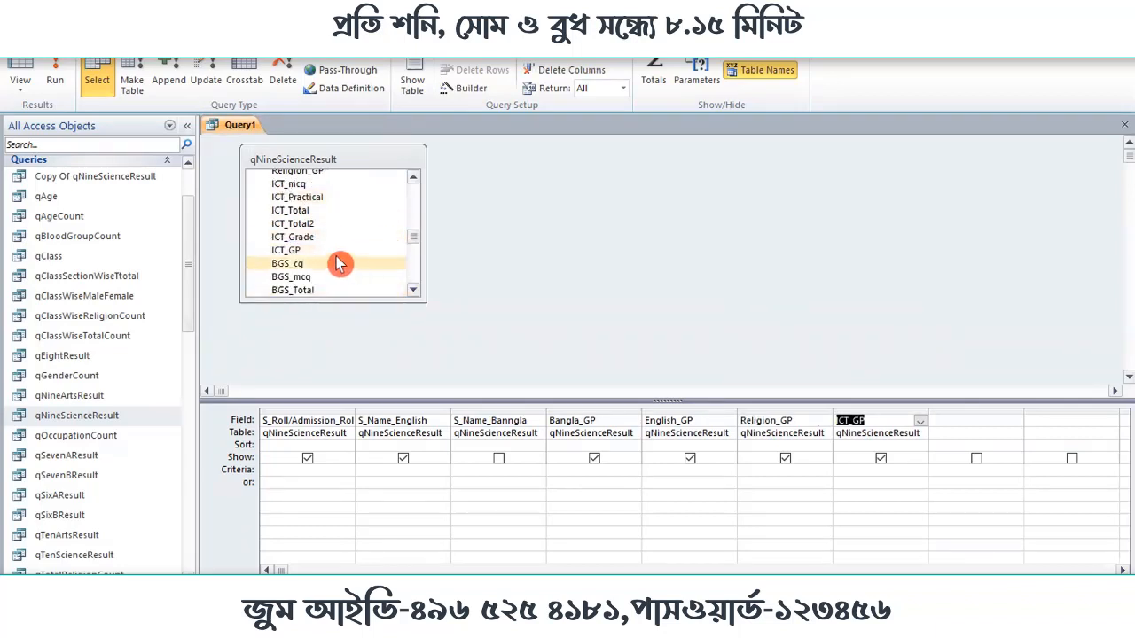
scroll(339, 272, down, 1)
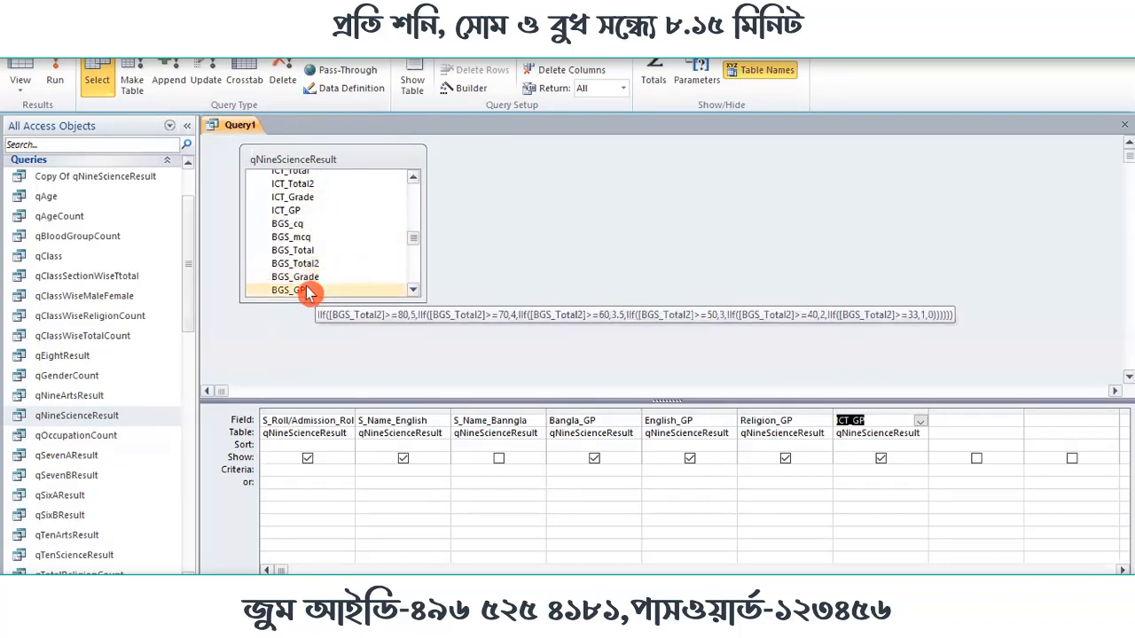
double_click(306, 292)
Add the Physics_GP, Chemistry_GP, Biology_GP and Higher_Math_GP fields to the query grid after BGS_GP
scroll(323, 266, down, 3)
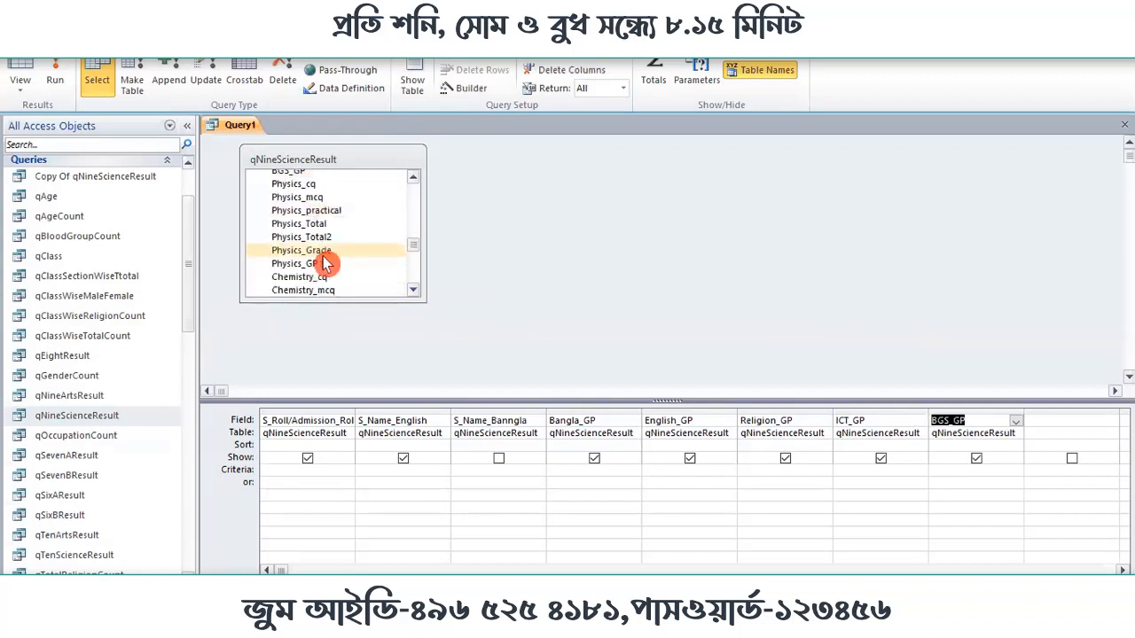
scroll(325, 268, up, 1)
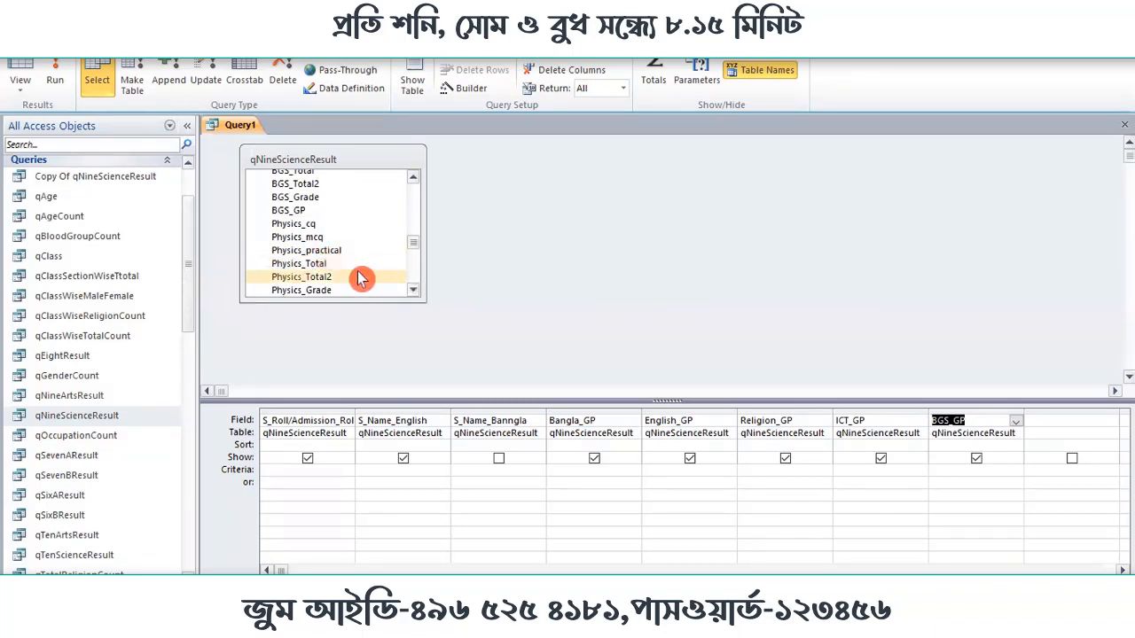
scroll(355, 284, down, 1)
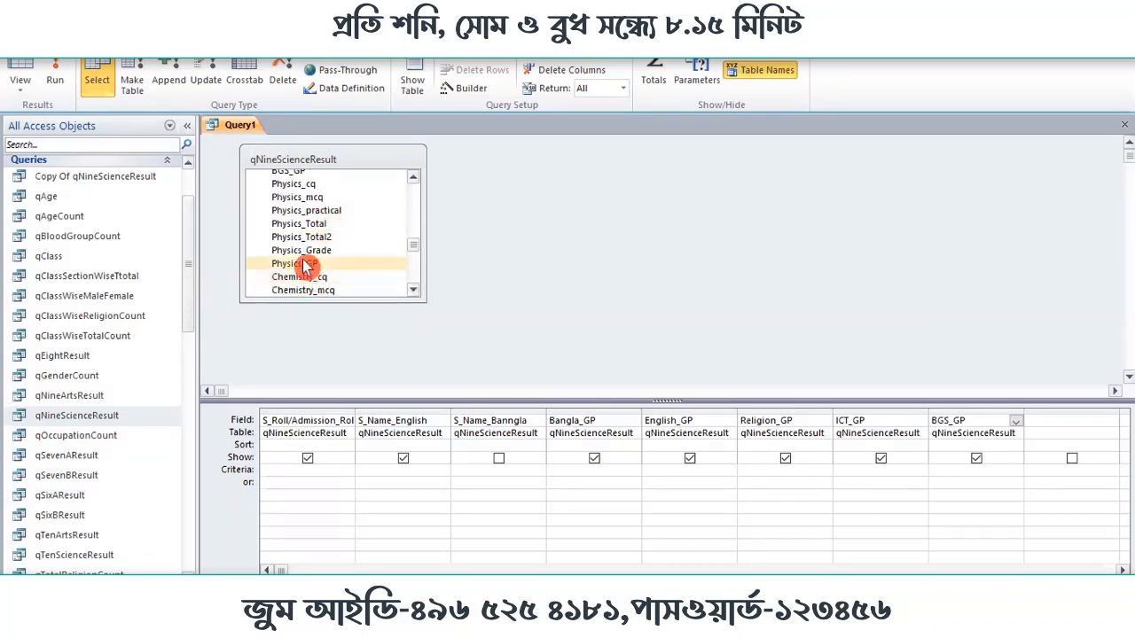
double_click(295, 264)
scroll(304, 262, down, 3)
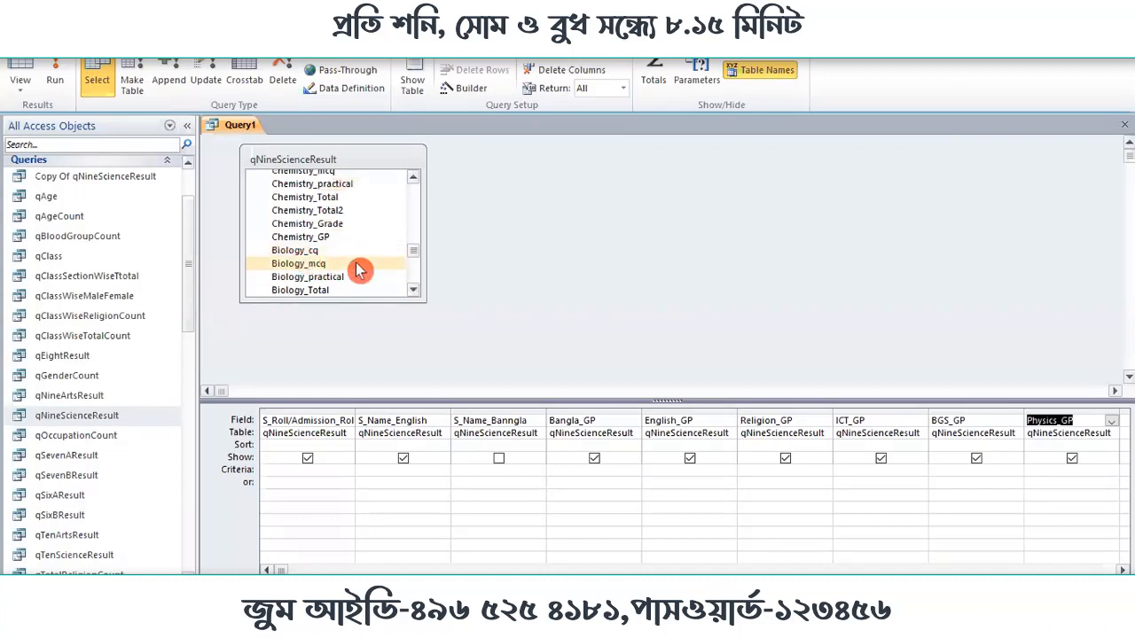
double_click(305, 238)
scroll(315, 264, down, 2)
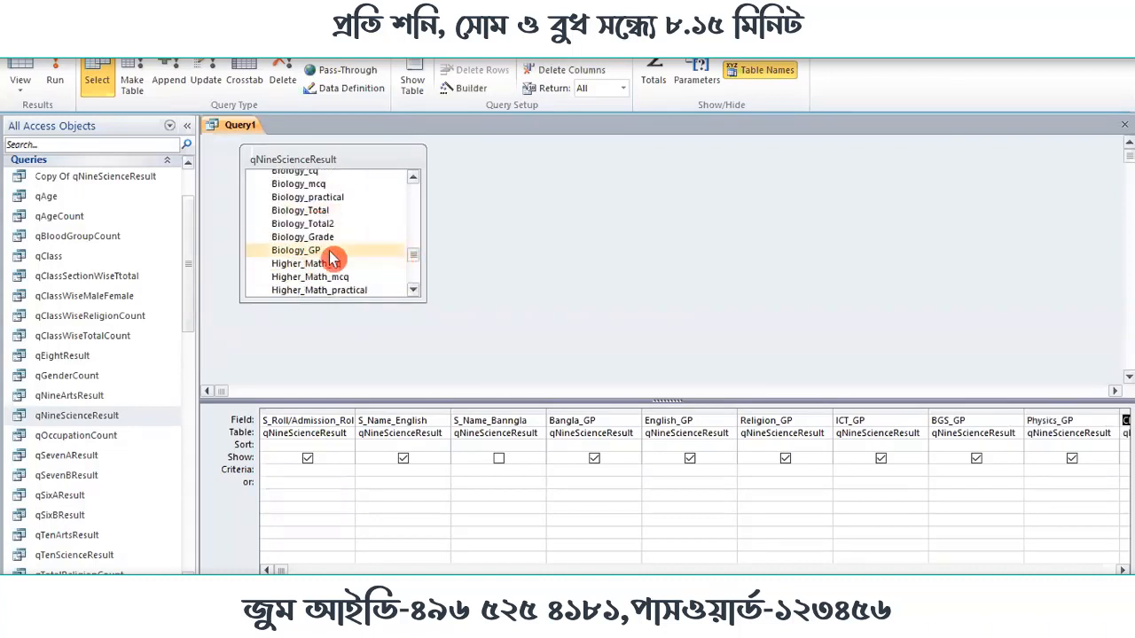
double_click(326, 248)
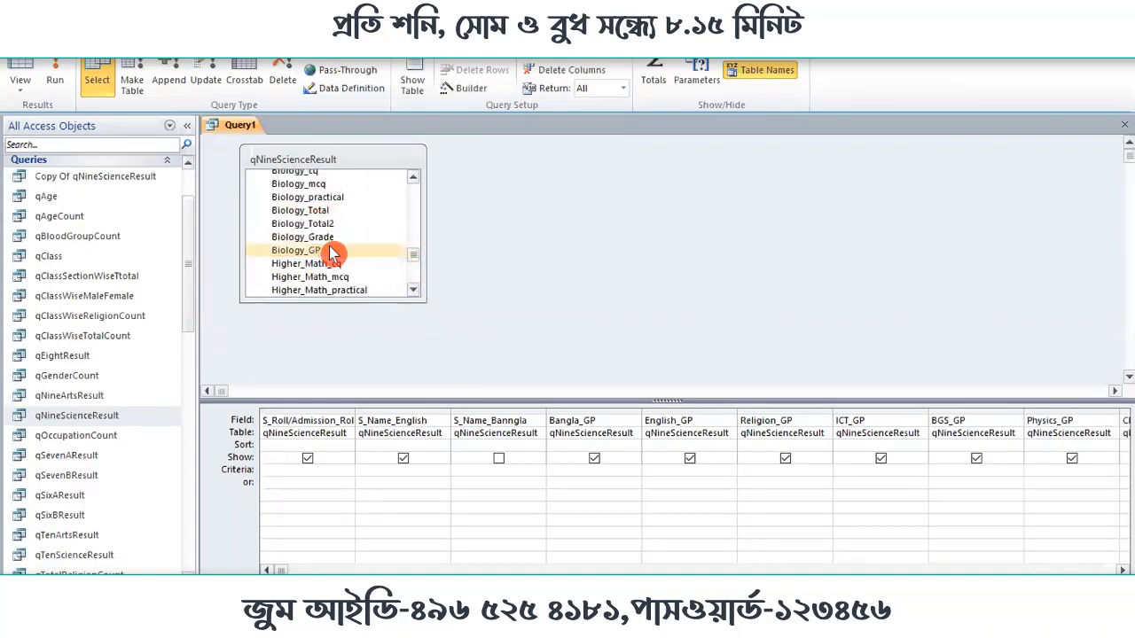
scroll(344, 255, down, 1)
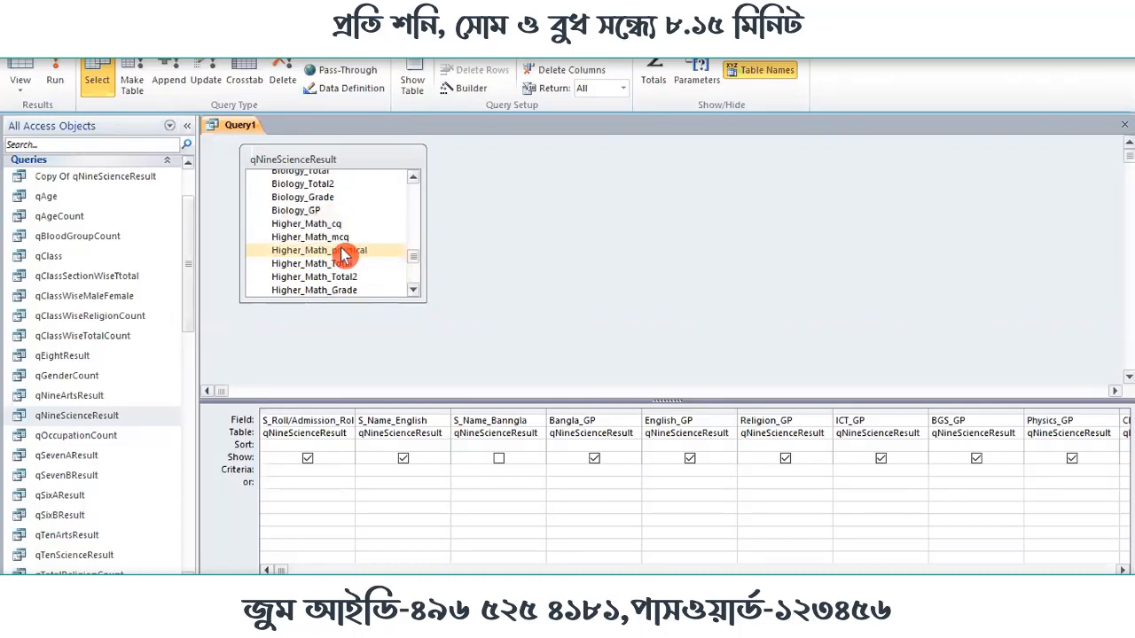
scroll(343, 255, down, 1)
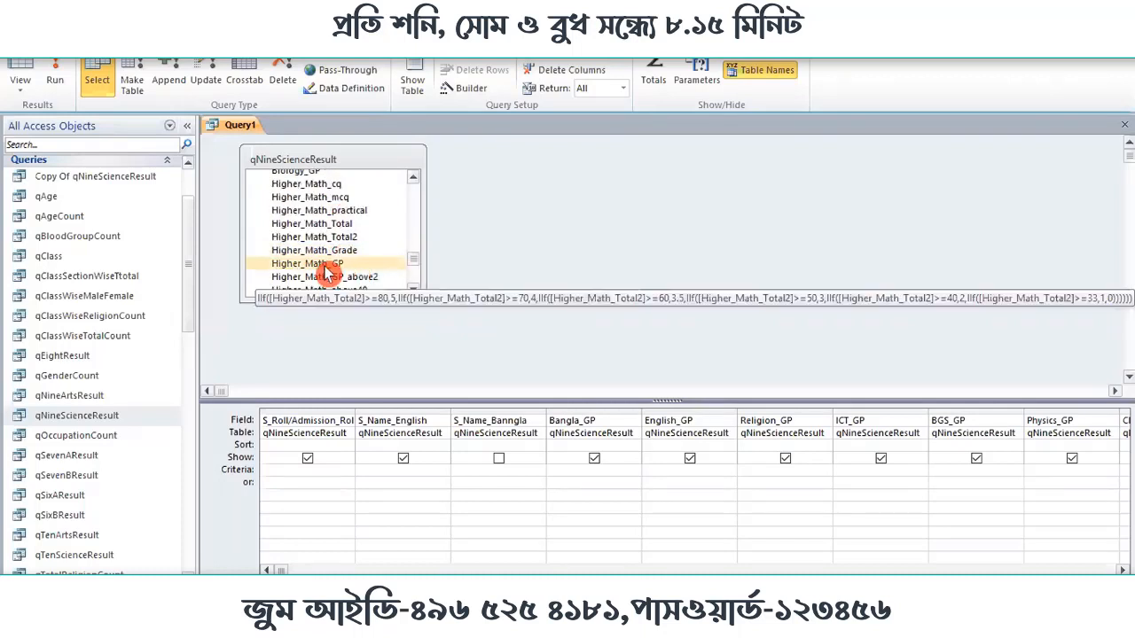
Run the query and check the subject GP columns from Bangla_GP through the higher math one
click(53, 82)
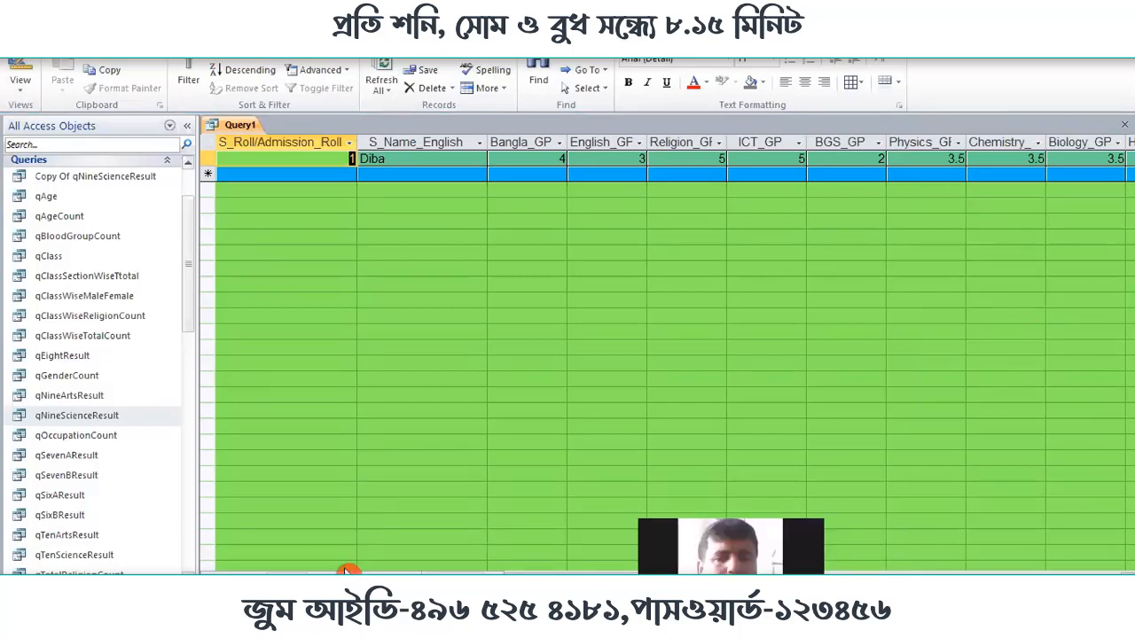
mouse_move(594, 576)
mouse_down()
mouse_move(668, 577)
mouse_move(584, 574)
mouse_move(631, 573)
mouse_move(615, 574)
mouse_up()
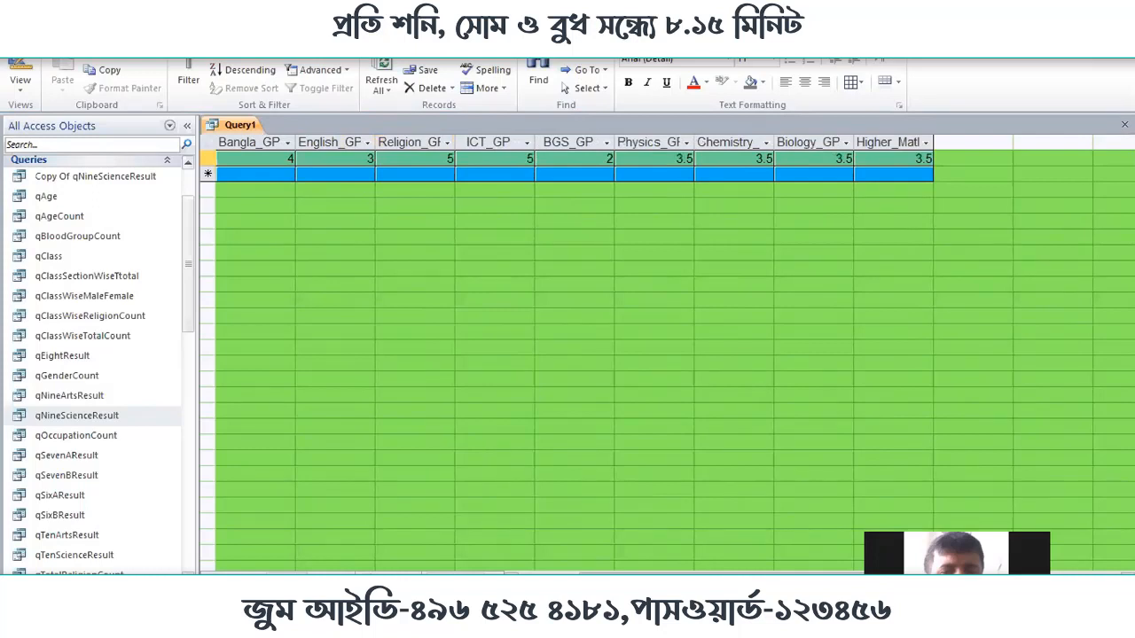
drag(615, 573, 599, 573)
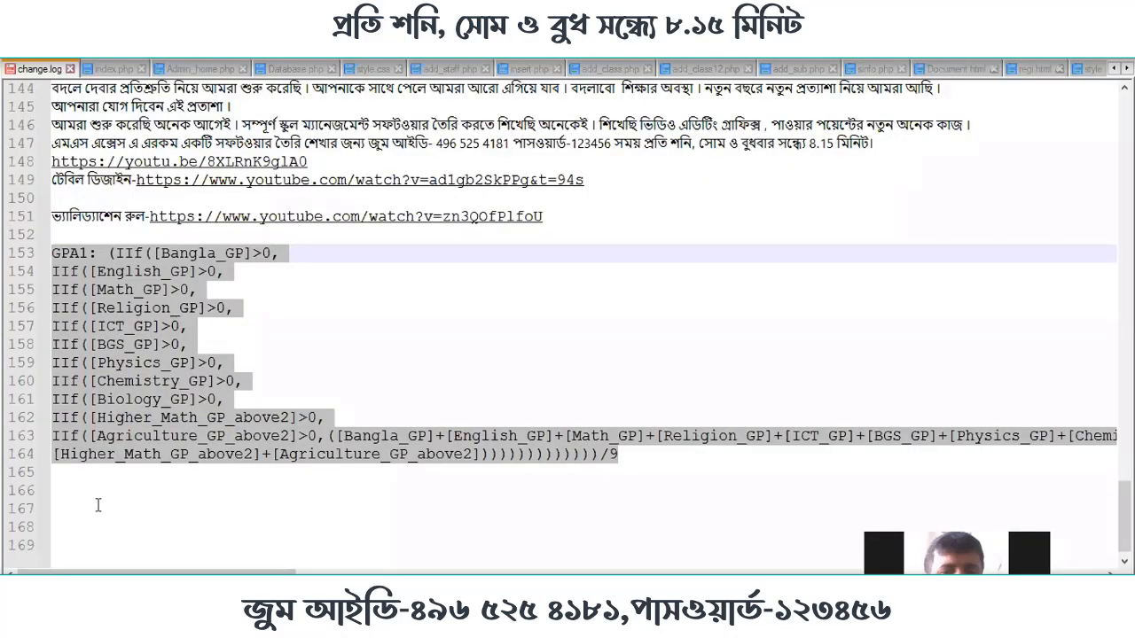
Write a row of twelve empty bracket pairs, each followed by a plus sign, on line 167 of change.log below the GPA1 expression
click(99, 506)
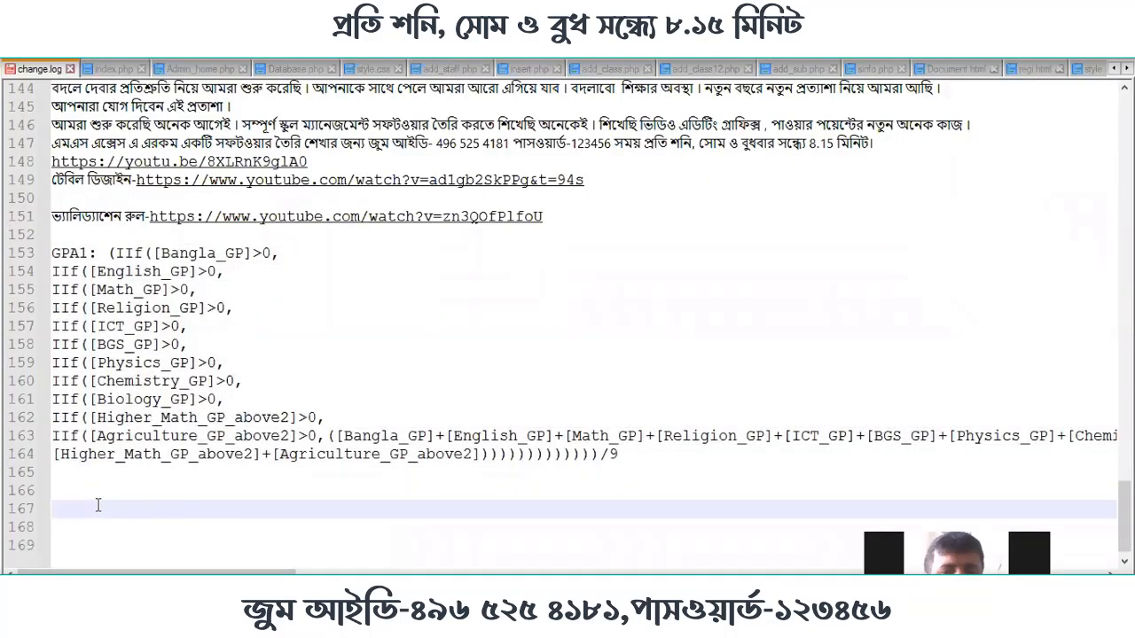
text([]+[]+[]+[]+[]+[]+)
key(shift+Home)
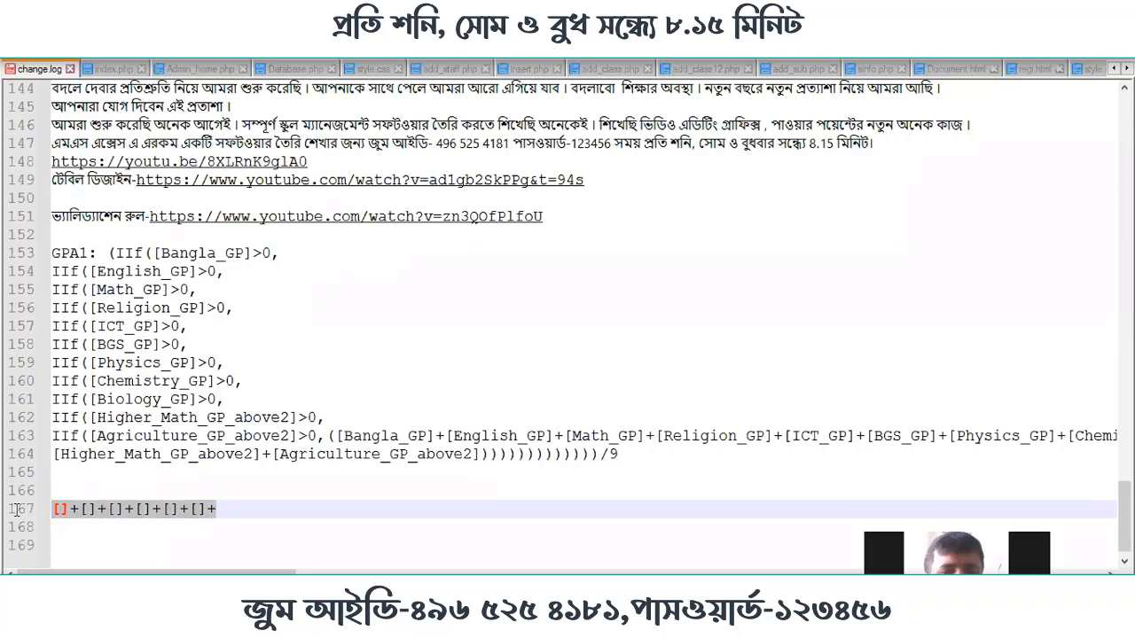
right_click(82, 512)
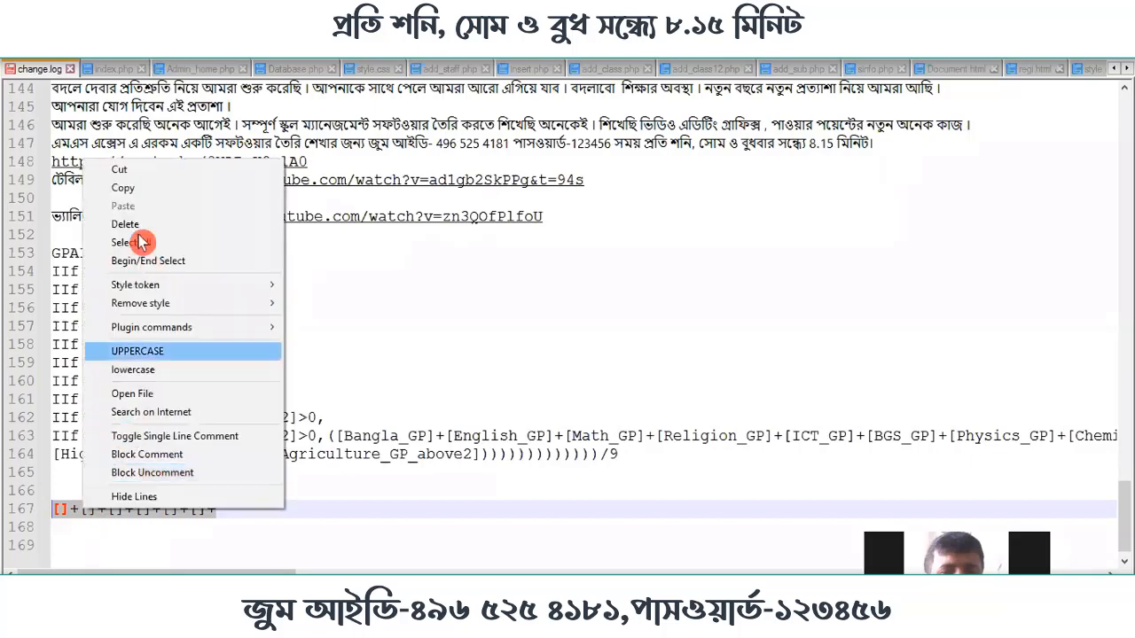
click(131, 188)
click(227, 513)
right_click(227, 513)
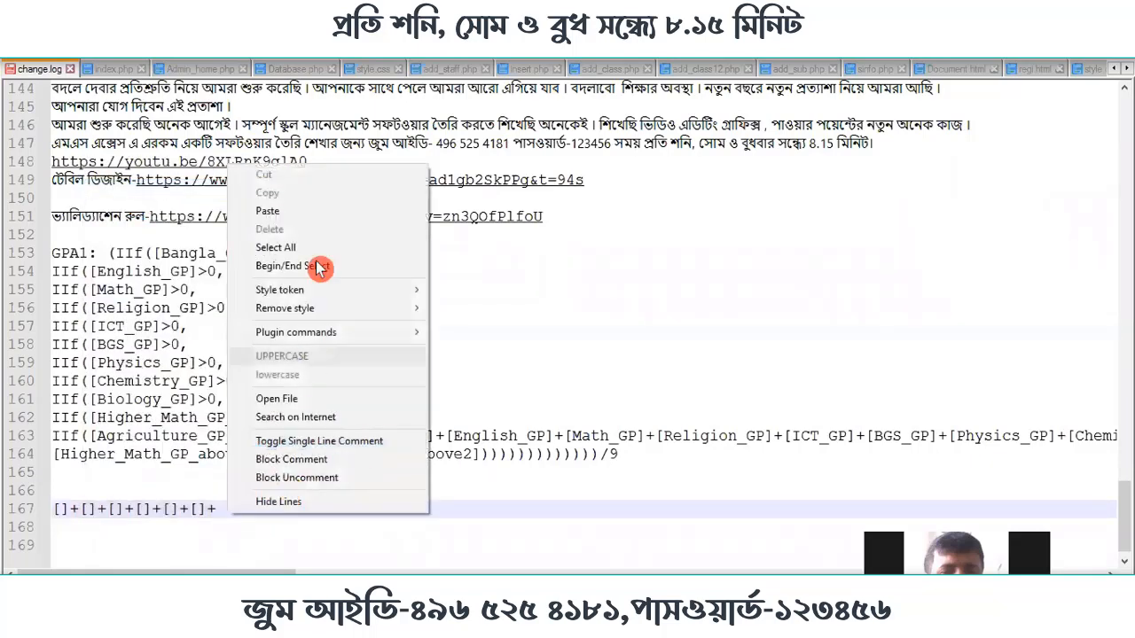
click(325, 223)
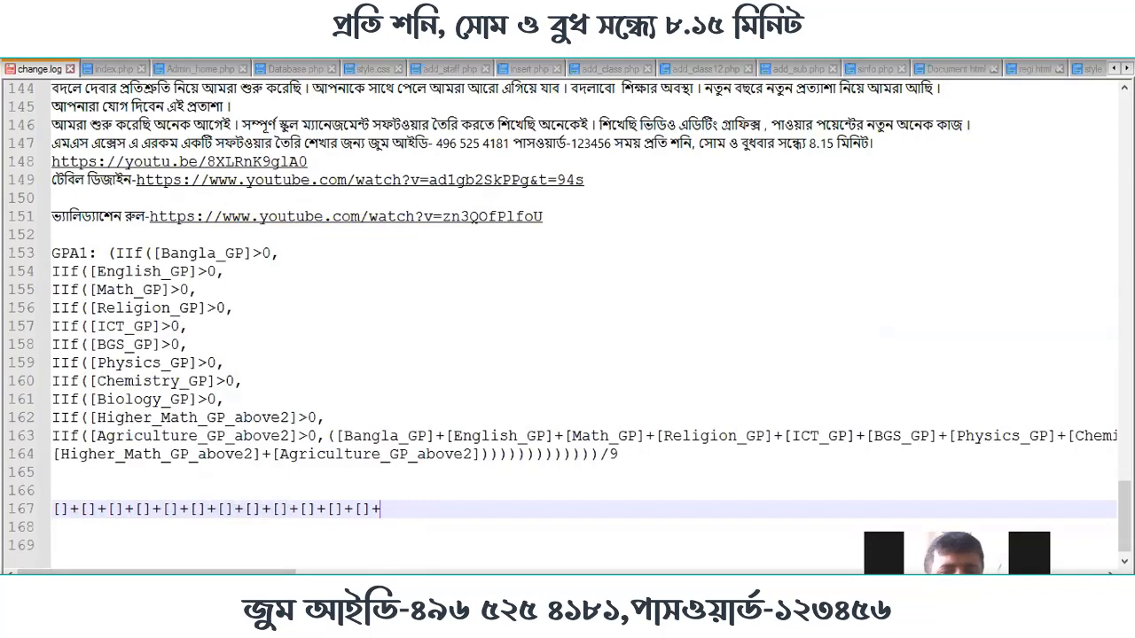
Copy the Bangla_GP field name from Query1's design grid into the first empty brackets on line 167 of change.log
key(alt+Tab)
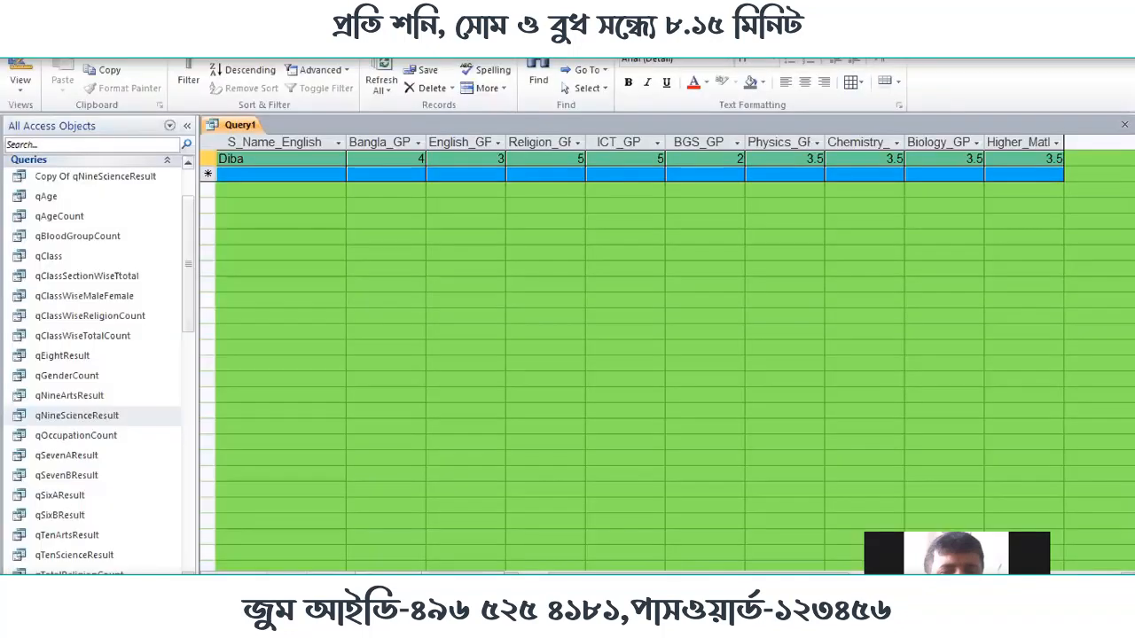
click(20, 73)
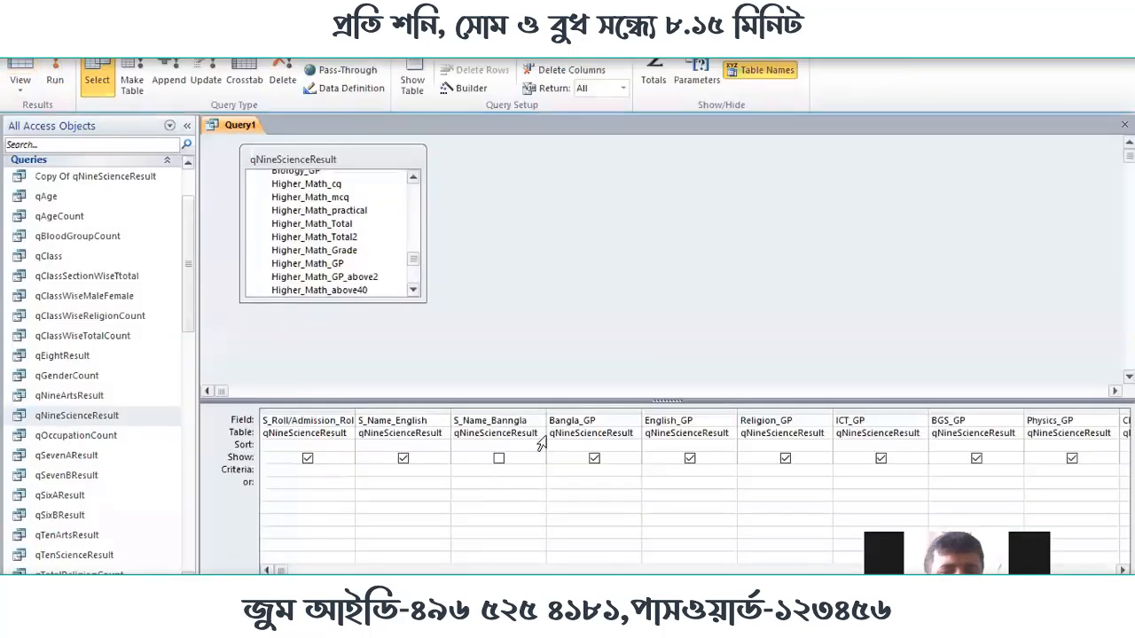
drag(595, 421, 544, 420)
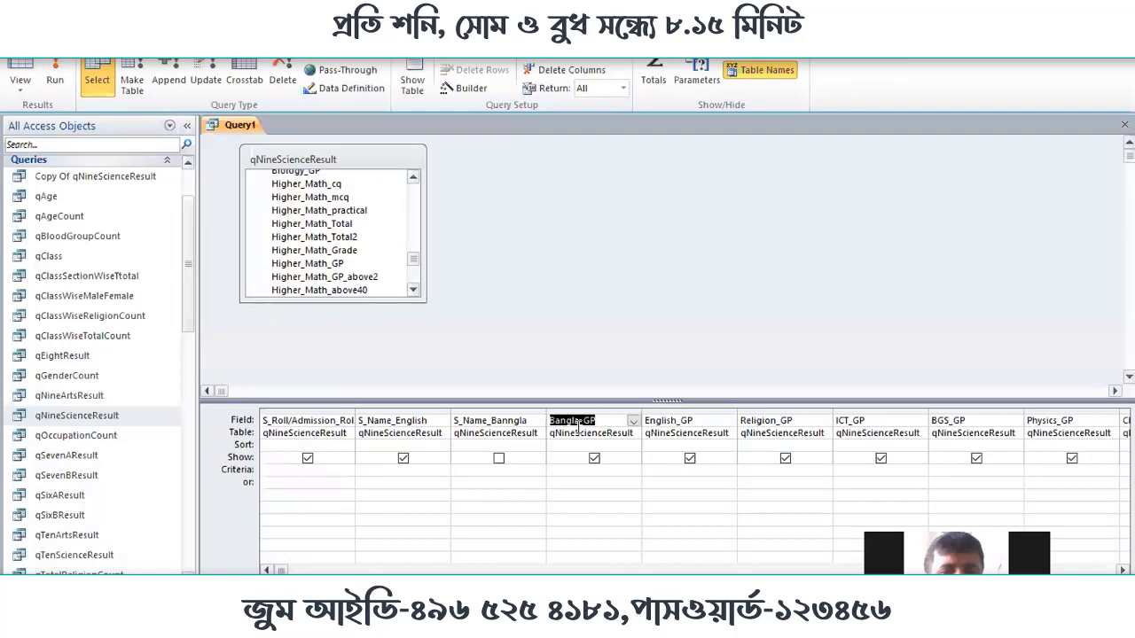
right_click(576, 422)
click(614, 490)
key(alt+Tab)
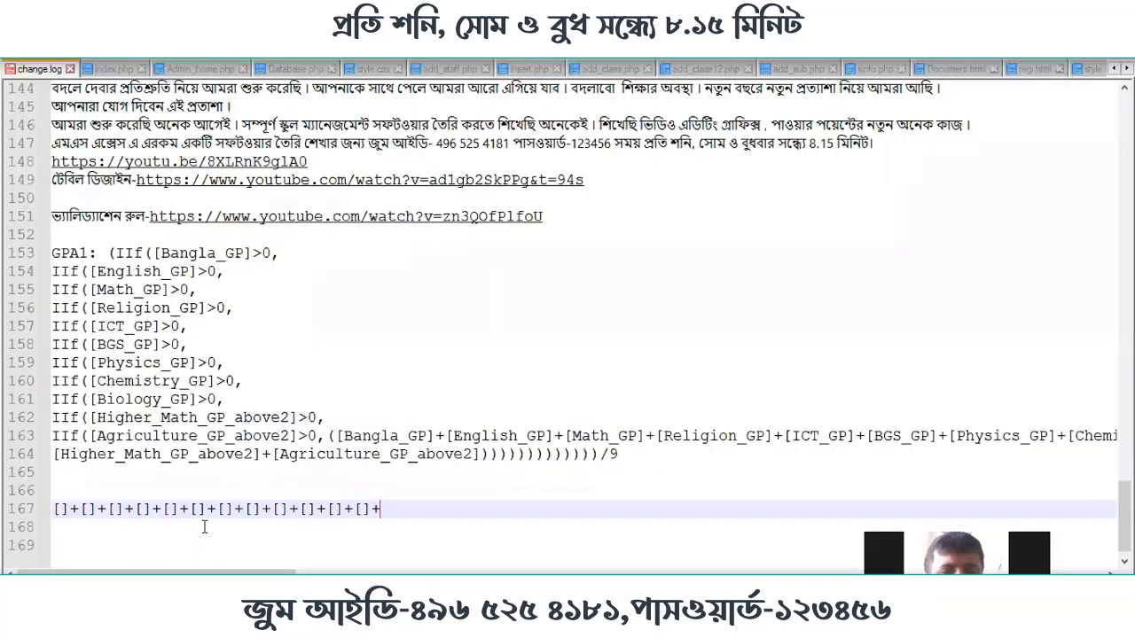
right_click(62, 508)
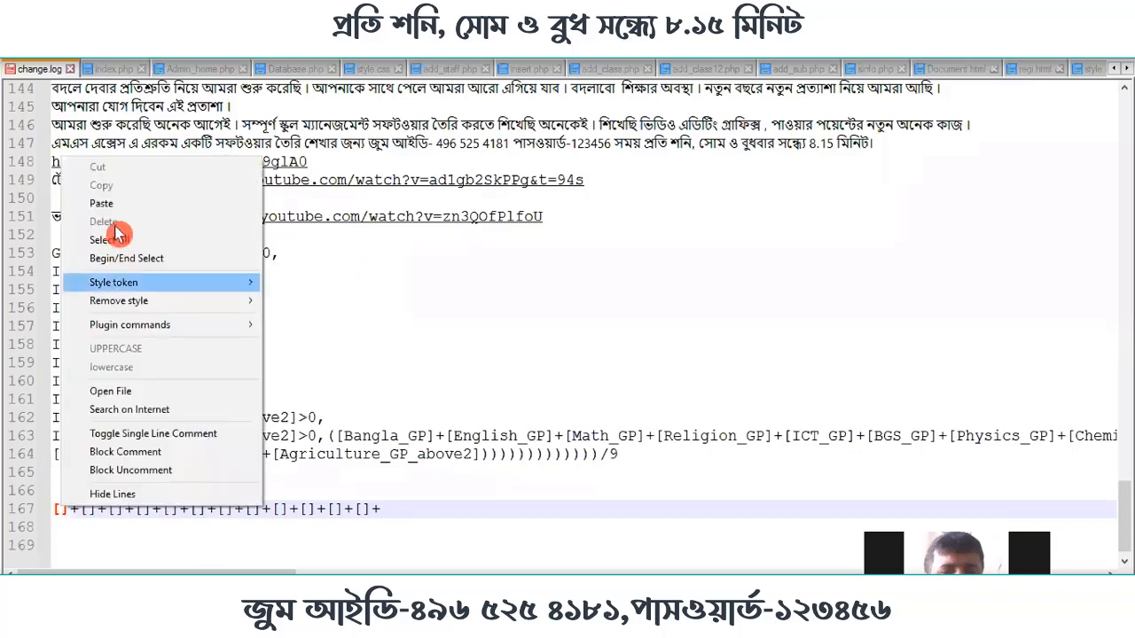
click(115, 203)
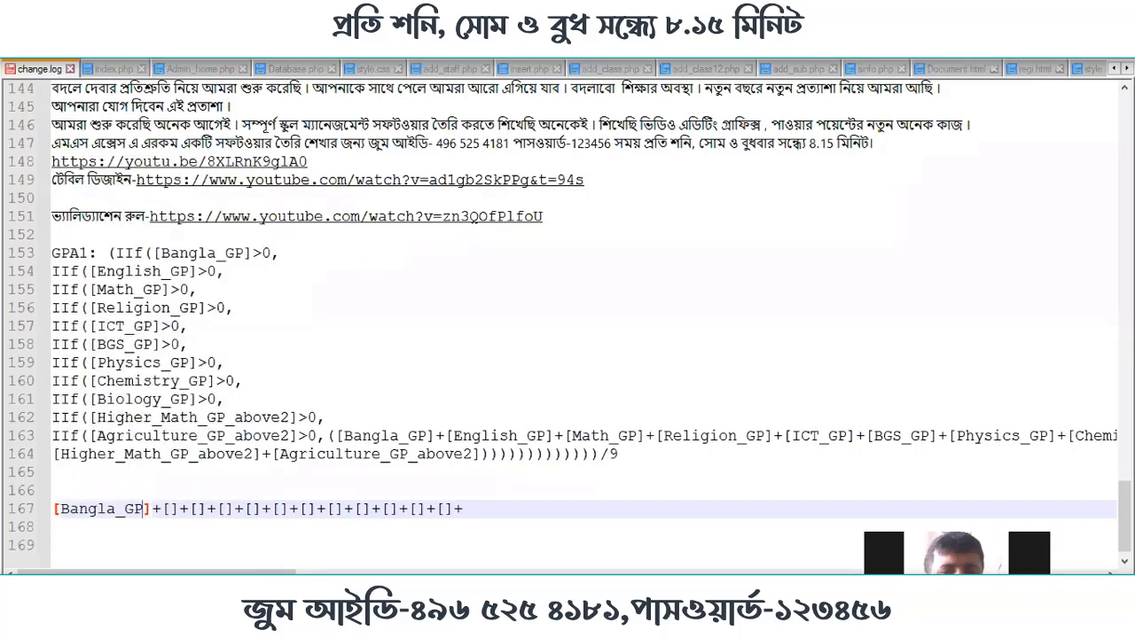
Copy the English_GP field name from the query grid into the second bracket pair on line 167 of change.log
key(alt+Tab)
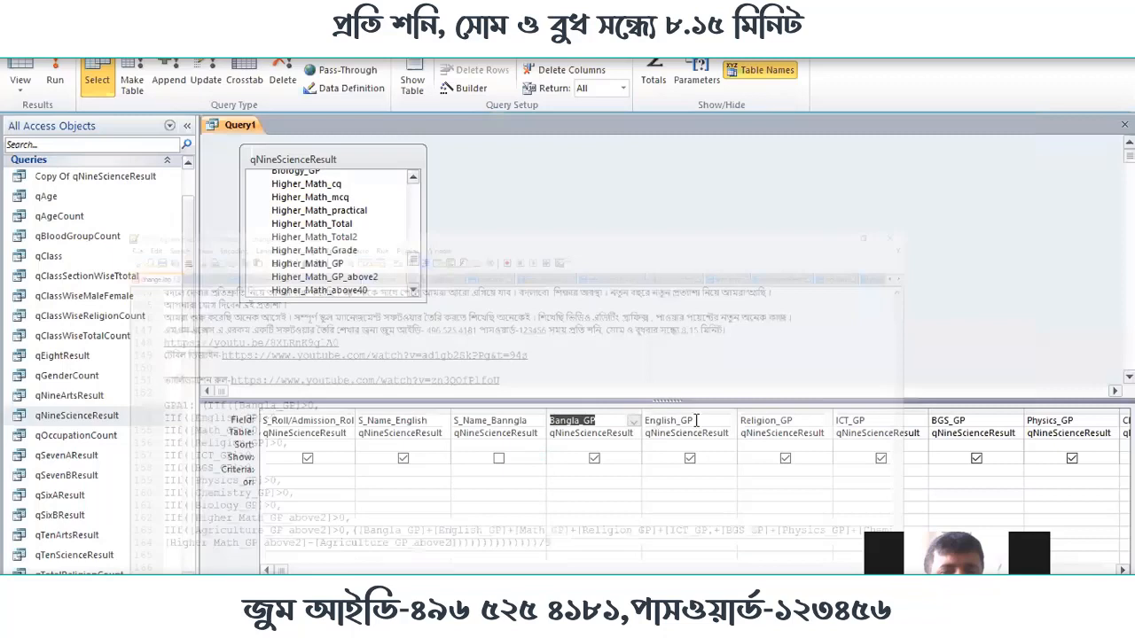
double_click(661, 422)
right_click(661, 422)
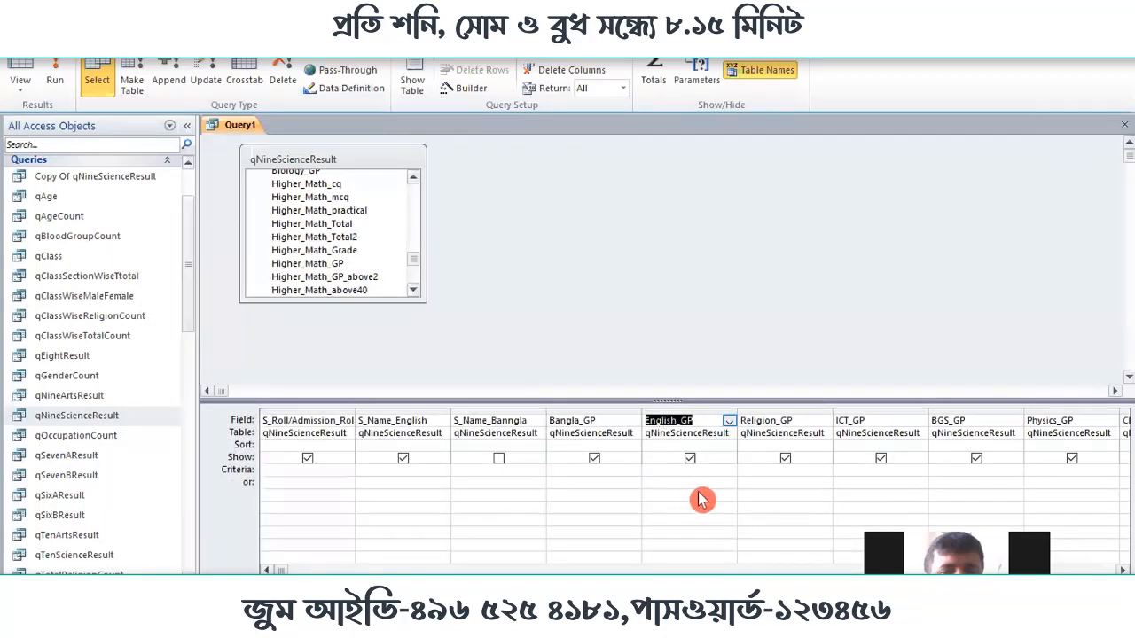
click(699, 492)
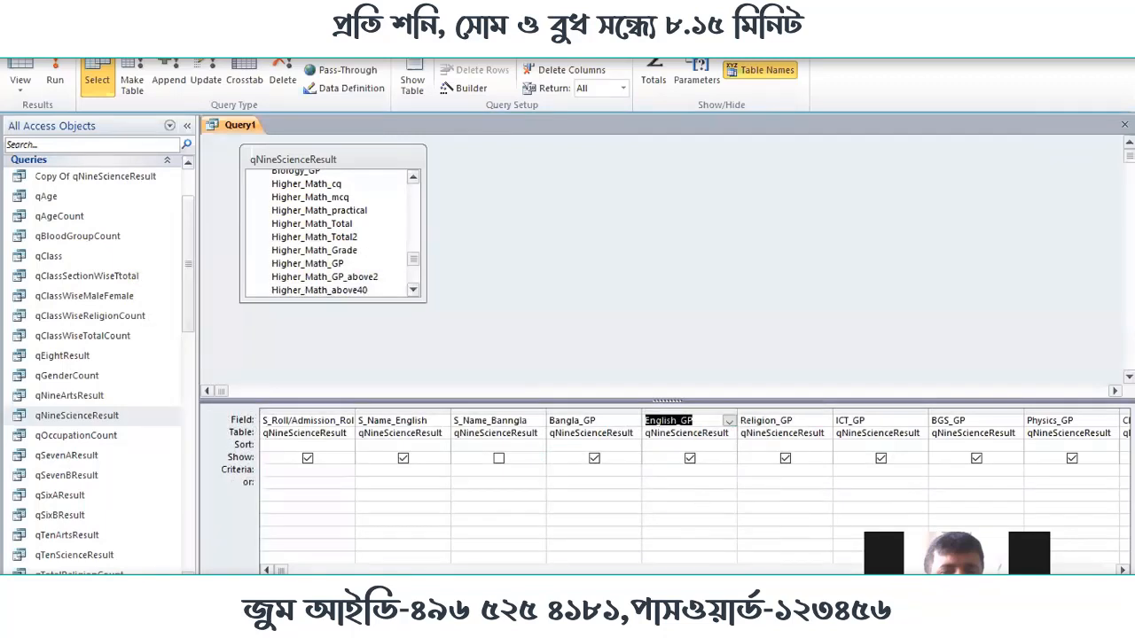
key(alt+Tab)
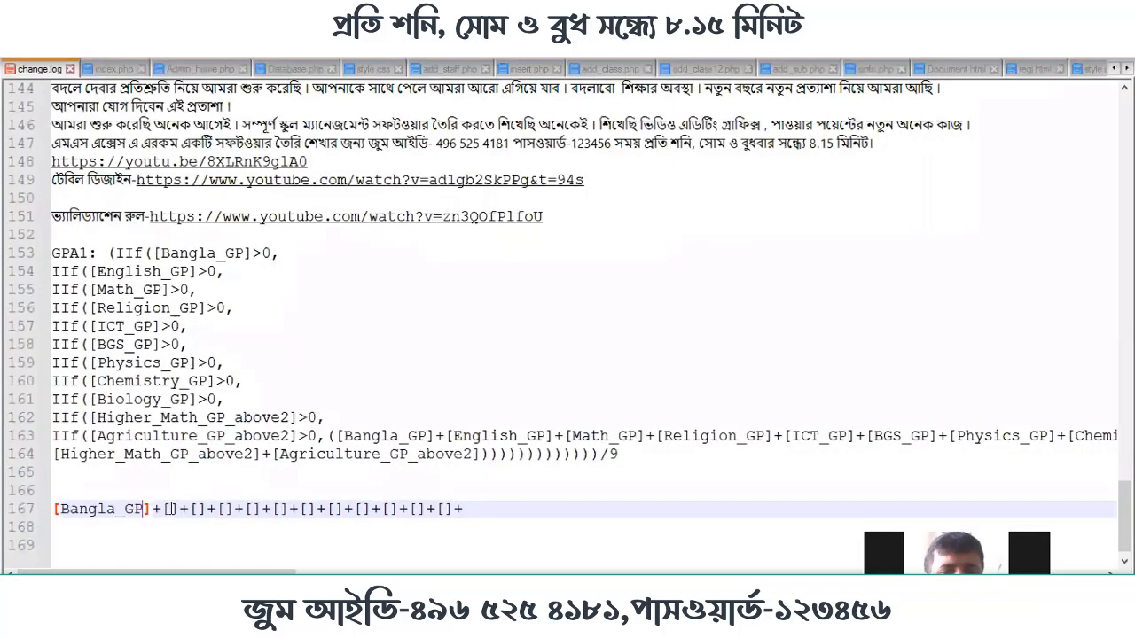
right_click(171, 509)
click(240, 205)
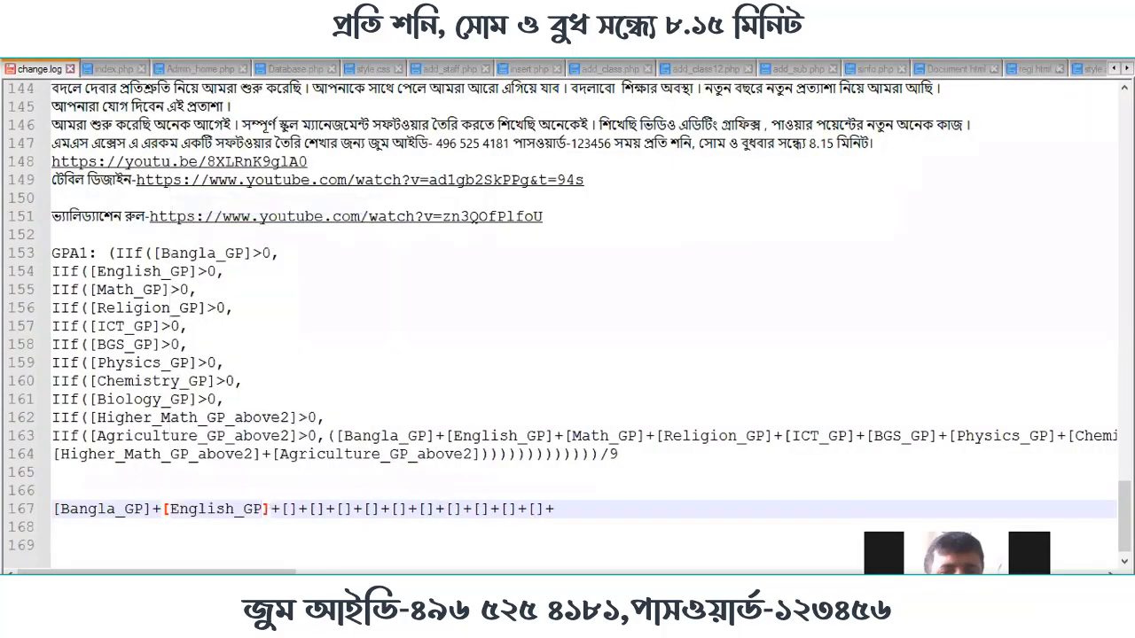
Copy the Religion_GP field name from the query grid into the fourth bracket pair on line 167, leaving the third pair empty
key(alt+Tab)
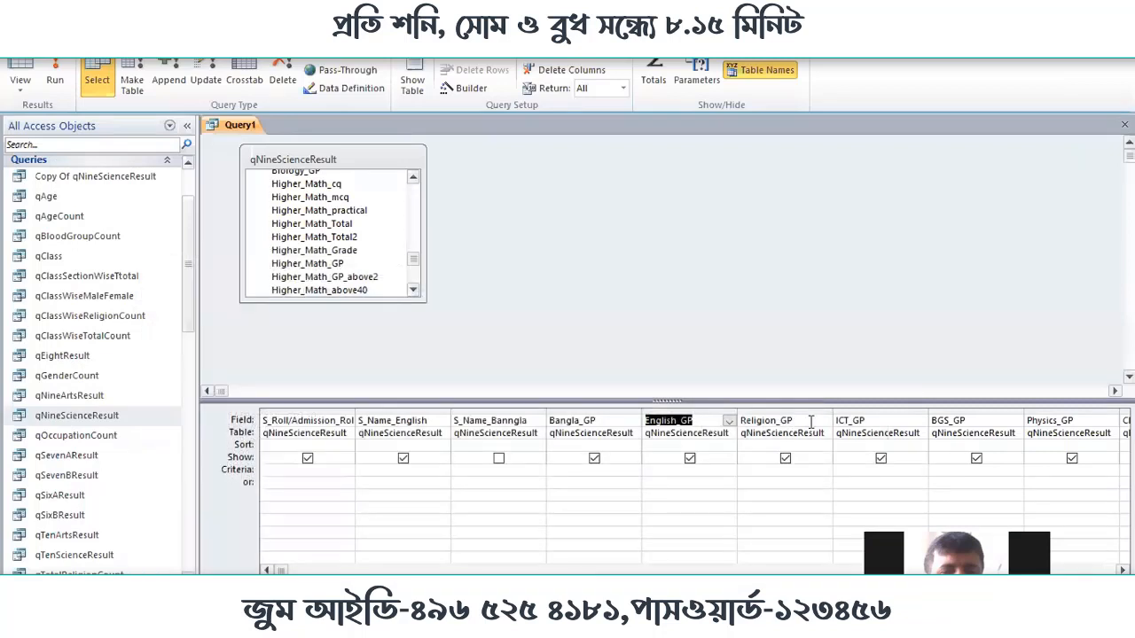
drag(811, 422, 728, 420)
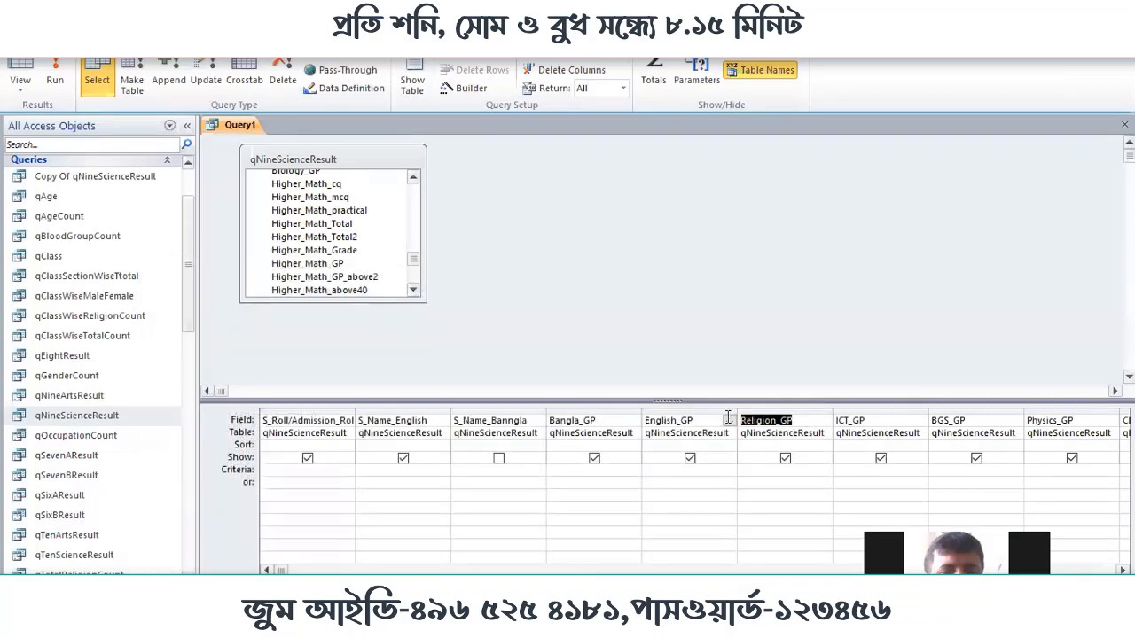
right_click(747, 421)
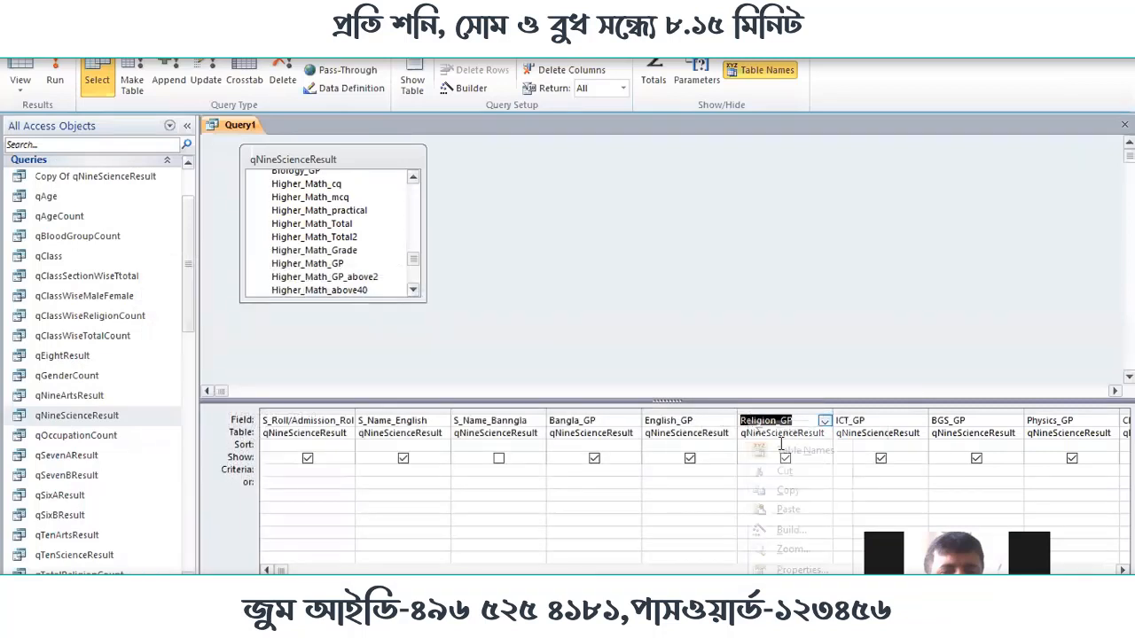
click(796, 493)
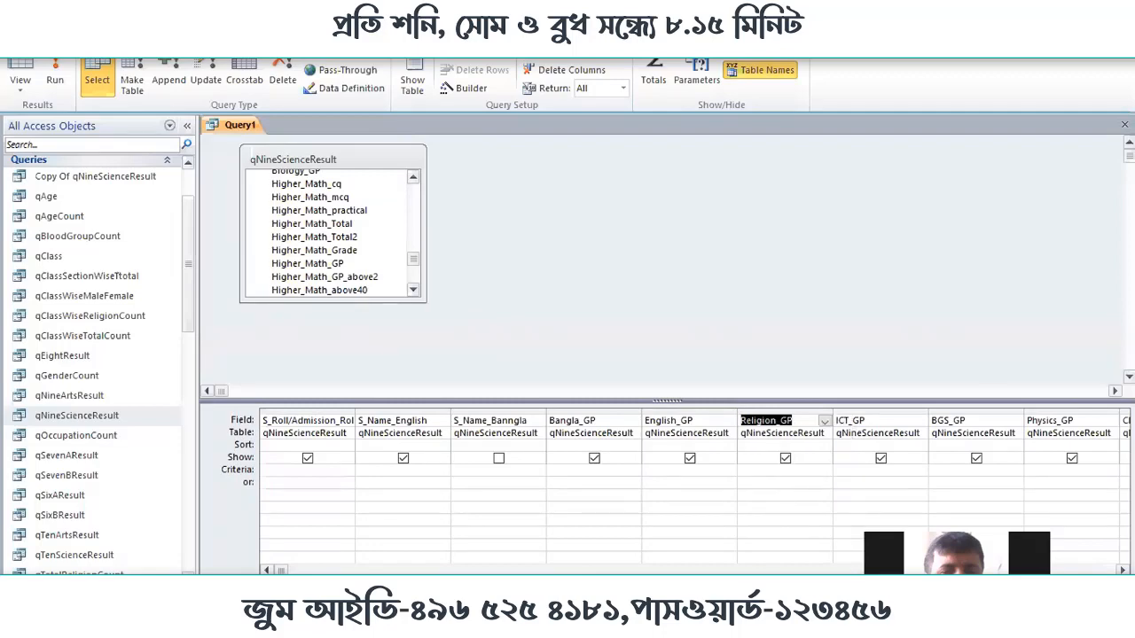
key(alt+Tab)
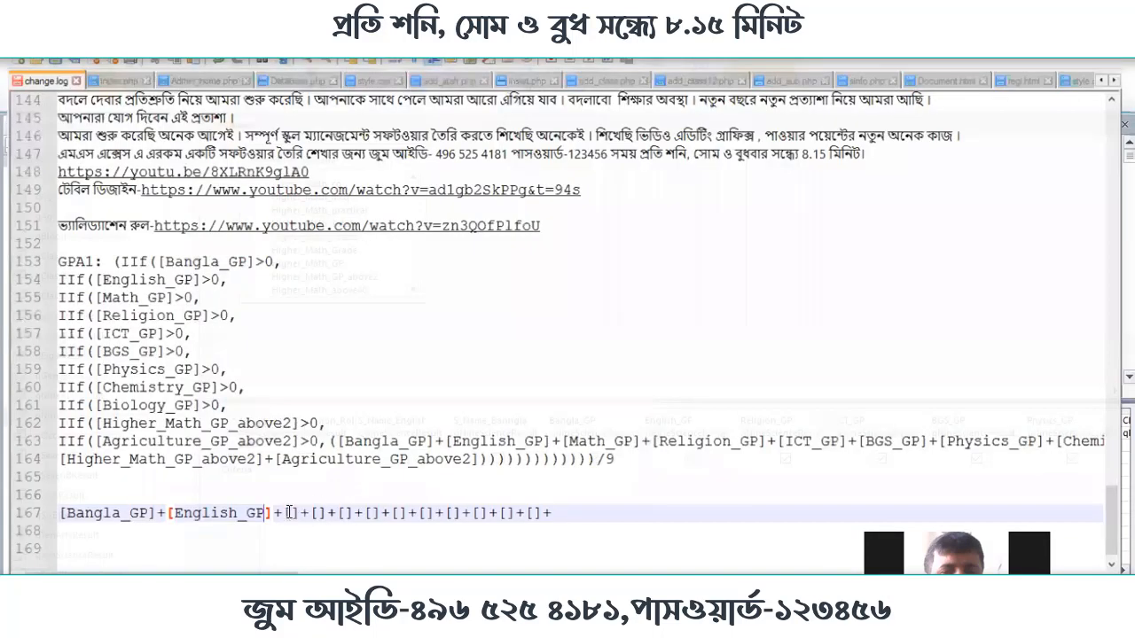
right_click(319, 512)
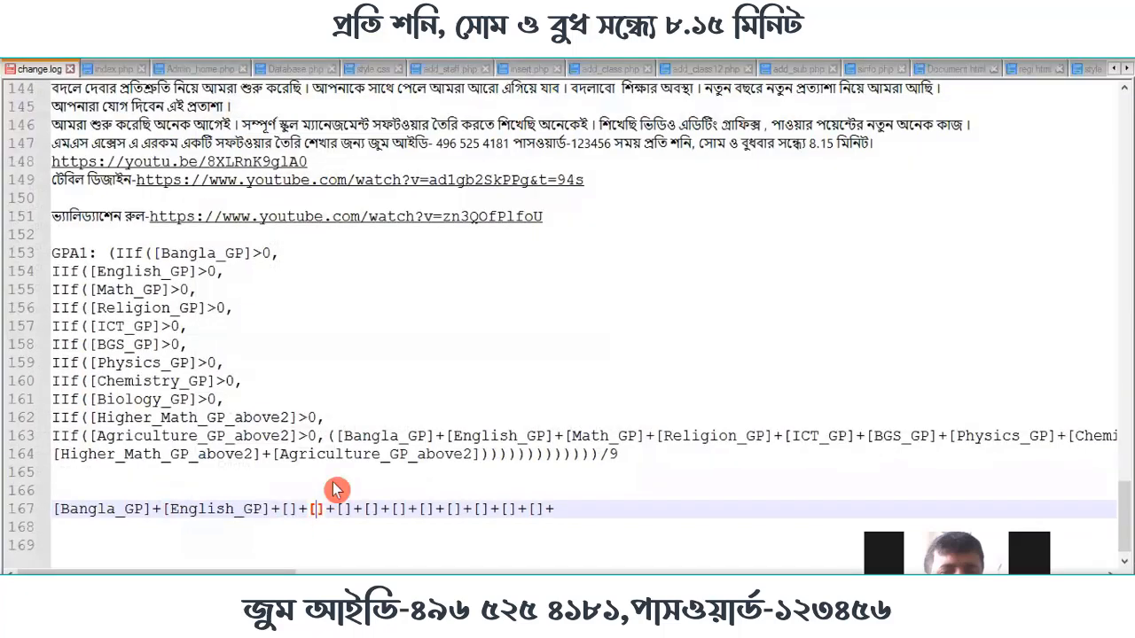
click(367, 223)
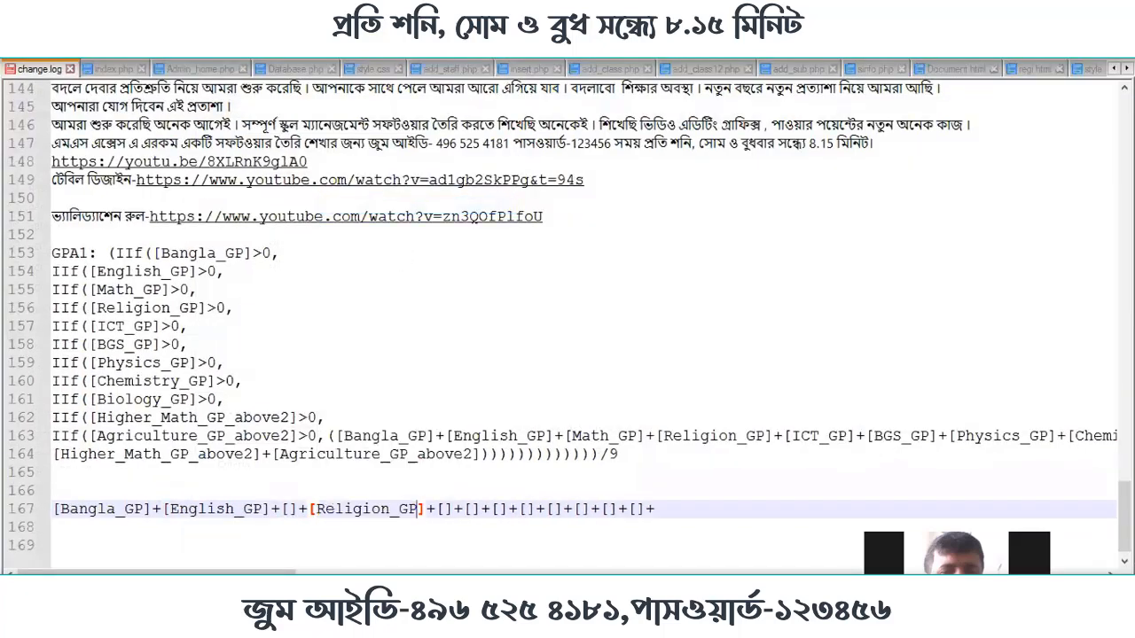
Copy the ICT_GP field name from the query grid into the bracket pair after Religion_GP on line 167 of change.log
key(alt+Tab)
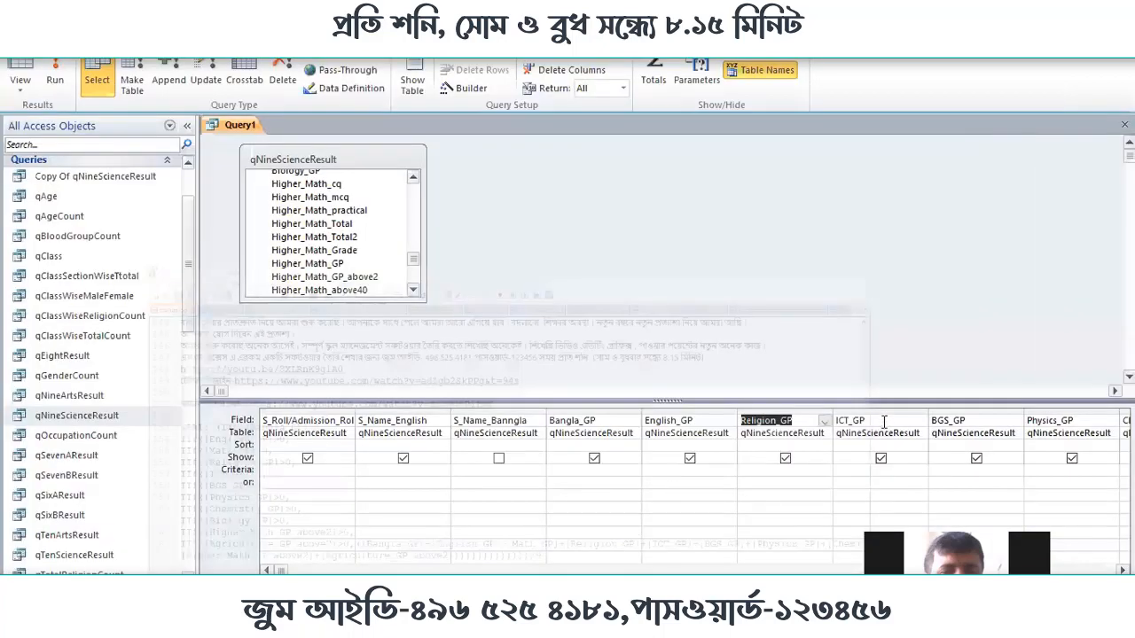
click(884, 422)
double_click(866, 422)
right_click(866, 420)
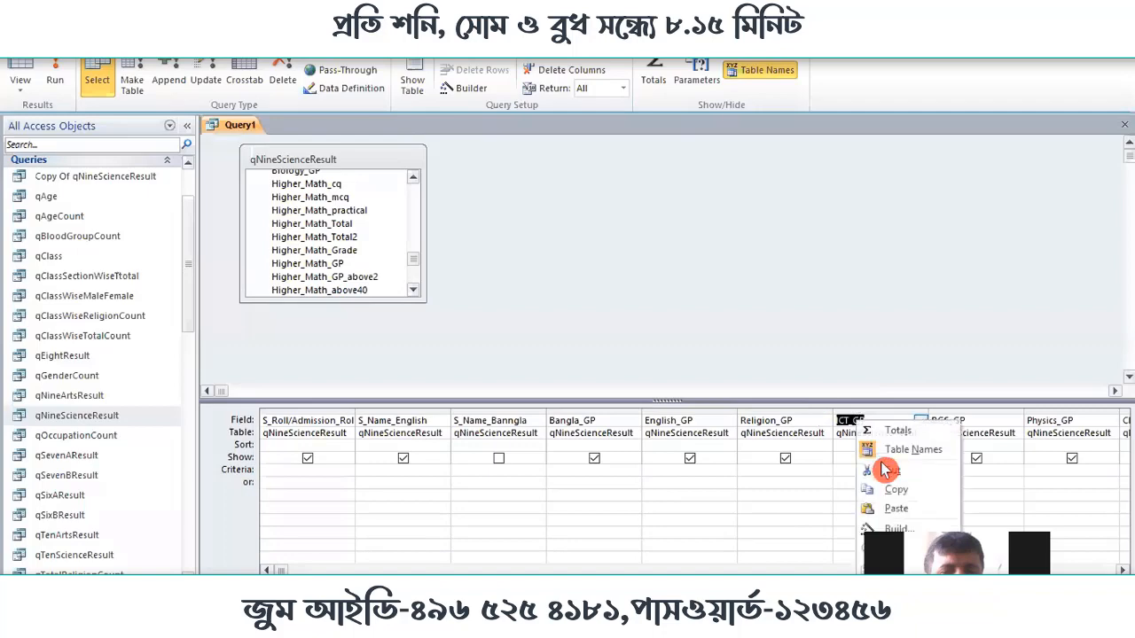
click(891, 488)
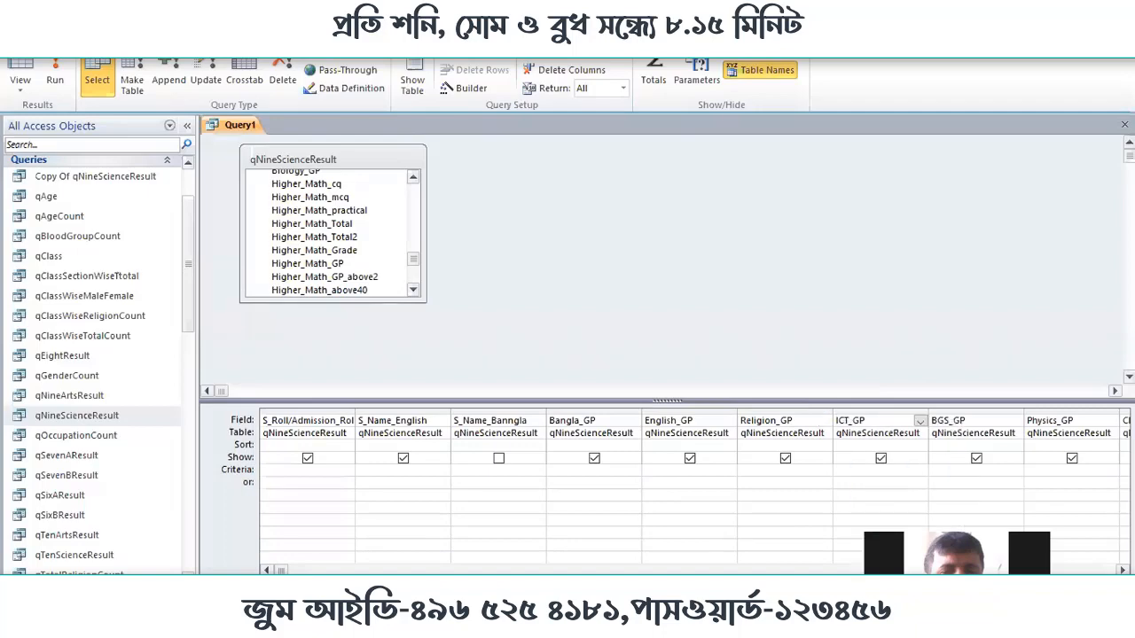
key(alt+Tab)
click(444, 512)
right_click(443, 512)
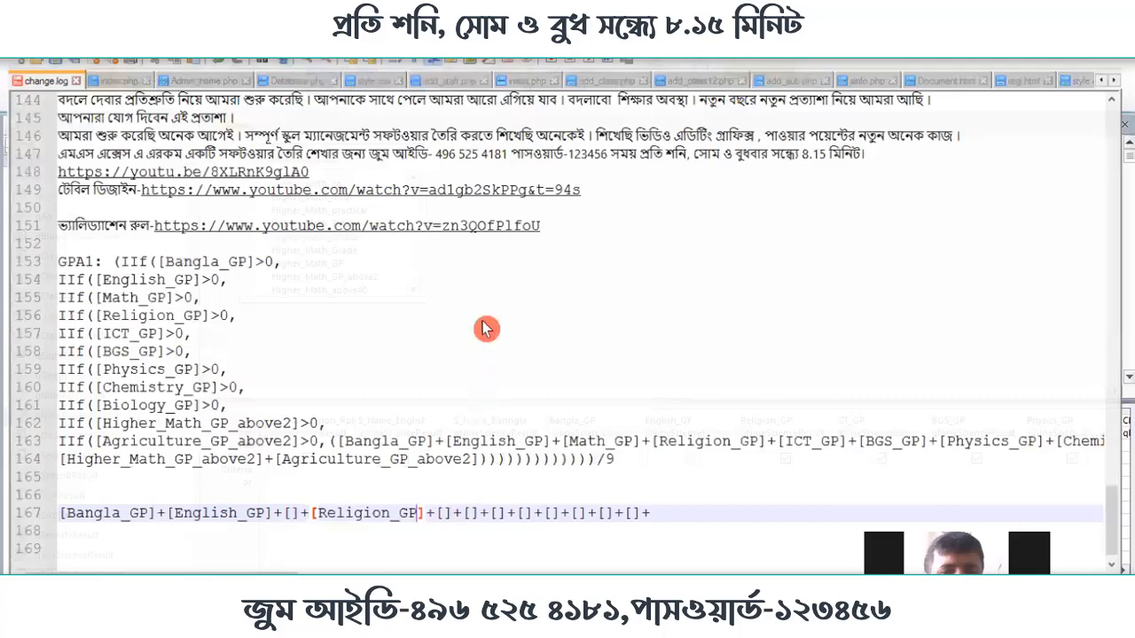
click(517, 209)
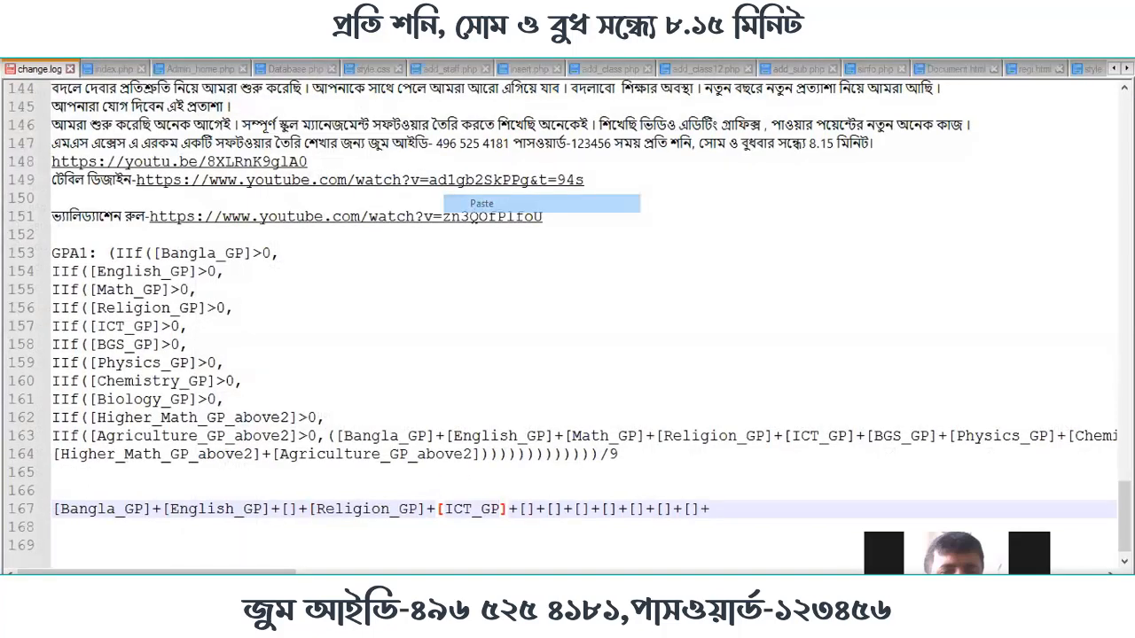
Copy the BGS_GP field name from the query grid into the bracket pair after ICT_GP on line 167 of change.log
key(alt+Tab)
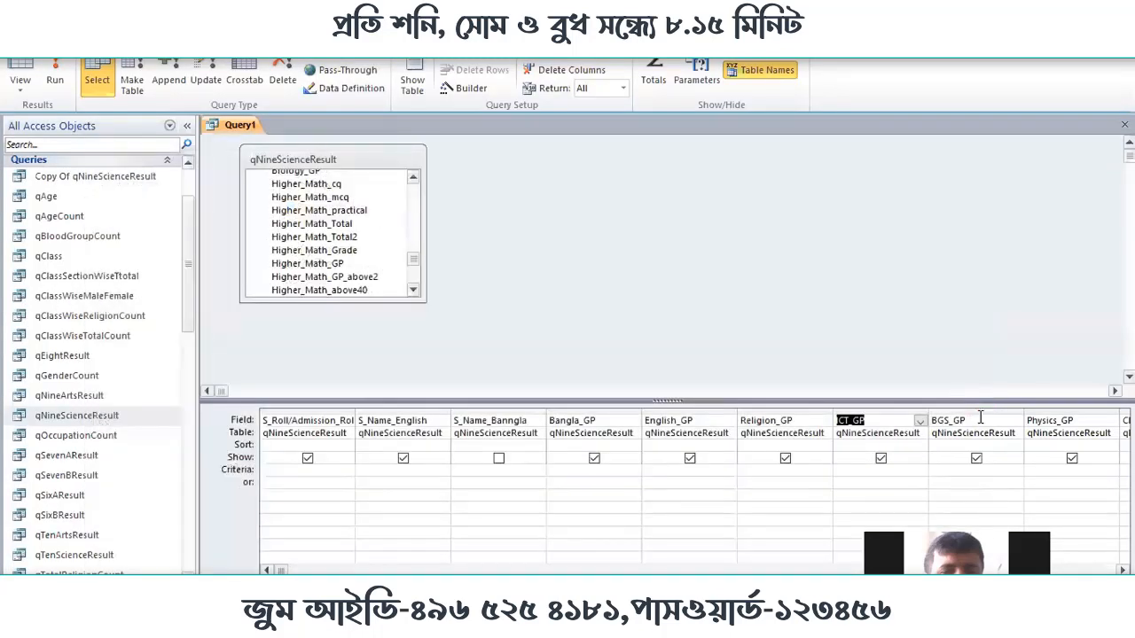
double_click(939, 420)
right_click(933, 420)
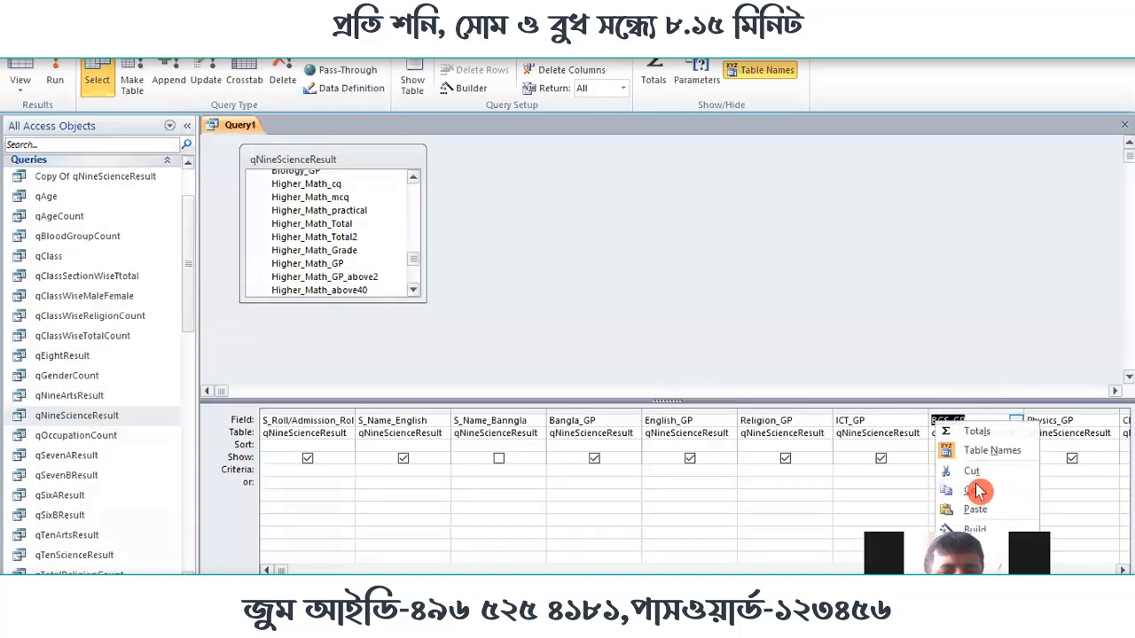
click(956, 487)
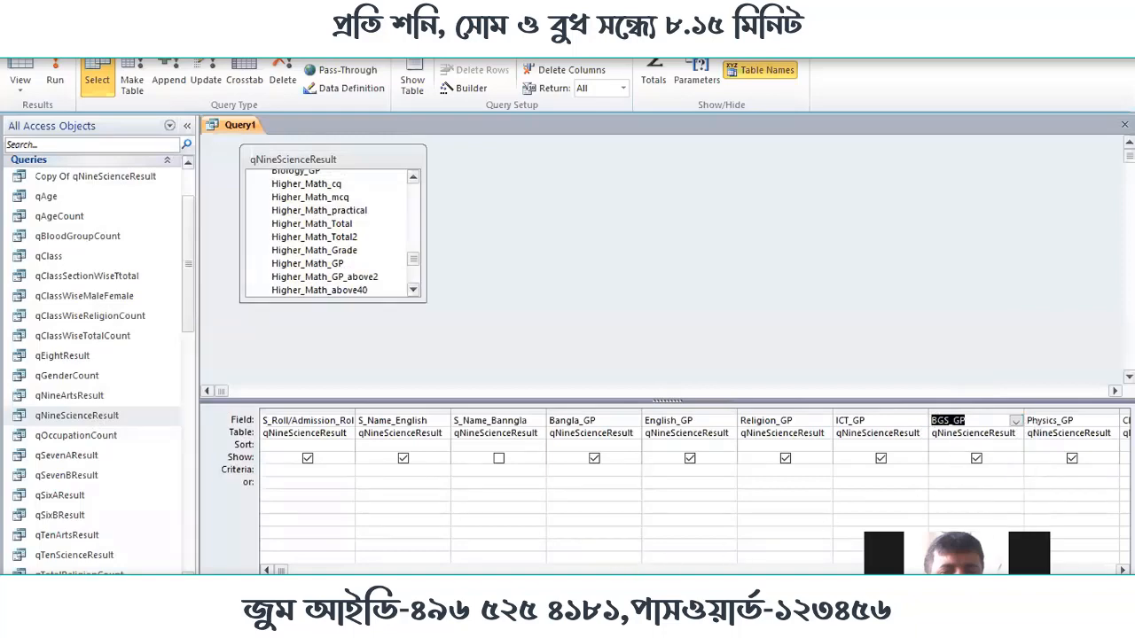
key(alt+Tab)
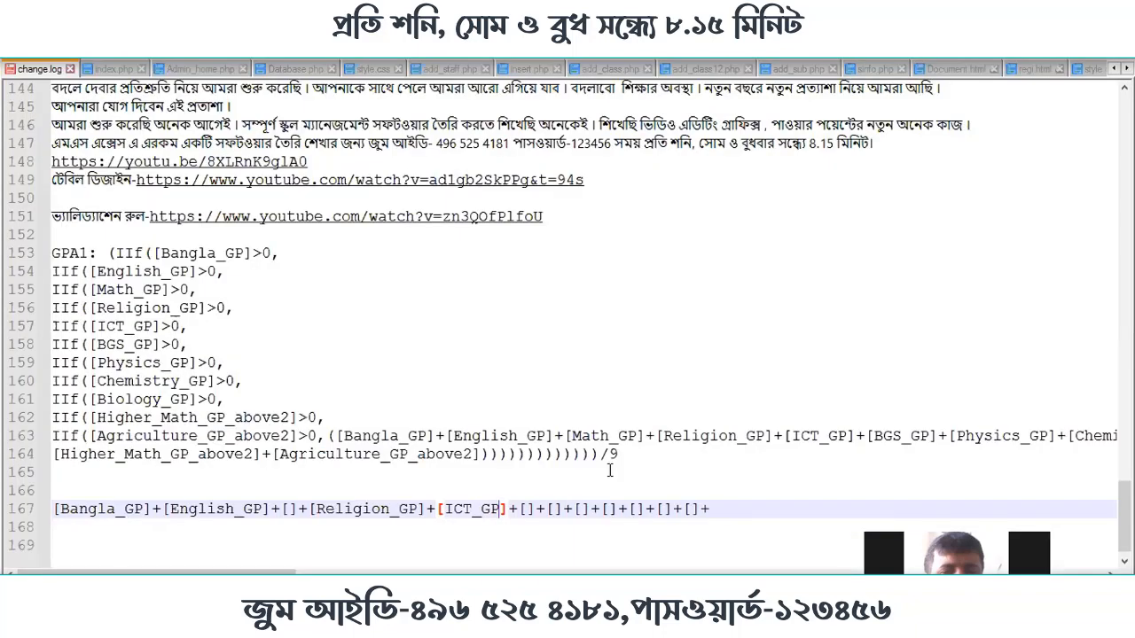
right_click(527, 511)
click(594, 203)
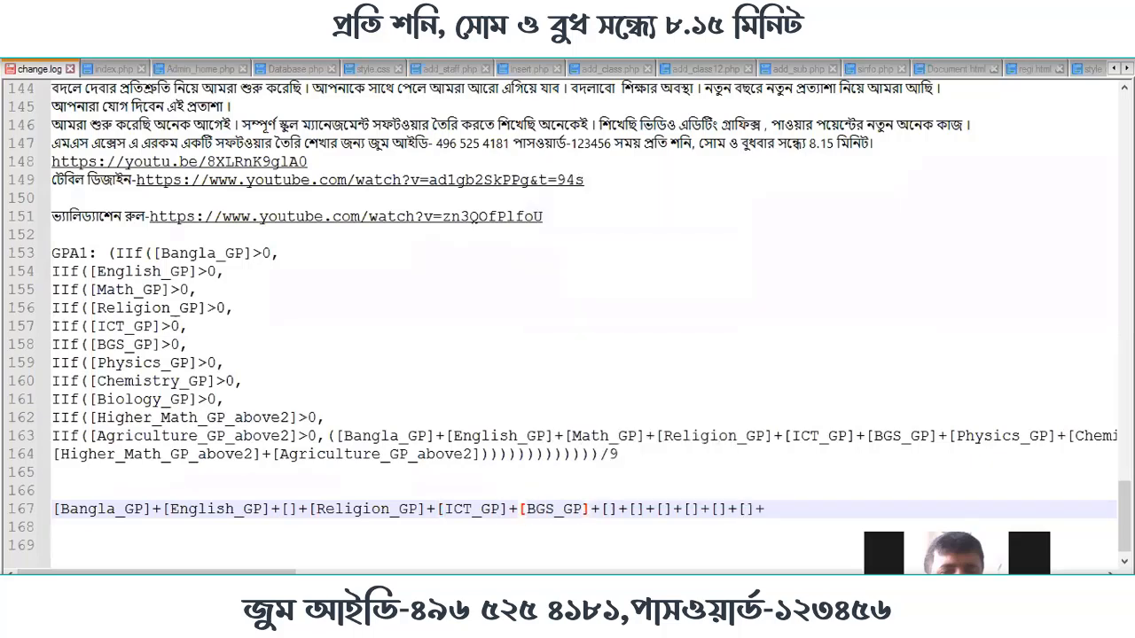
Copy the Physics_GP field name from the query grid into the bracket pair after BGS_GP on line 167 of change.log
key(alt+Tab)
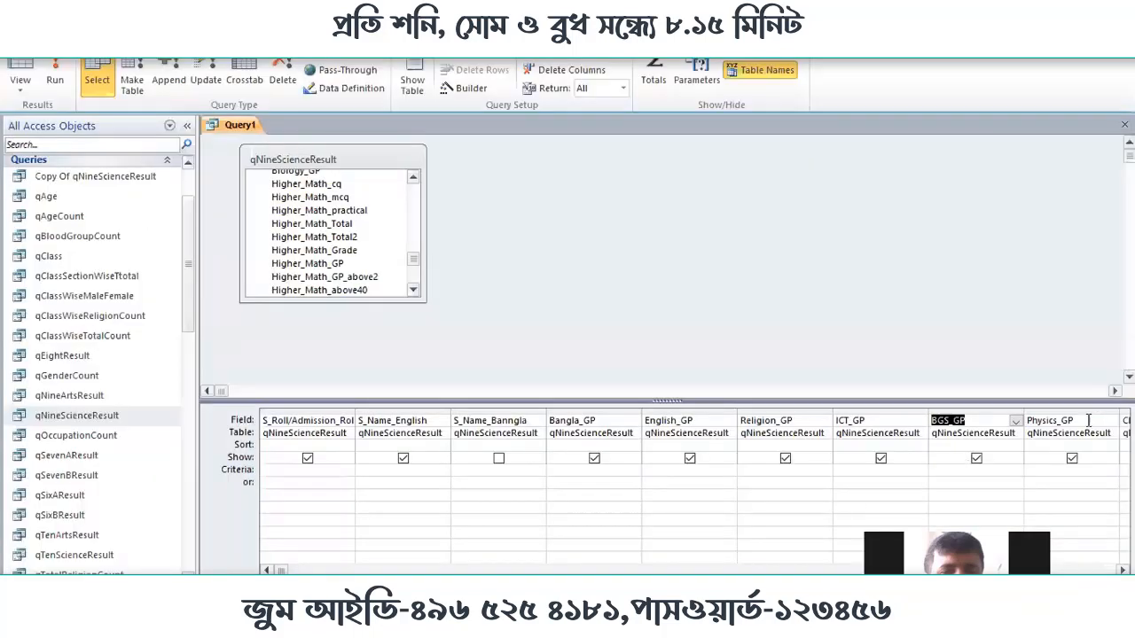
double_click(1046, 420)
right_click(1031, 424)
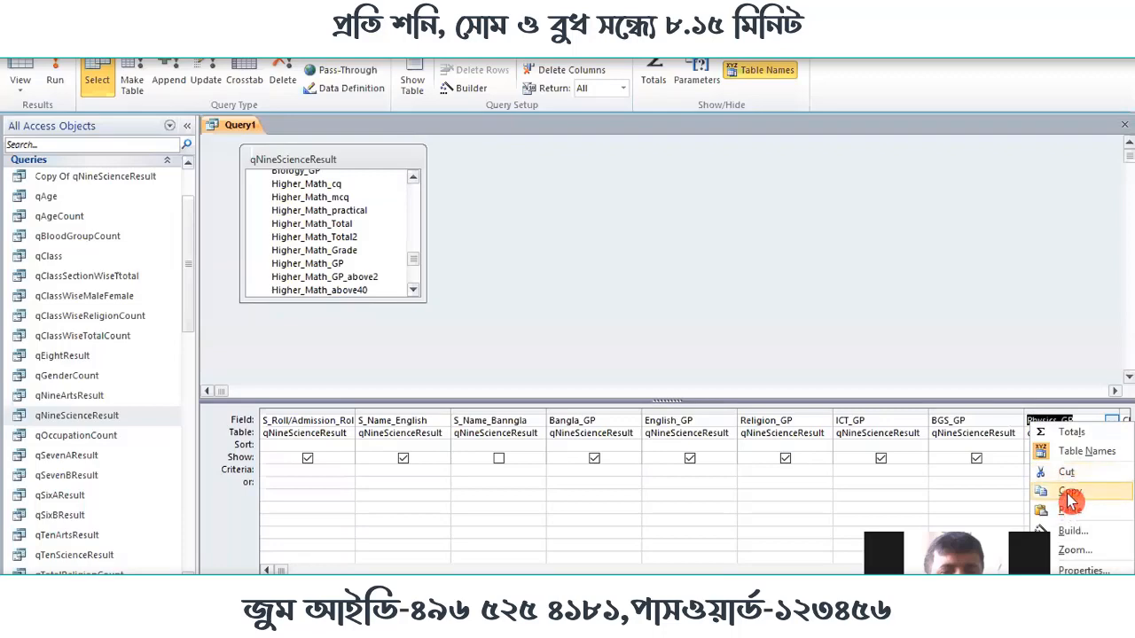
click(1069, 492)
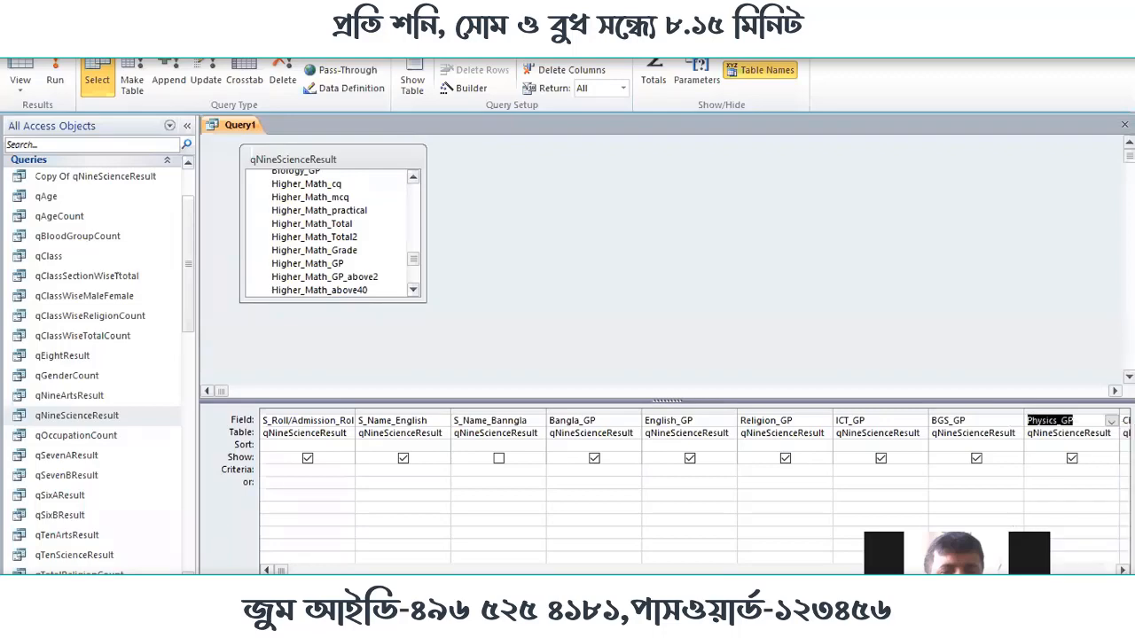
click(346, 622)
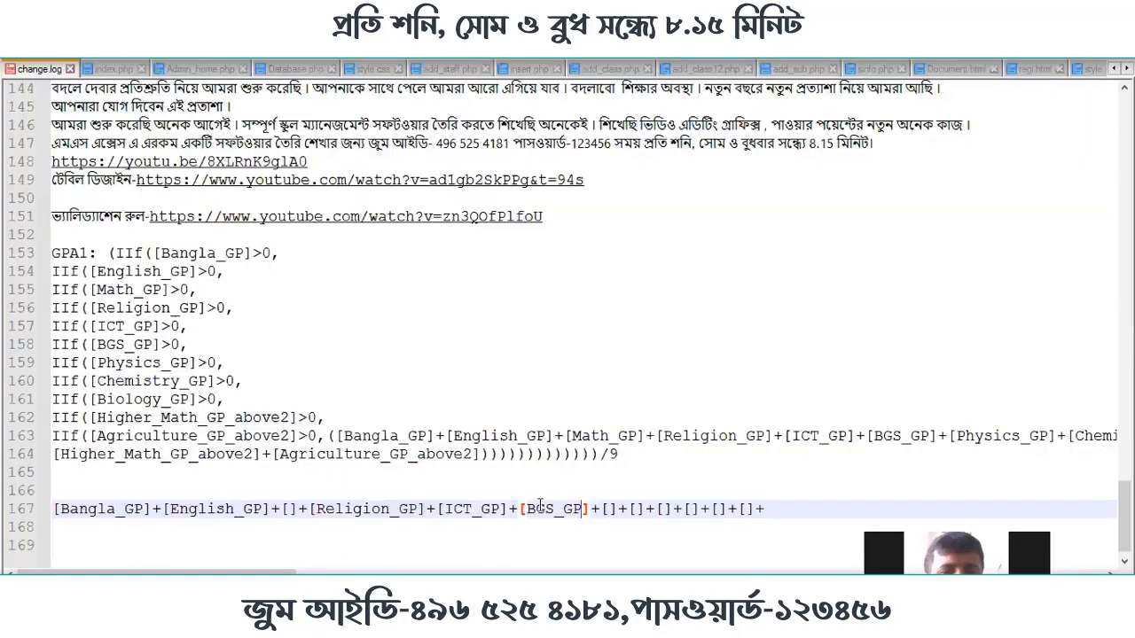
click(609, 509)
right_click(609, 509)
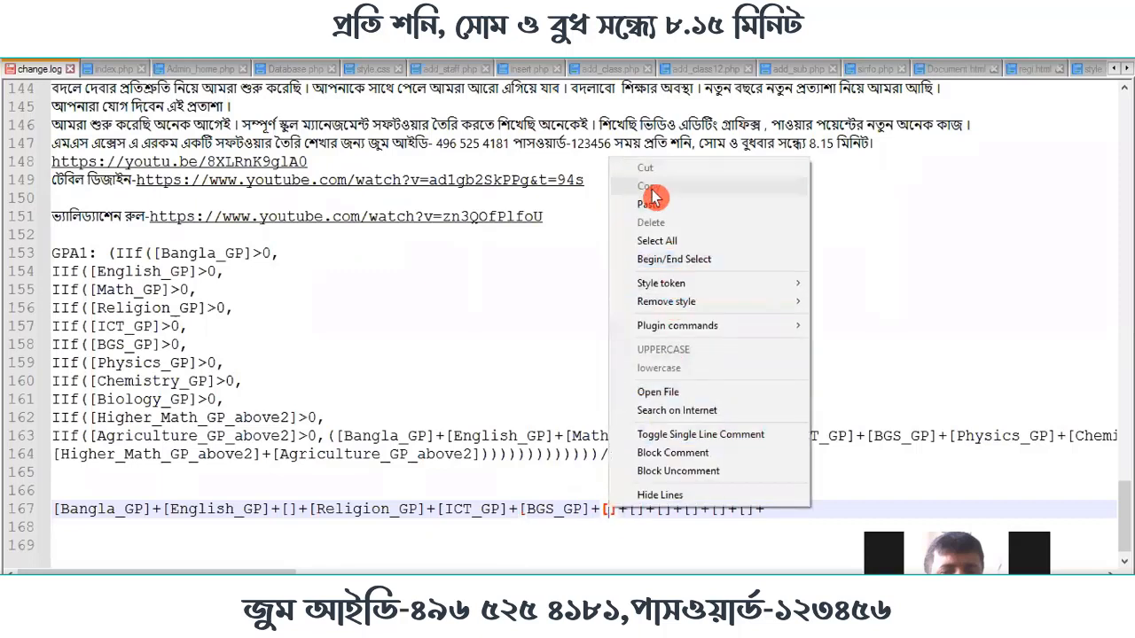
click(667, 212)
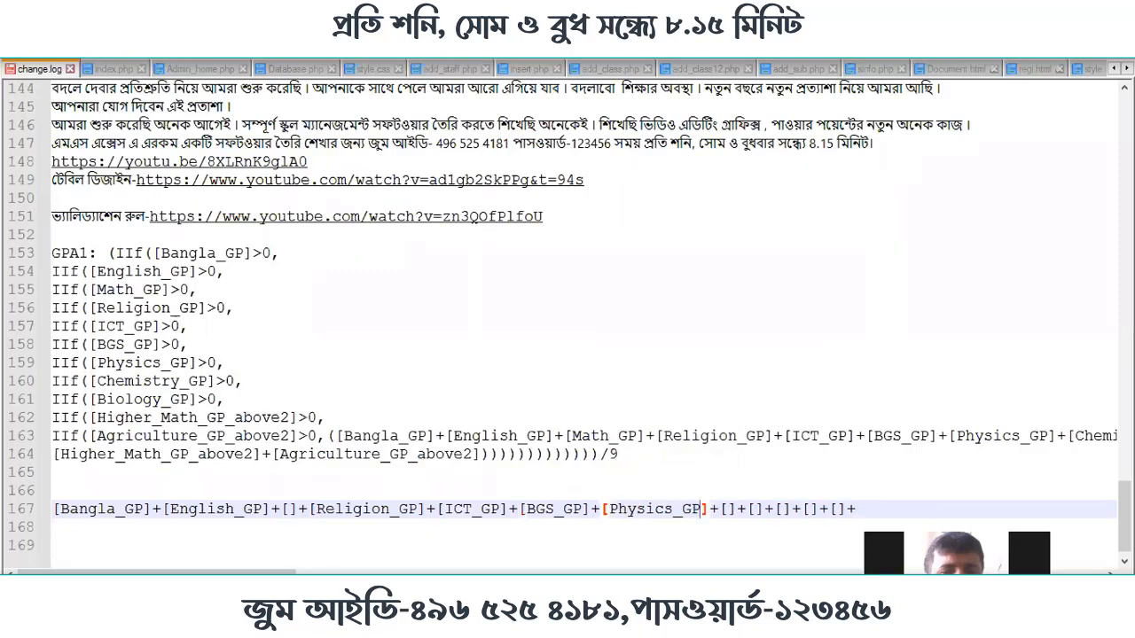
Copy the Chemistry_GP field name from the query grid into the bracket pair after Physics_GP on line 167 of change.log
key(alt+Tab)
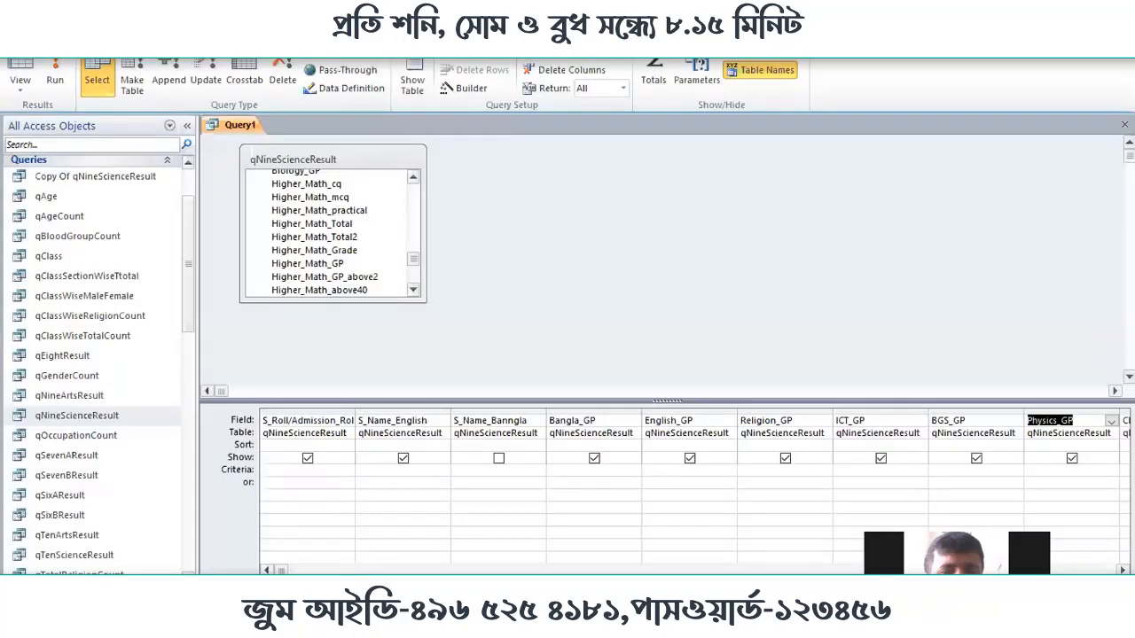
click(1122, 569)
click(1122, 570)
click(1122, 570)
click(1122, 570)
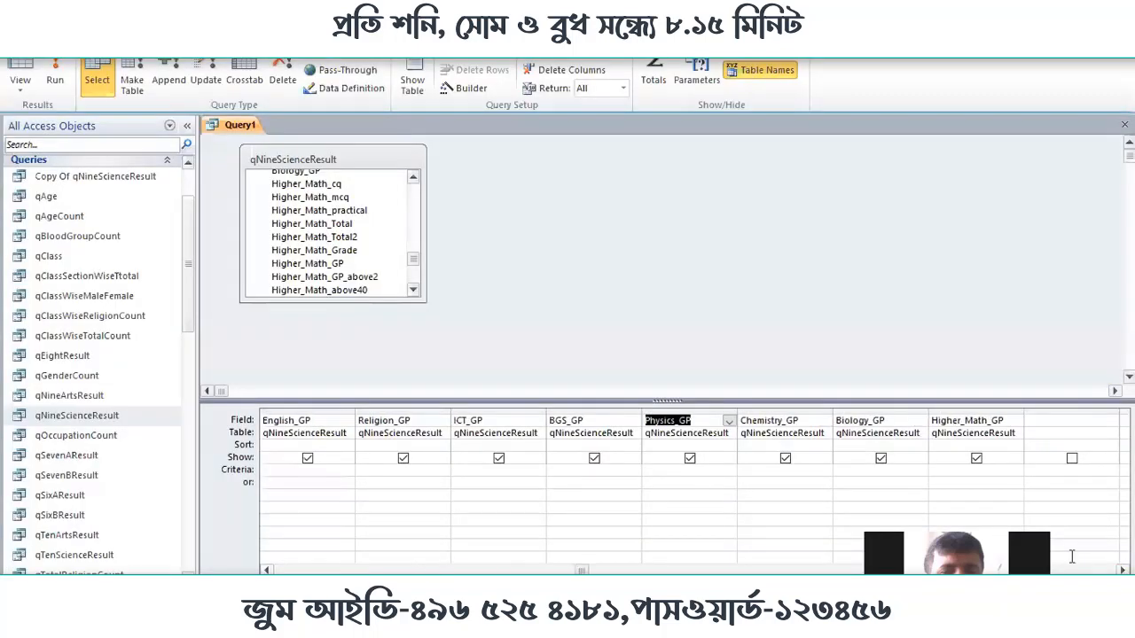
double_click(785, 420)
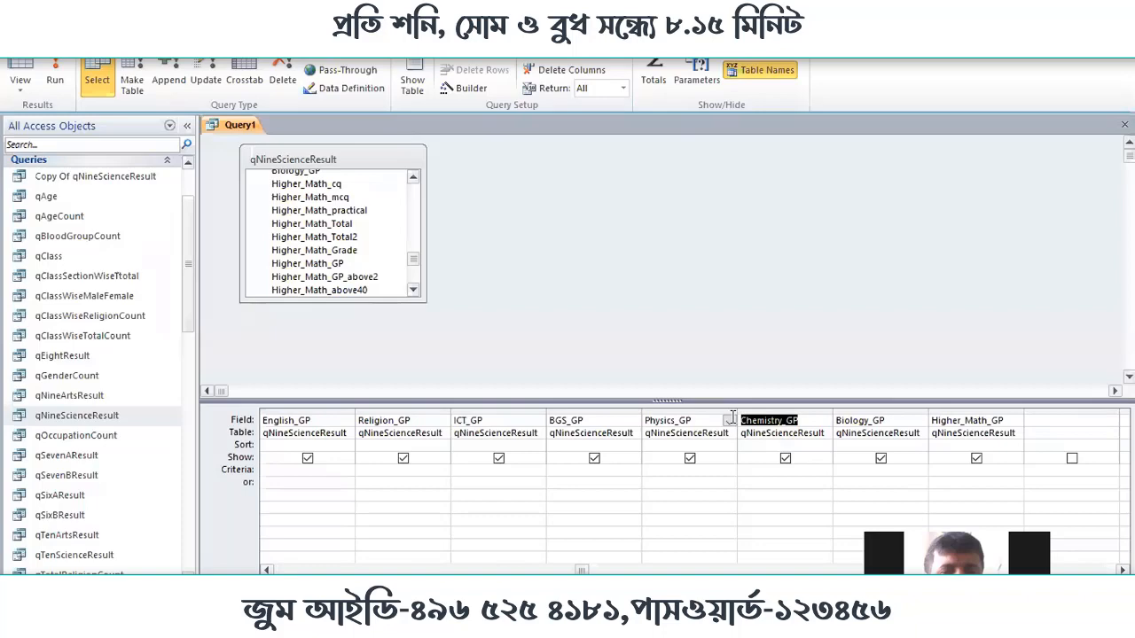
right_click(778, 424)
click(824, 495)
key(alt+Tab)
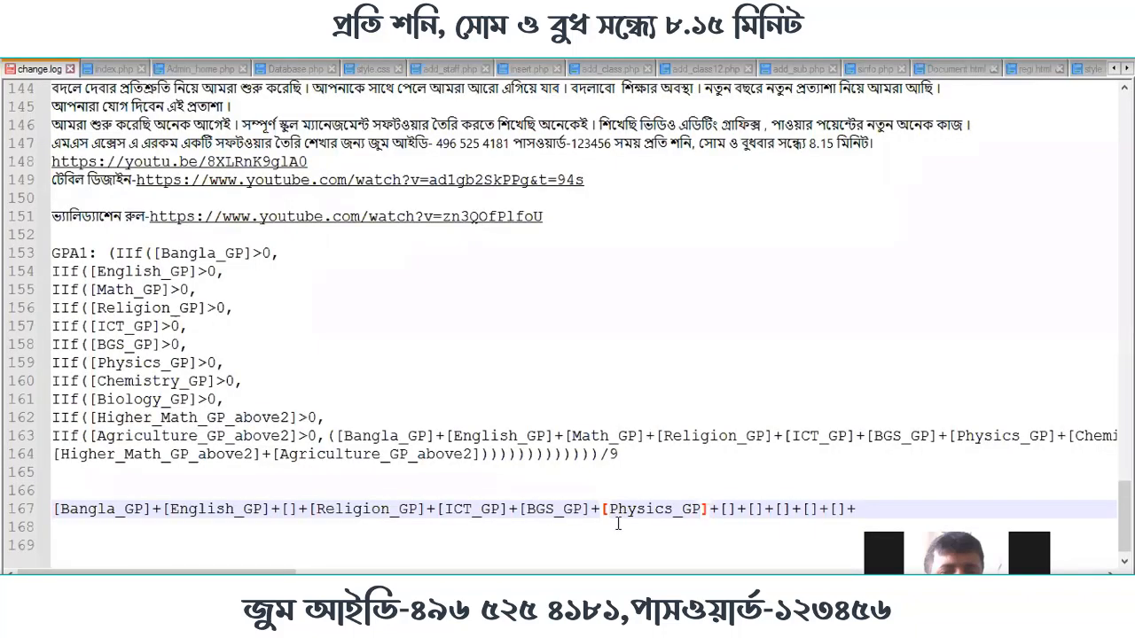
right_click(725, 509)
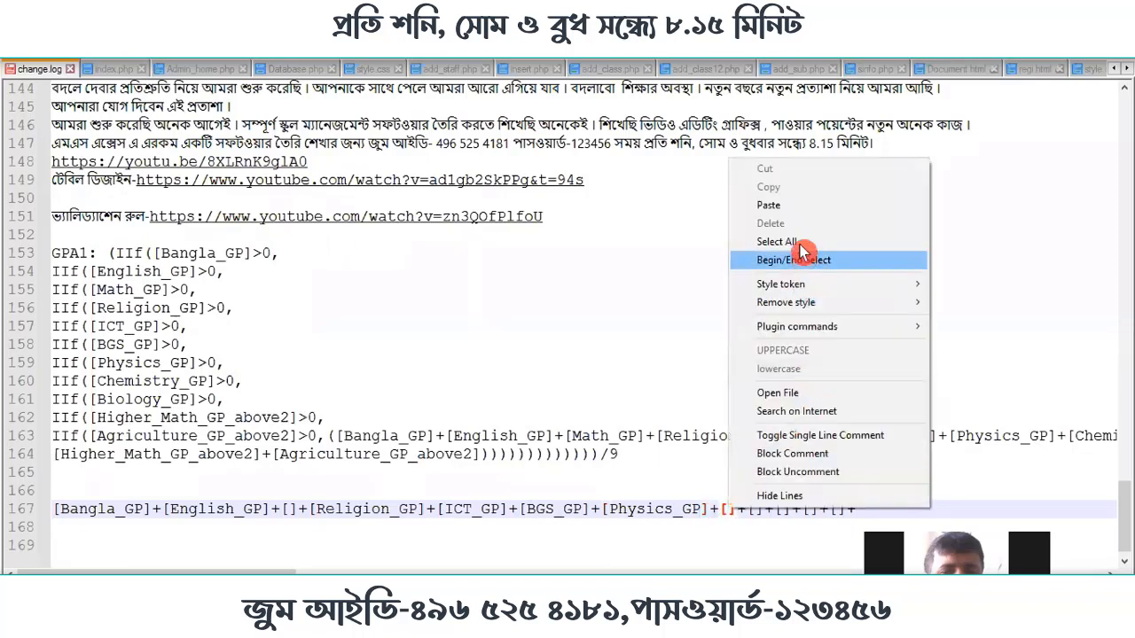
click(800, 165)
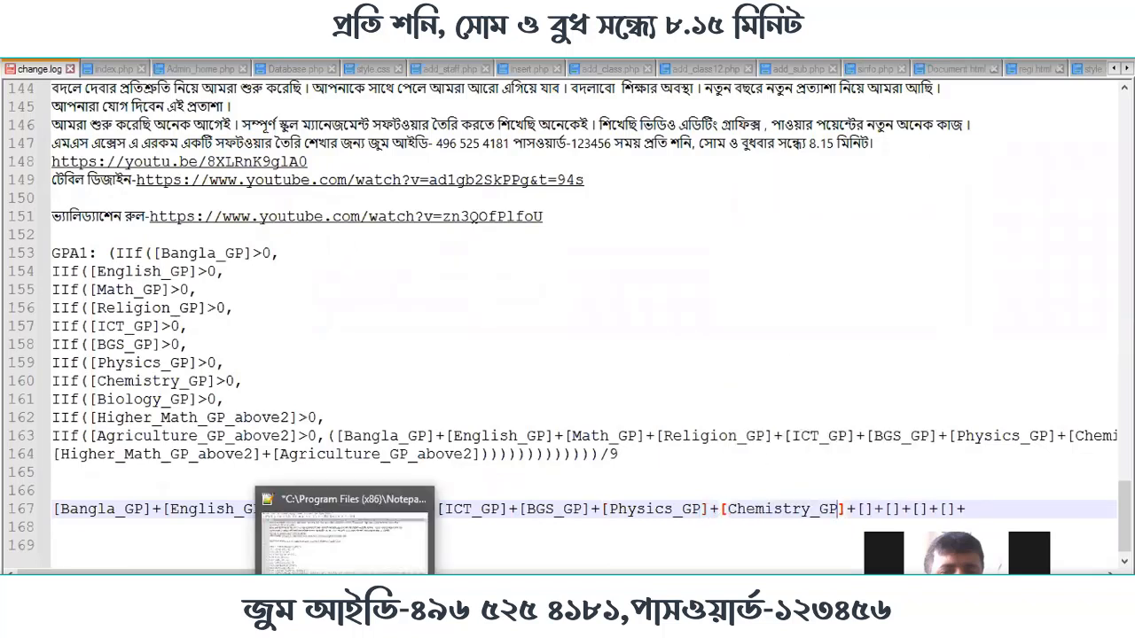
Copy the Biology_GP field name from the query grid into the bracket pair after Chemistry_GP on line 167 of change.log
click(345, 623)
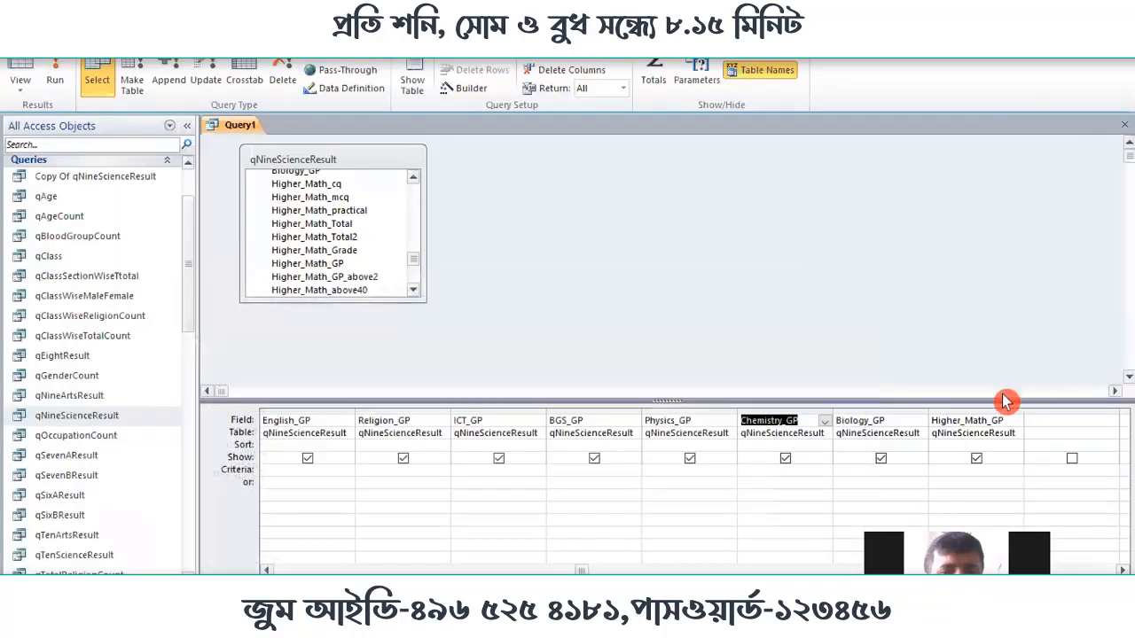
double_click(843, 420)
right_click(853, 421)
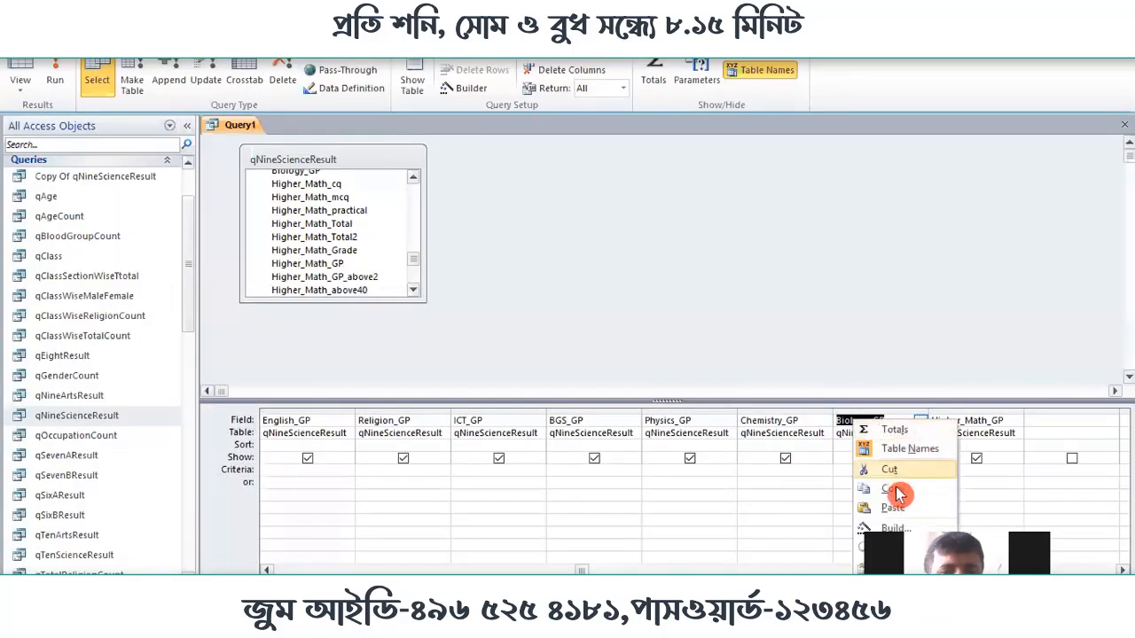
click(893, 489)
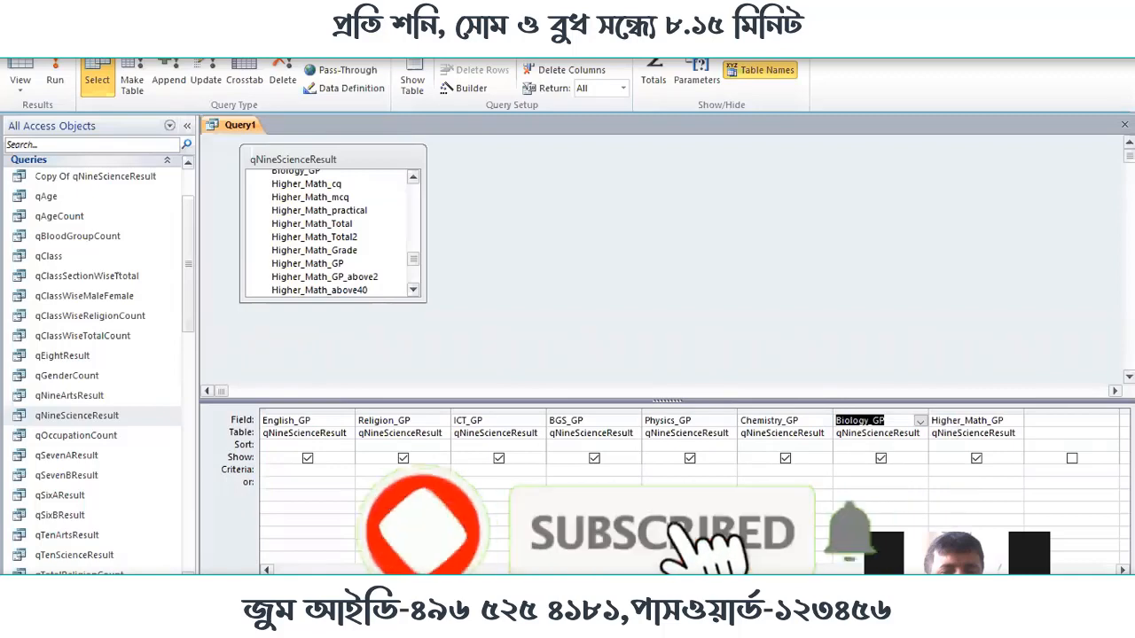
click(345, 623)
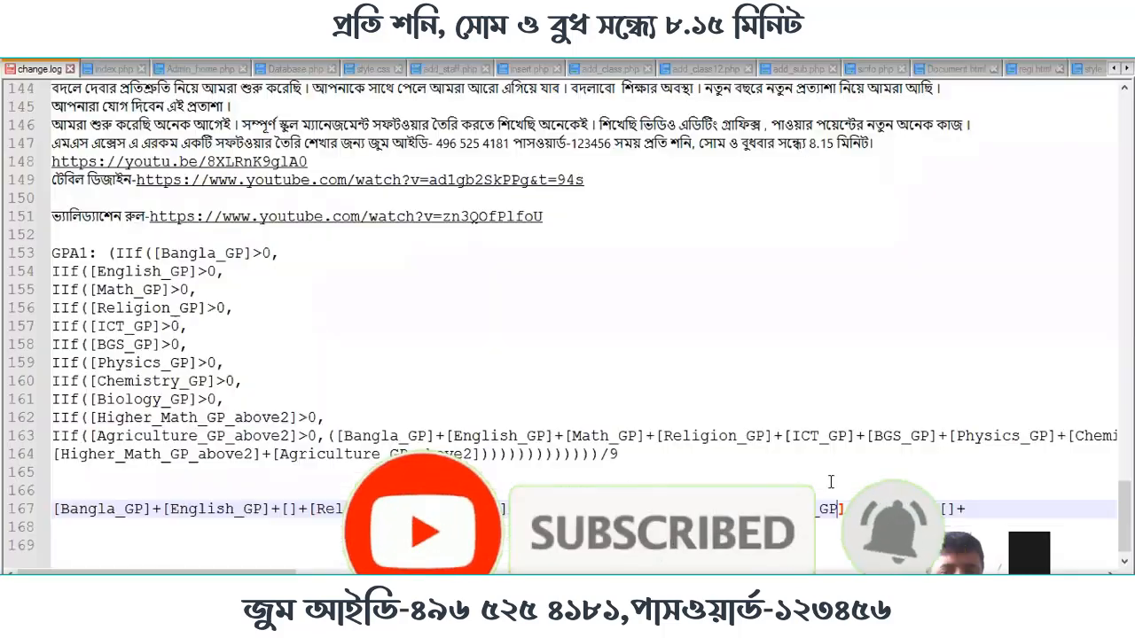
right_click(863, 502)
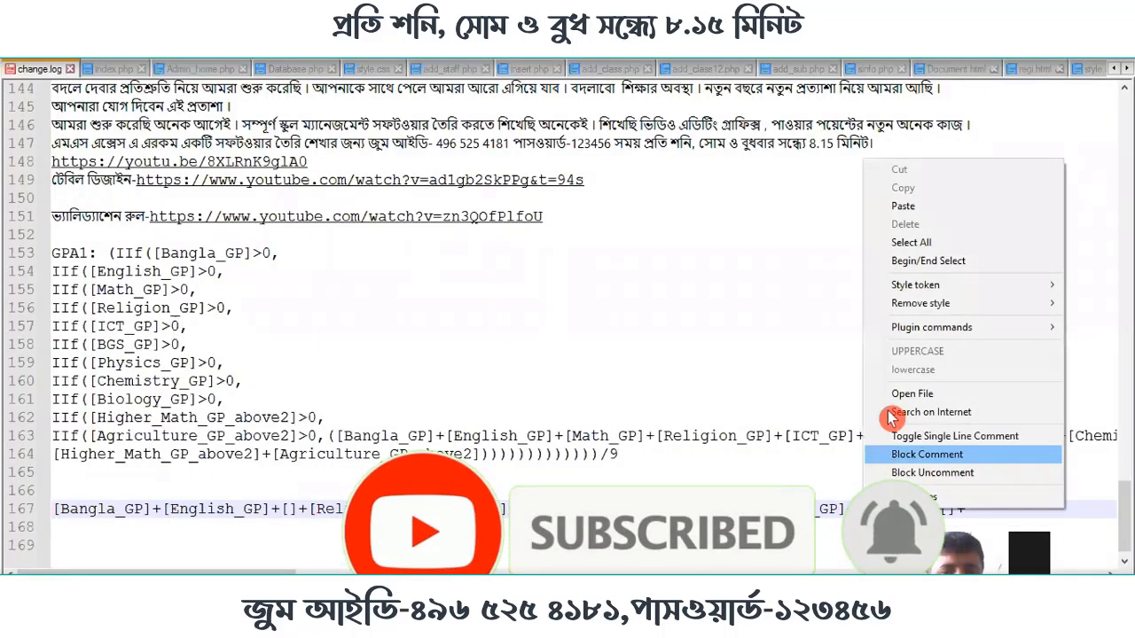
click(902, 205)
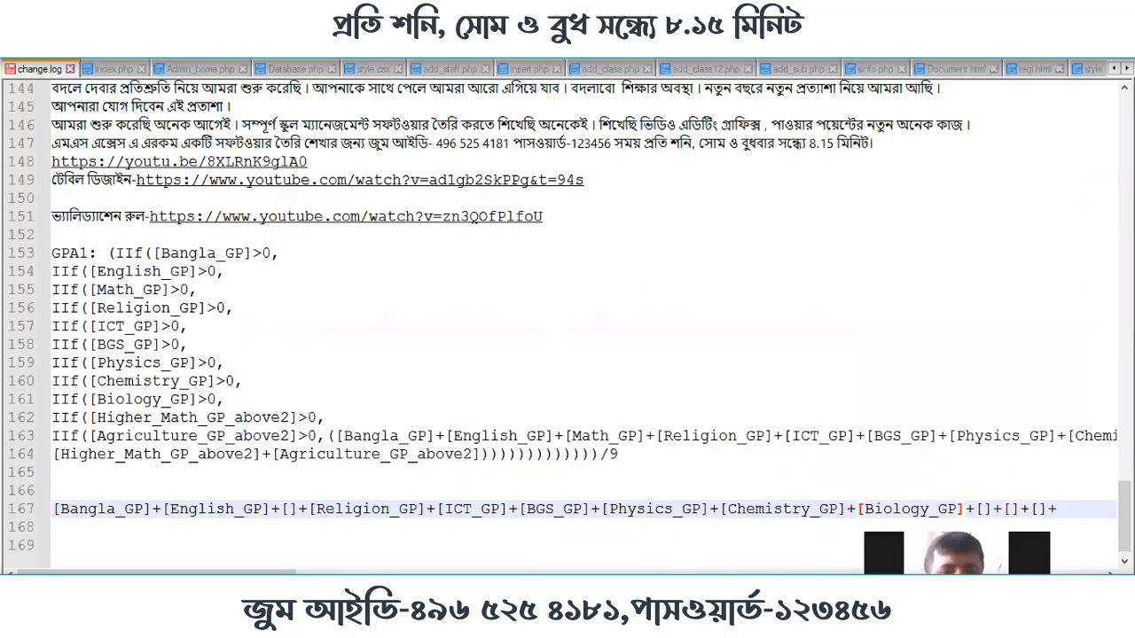
Switch to Query1 in Access and insert the Math_GP field into the grid between English_GP and Religion_GP
click(344, 623)
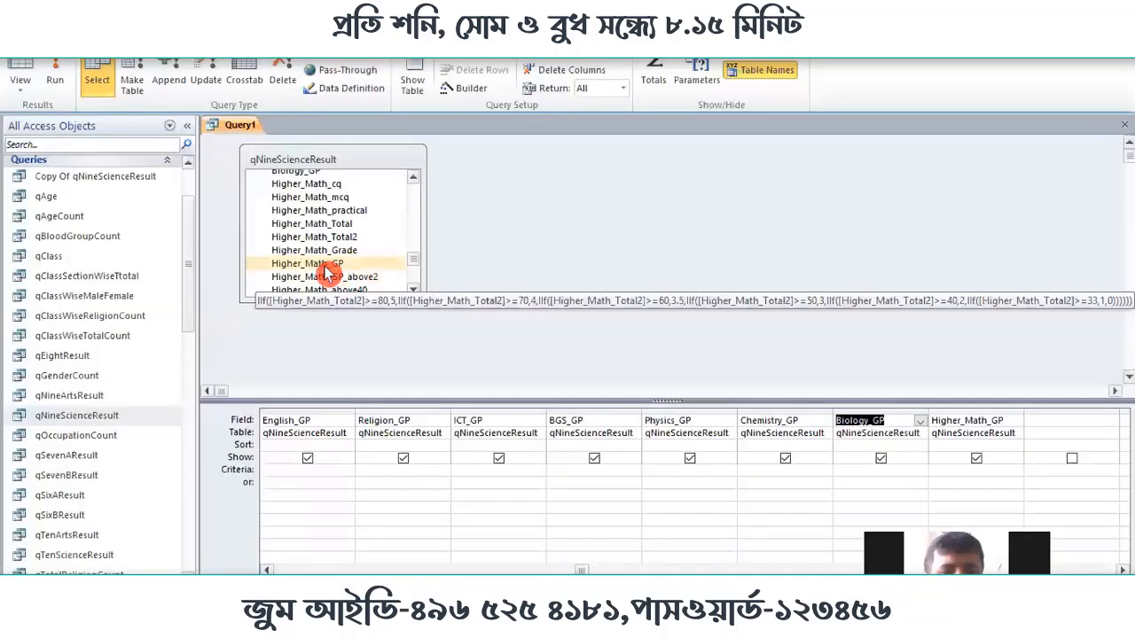
scroll(359, 277, up, 8)
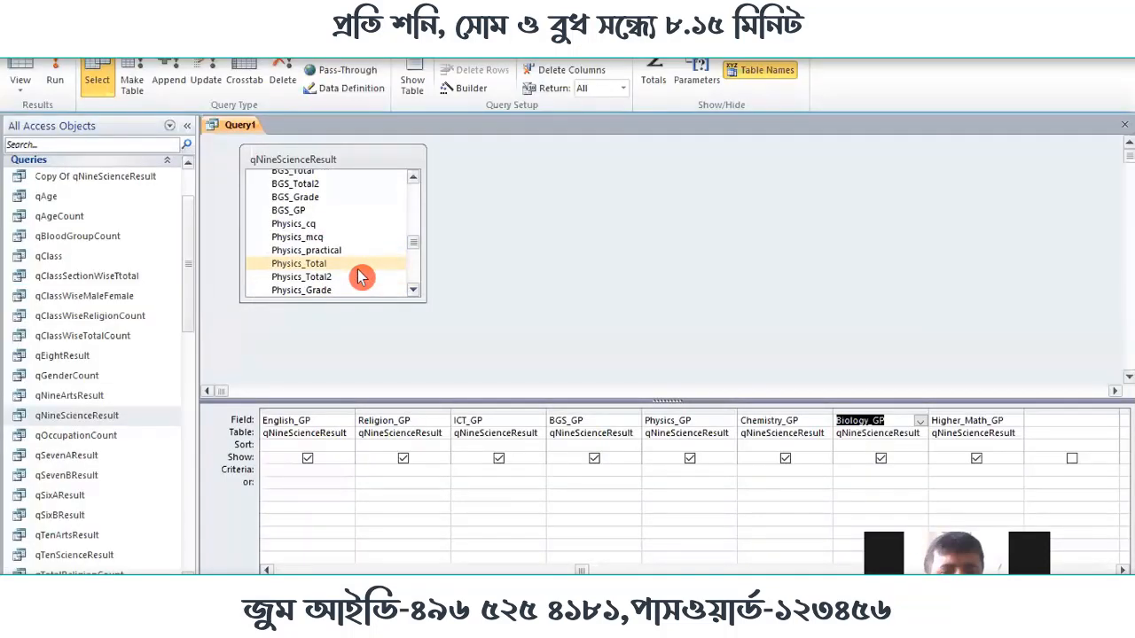
scroll(354, 266, up, 4)
scroll(345, 260, up, 4)
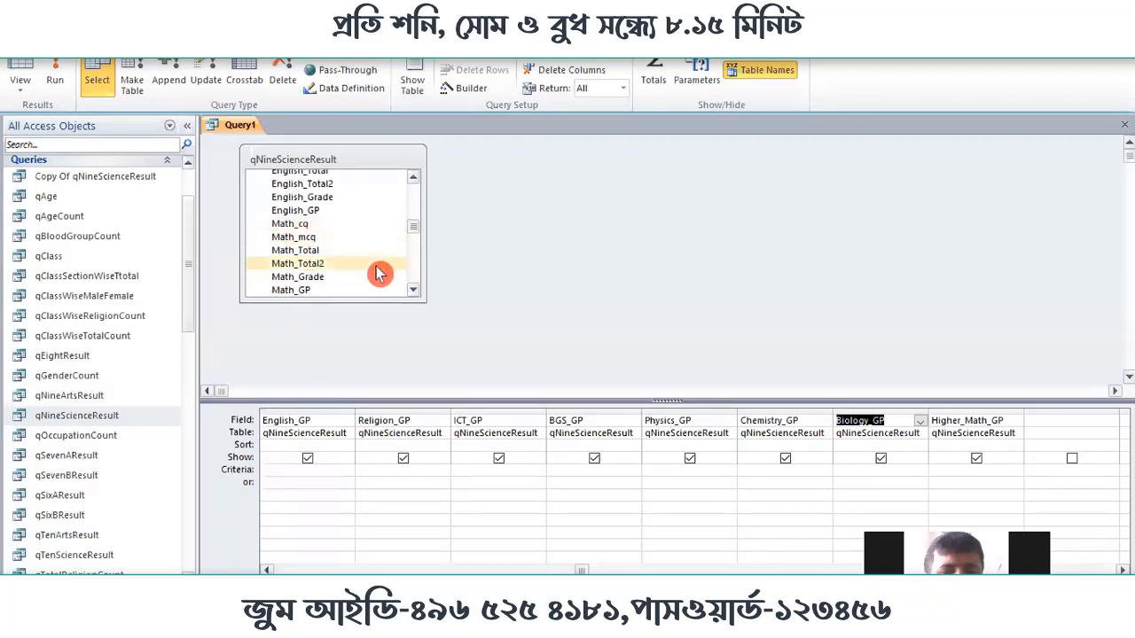
scroll(314, 286, down, 1)
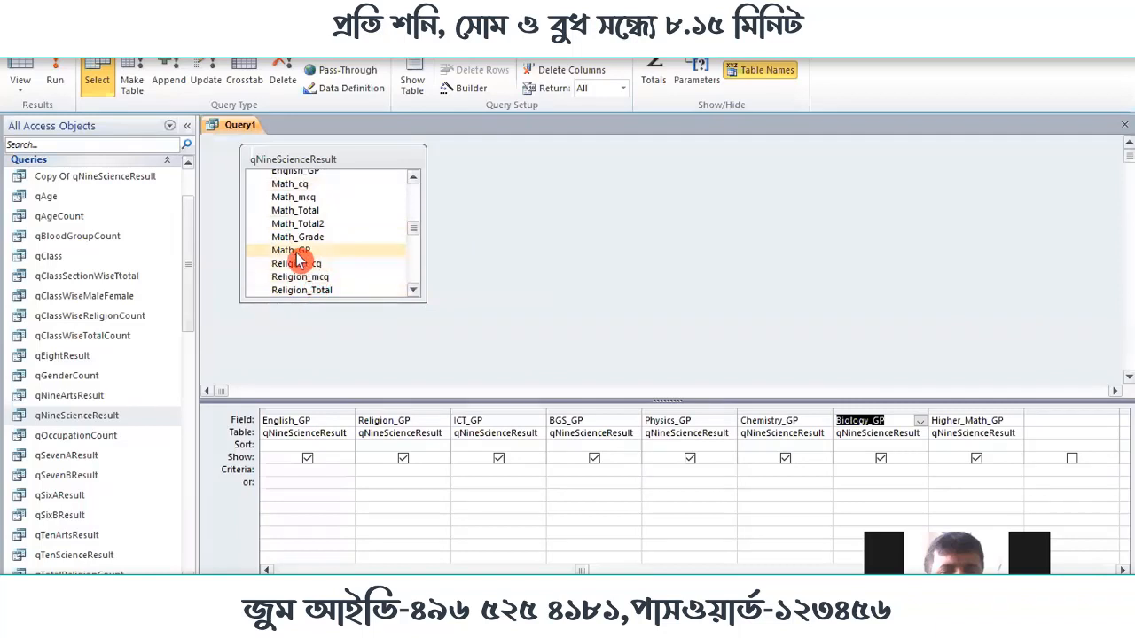
drag(300, 251, 381, 435)
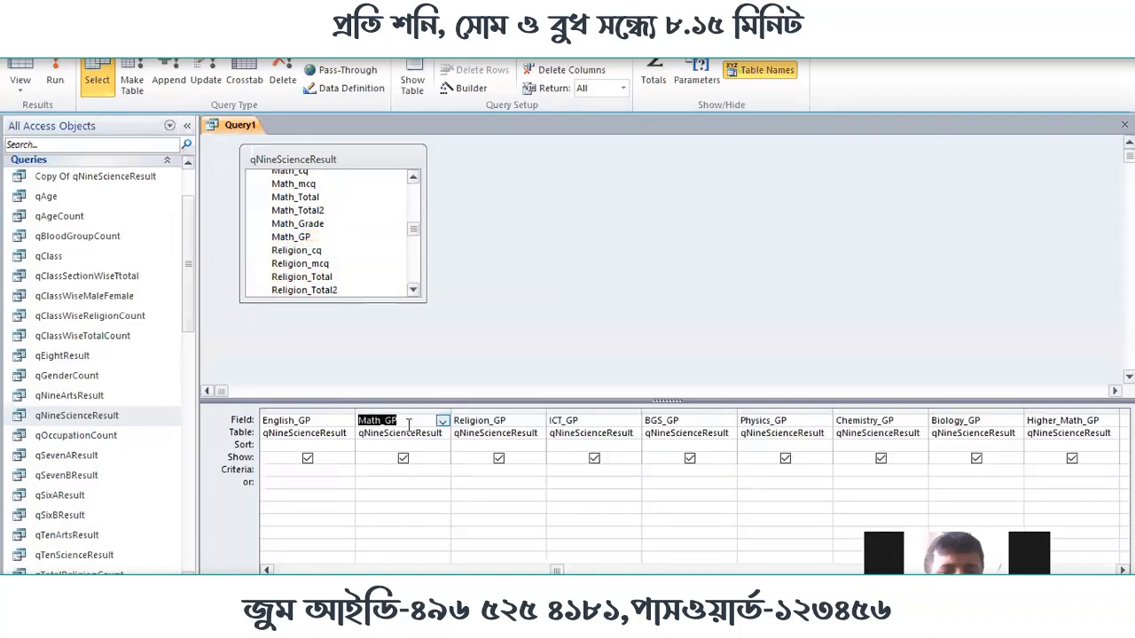
Copy the Math_GP field name from the query grid into the empty third bracket pair on line 167 of change.log
right_click(381, 420)
click(420, 488)
key(alt+Tab)
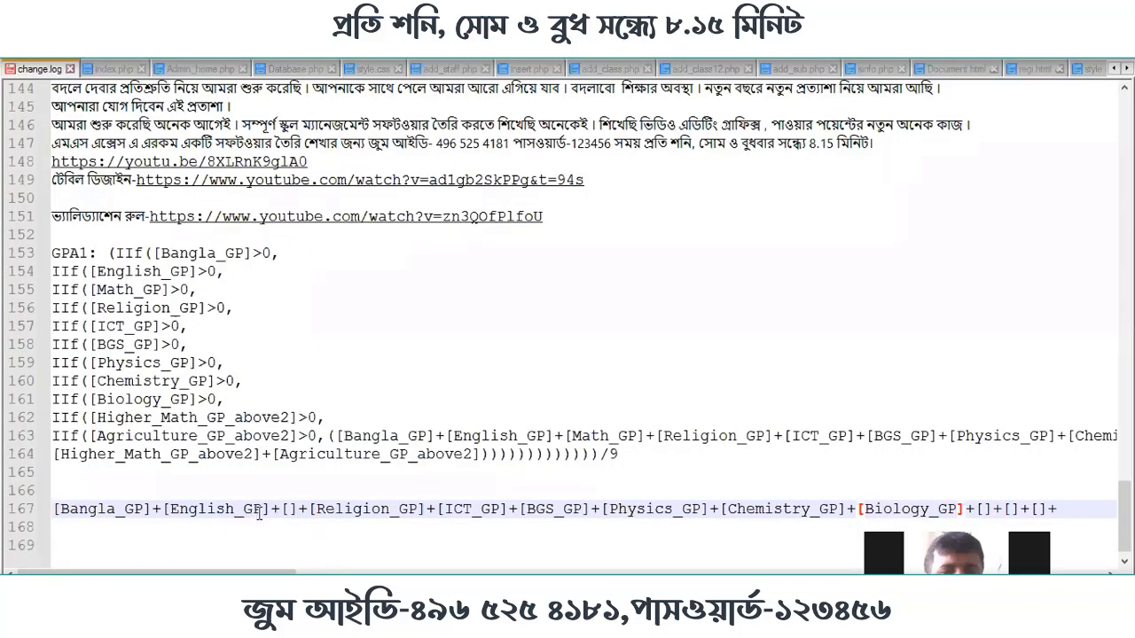
right_click(288, 509)
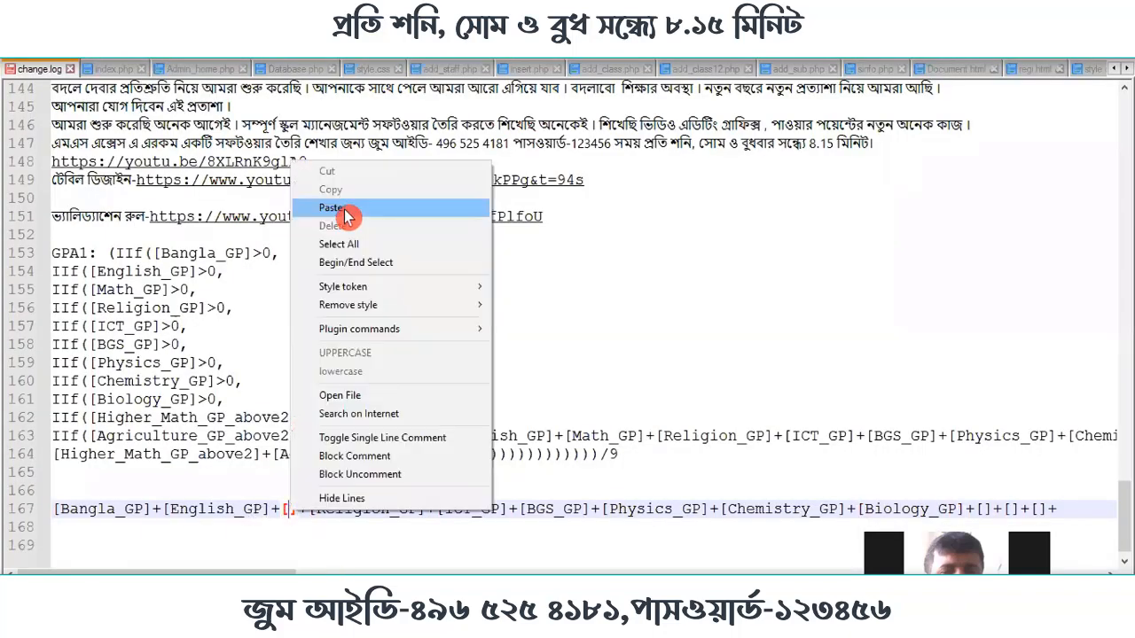
click(352, 221)
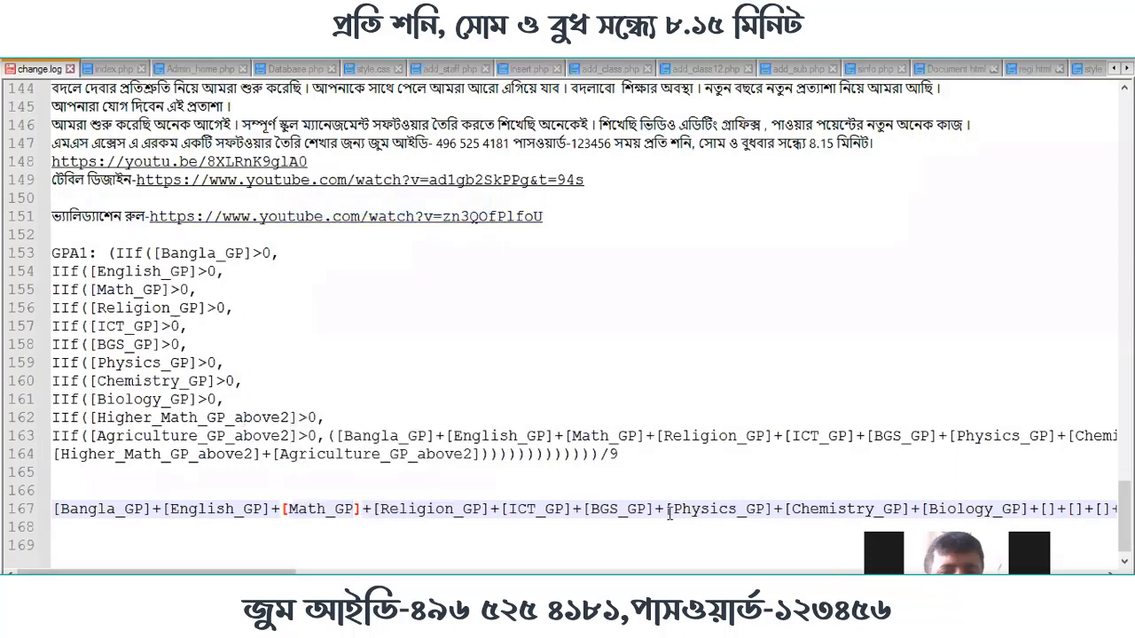
Copy the sum expression on line 167 from [Bangla_GP] through [Biology_GP], leaving out the trailing empty brackets
drag(1029, 509, 40, 508)
click(55, 508)
drag(1031, 509, 49, 510)
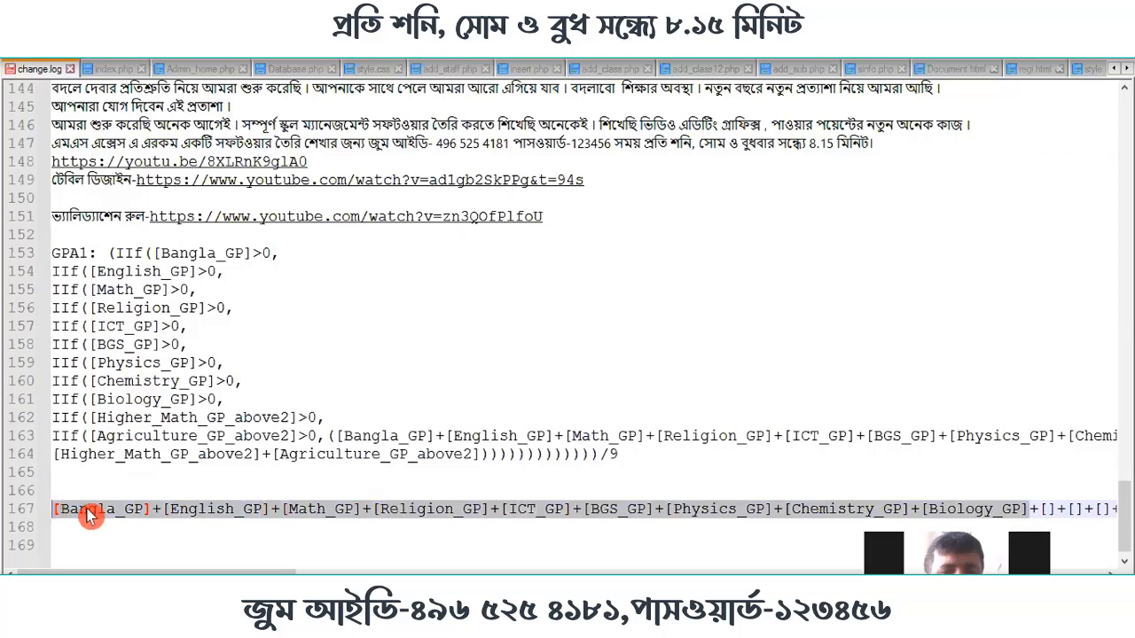
right_click(89, 516)
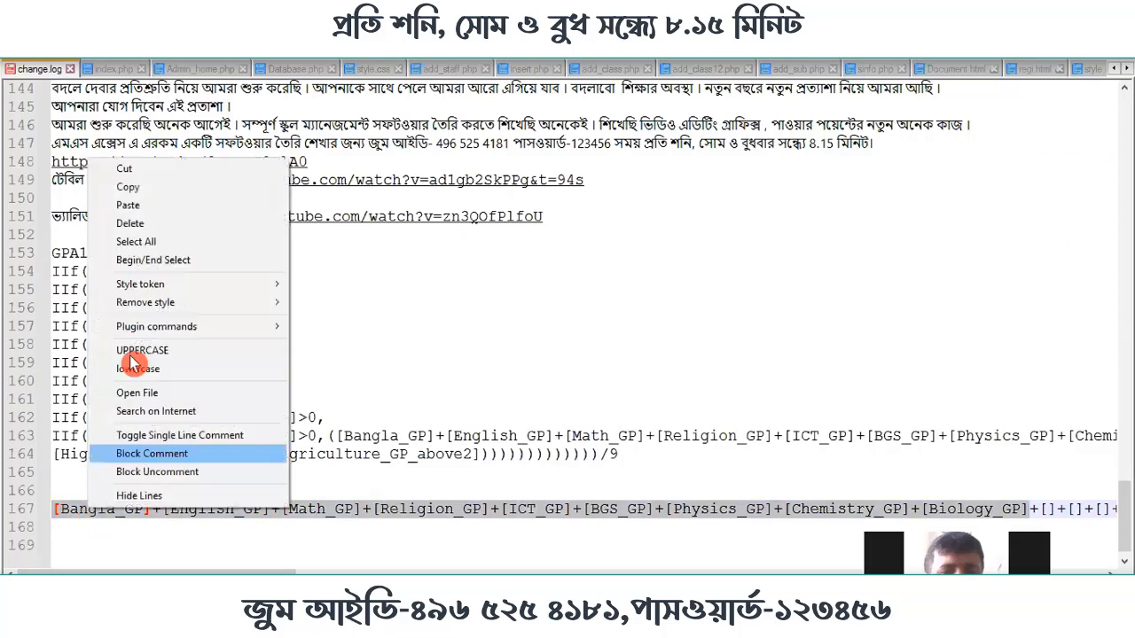
click(137, 189)
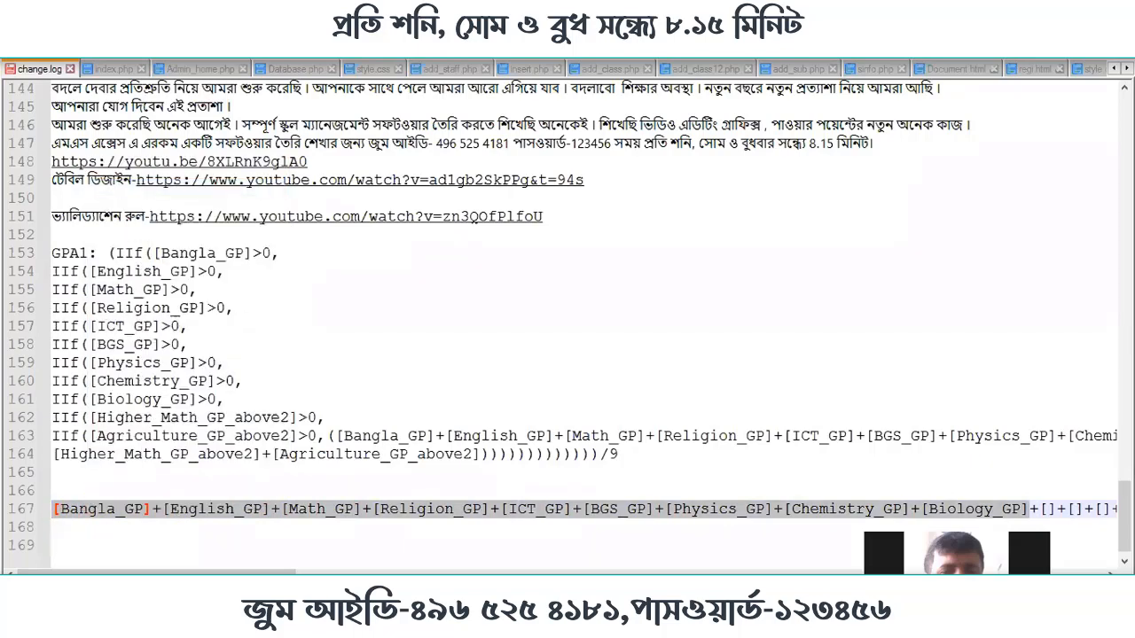
Add a calculated field Totalgp after Higher_Math_GP in the Access query grid, using the copied sum of [Bangla_GP] through [Biology_GP]
key(alt+Tab)
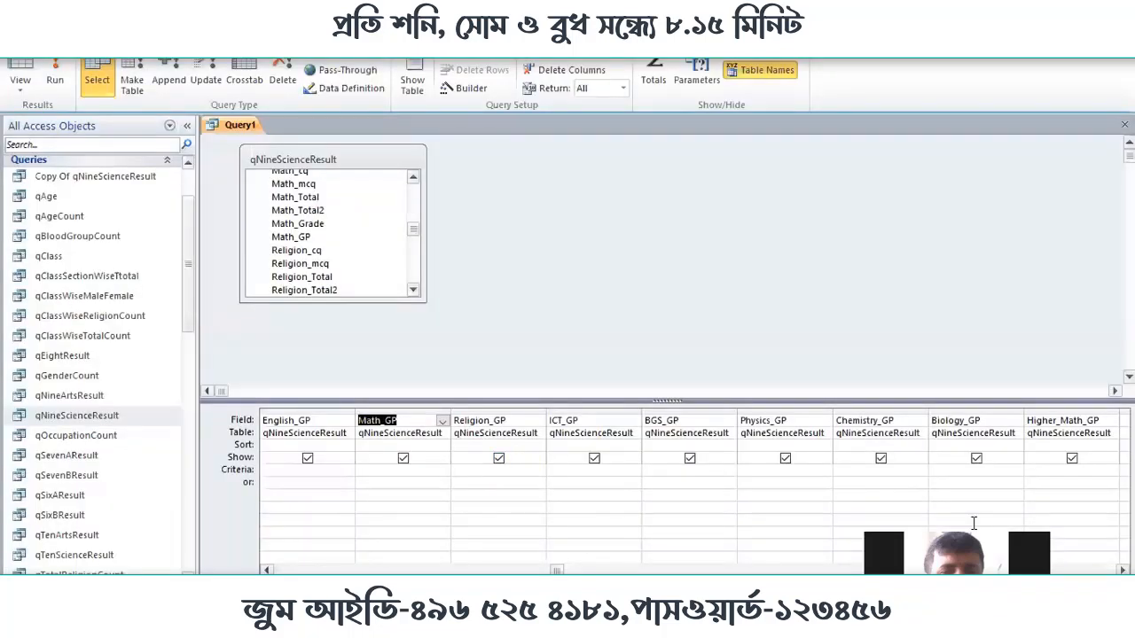
drag(559, 570, 699, 570)
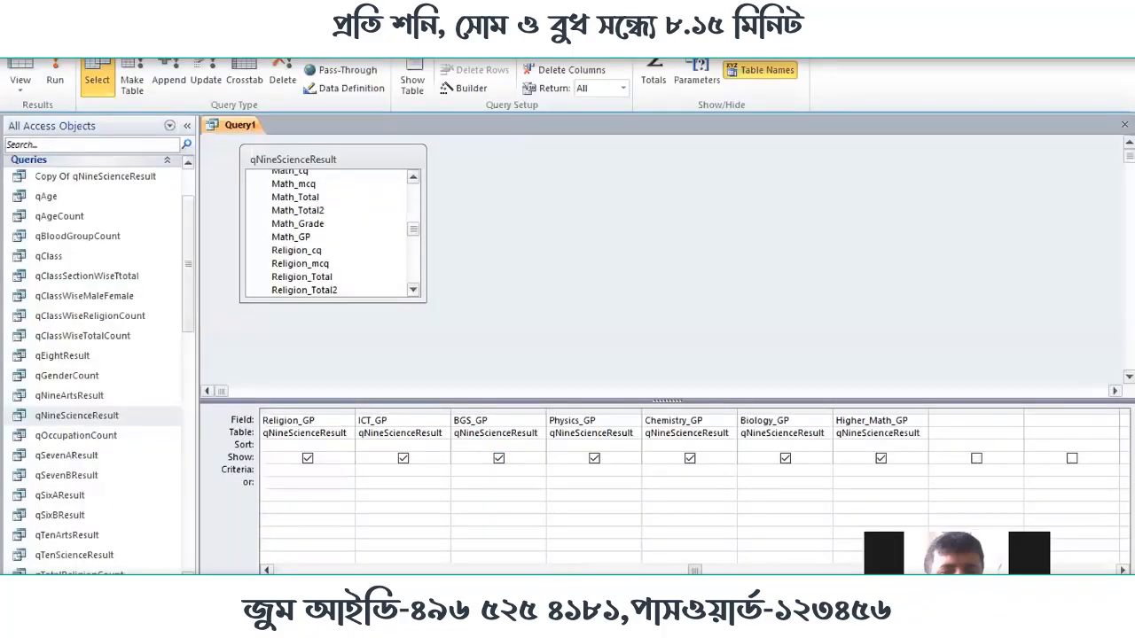
click(952, 420)
text(Tota)
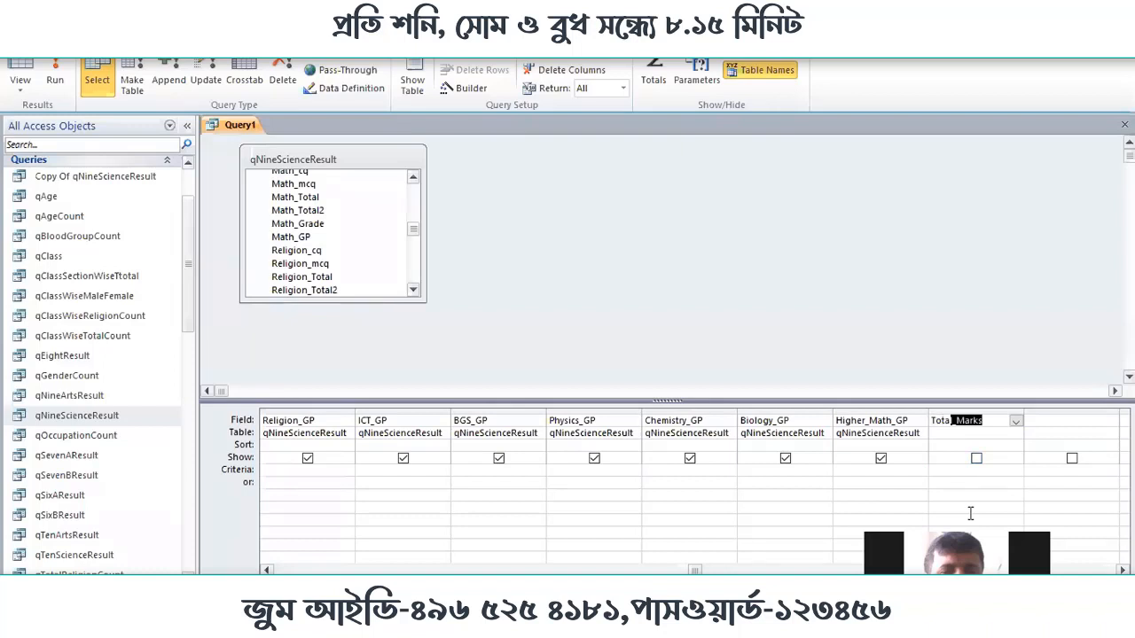
text(lg)
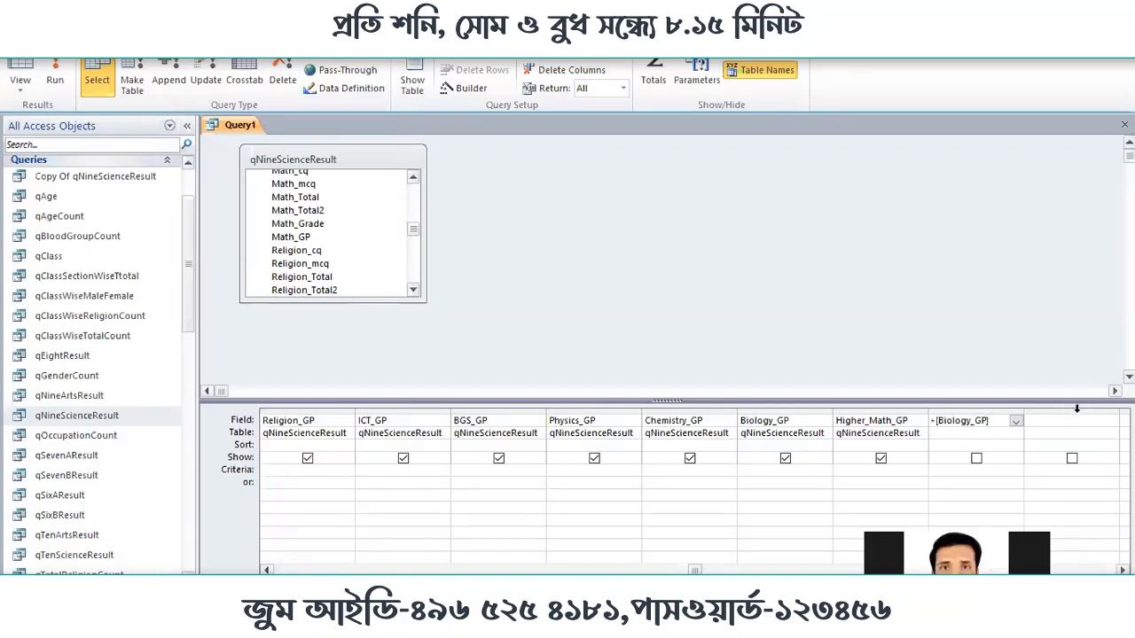
click(1005, 481)
Run the query and check the Totalgp column at the end of the results
click(52, 70)
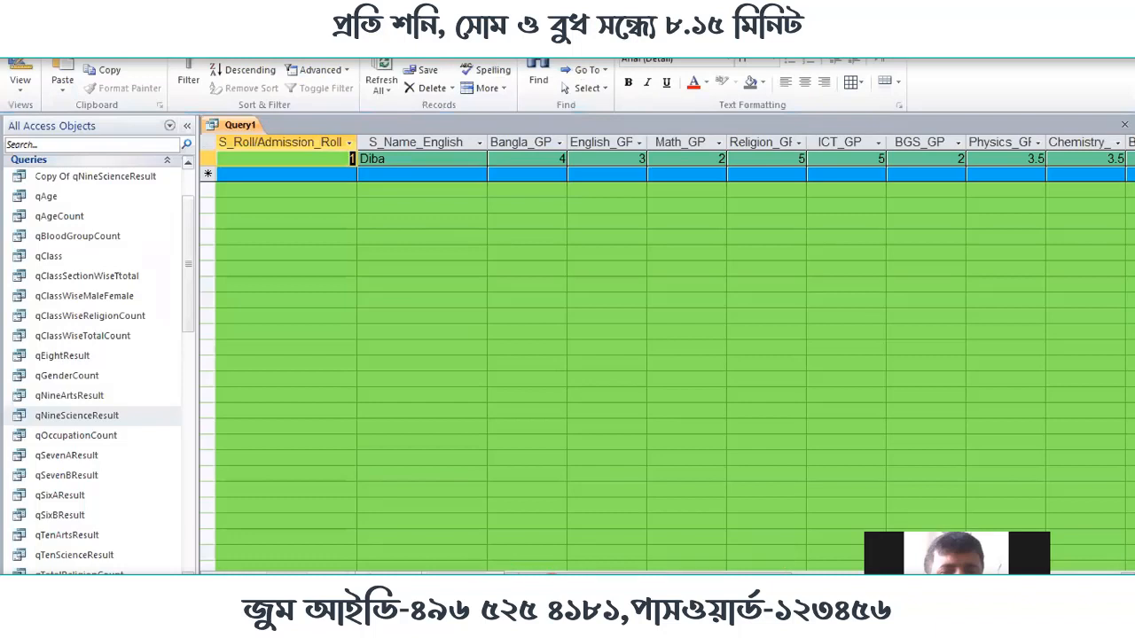
drag(498, 578, 722, 578)
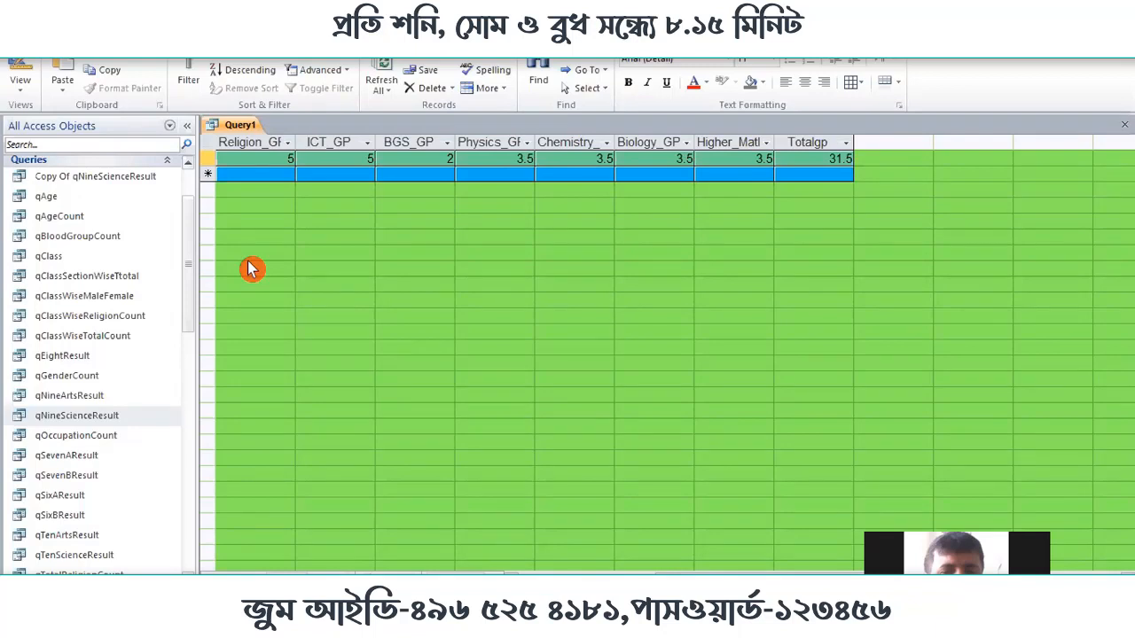
Return the query to design view and start a new expression beginning with "Add" on line 168 of change.log
click(22, 71)
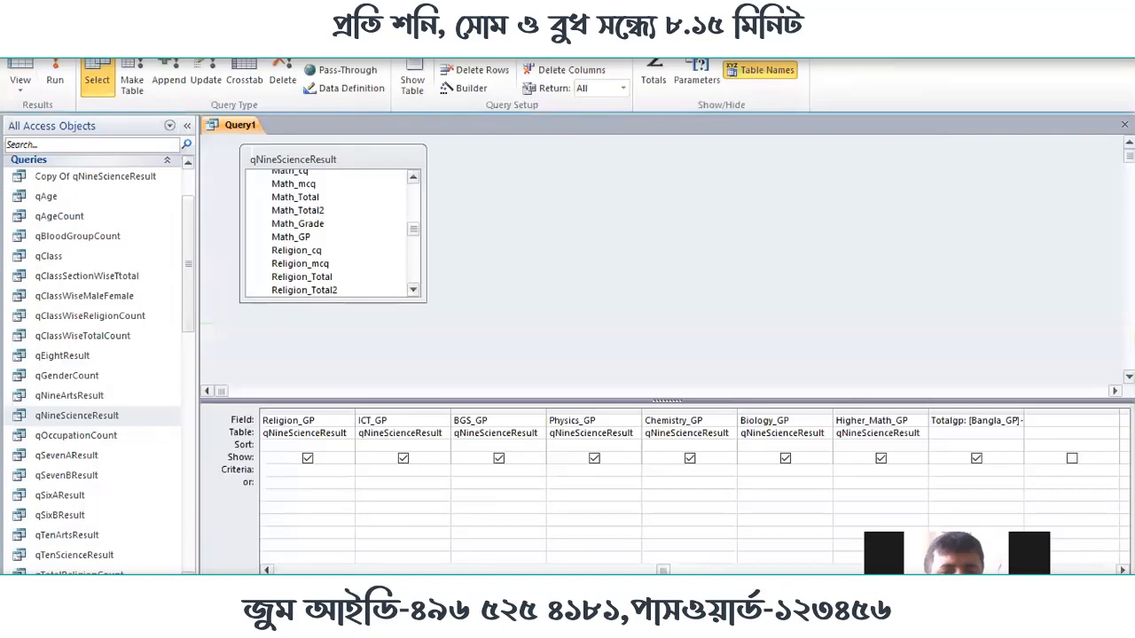
key(alt+Tab)
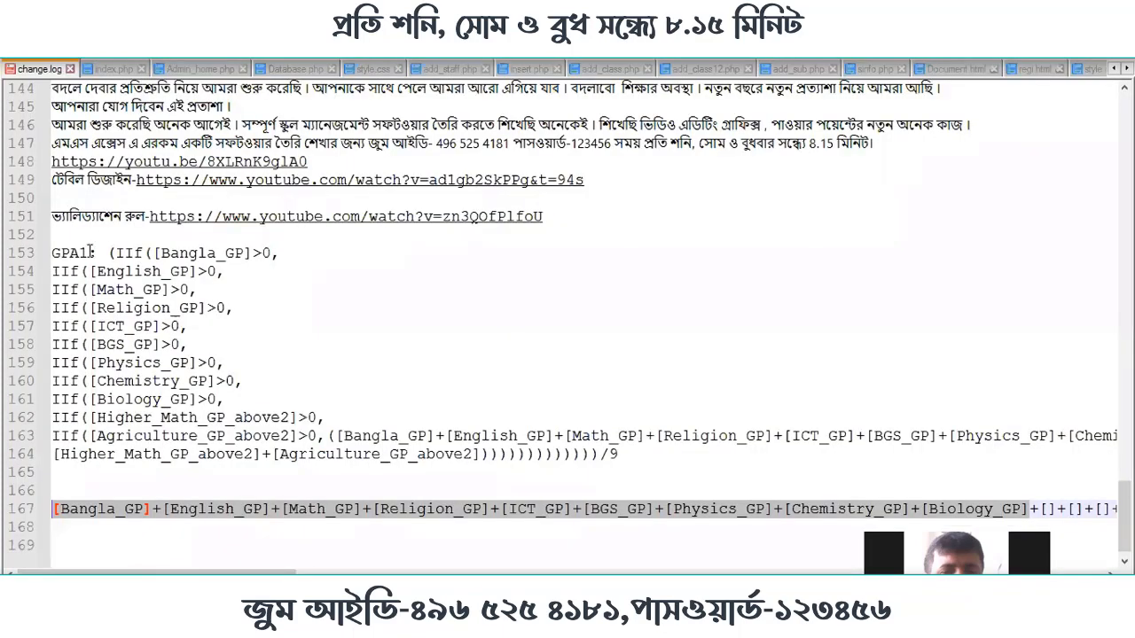
click(110, 532)
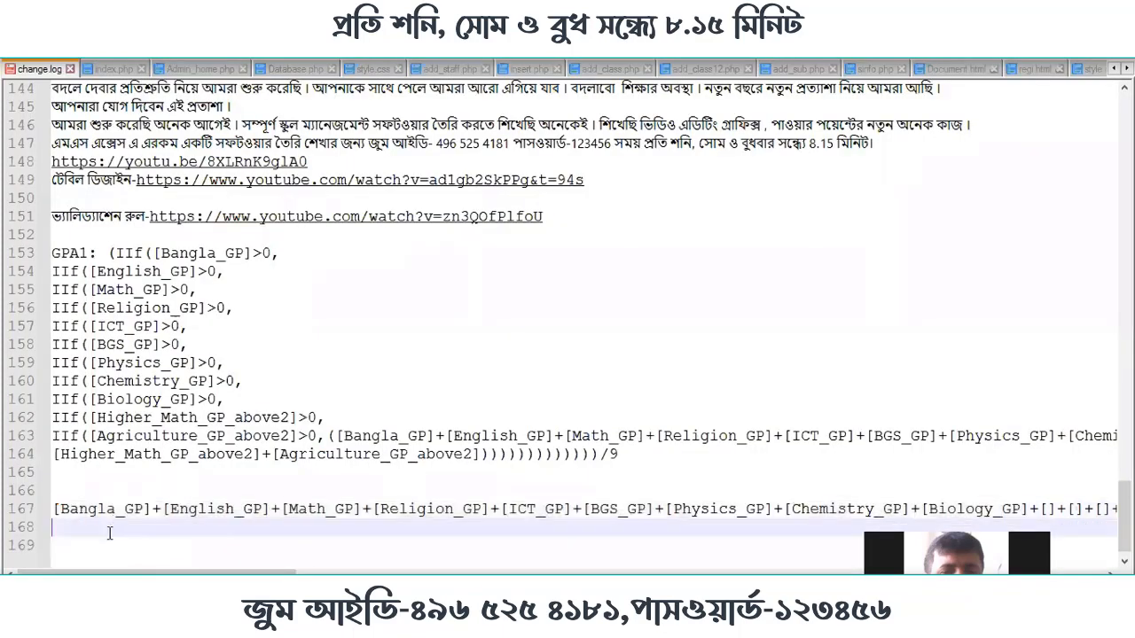
text(Add)
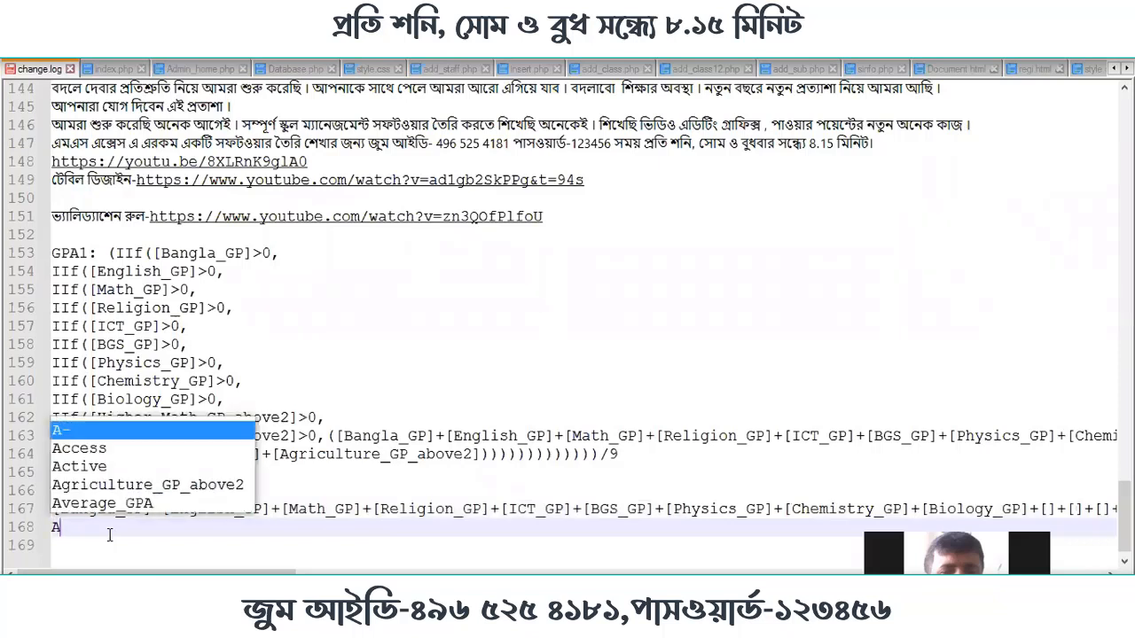
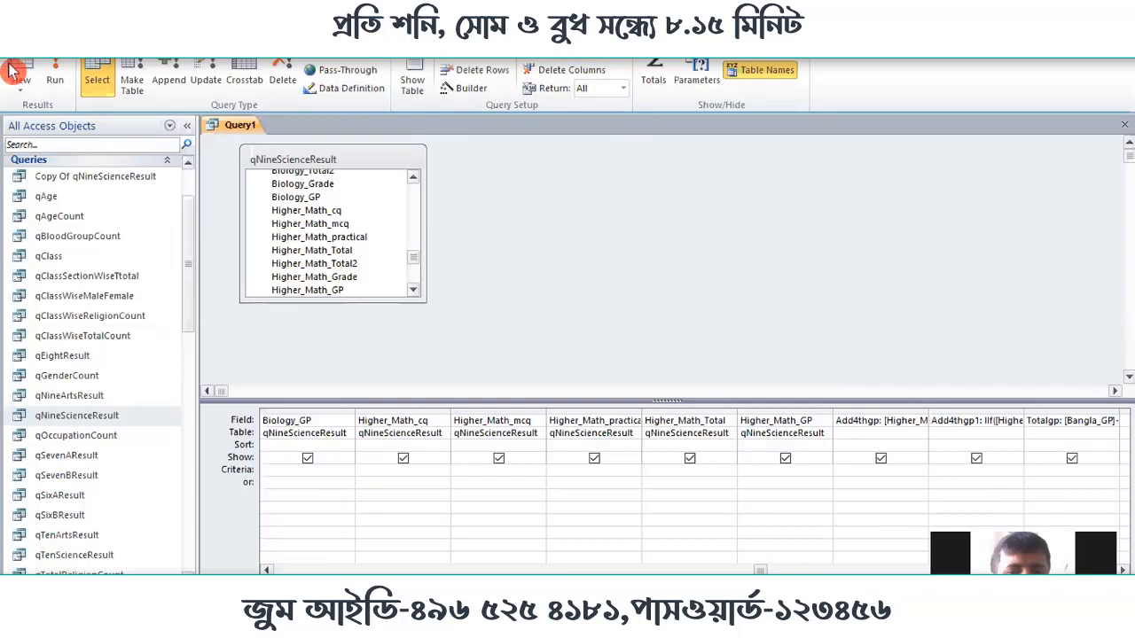
Run the query in Access and check the Higher_Math_GP, Add4thgp, Add4thgp1 and Totalgp values at the end of the results
click(55, 78)
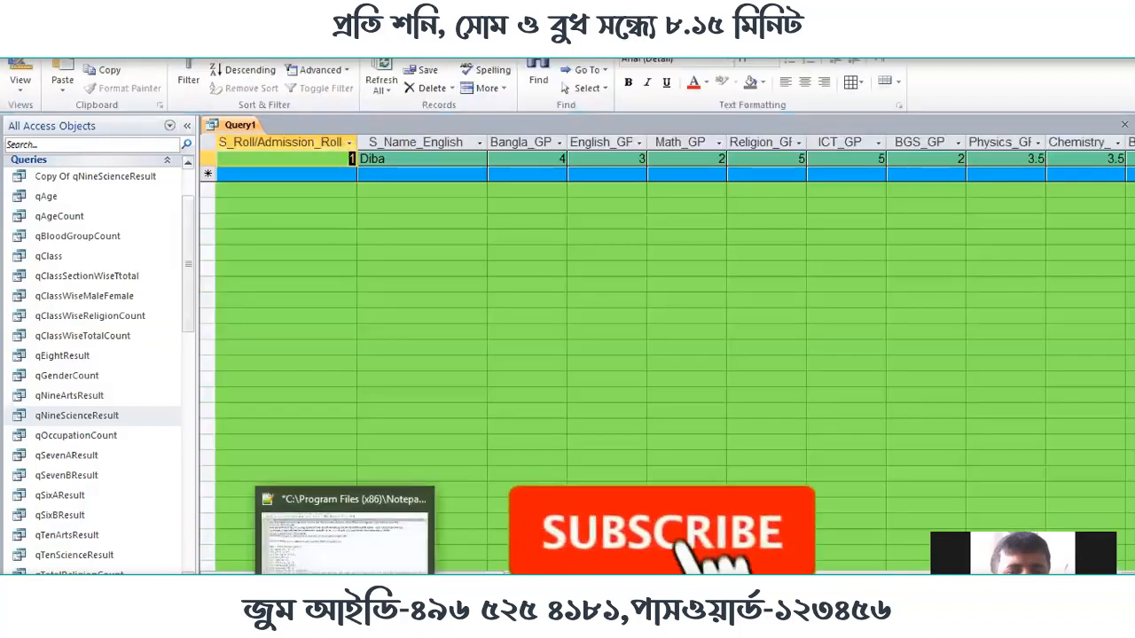
scroll(674, 355, right, 10)
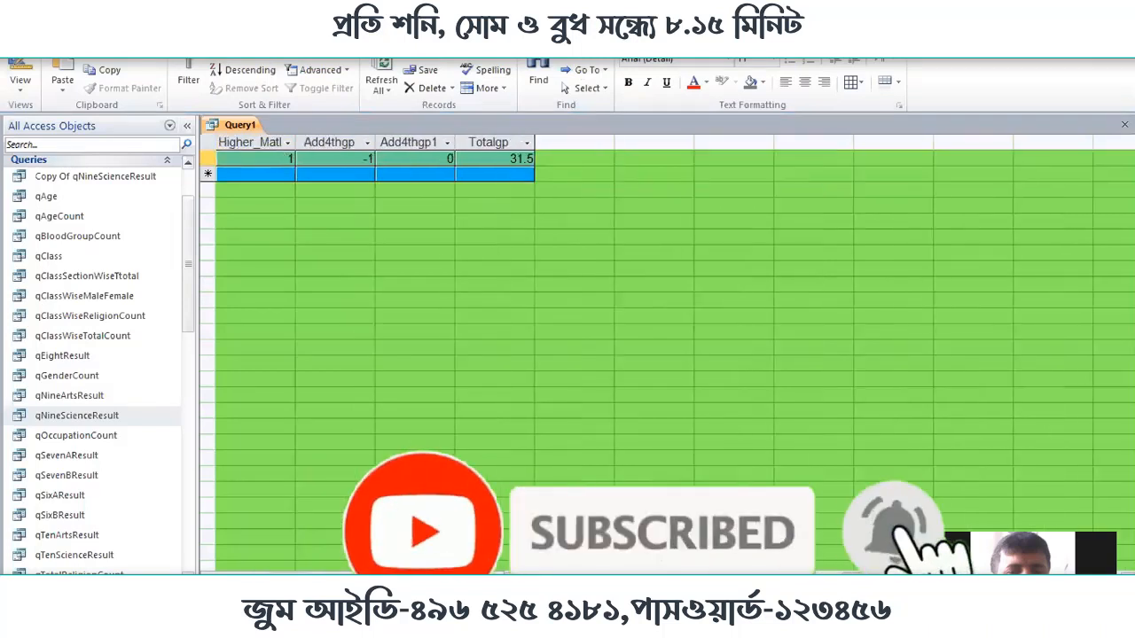
scroll(405, 222, left, 1)
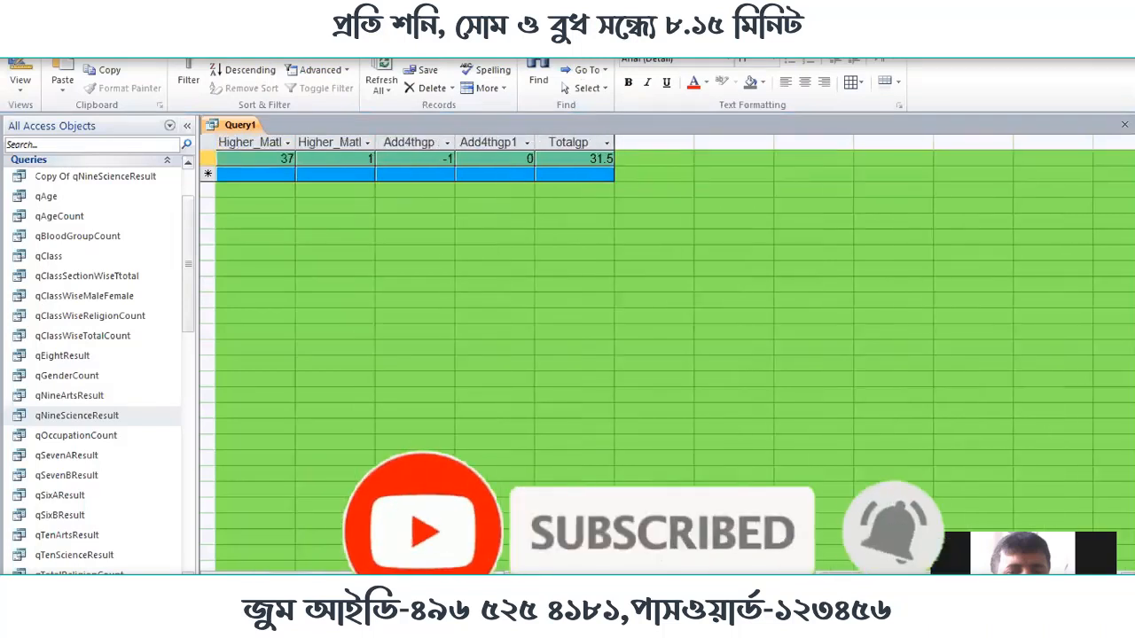
click(499, 158)
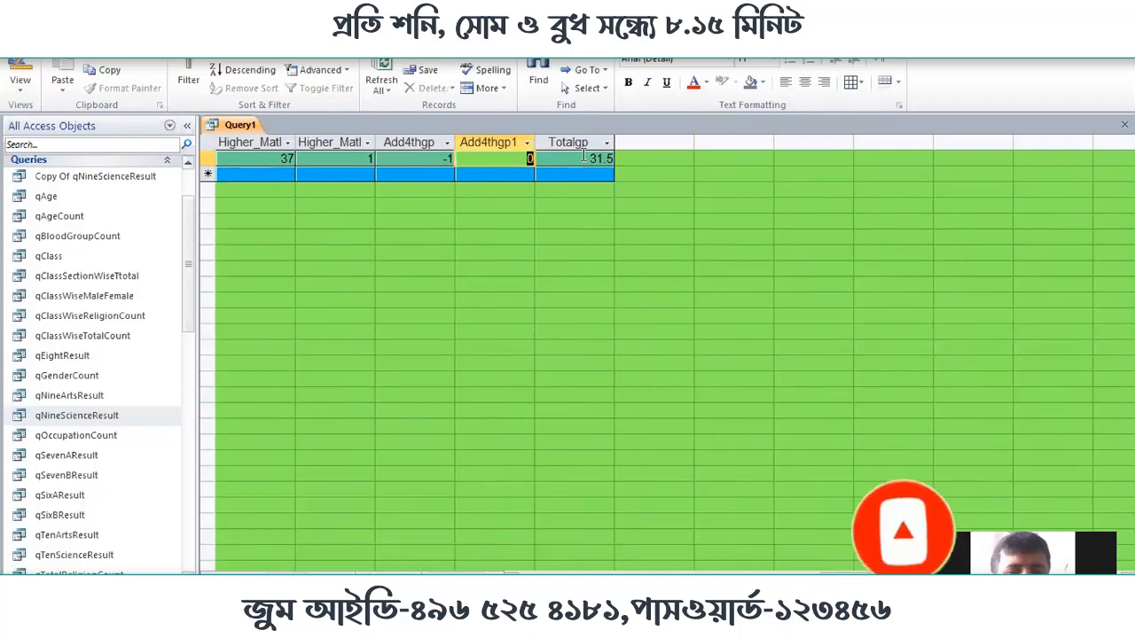
click(584, 156)
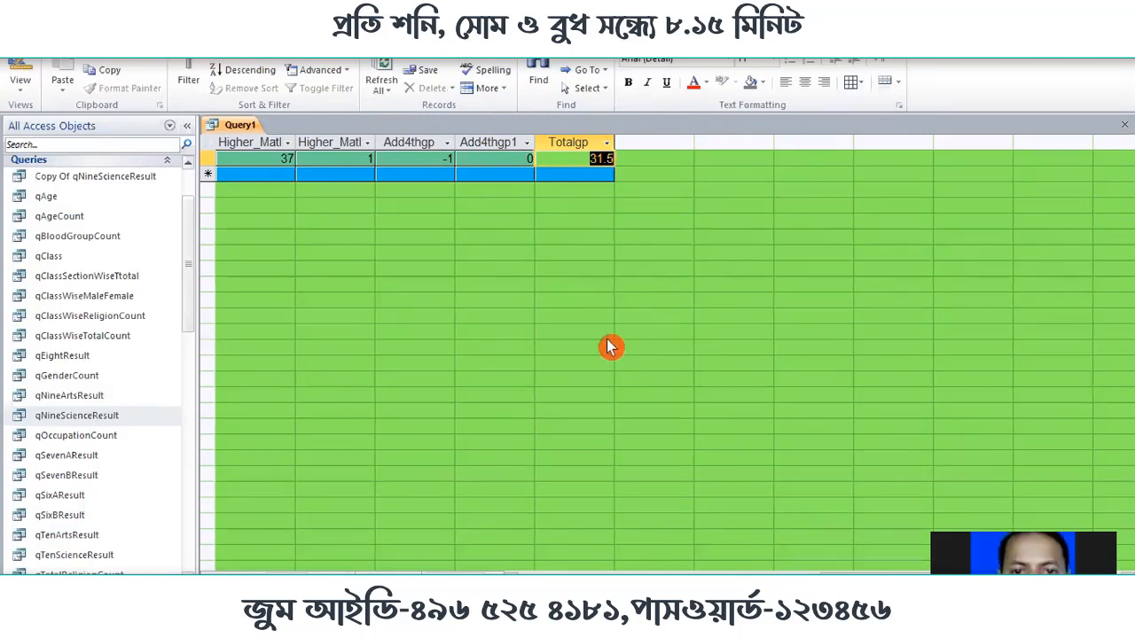
double_click(450, 158)
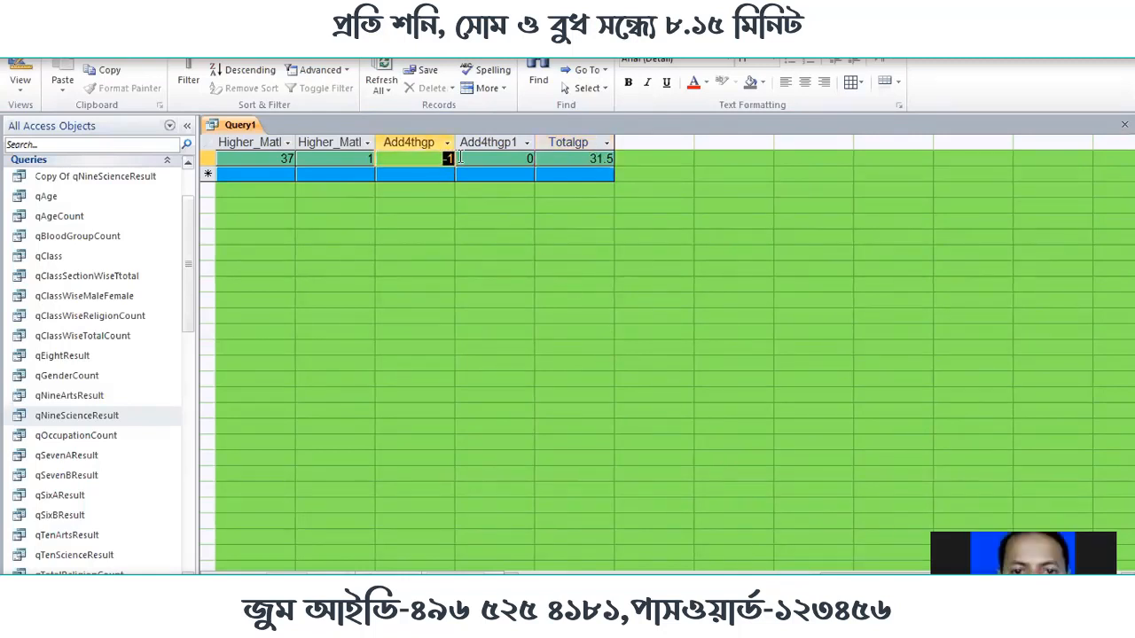
drag(346, 160, 382, 162)
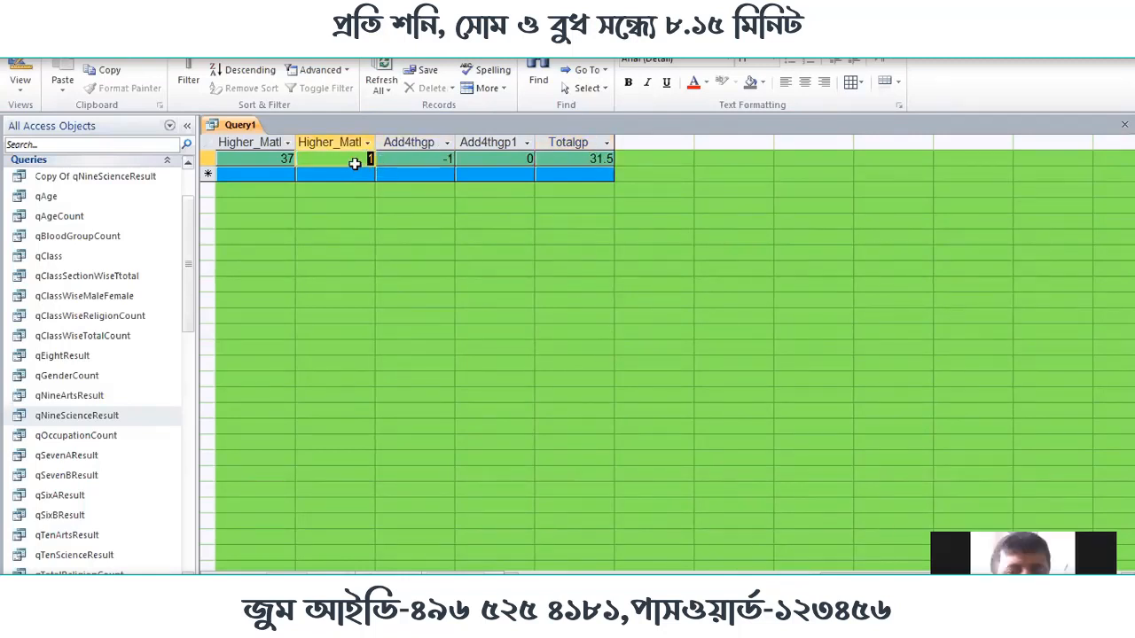
click(373, 160)
drag(385, 163, 389, 164)
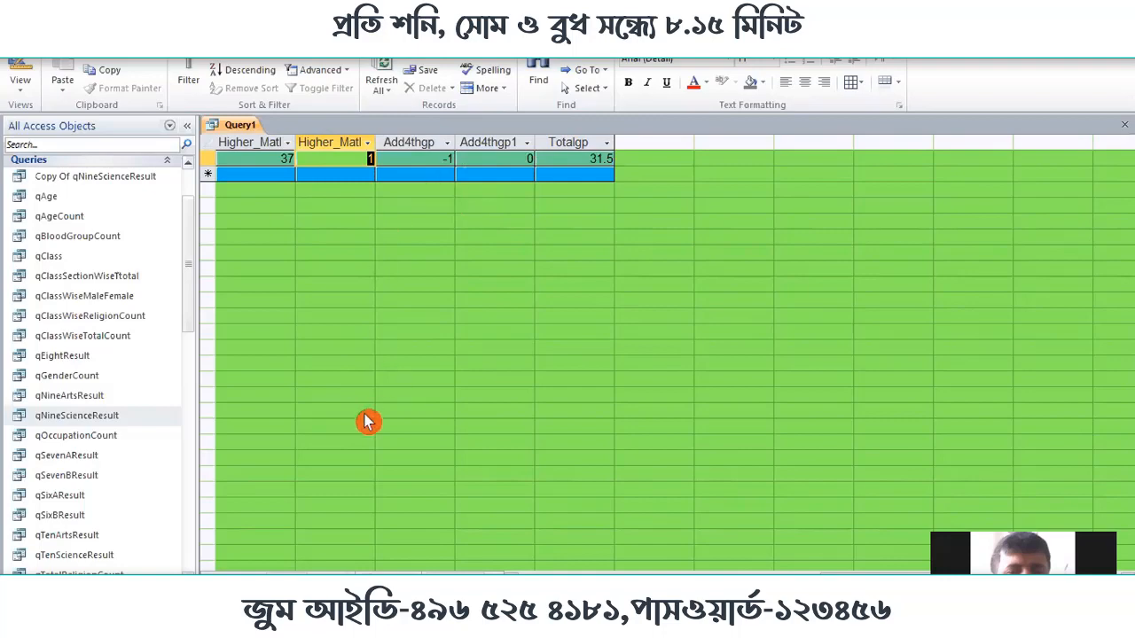
Review the Add4thgp1 expression on line 168 of change.log against the Totalgp value in the query results
click(355, 621)
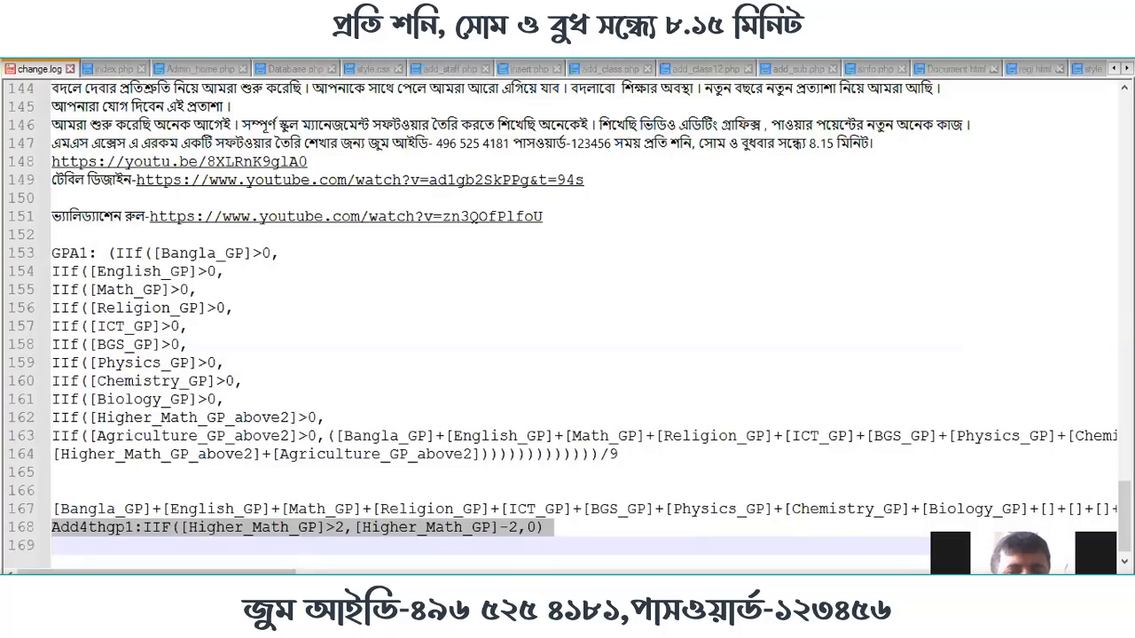
key(alt+Tab)
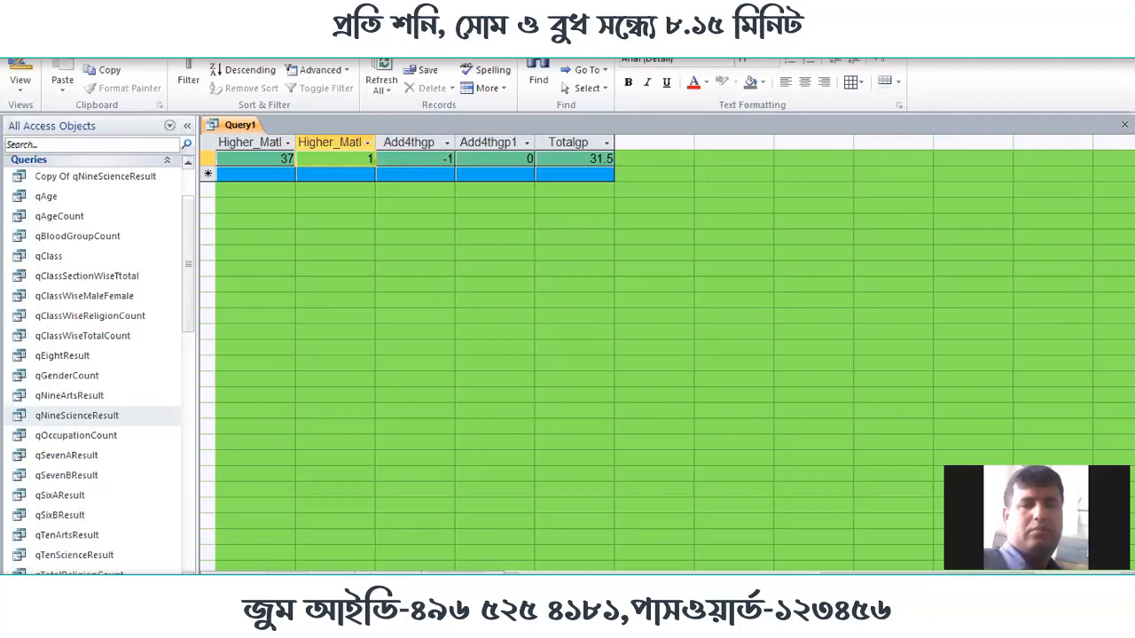
key(super+d)
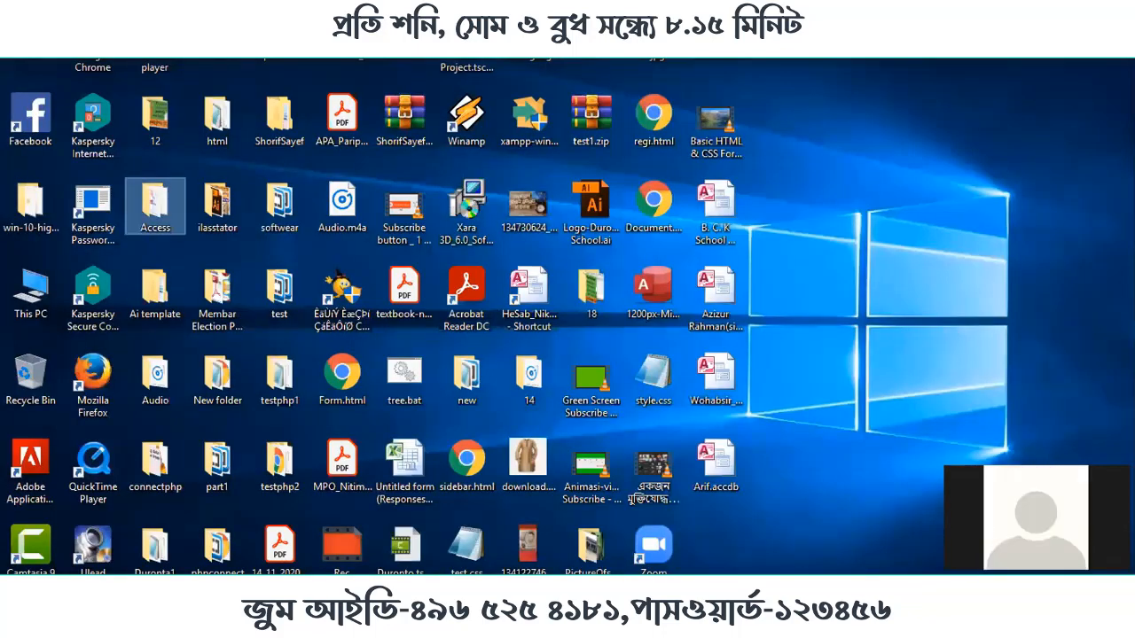
key(super+d)
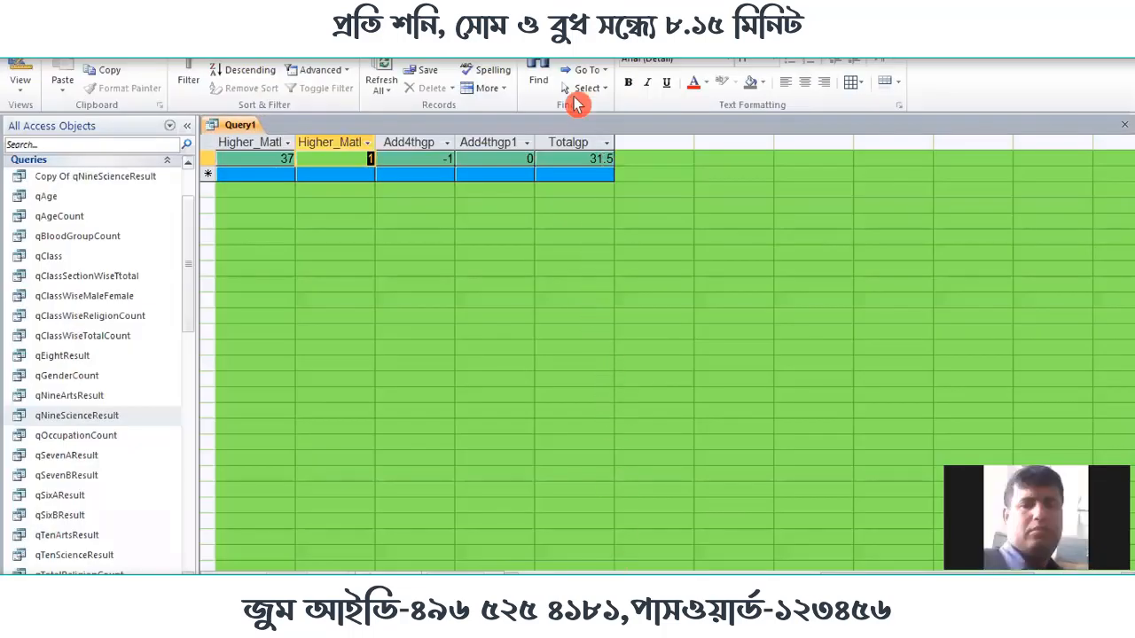
click(571, 152)
drag(574, 159, 610, 166)
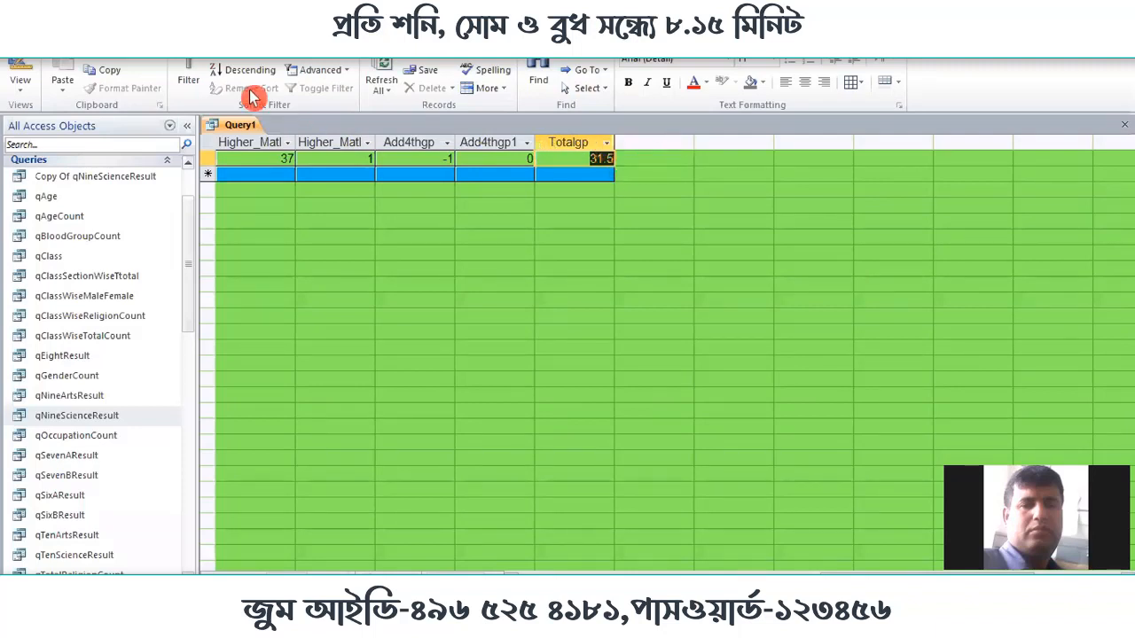
Return the query to design view and place the cursor in the empty brackets after [Biology_GP] on line 167 of change.log
click(31, 71)
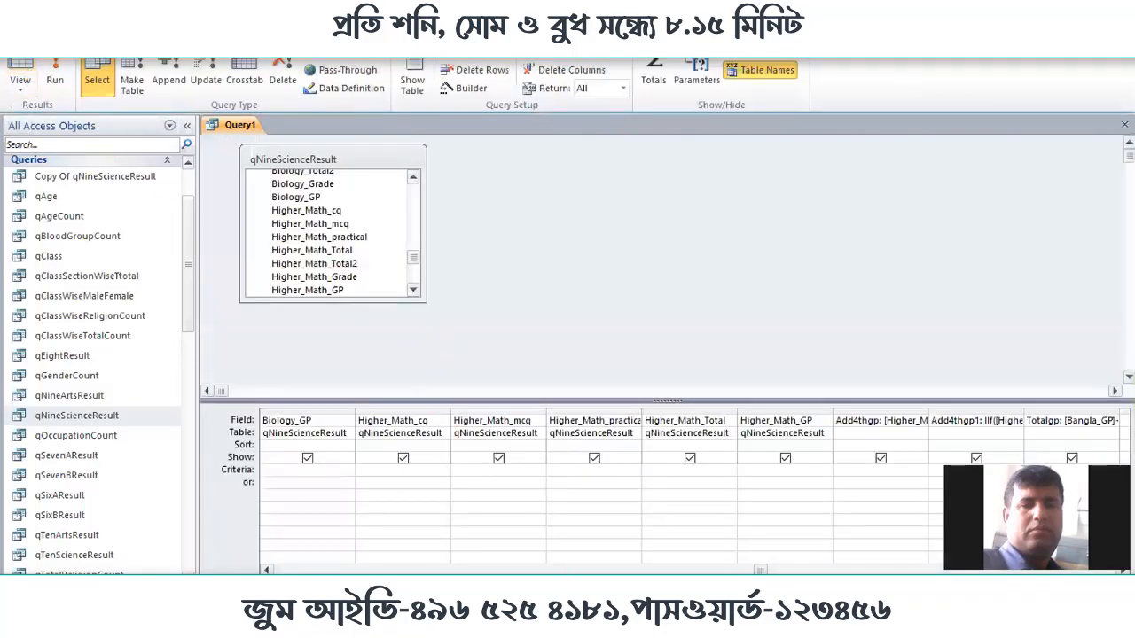
key(alt+Tab)
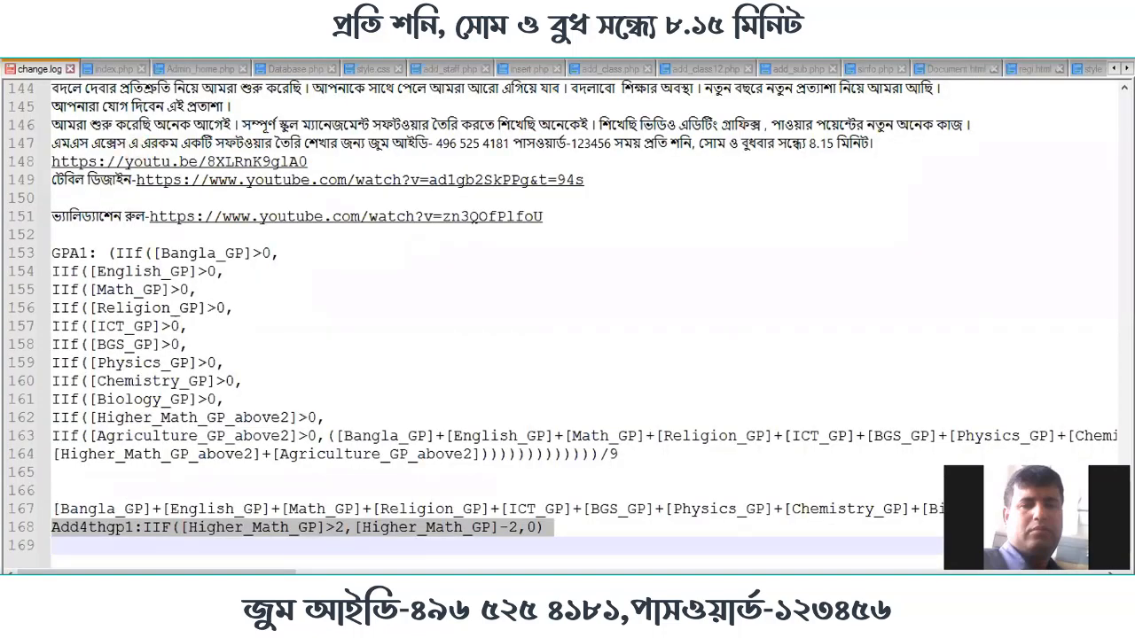
click(53, 509)
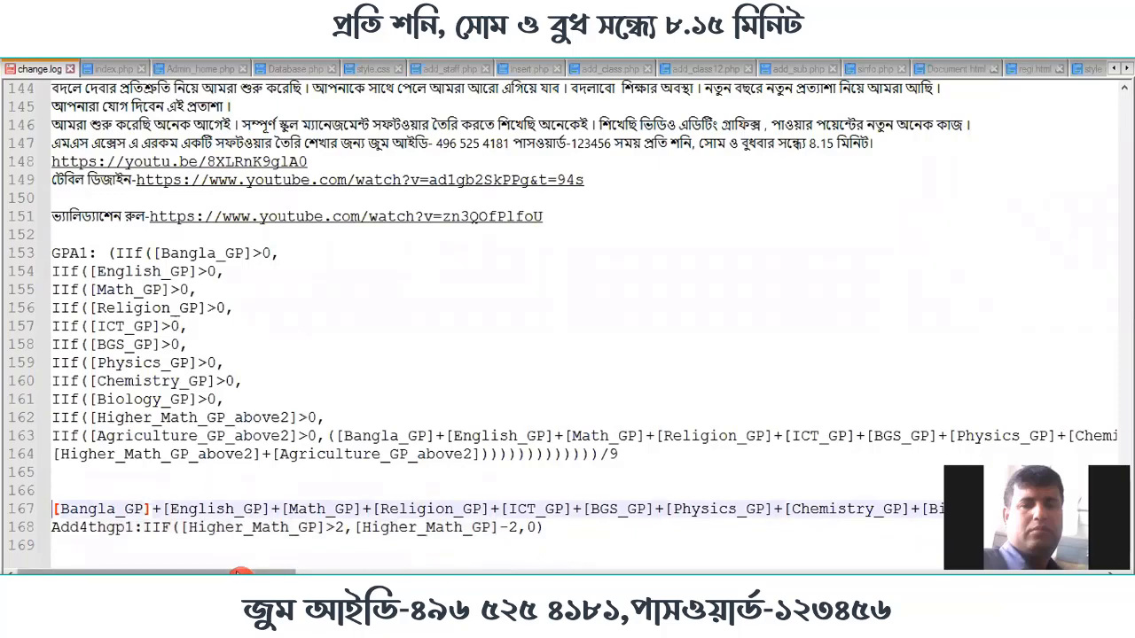
drag(241, 571, 458, 572)
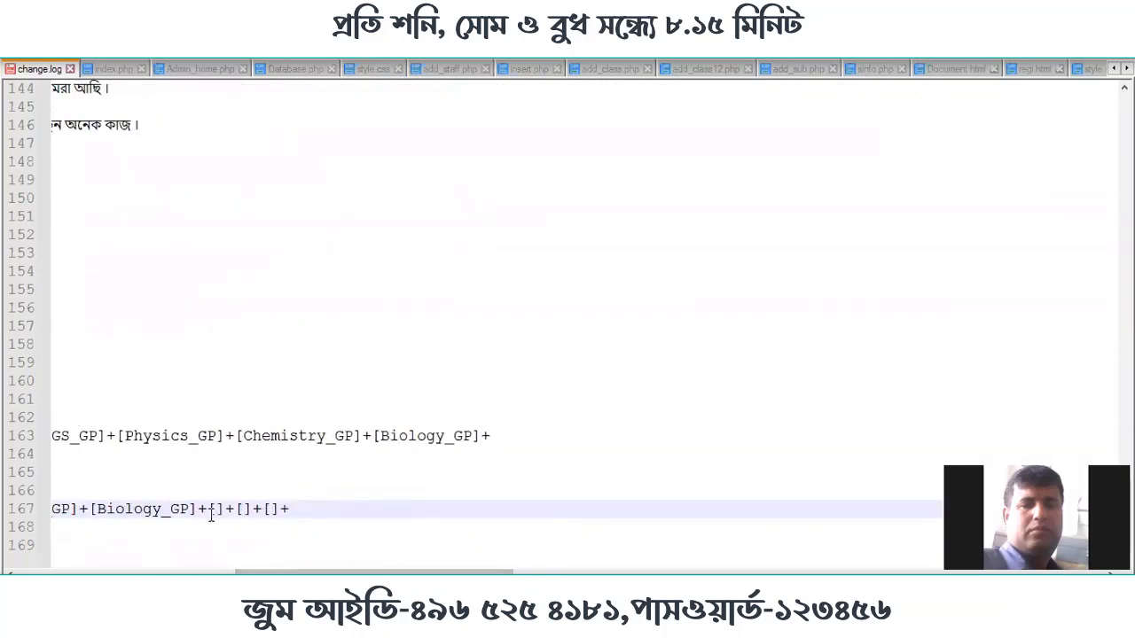
click(217, 512)
In the Access query grid, hide the Add4thgp column from the results and rename the calculated field Add4thgp1 to Add4thgp
key(alt+Tab)
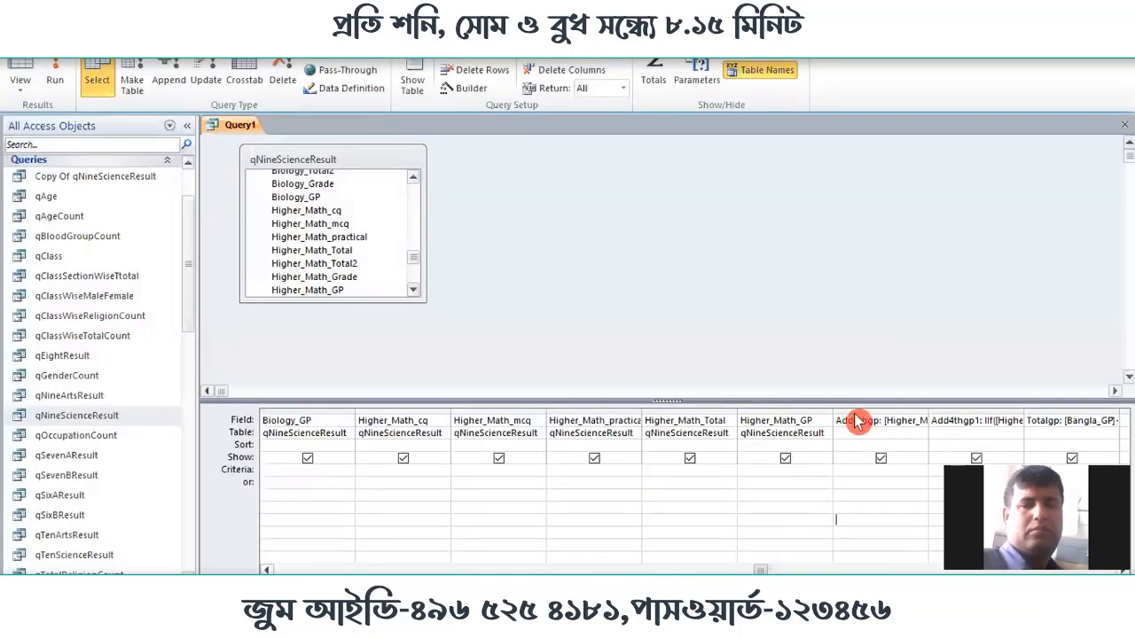
scroll(878, 426, right, 1)
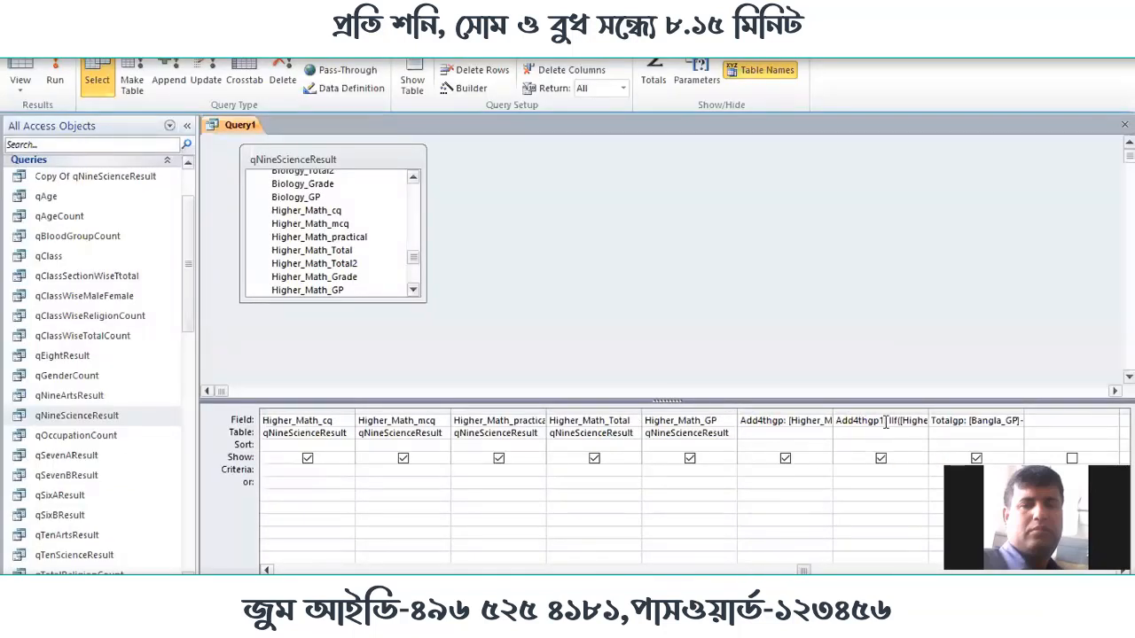
click(786, 458)
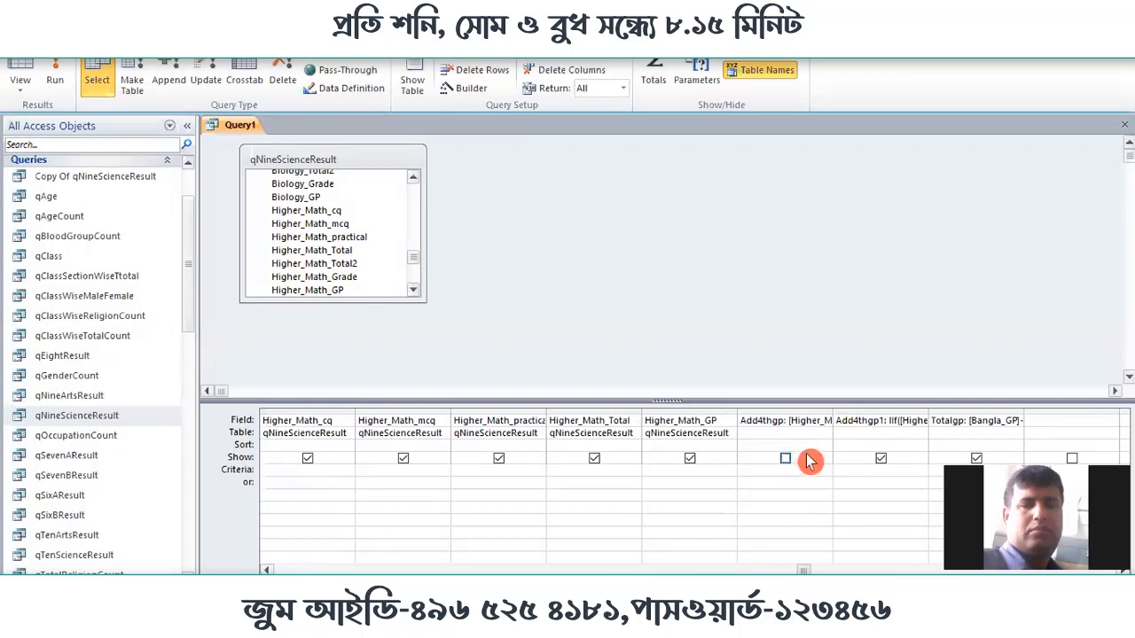
click(884, 420)
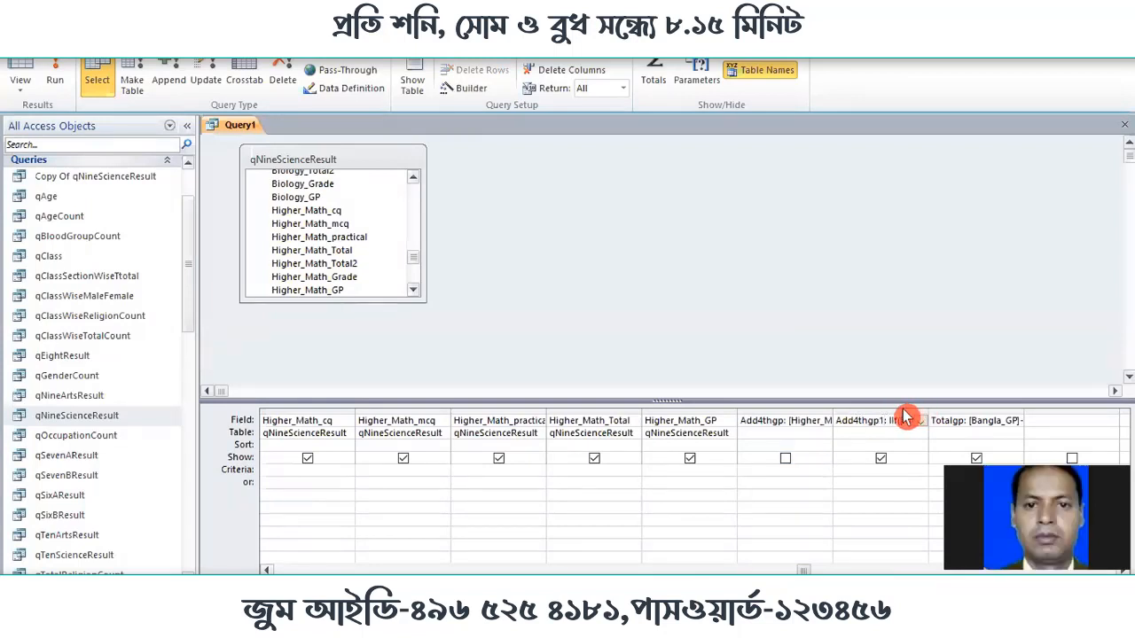
key(BackSpace)
Copy the Add4thgp field name into the brackets after [Biology_GP] on line 167 of change.log, without the colon
drag(882, 422, 810, 422)
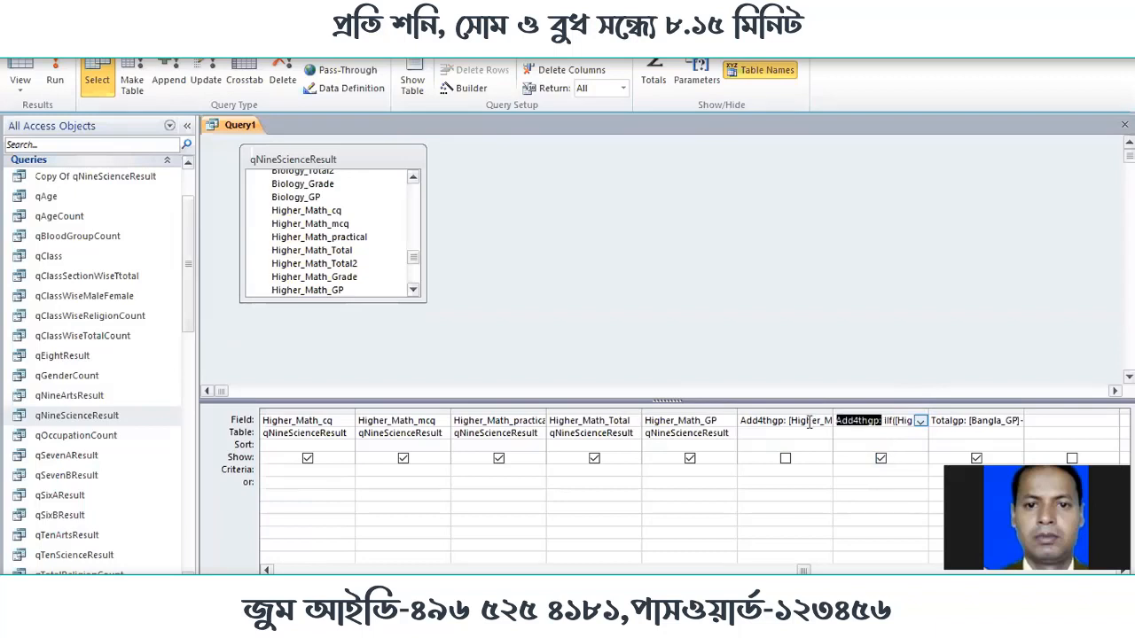
right_click(868, 423)
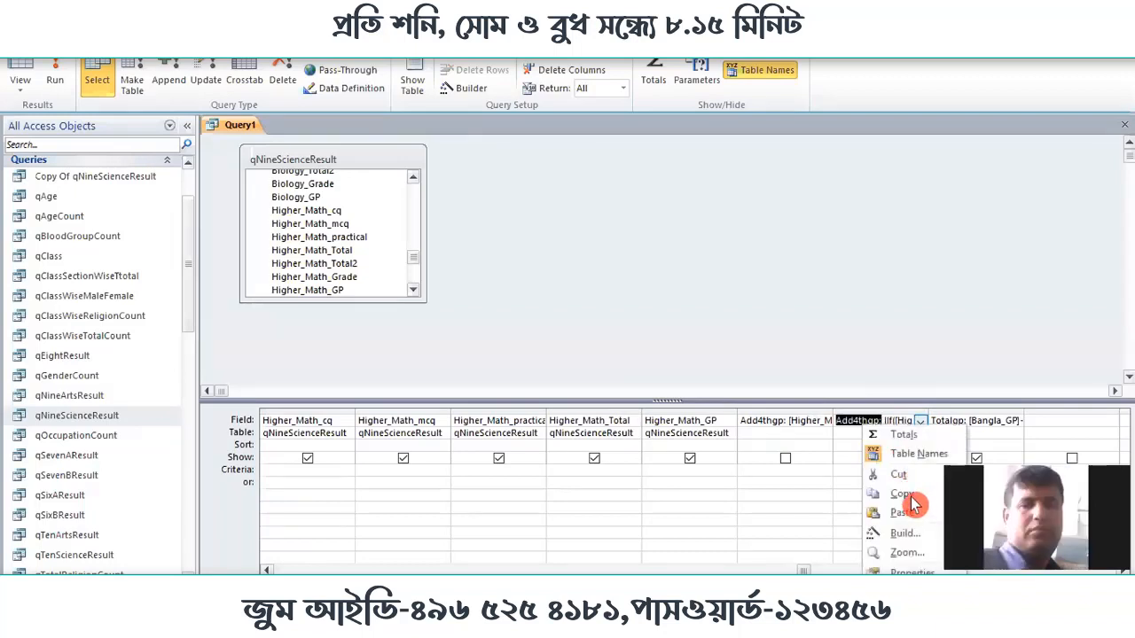
click(906, 552)
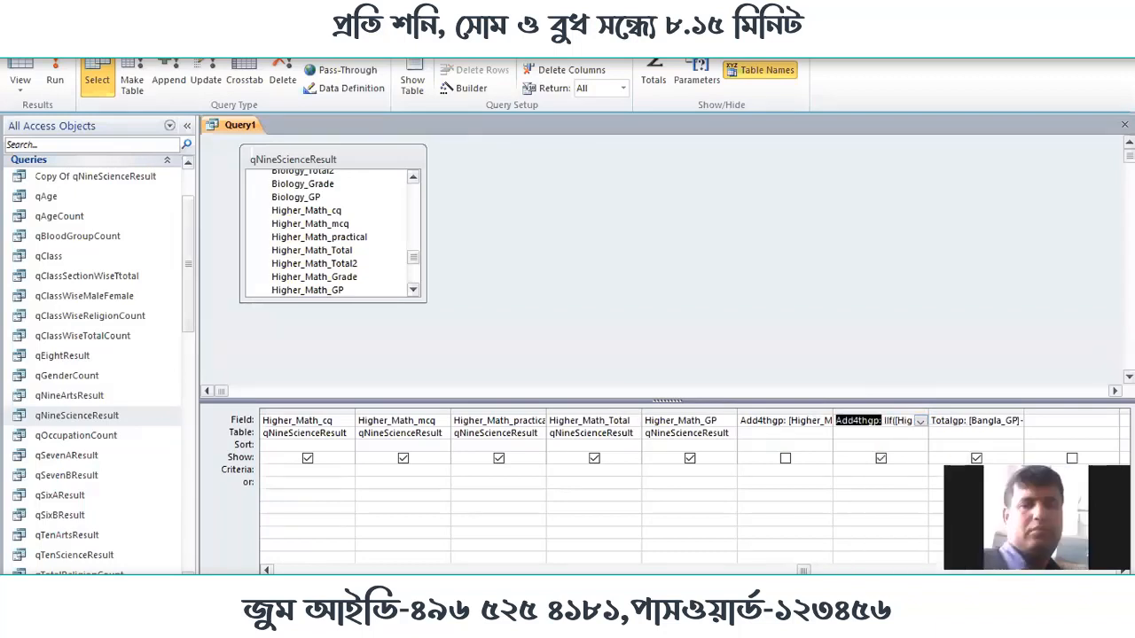
key(alt+Tab)
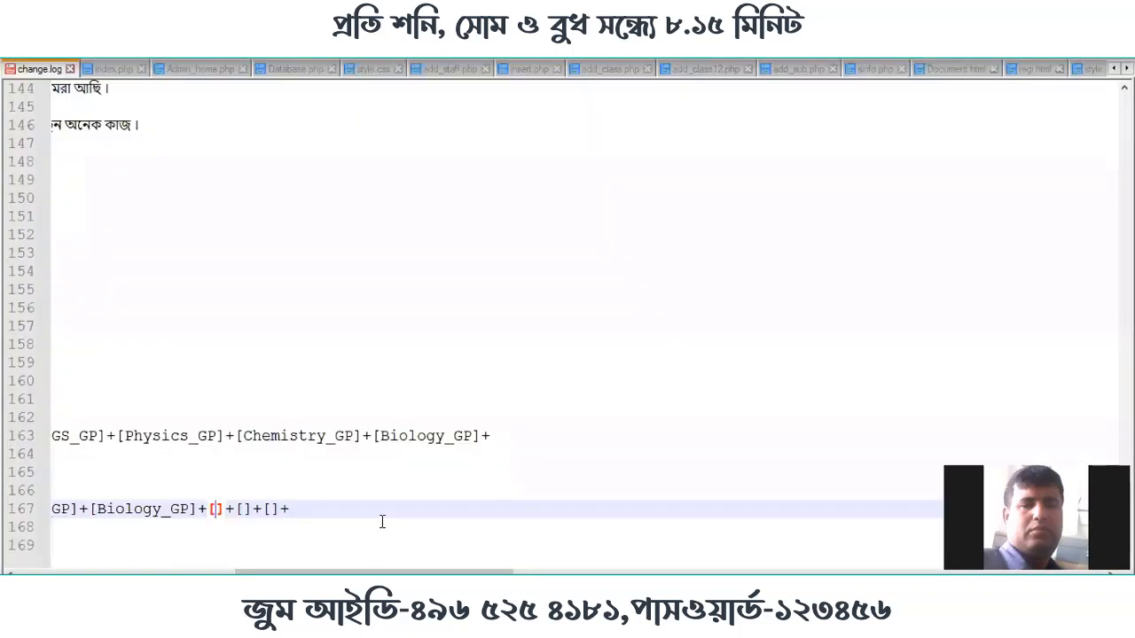
right_click(215, 514)
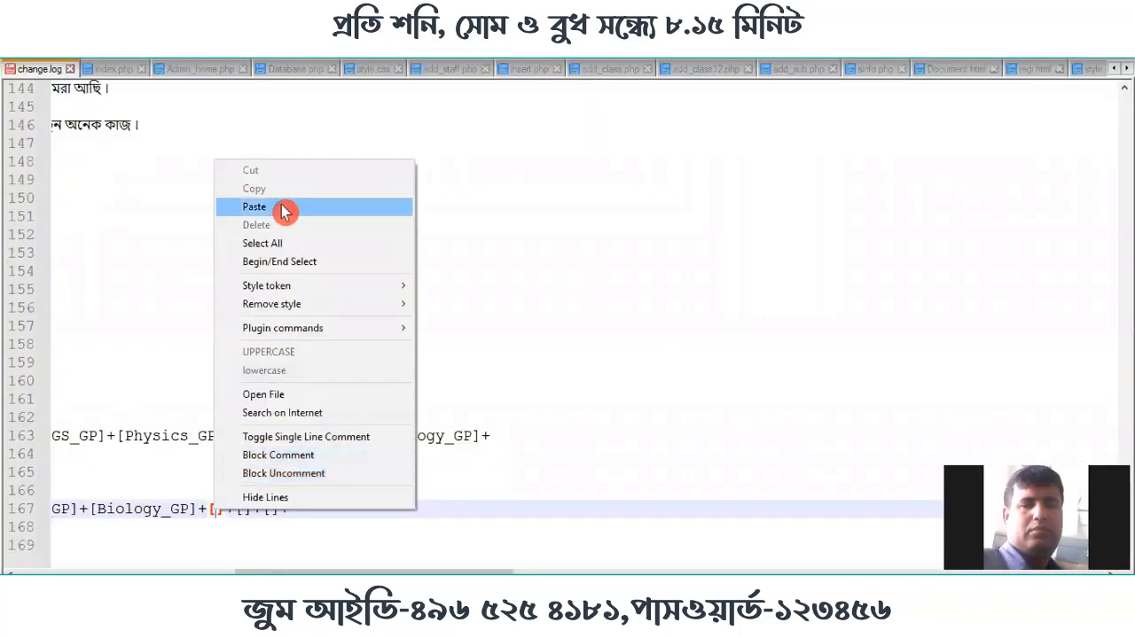
click(283, 210)
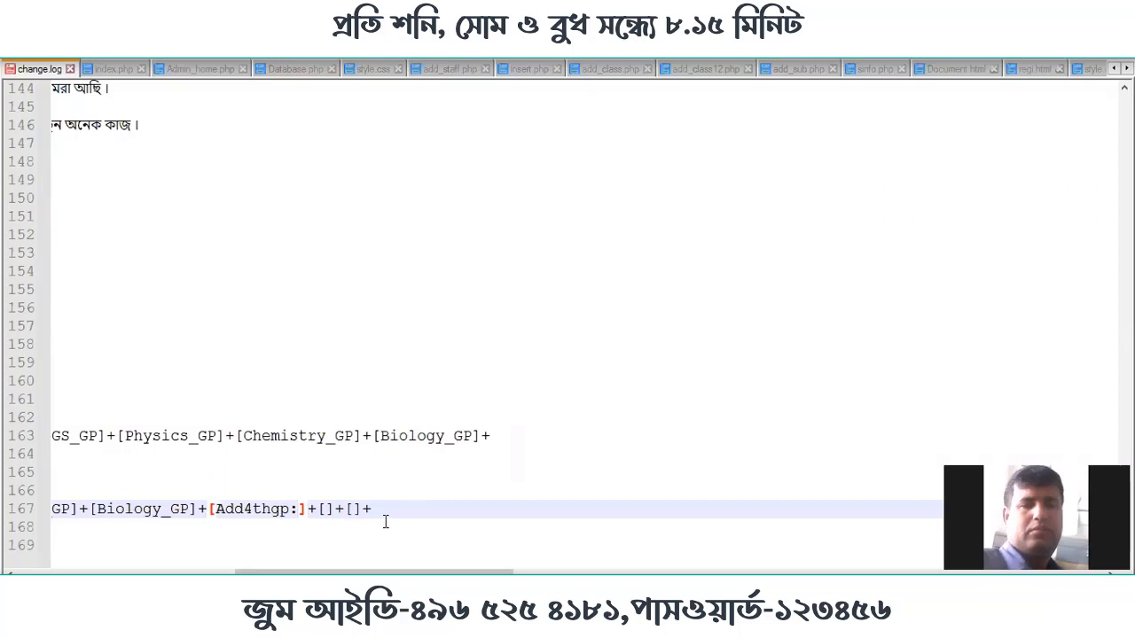
key(BackSpace)
Remove the unused empty brackets and plus signs after [Add4thgp] on line 167 of change.log and copy the whole expression
click(330, 509)
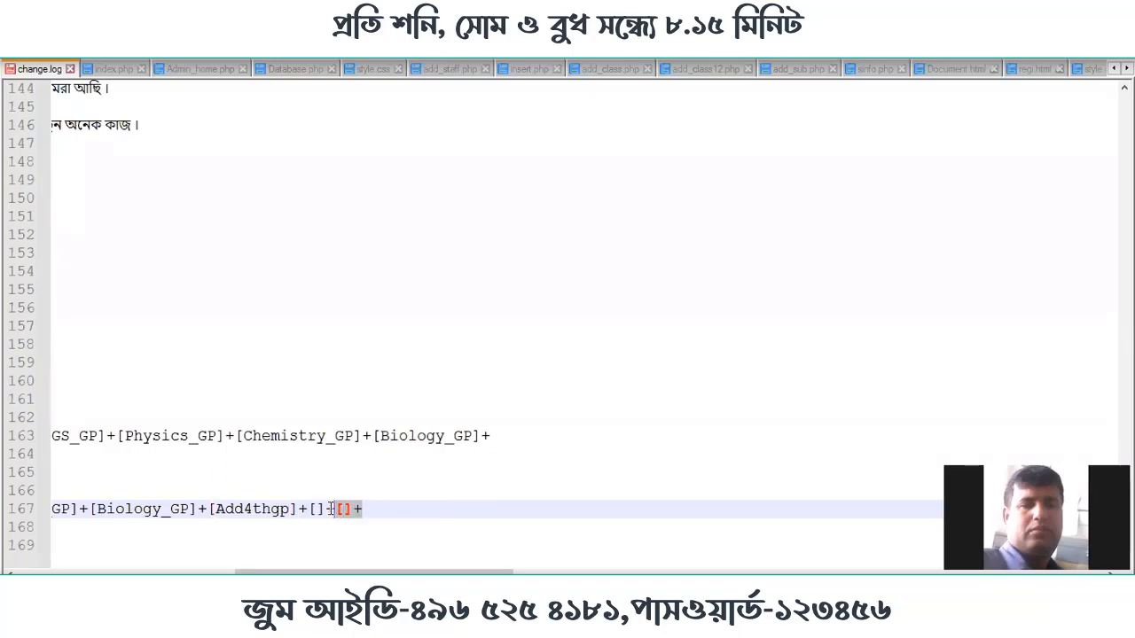
drag(330, 509, 21, 509)
key(BackSpace)
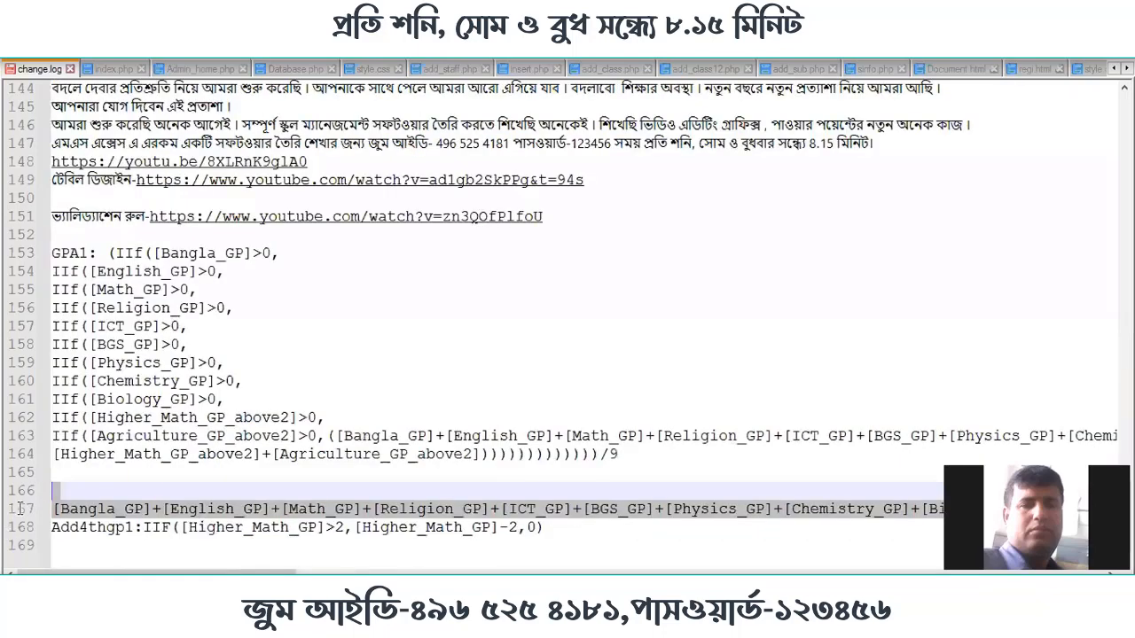
click(133, 509)
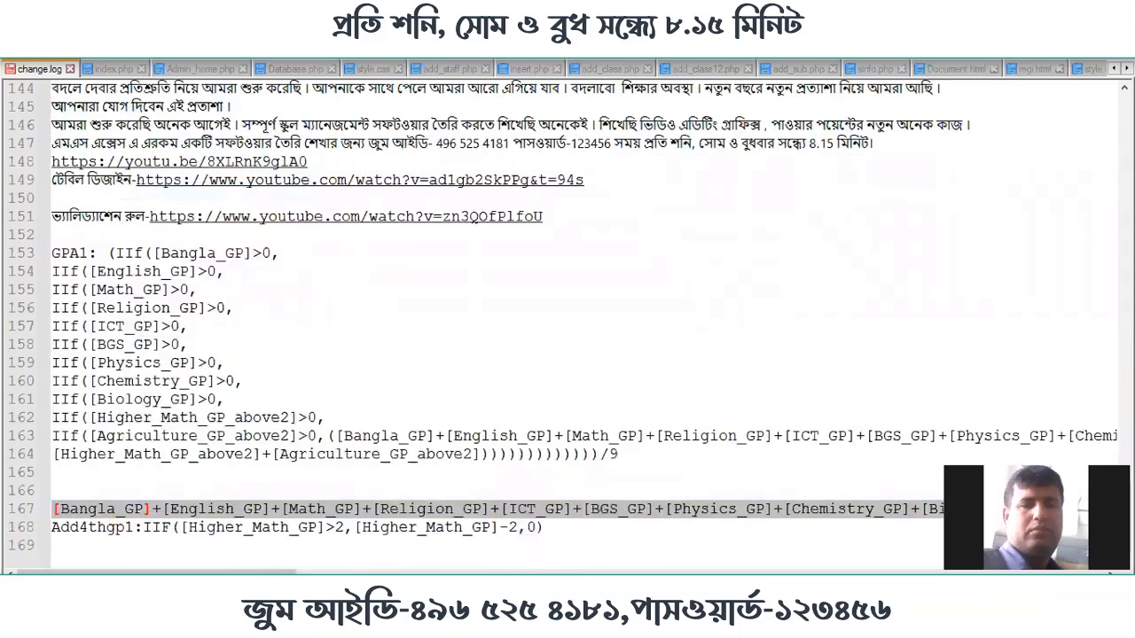
In the Access query grid, replace the Totalgp expression with the copied sum of subject GPs ending in [Add4thgp]
click(620, 590)
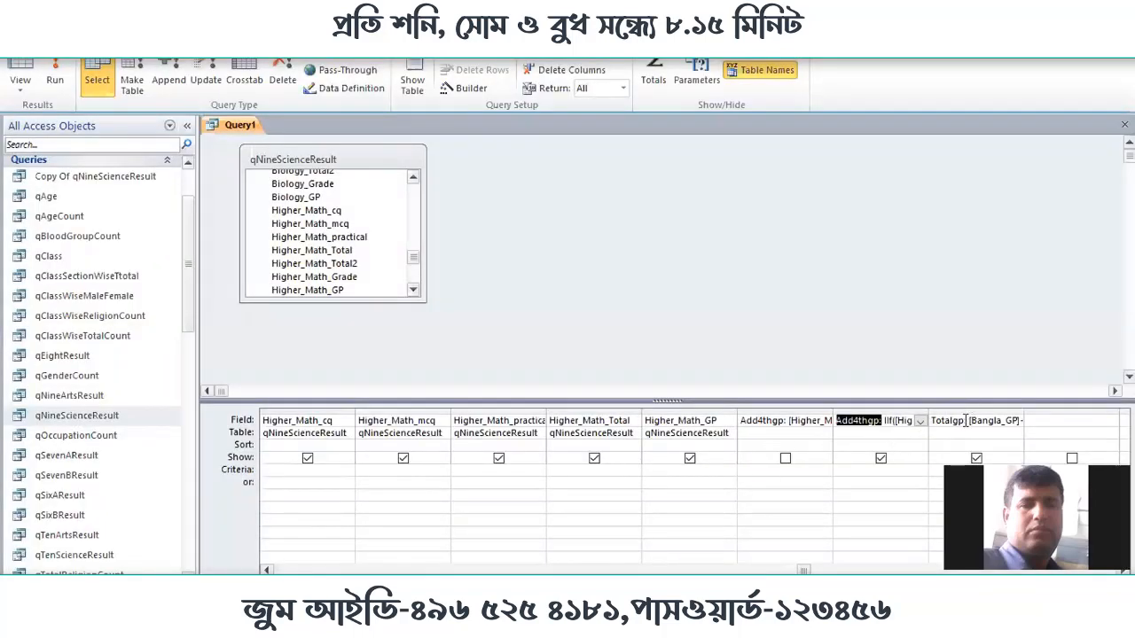
drag(967, 420, 1132, 397)
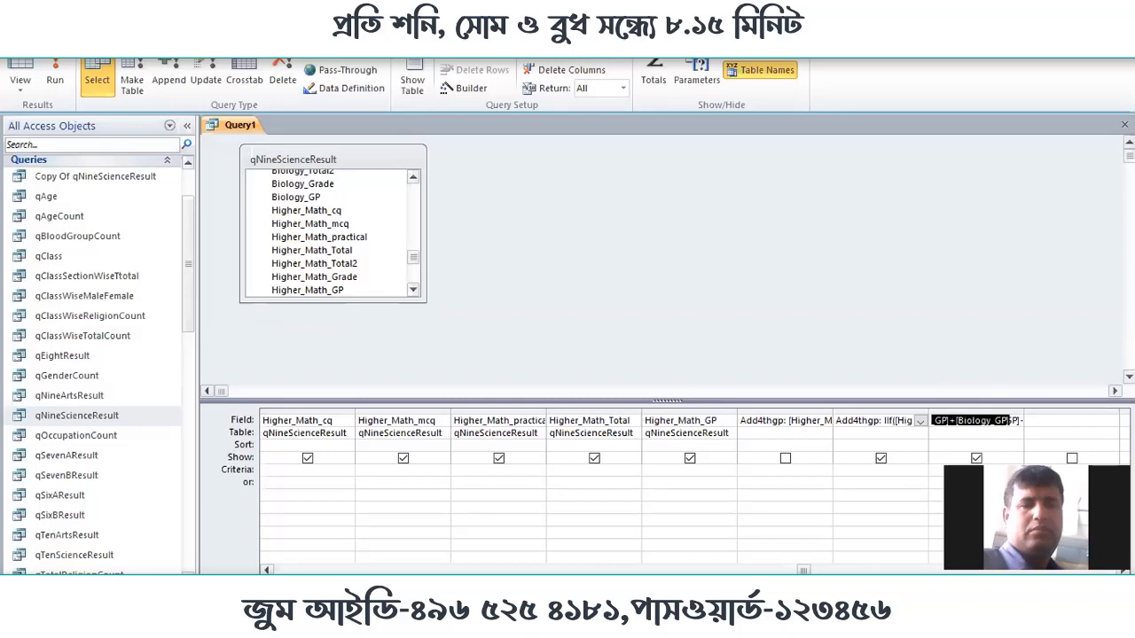
key(Delete)
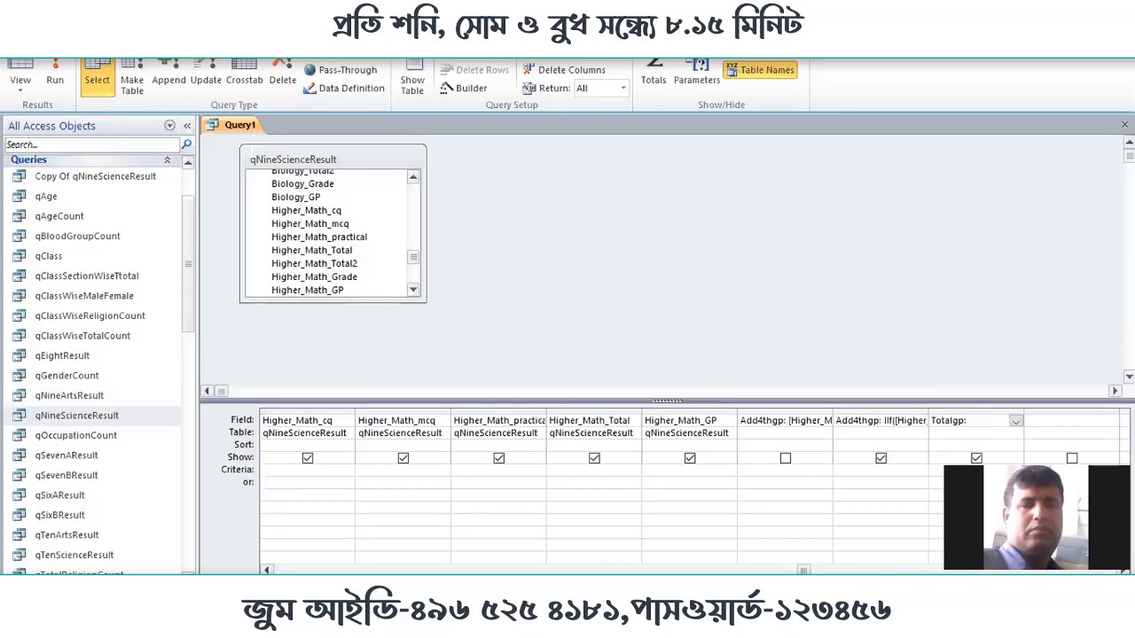
key(ctrl+v)
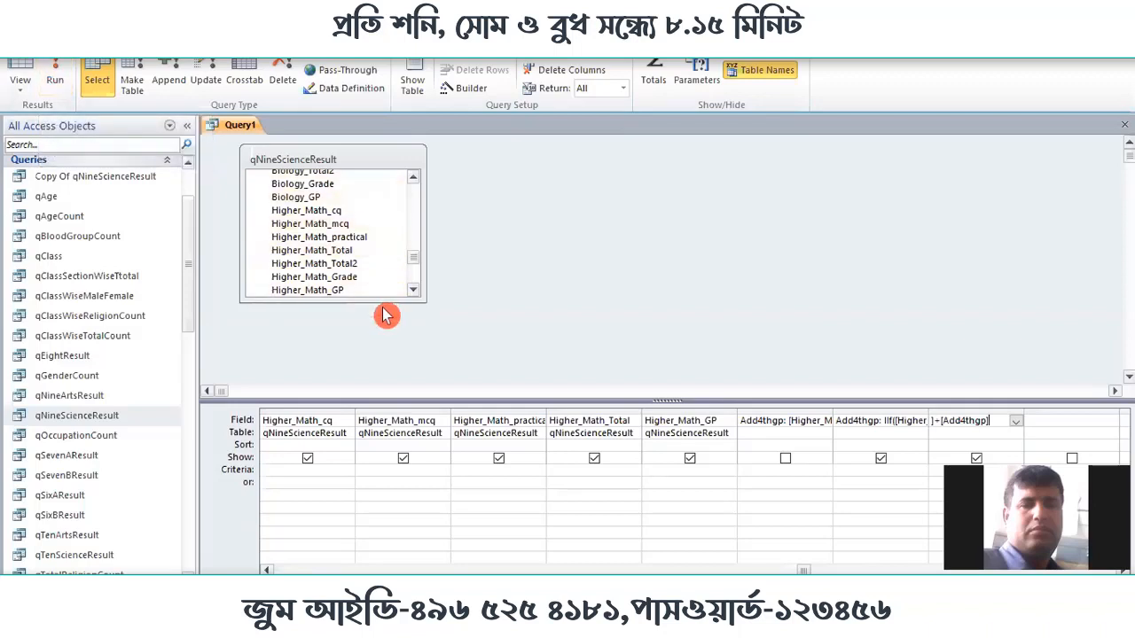
Show the query results and check the Add4thgp and Totalgp values of the record
click(53, 76)
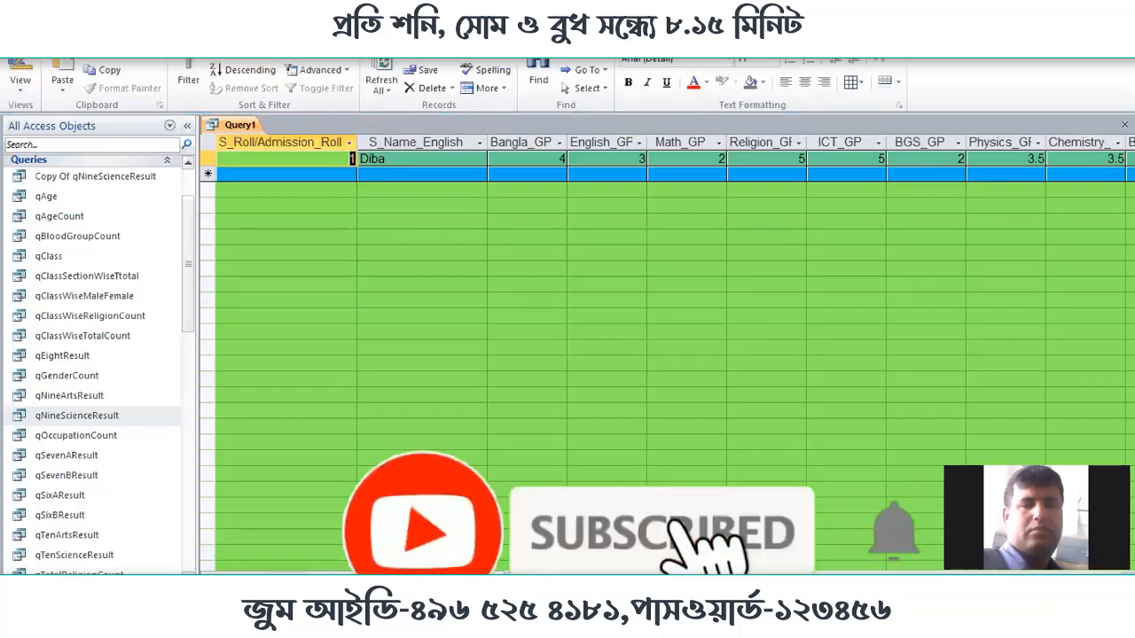
scroll(557, 203, right, 5)
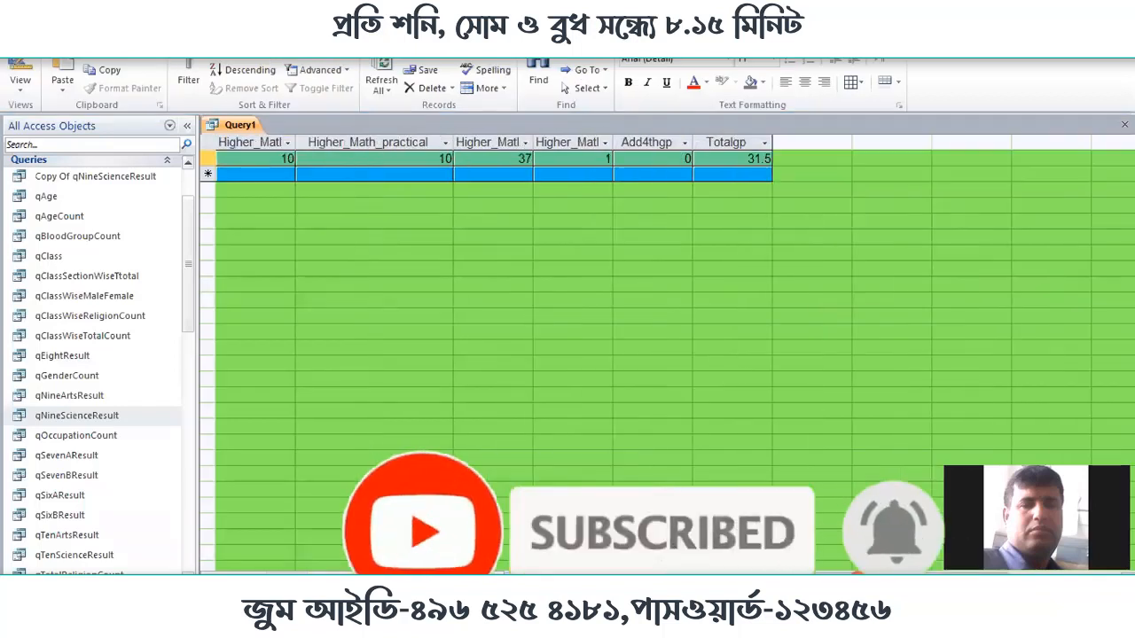
scroll(556, 202, right, 1)
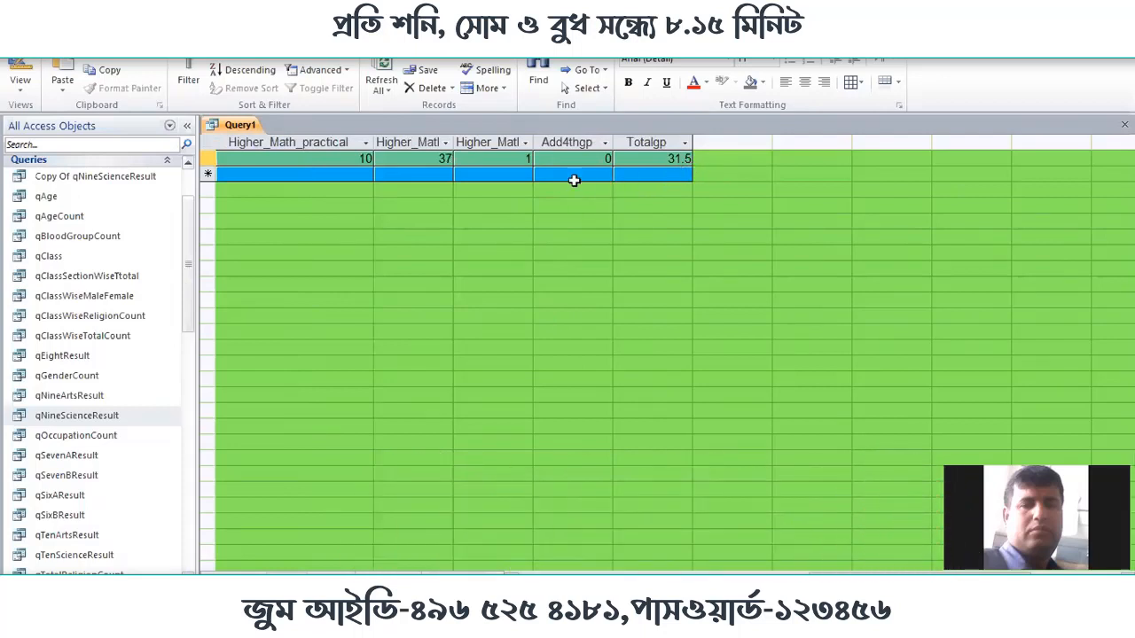
click(577, 152)
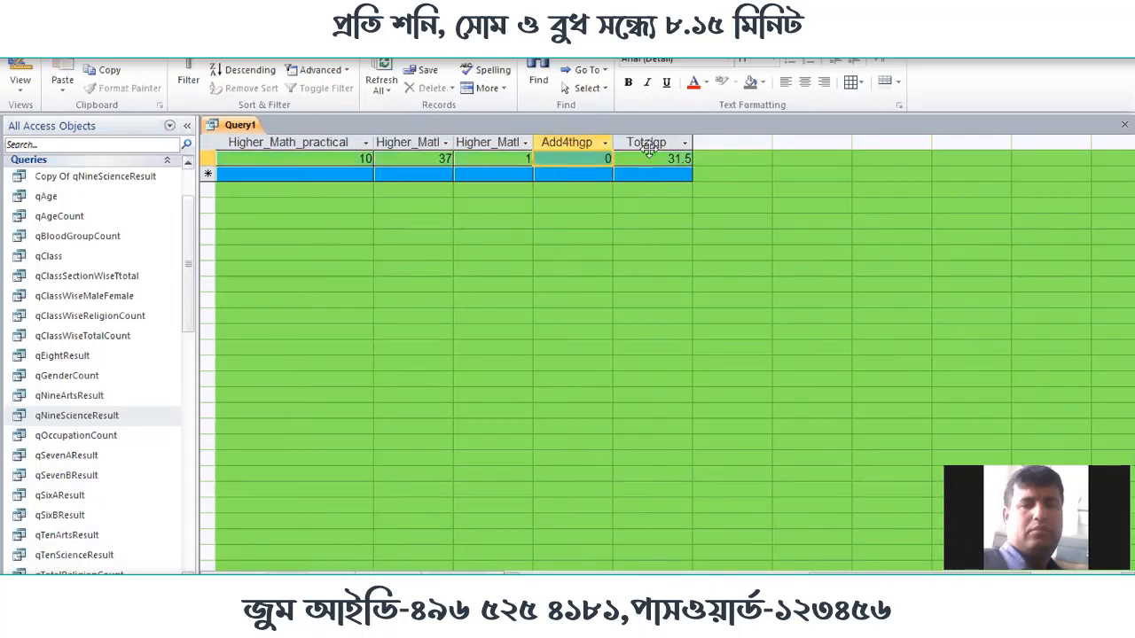
click(650, 161)
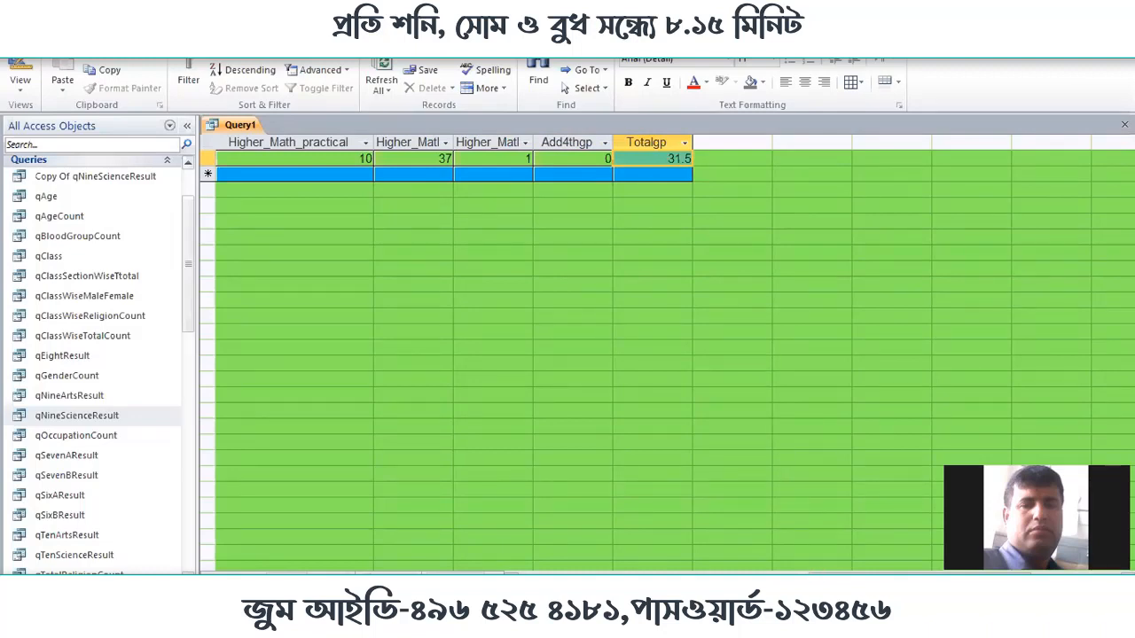
Set the record's Higher Math marks to 45 for cq, 24 for mcq and 25 for practical, and check the Totalgp
drag(920, 574, 810, 574)
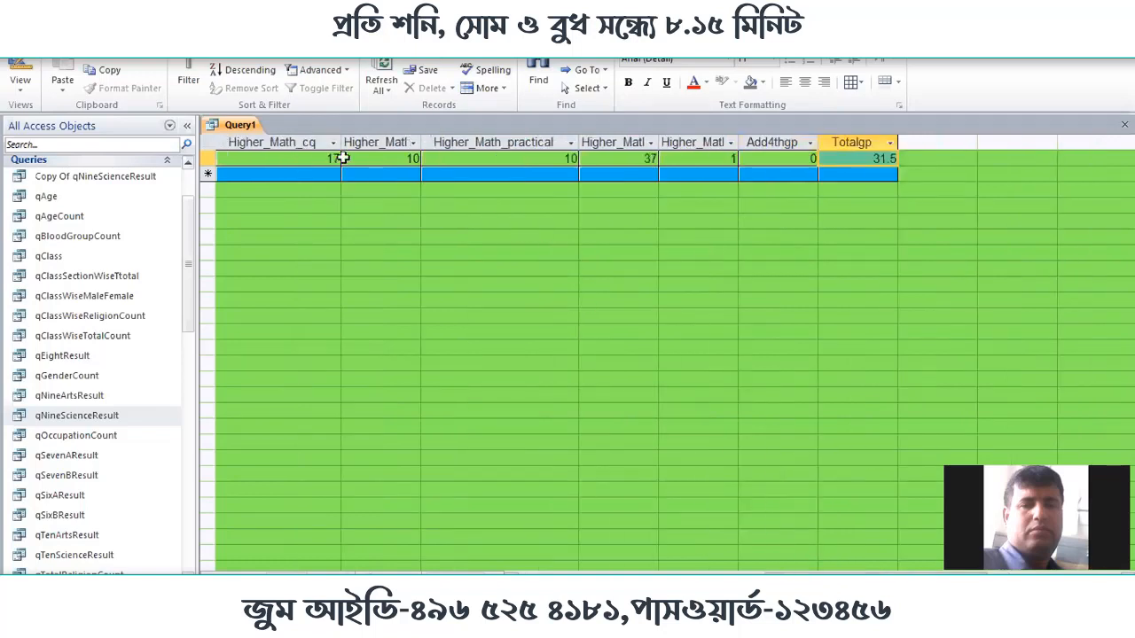
click(312, 158)
drag(312, 158, 342, 160)
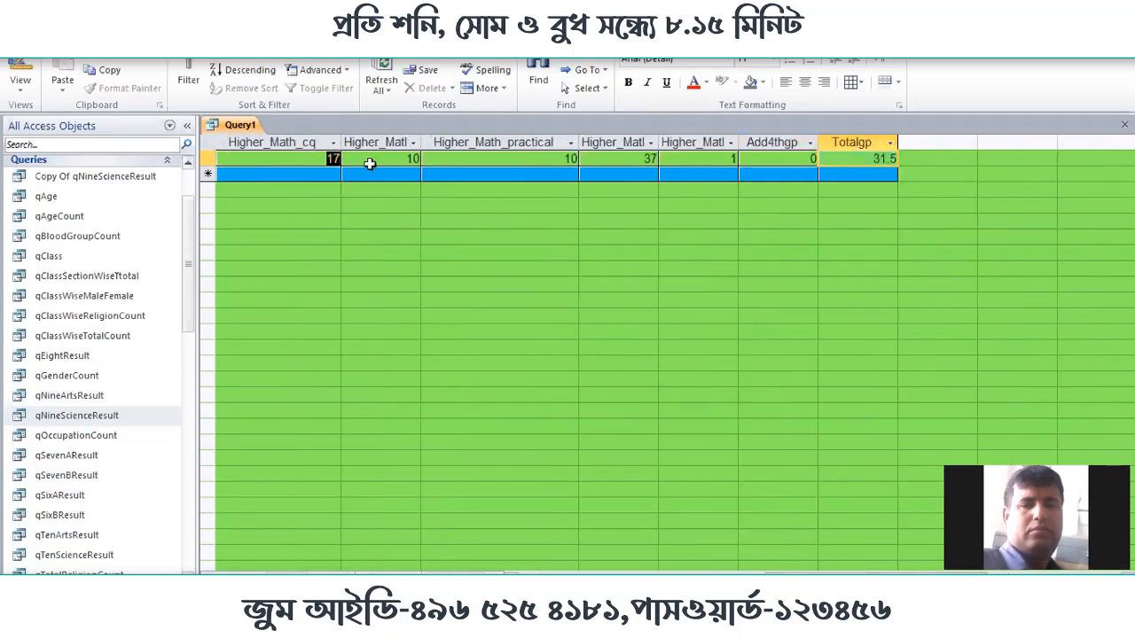
text(45)
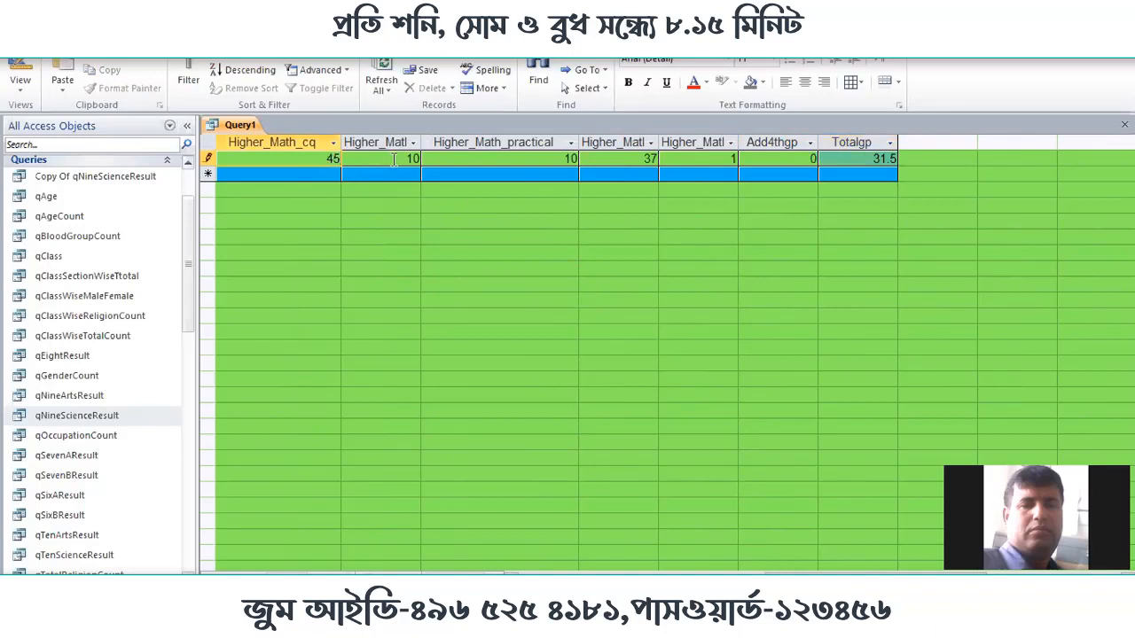
key(Tab)
text(24)
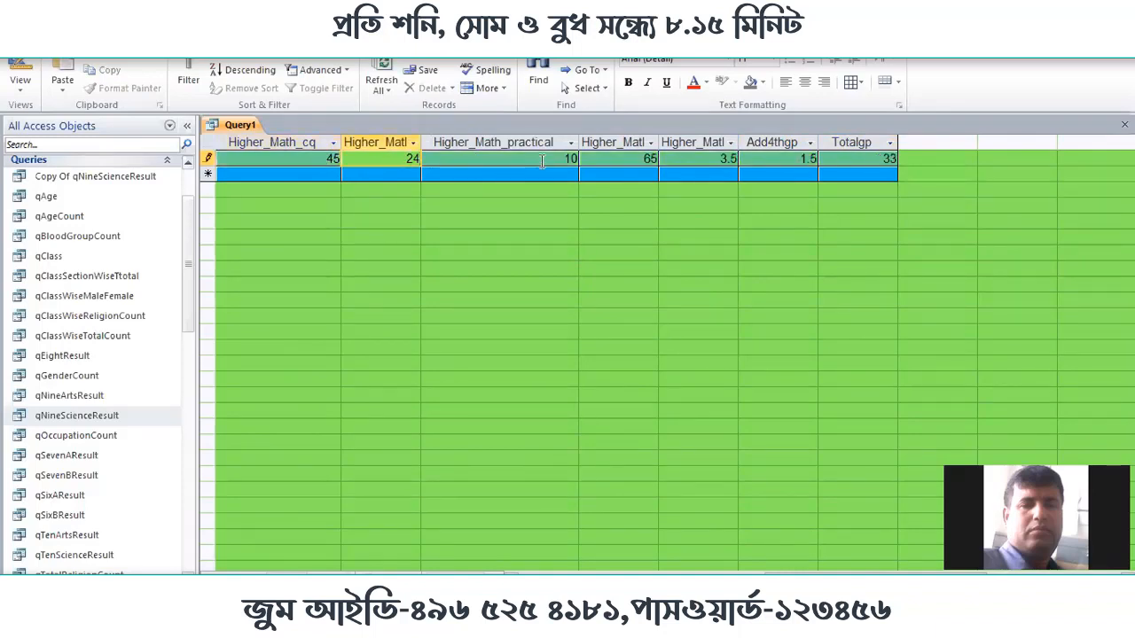
key(Tab)
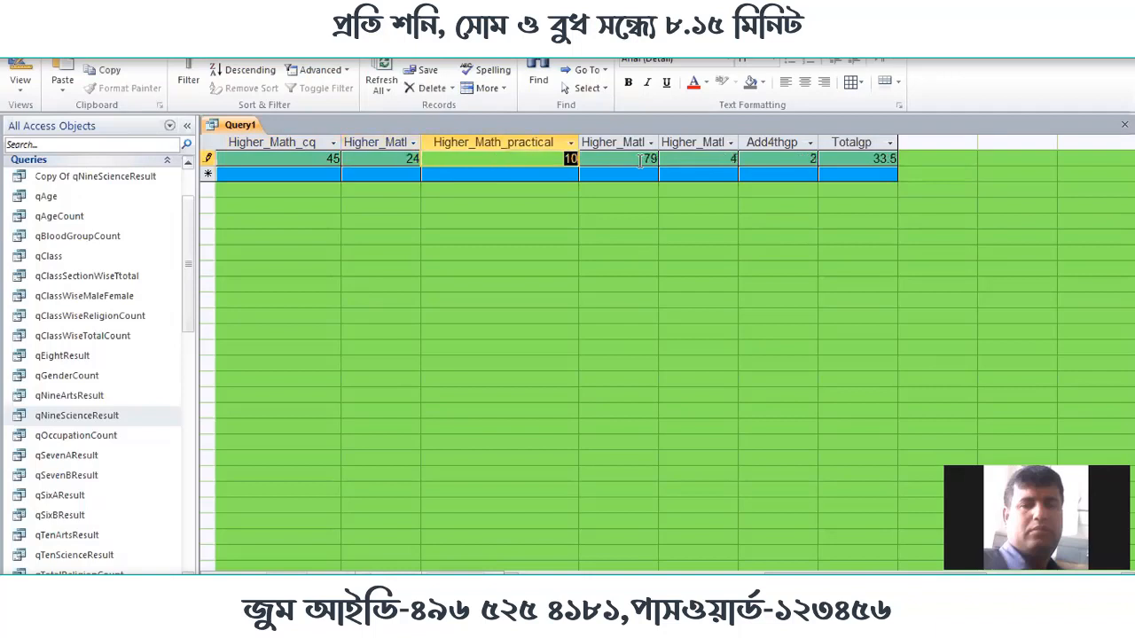
text(25)
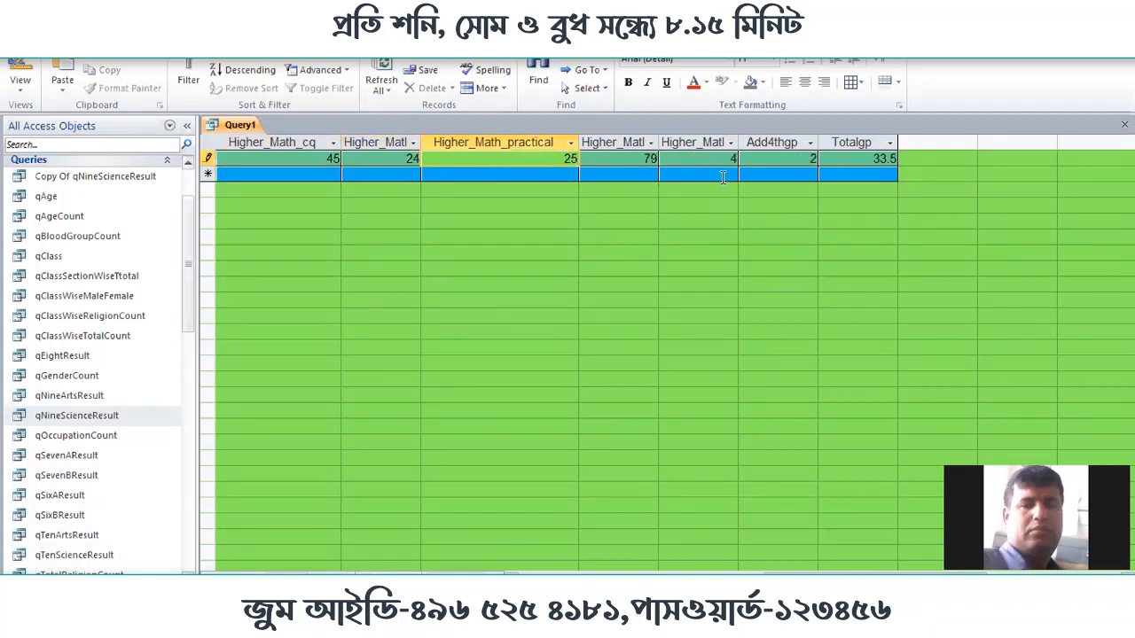
click(723, 178)
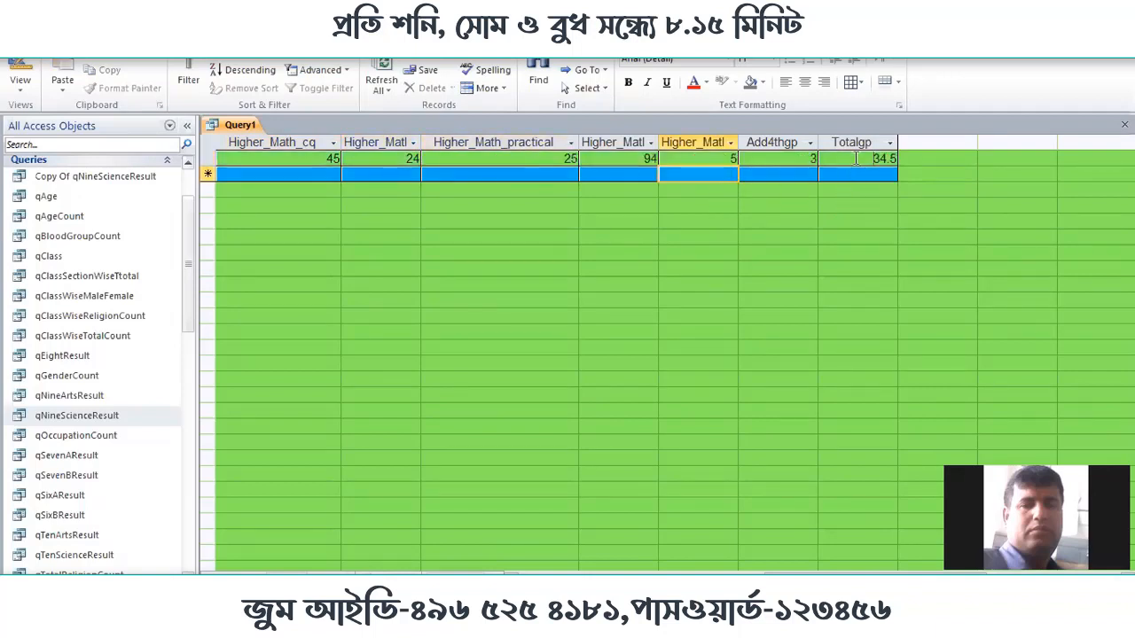
click(844, 156)
drag(806, 162, 839, 163)
drag(855, 159, 919, 162)
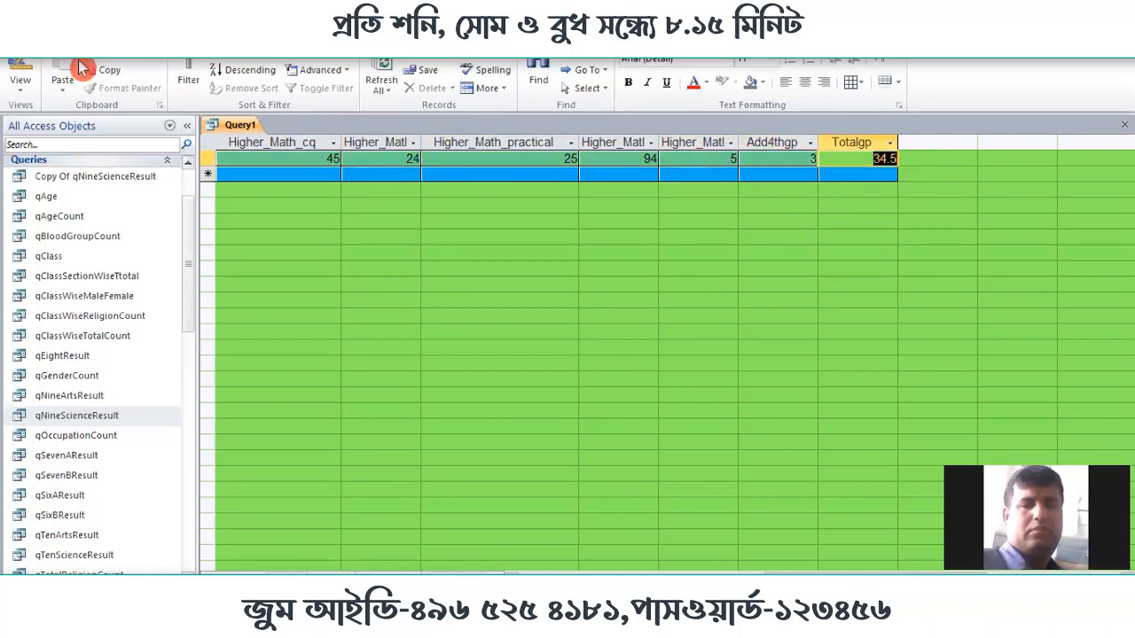
In query design view, add the calculated field GPA:[Totalgp]/9 in the empty column after Totalgp
click(35, 64)
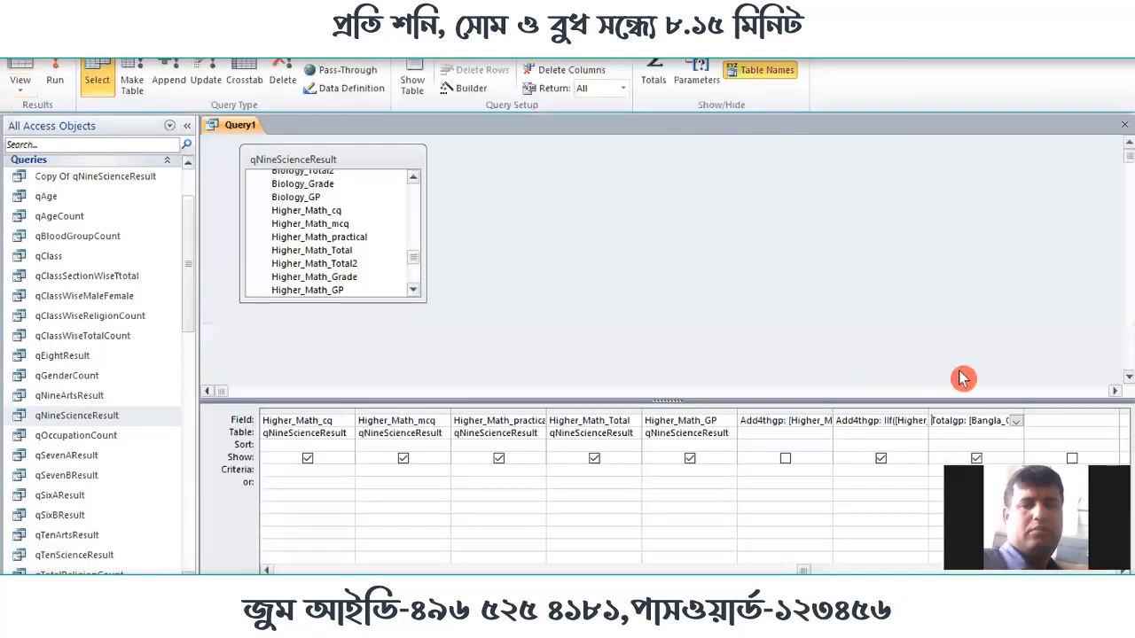
click(1044, 418)
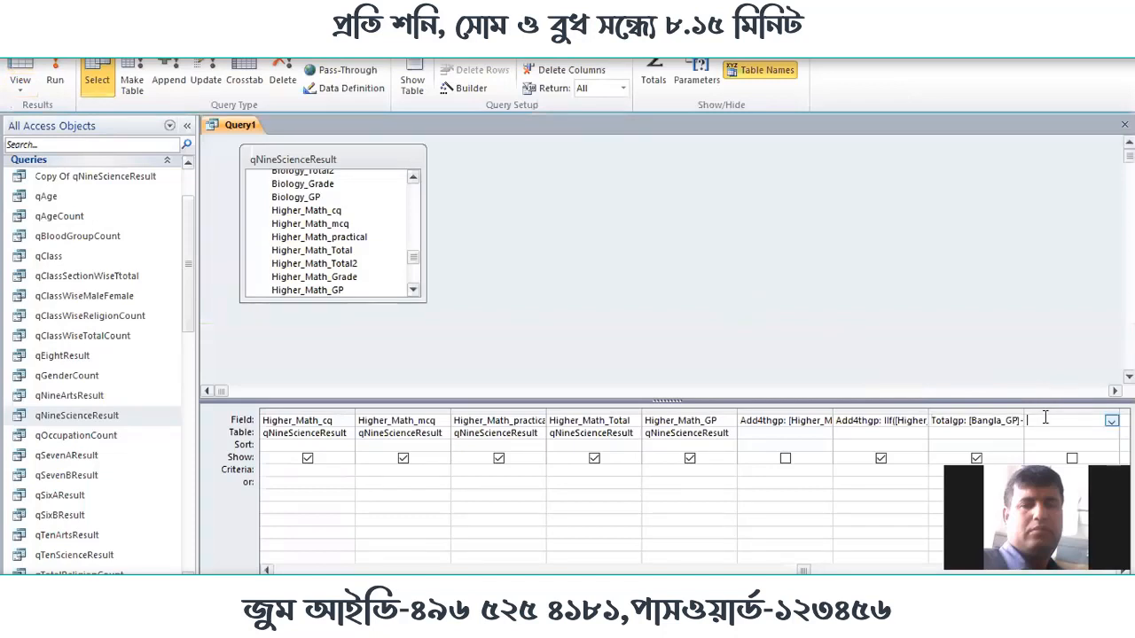
right_click(1045, 419)
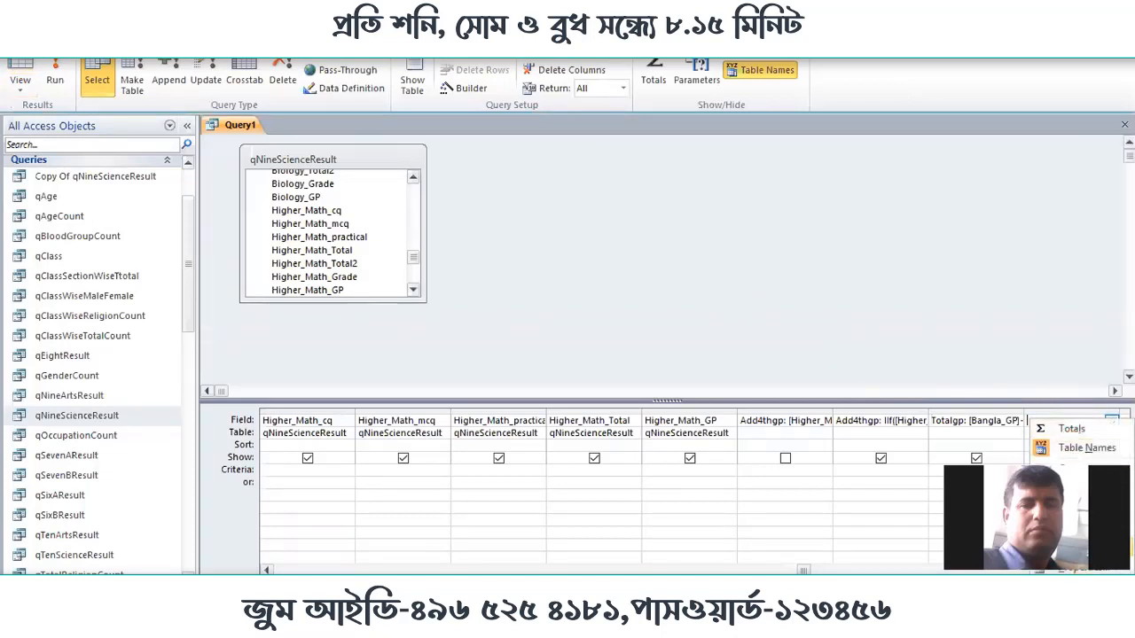
text(z)
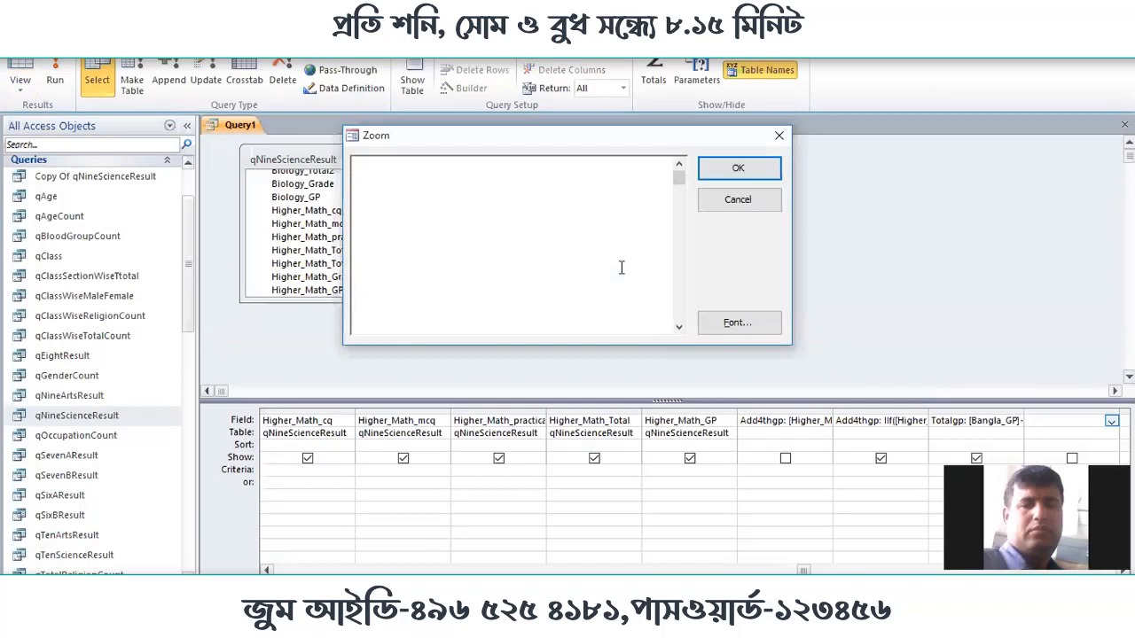
text(GPA)
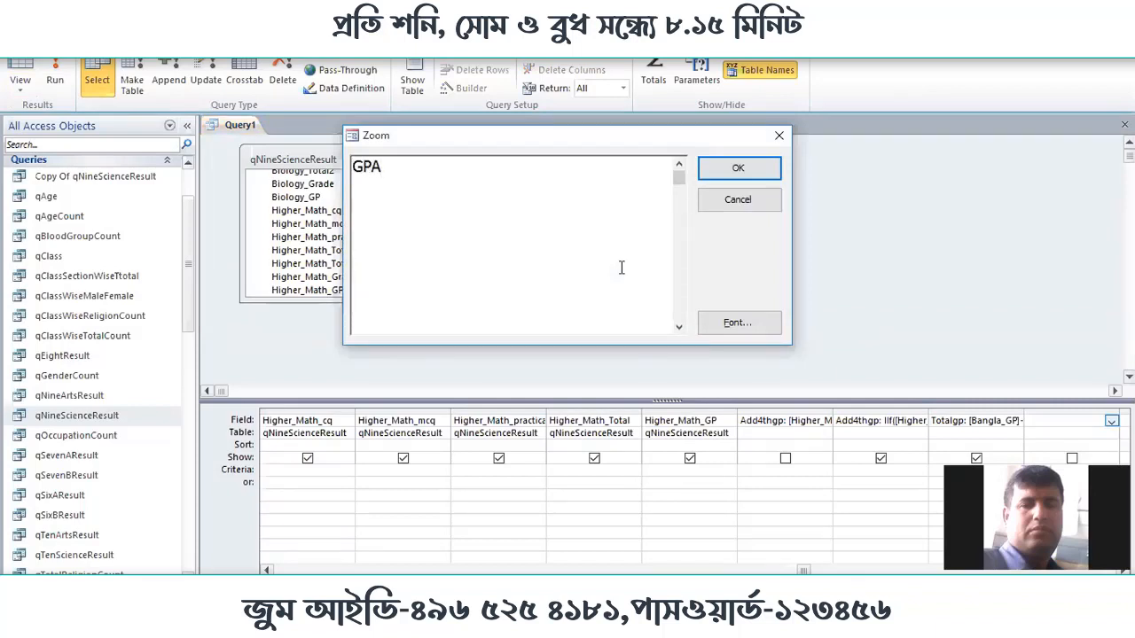
text(:[])
key(Left)
text(Totalgp)
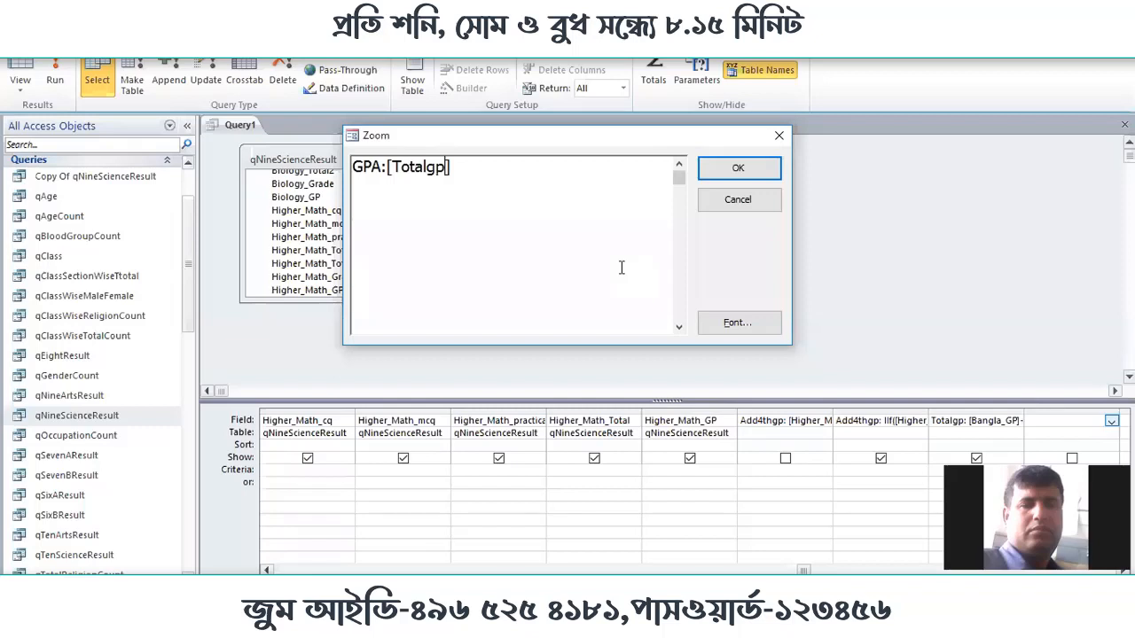
key(Right)
text(/9)
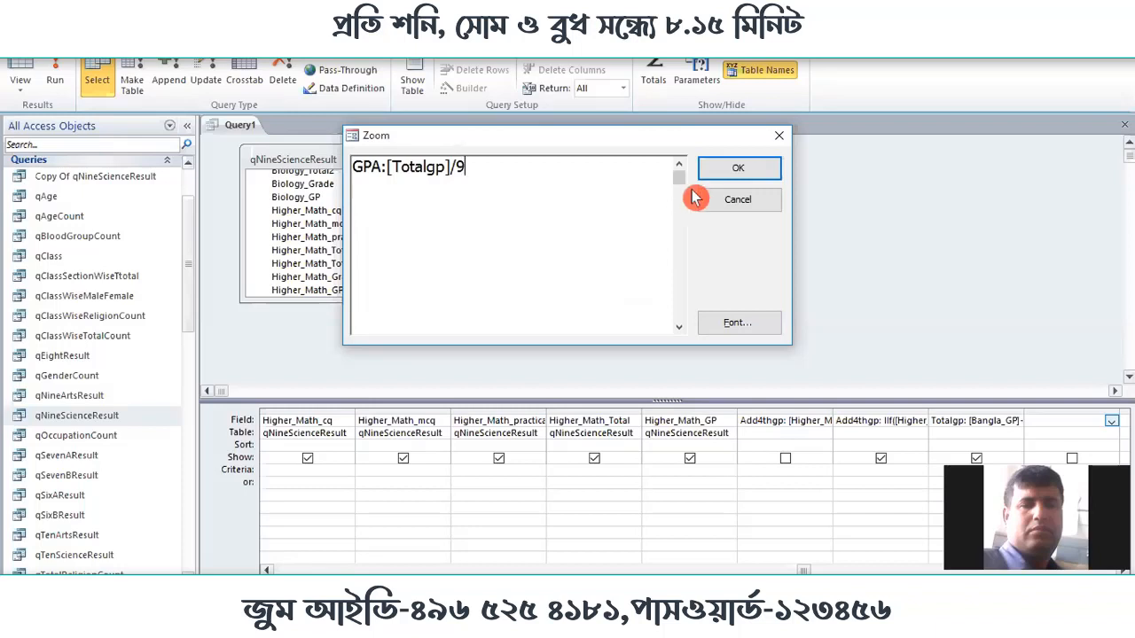
click(714, 171)
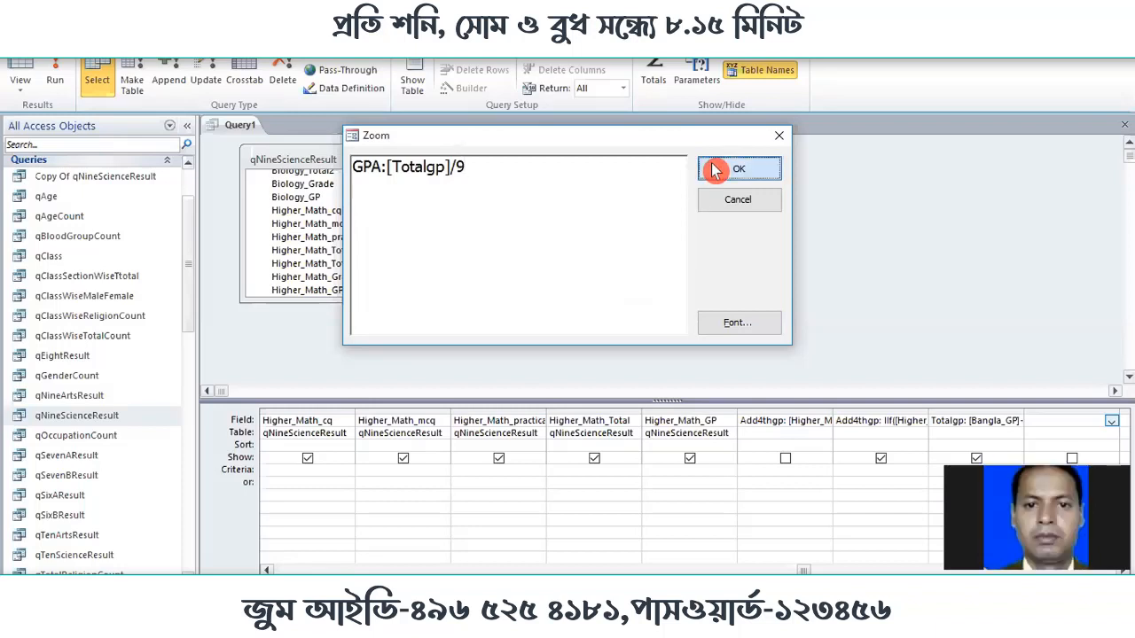
click(714, 170)
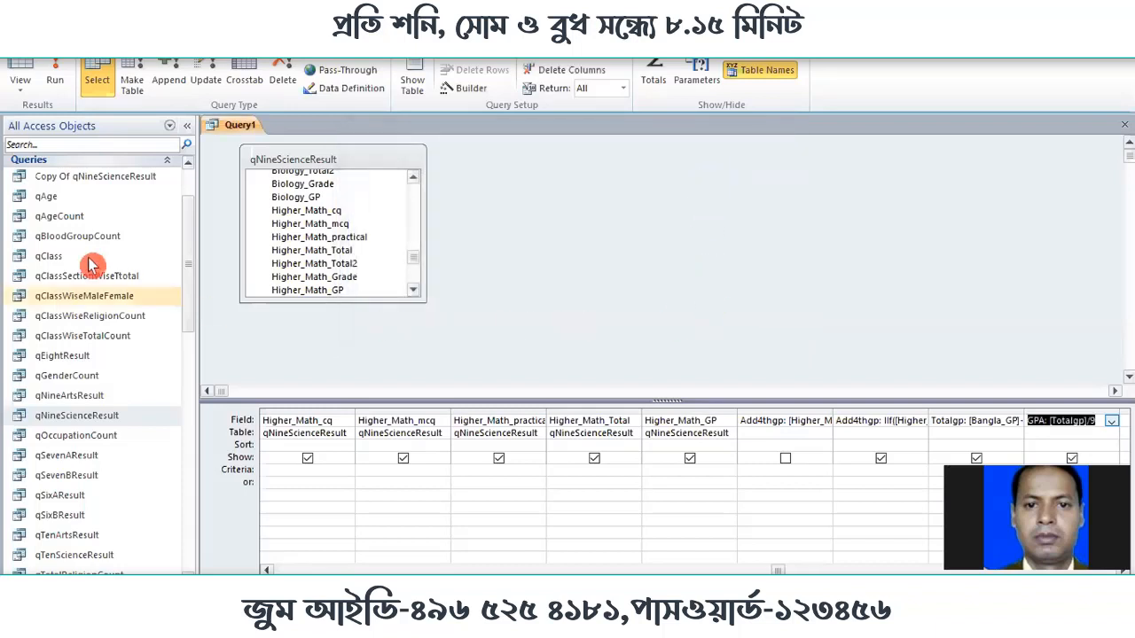
Show the query results and widen the GPA column until its full value fits
click(48, 78)
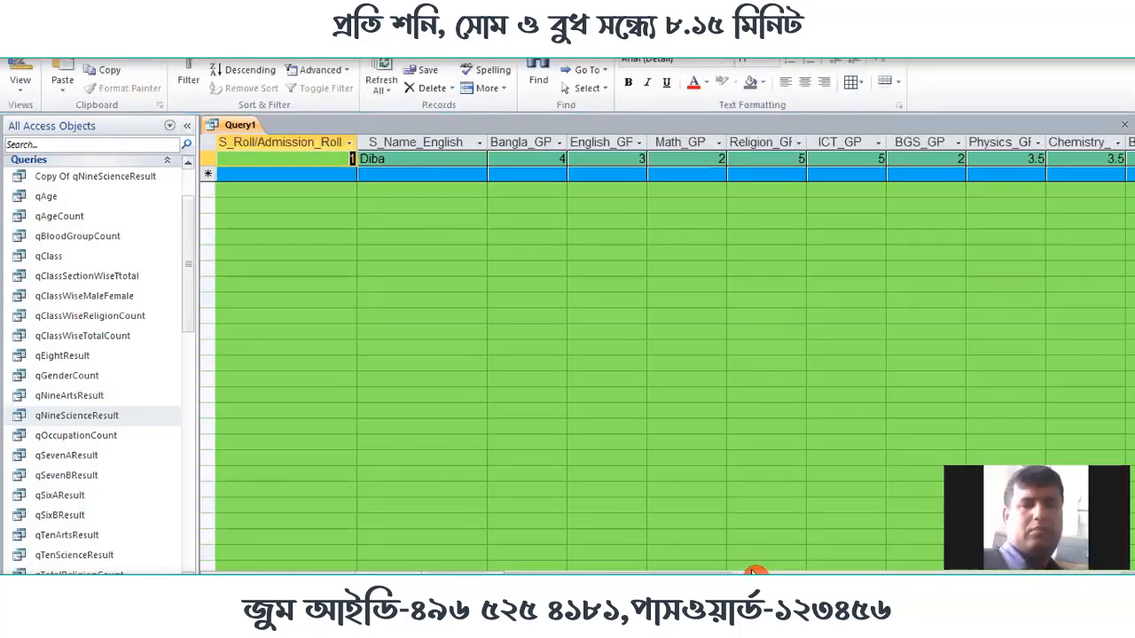
drag(752, 573, 877, 574)
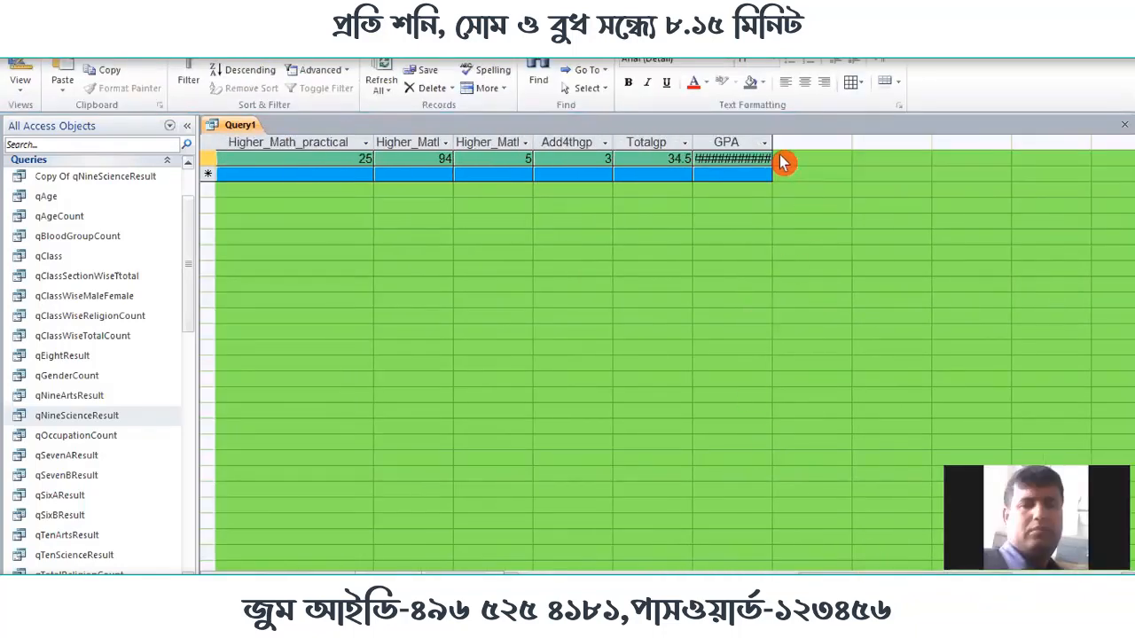
drag(775, 133, 853, 190)
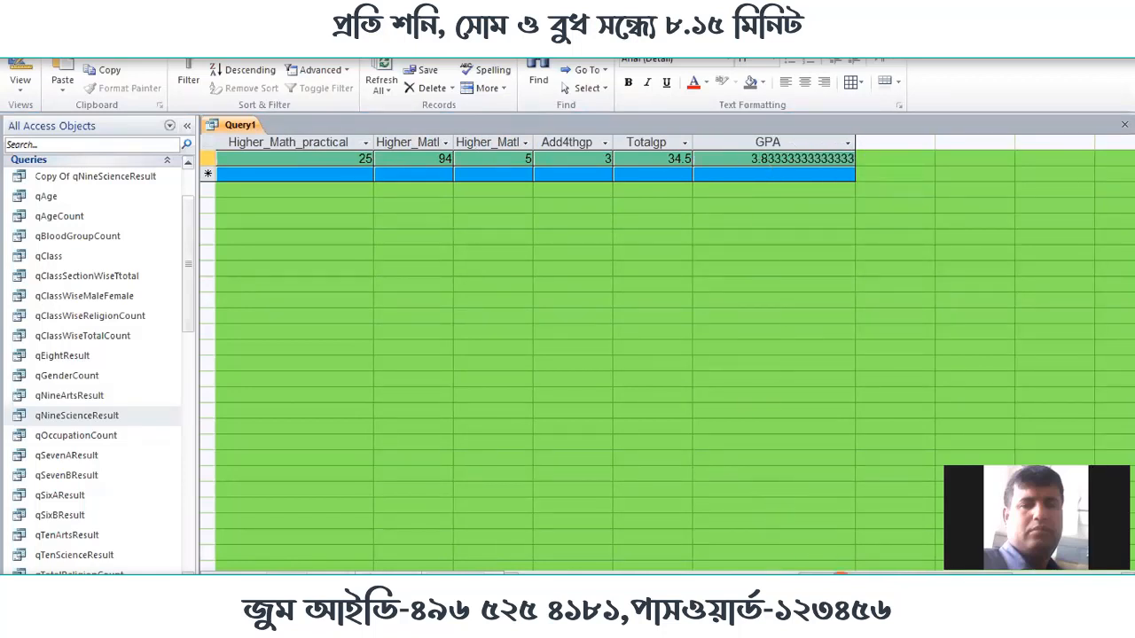
Review the record's Higher Math GP and the other subject GP columns against the calculated GPA
mouse_move(857, 574)
mouse_down()
mouse_move(590, 573)
mouse_move(857, 574)
mouse_up()
double_click(493, 160)
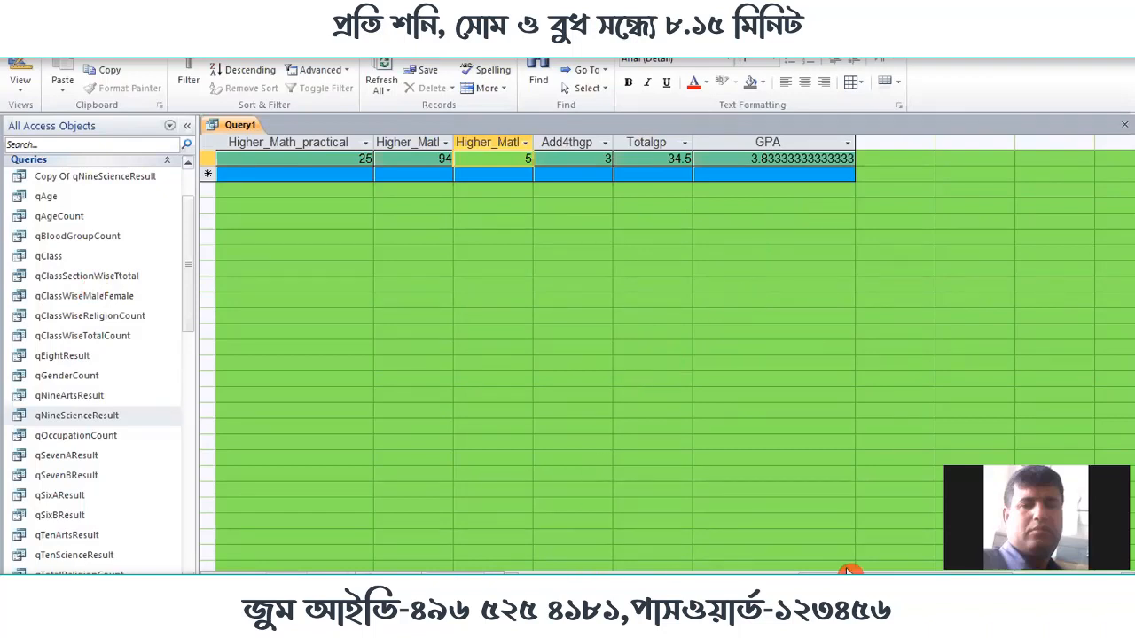
drag(882, 571, 549, 560)
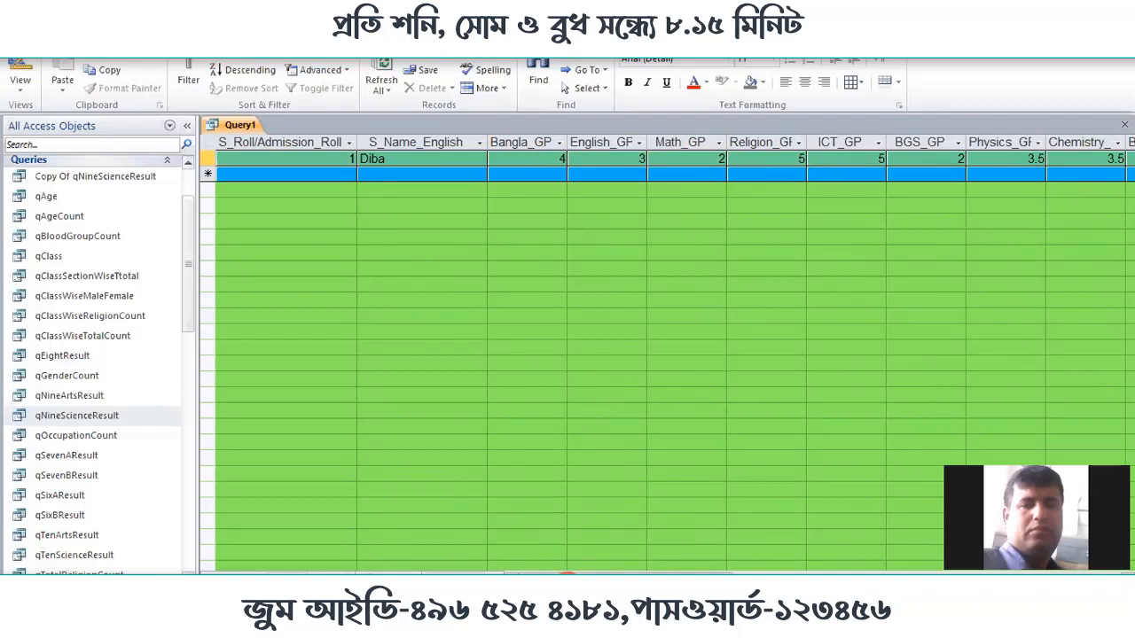
drag(566, 574, 693, 574)
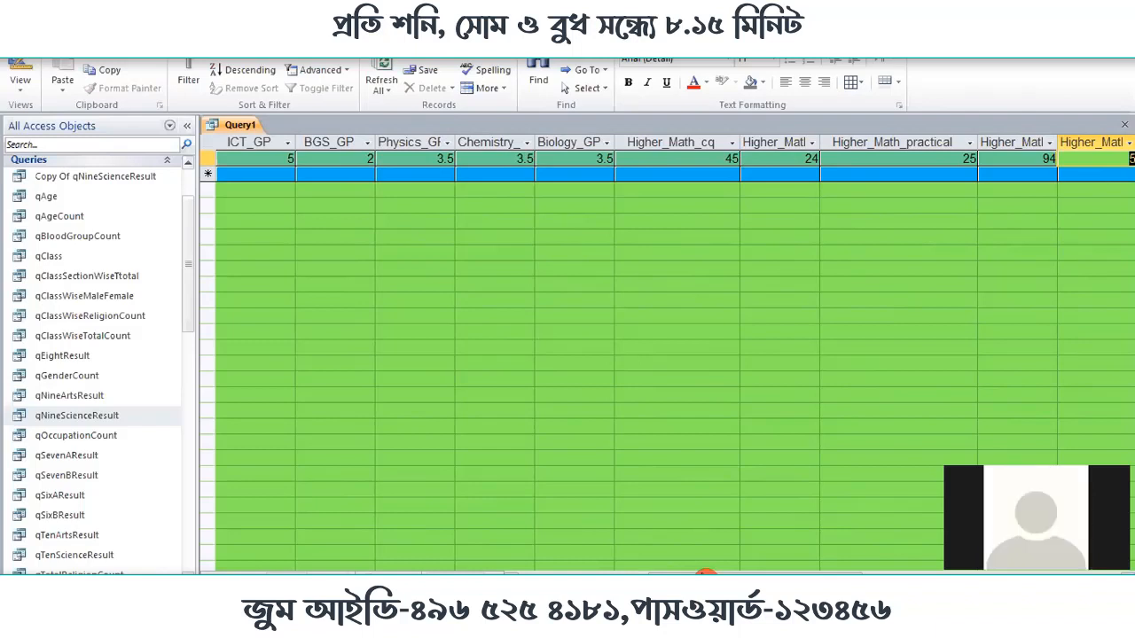
Rename the calculated GPA field to GPA1 in query design view and show its column in the query results
drag(706, 573, 904, 567)
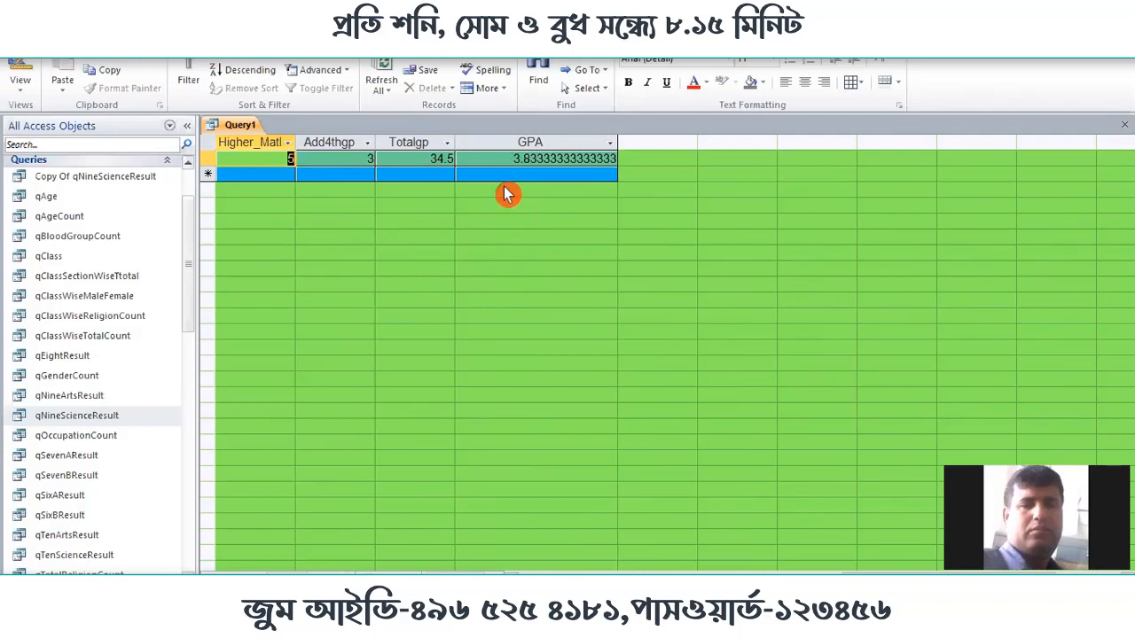
click(13, 70)
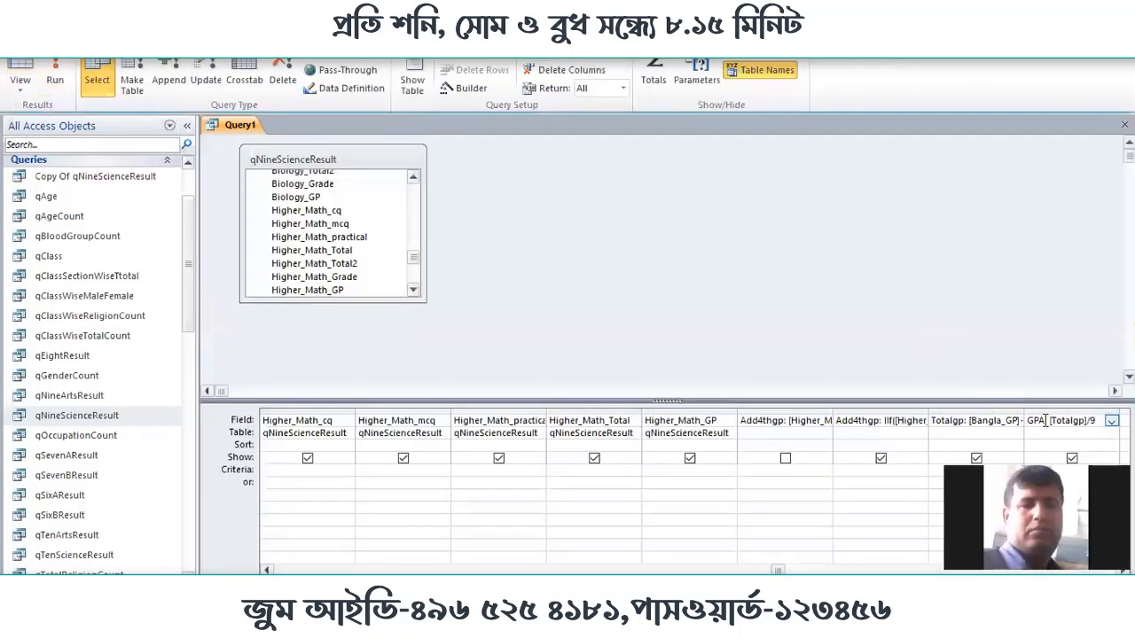
click(1091, 461)
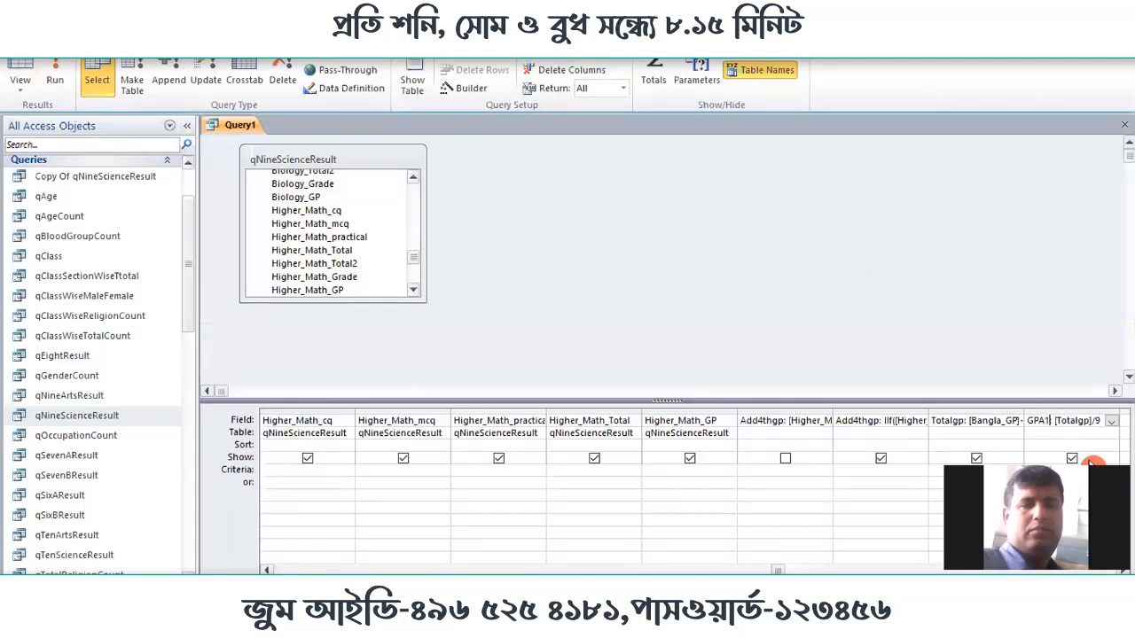
click(51, 78)
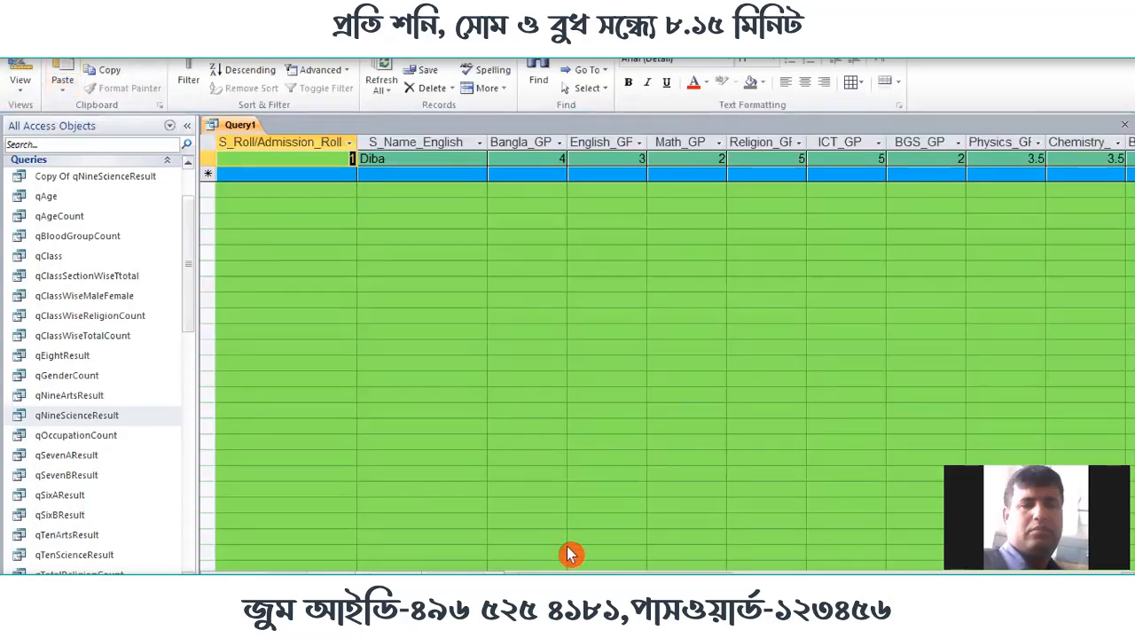
drag(575, 575, 861, 575)
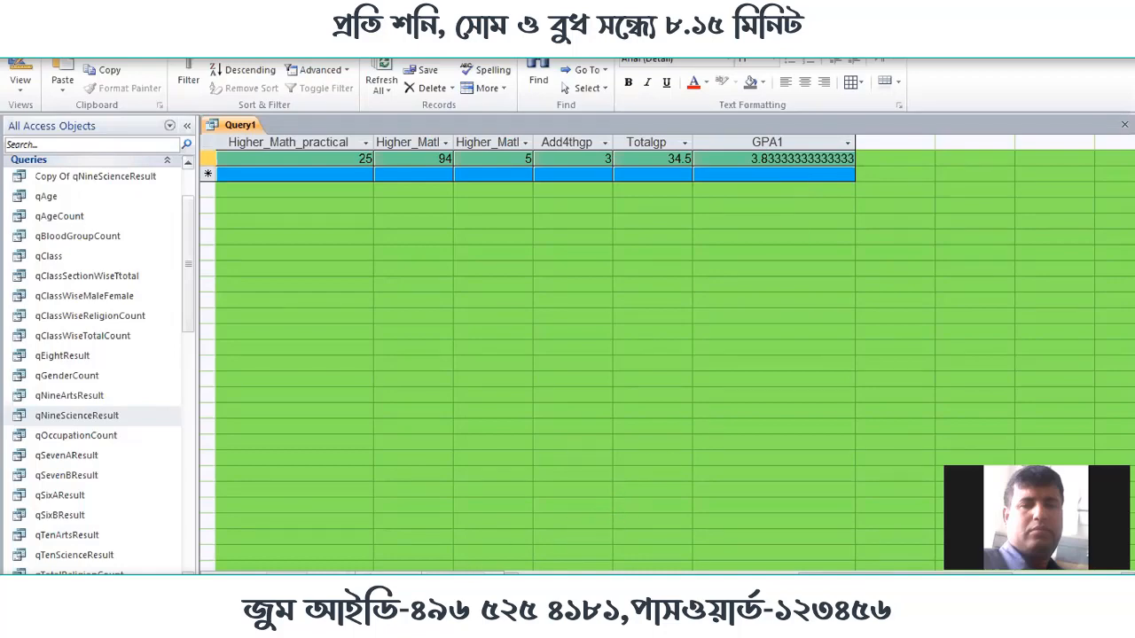
Switch to the change.log notes in the text editor and add blank lines below the Add4thgp1 formula
click(306, 622)
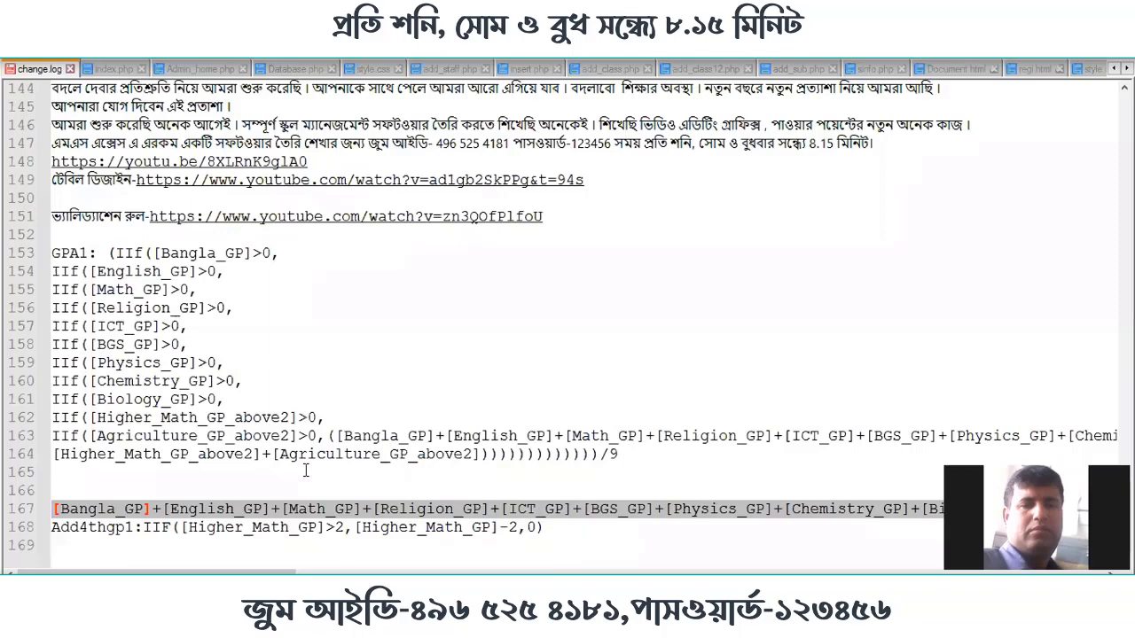
click(103, 545)
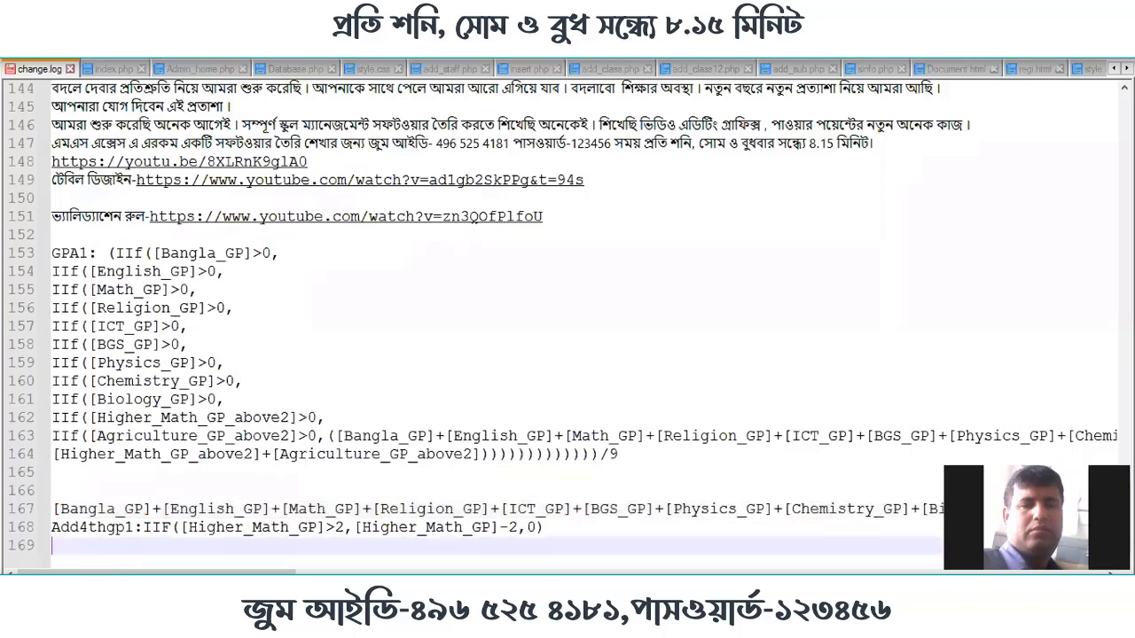
key(Return)
key(Return)
key(Return)
key(Return)
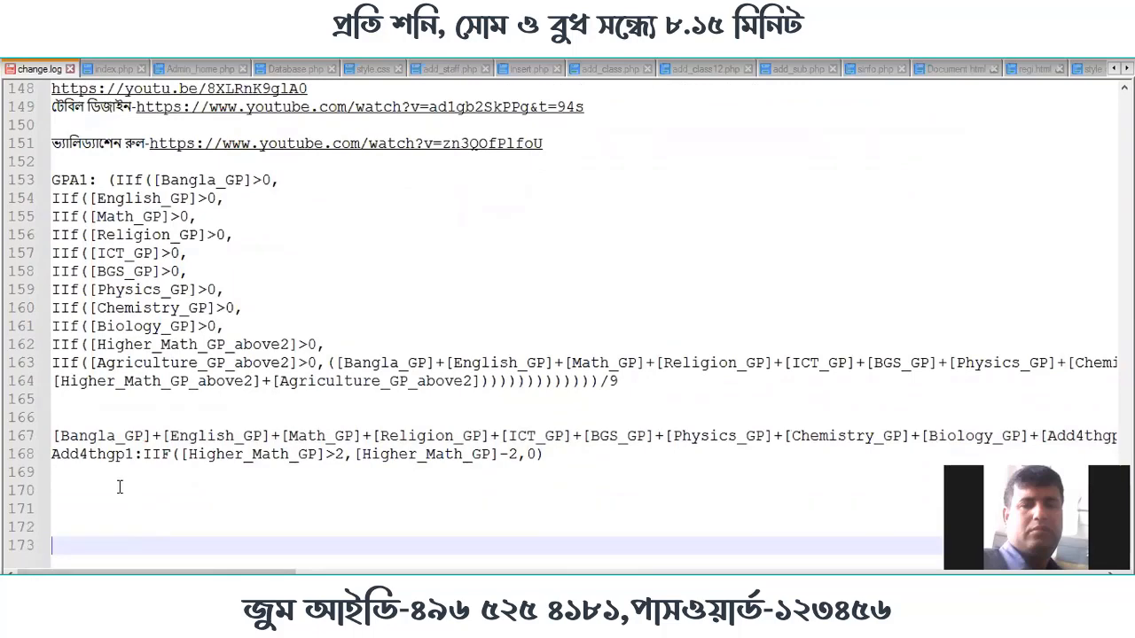
scroll(118, 486, down, 2)
scroll(121, 487, up, 2)
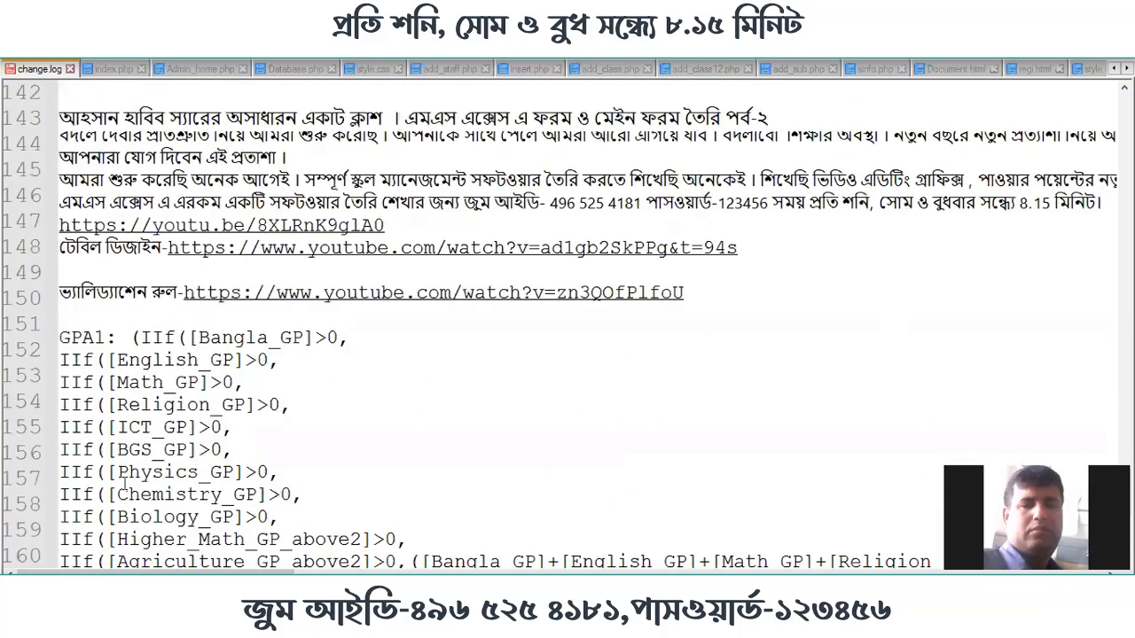
scroll(64, 489, down, 5)
click(64, 490)
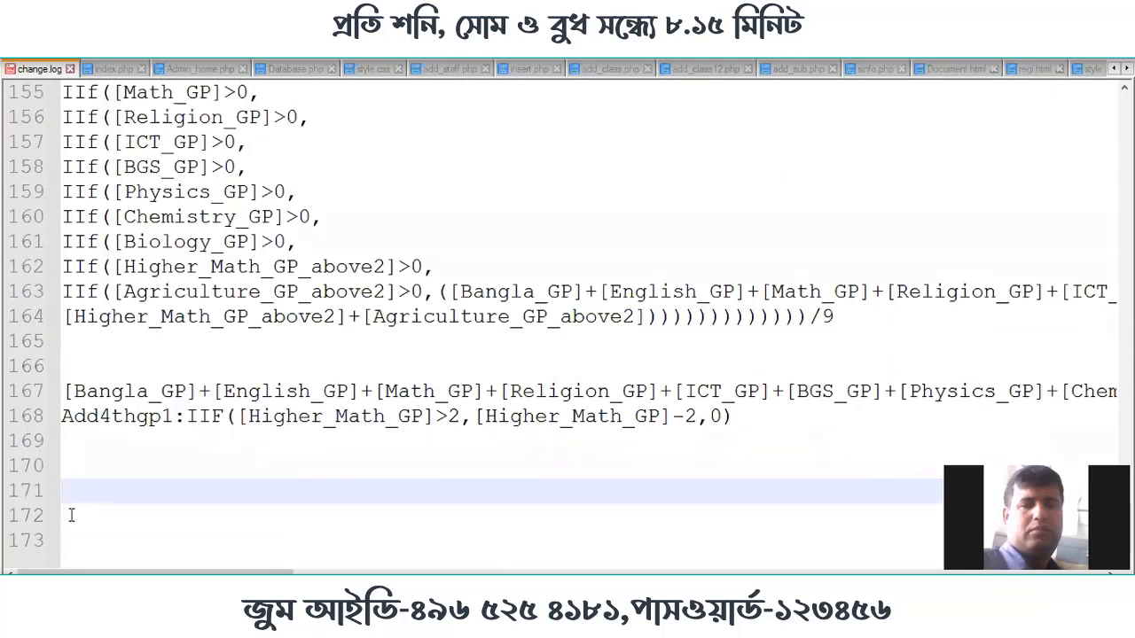
Draft the formula Gpa:IIF(GPA1].5,5,[GPA1] on blank line 171 of the notes
text(Gp)
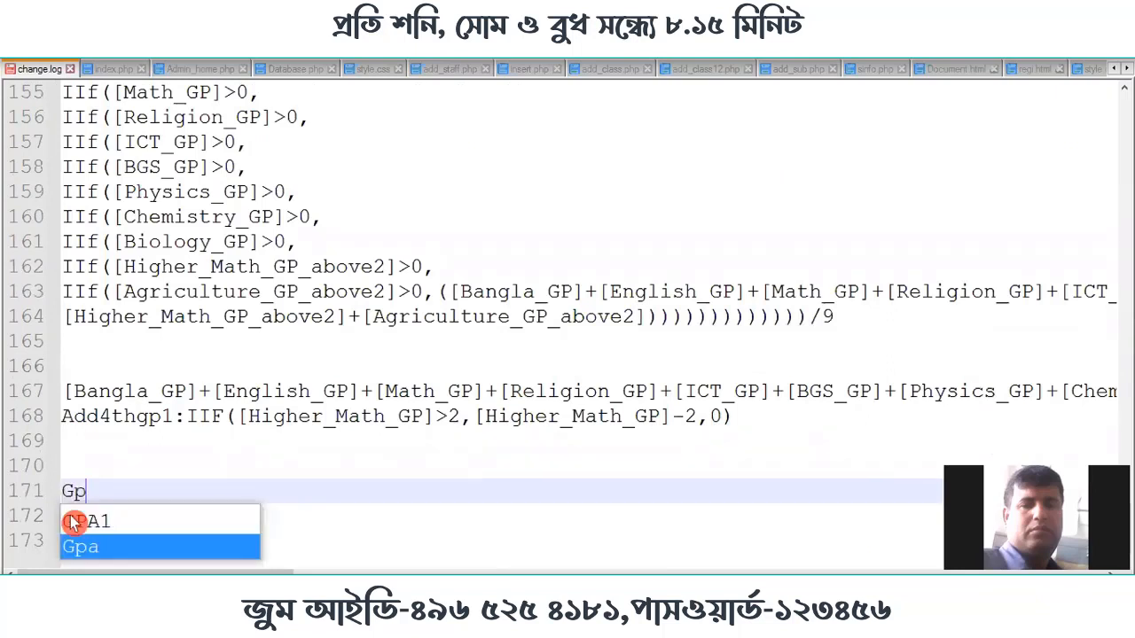
text(a:)
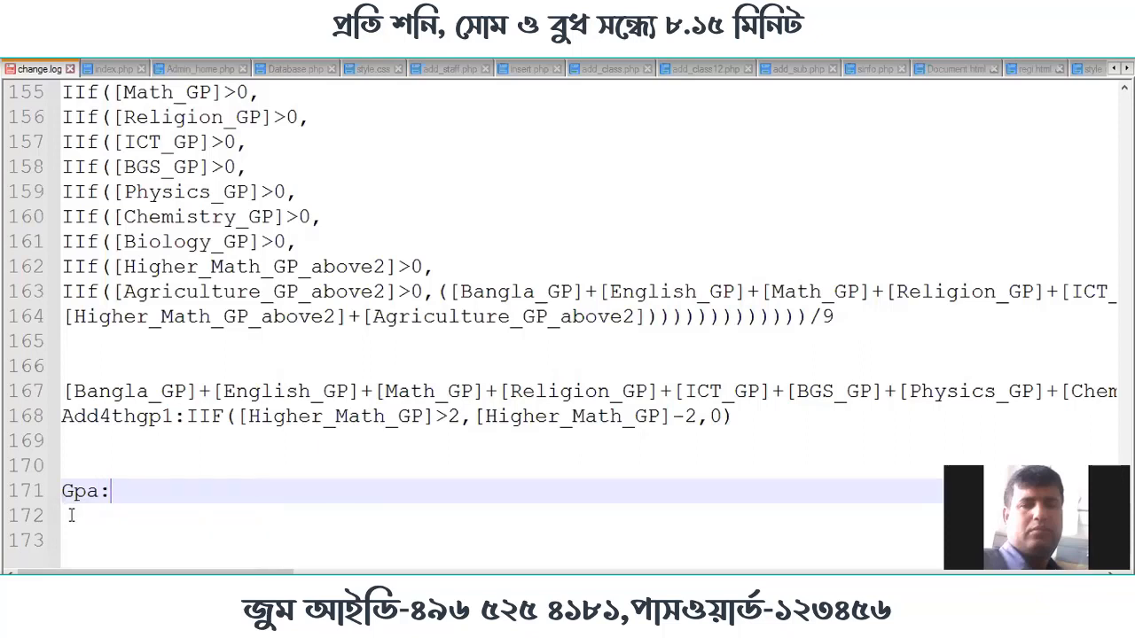
text(IIF(GPA!)
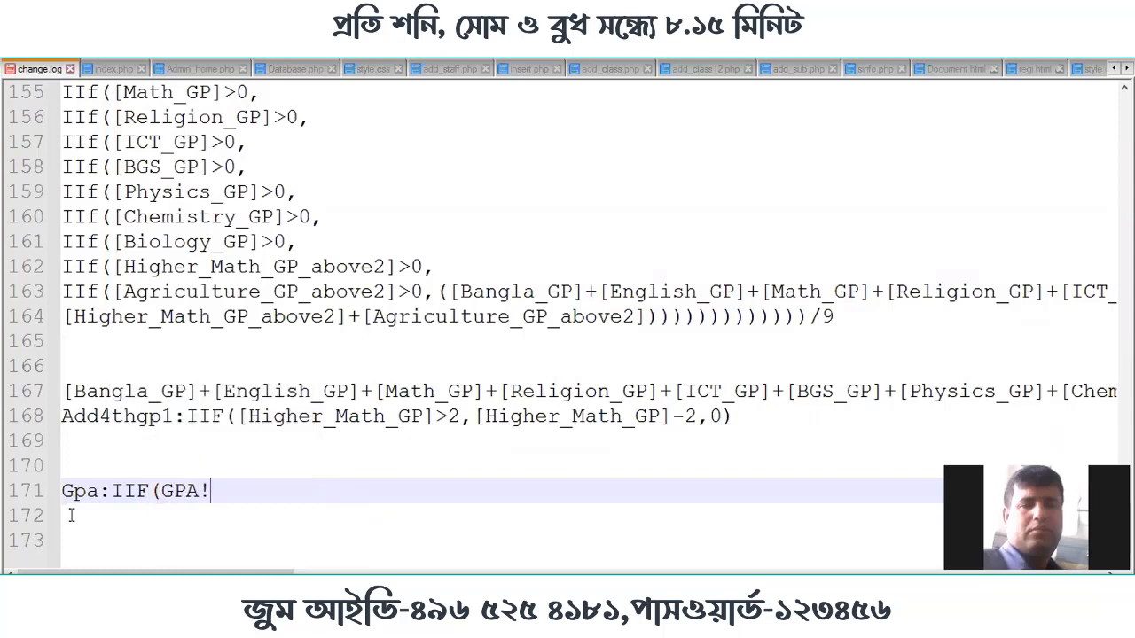
text(])
key(BackSpace)
key(BackSpace)
text(1].5,5,[)
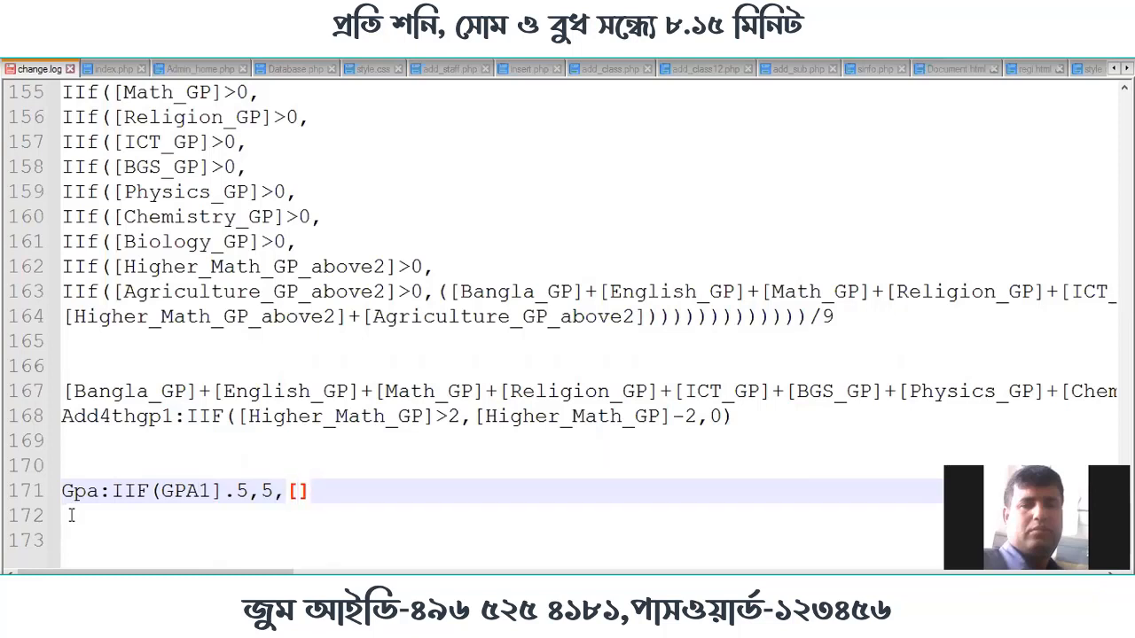
text(G)
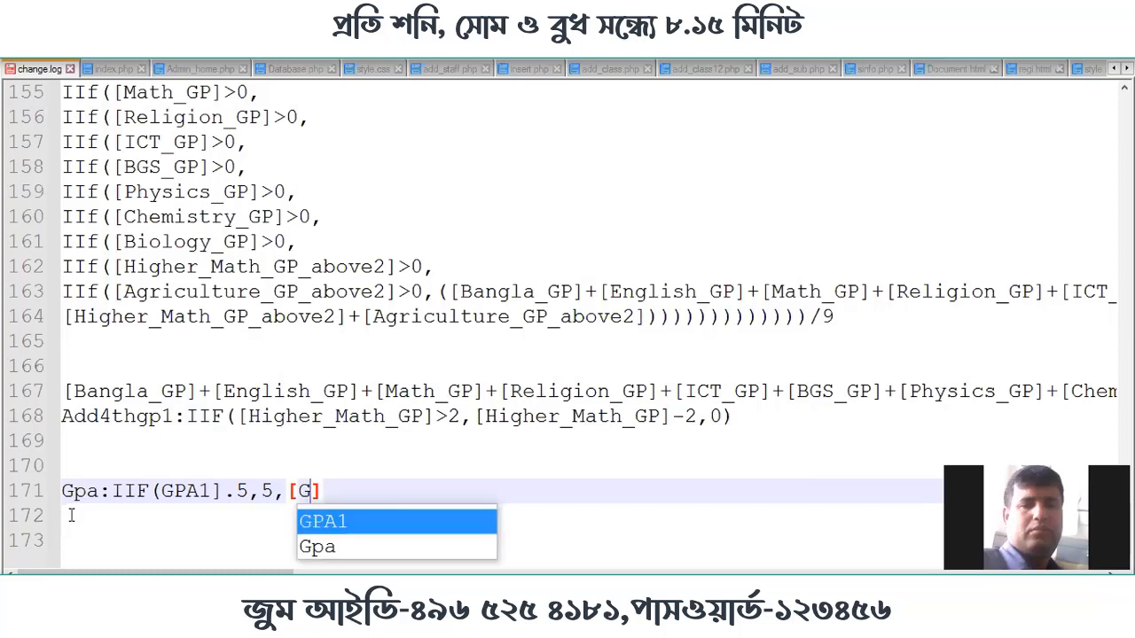
key(Return)
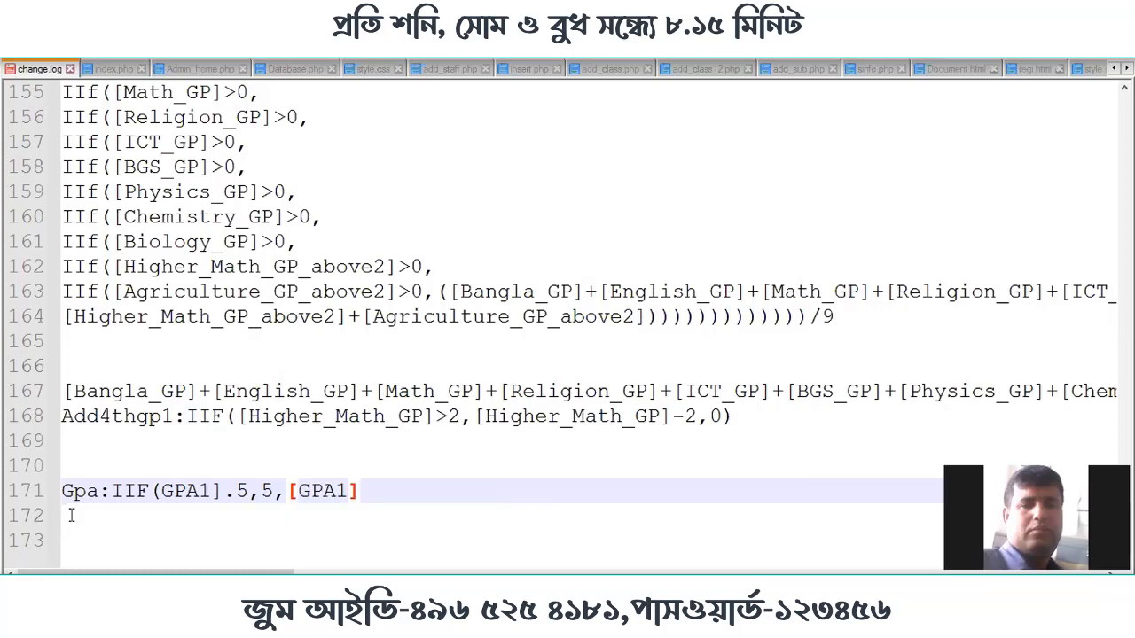
Correct the drafted formula's brackets and comparison operator so it reads Gpa:IIF([GPA1]>5,5,[GPA1])
click(410, 487)
click(162, 488)
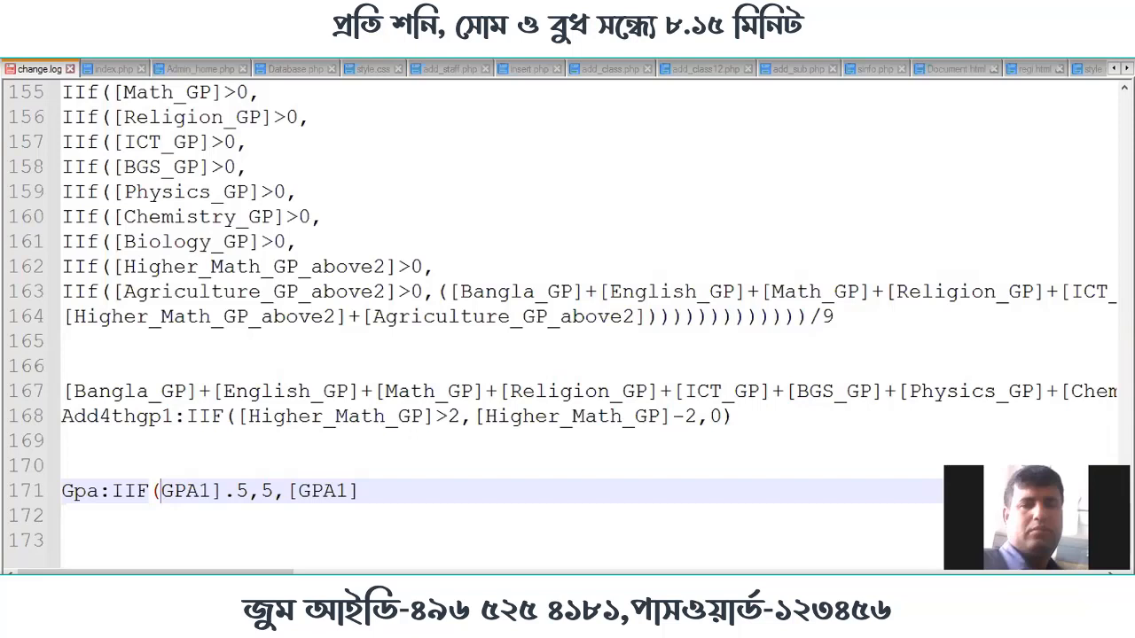
text([)
click(248, 491)
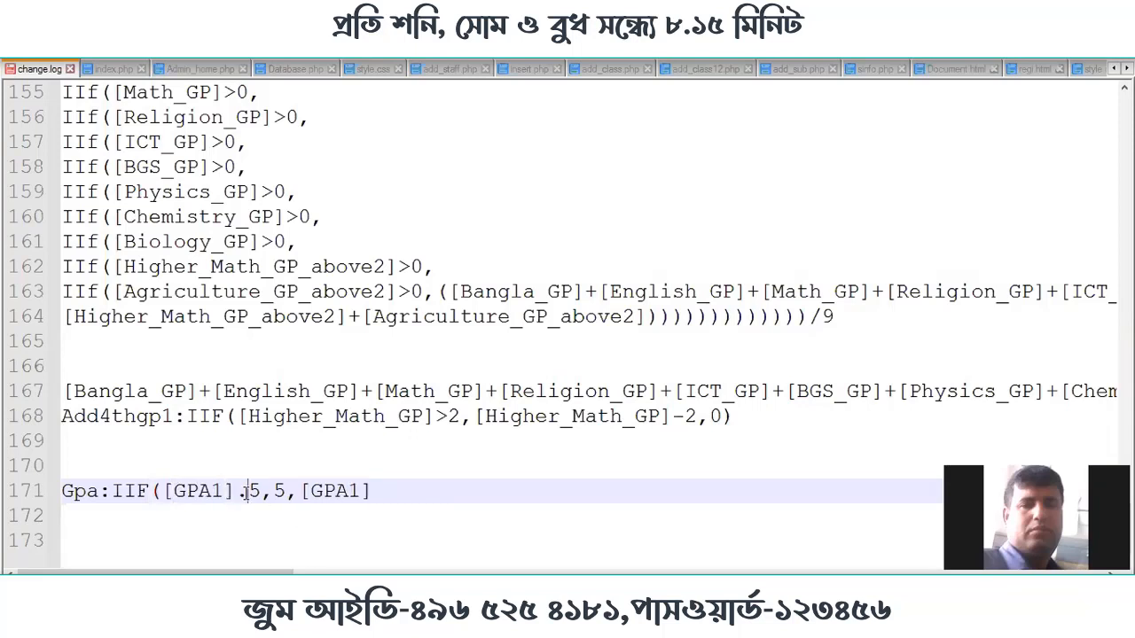
text(>)
click(405, 492)
text())
key(Return)
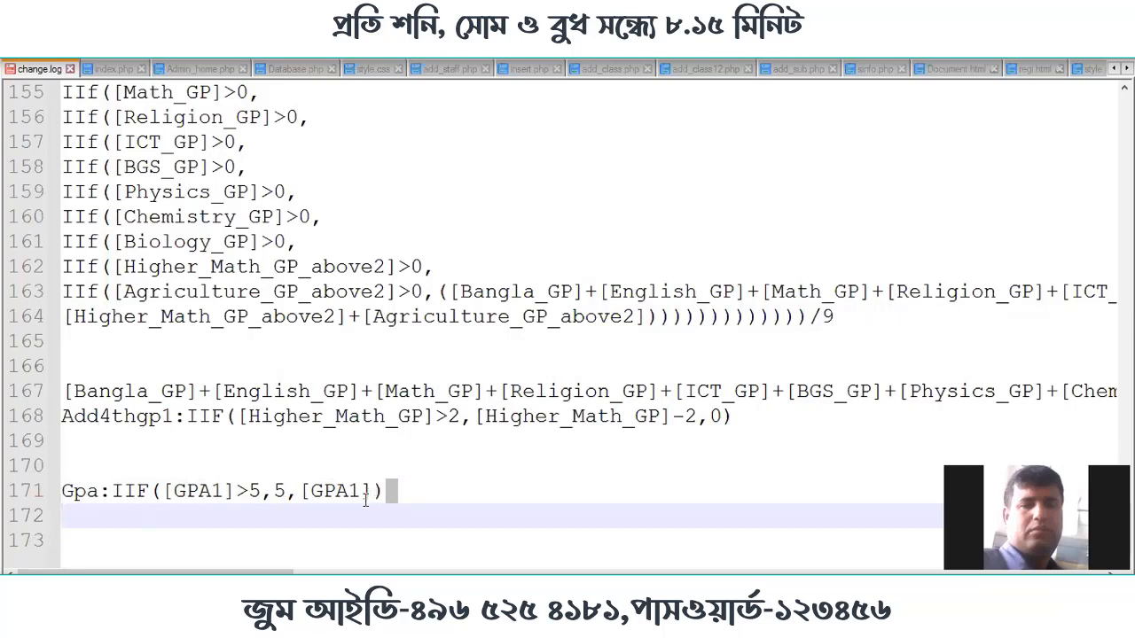
Copy the Gpa formula from the notes and paste it into the empty column after GPA1 in the Access query design
click(397, 491)
click(225, 491)
drag(203, 493, 61, 491)
right_click(69, 492)
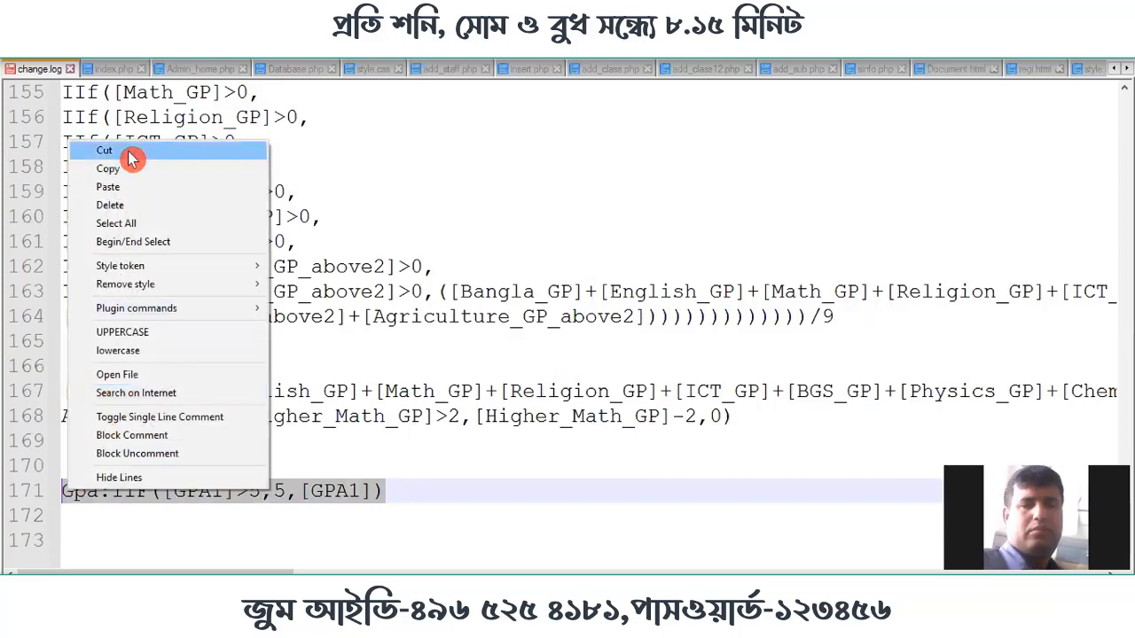
click(108, 169)
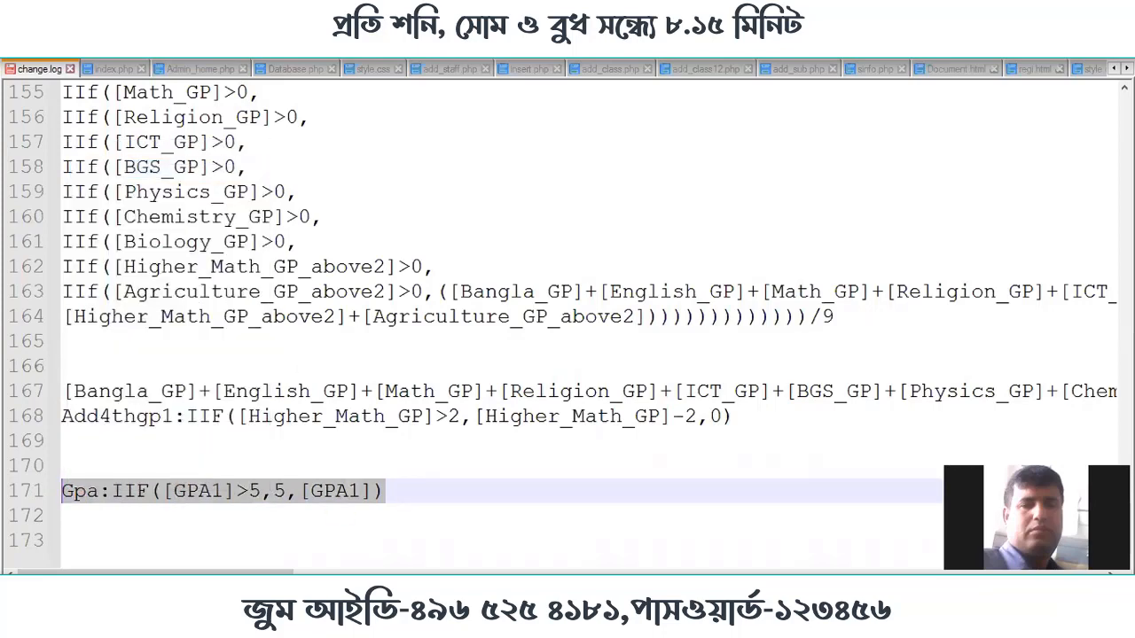
key(alt+Tab)
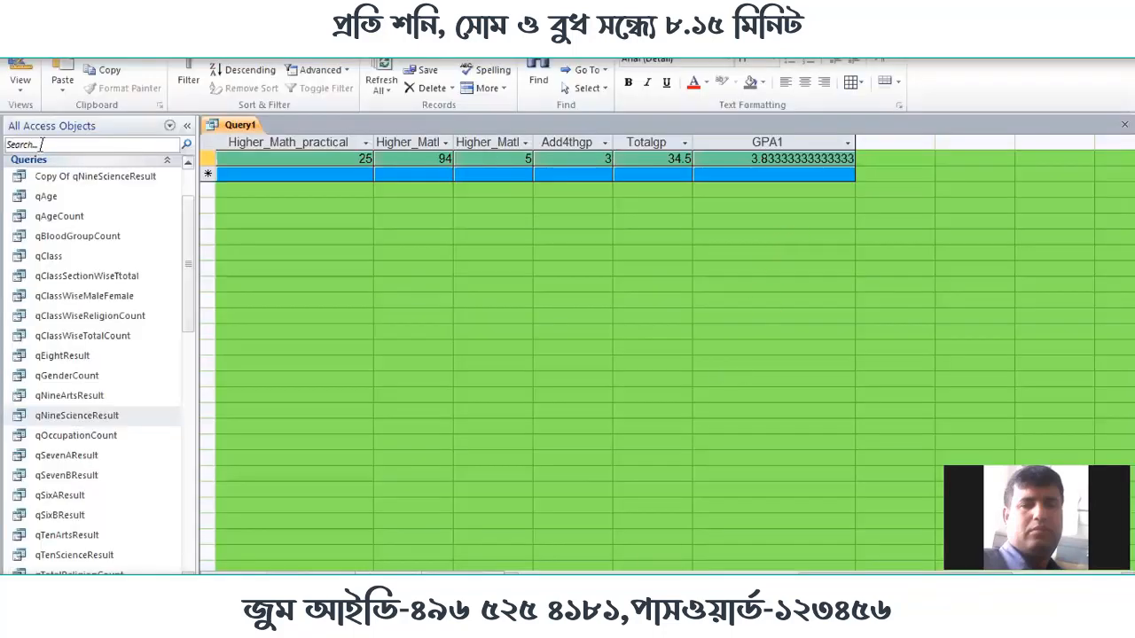
click(35, 73)
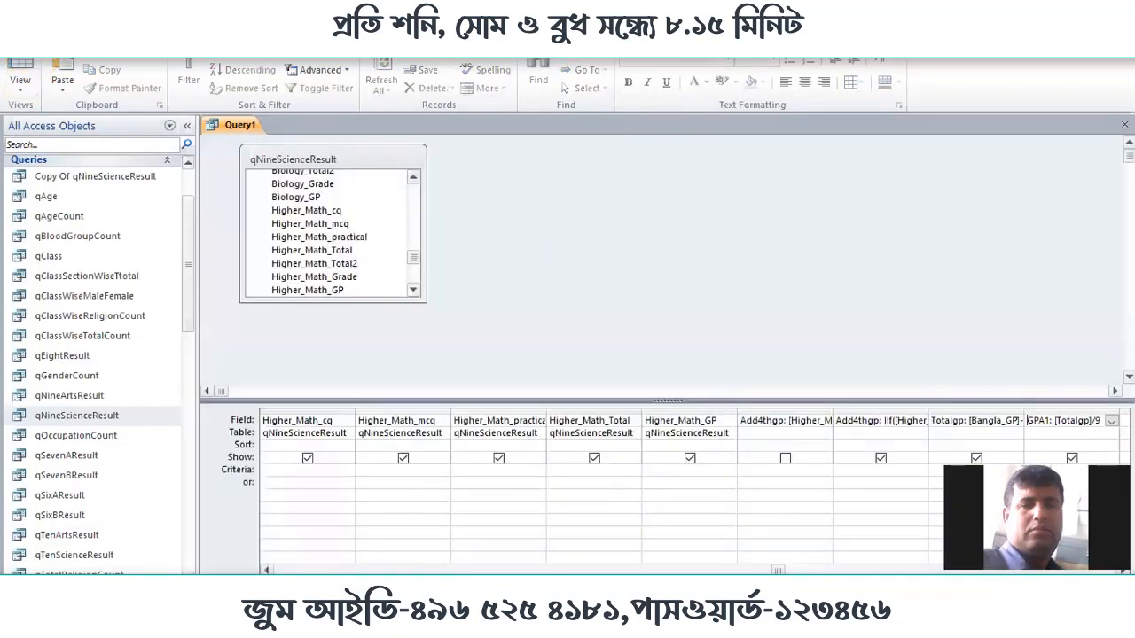
drag(780, 570, 860, 570)
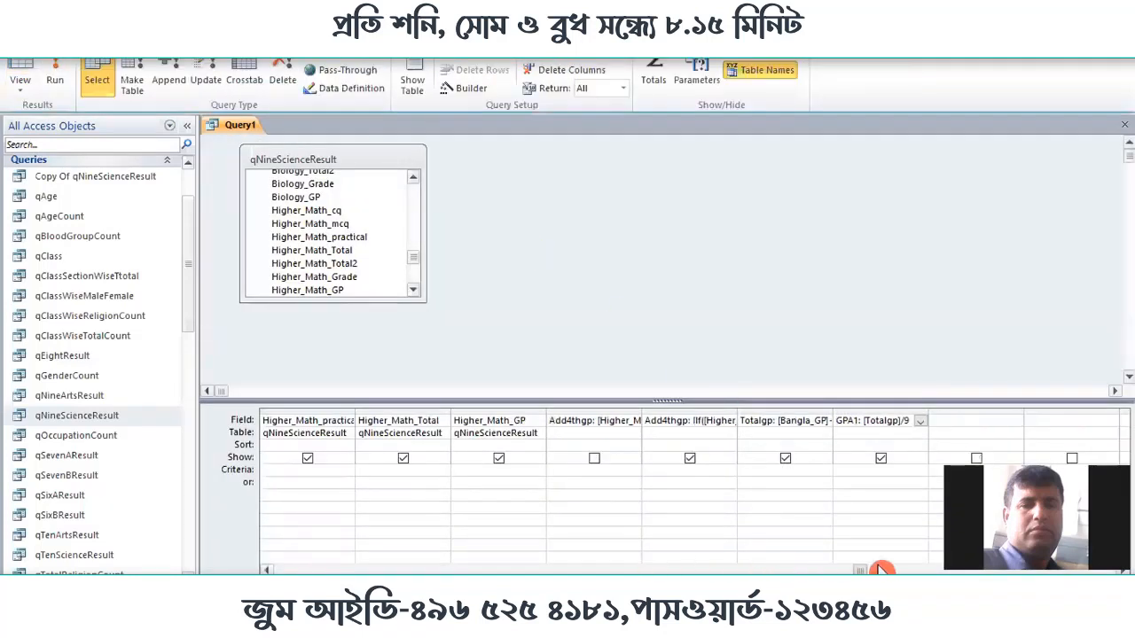
right_click(938, 419)
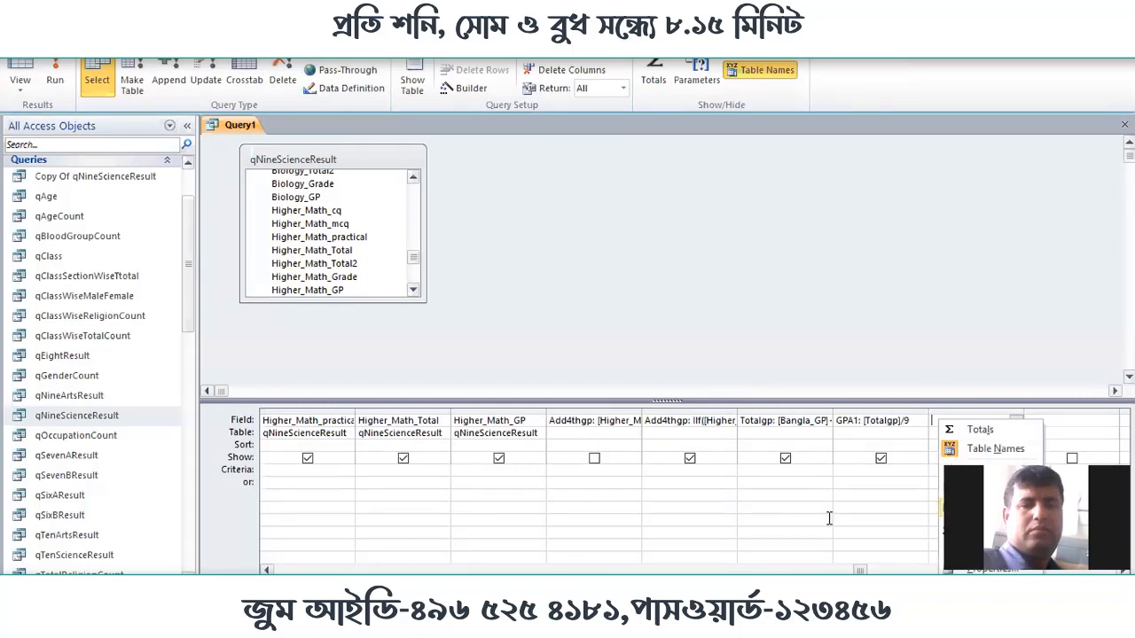
key(Return)
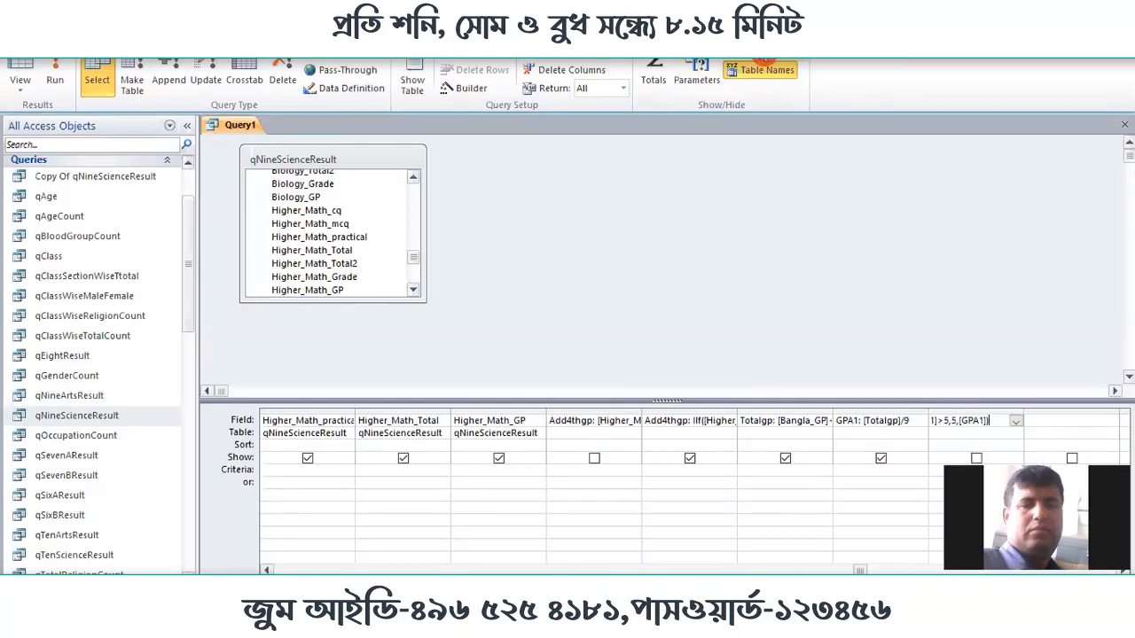
In the Gpa field's properties, set the format to Fixed and the decimal places to 2
click(764, 57)
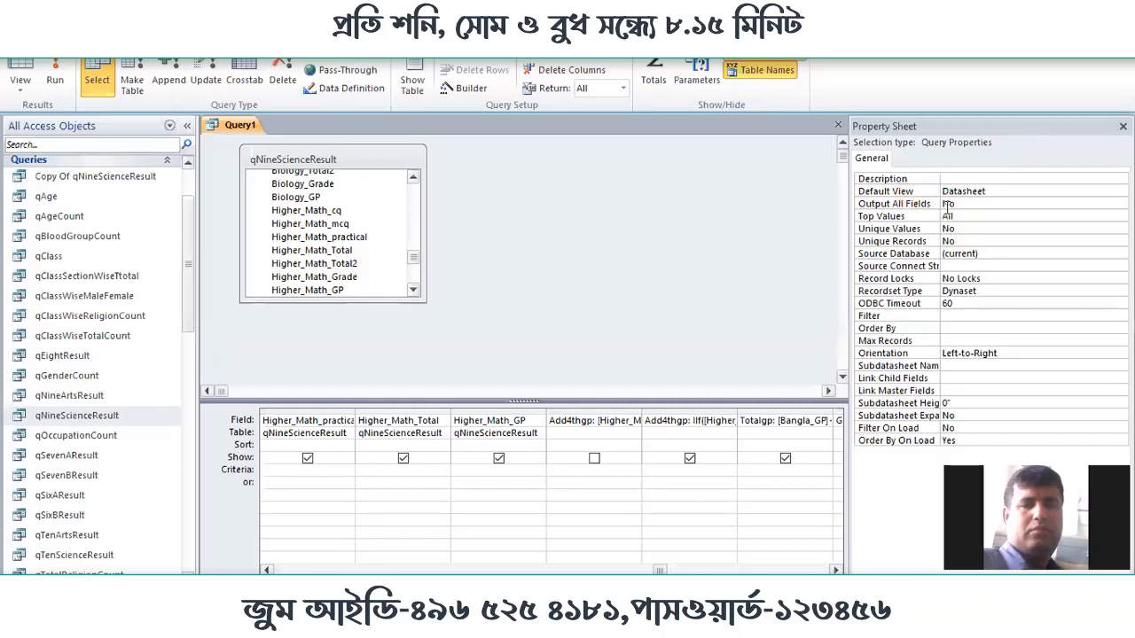
click(835, 569)
click(835, 569)
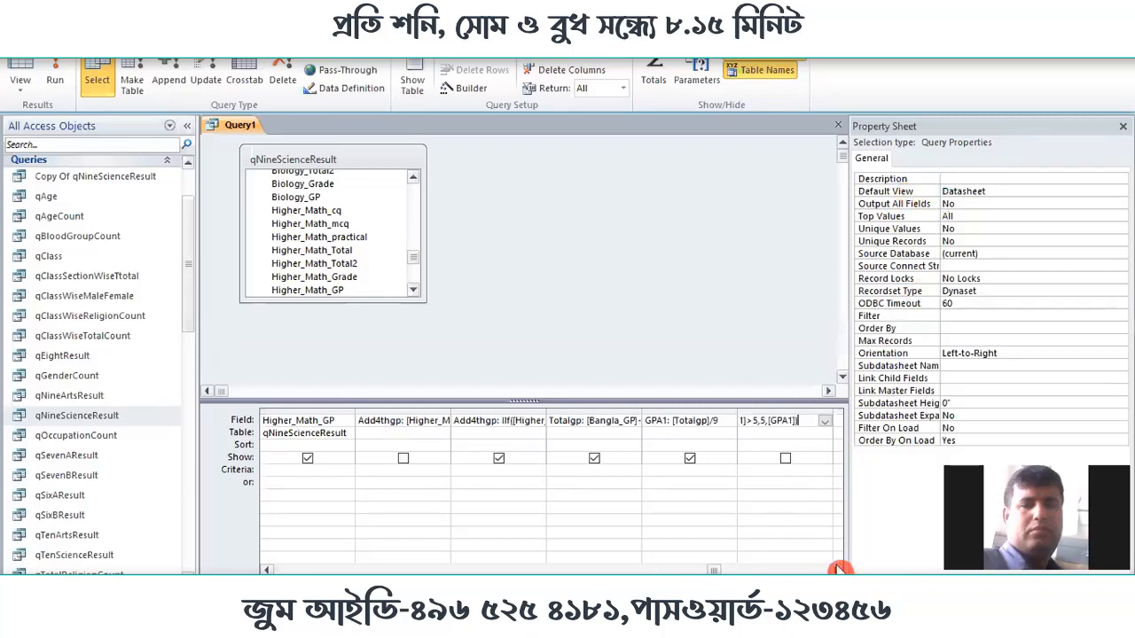
click(835, 569)
click(696, 421)
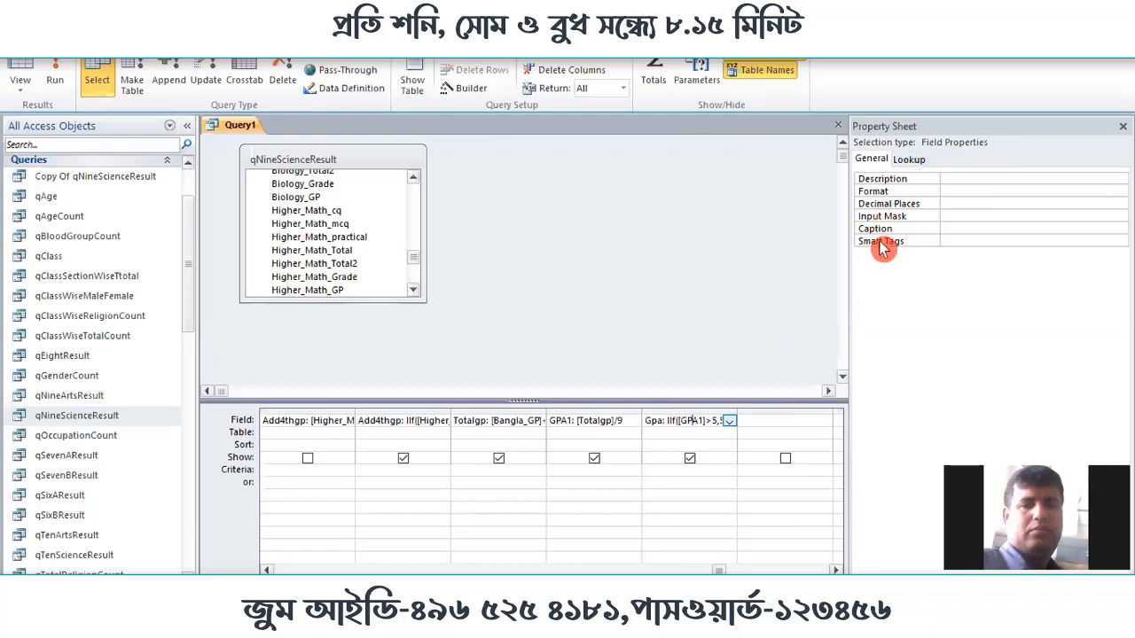
click(987, 193)
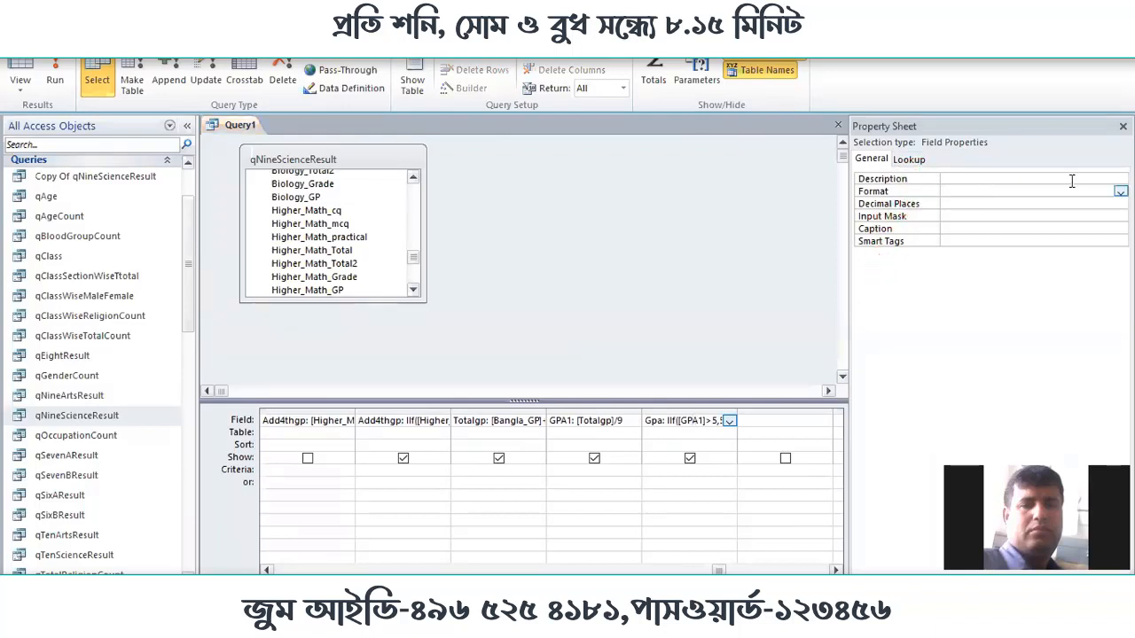
click(1120, 192)
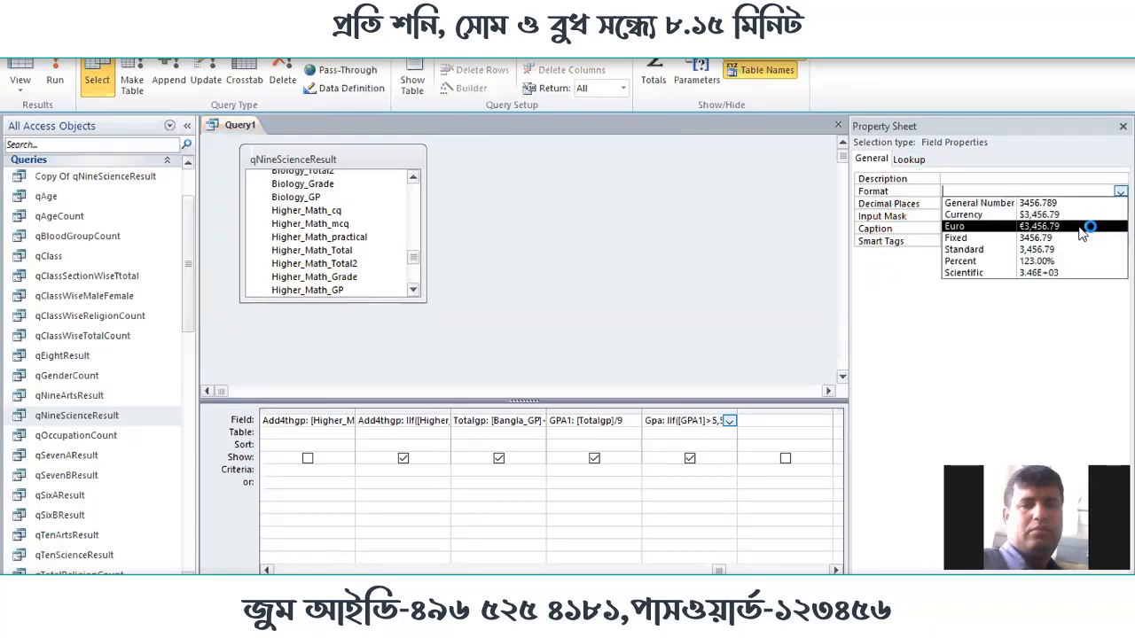
click(1064, 235)
click(987, 206)
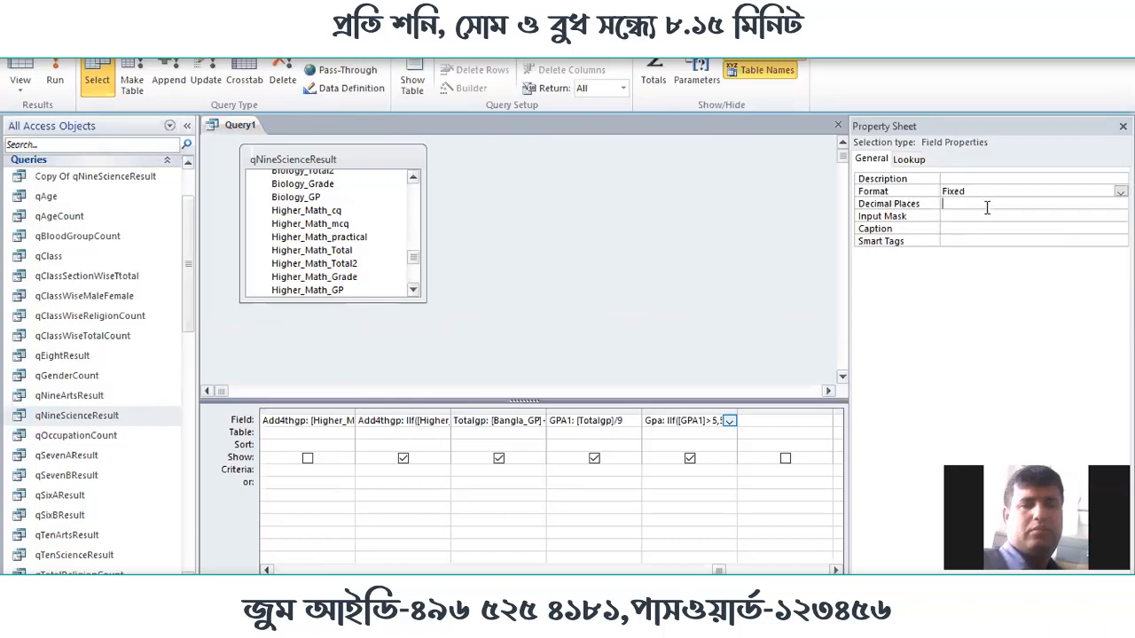
click(1113, 216)
click(1055, 204)
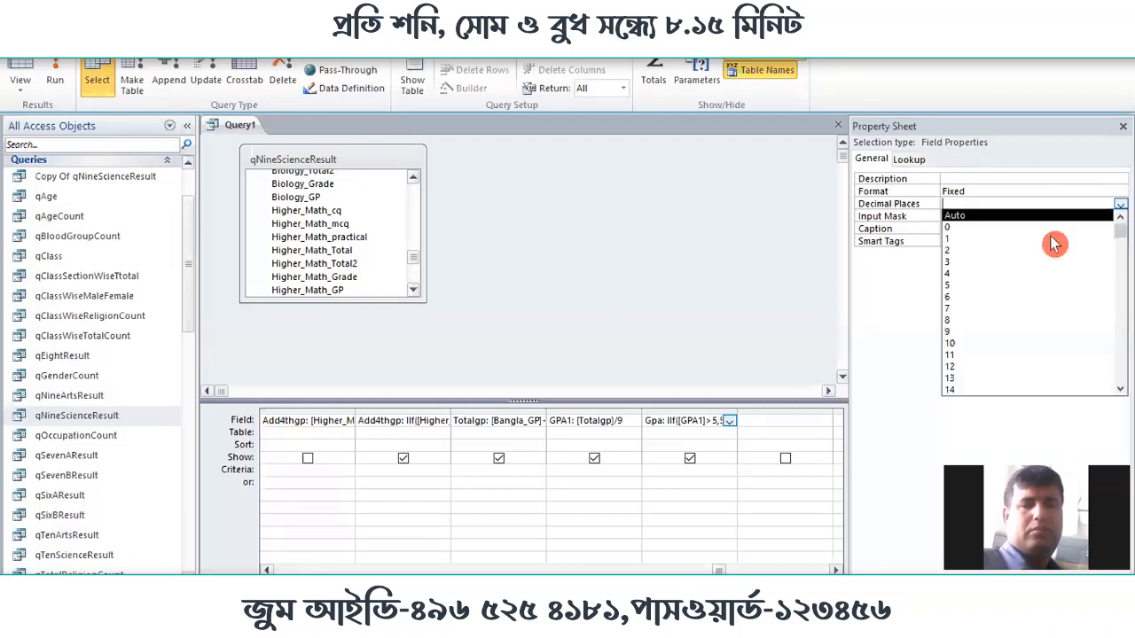
click(1025, 255)
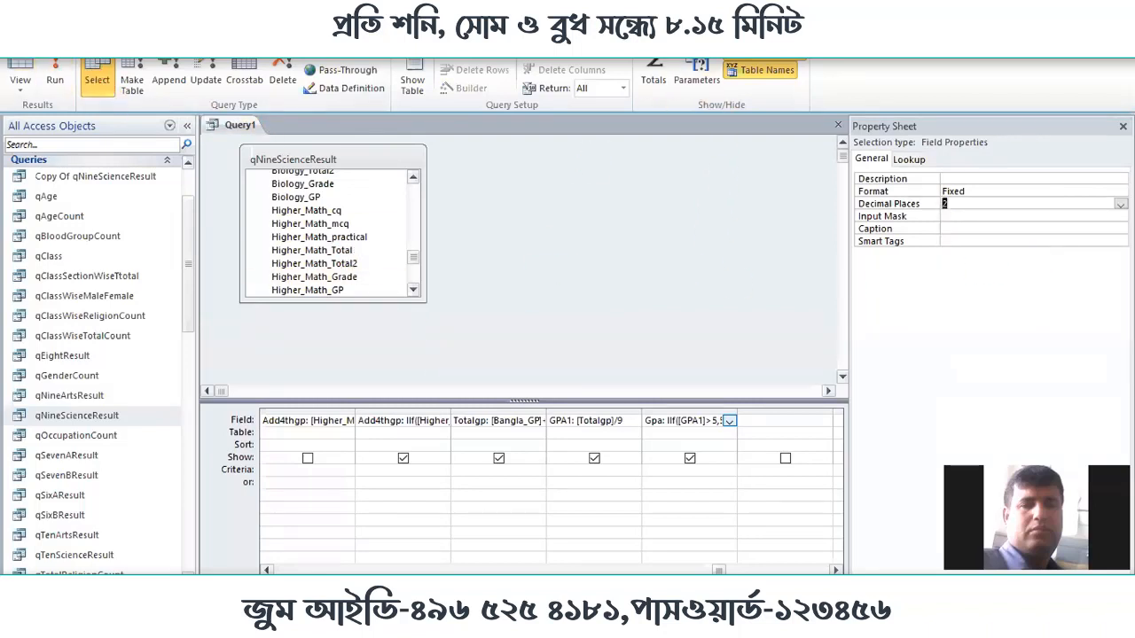
Leave the query unsaved, show its results and examine the Gpa value against the unrounded GPA1 value
click(32, 12)
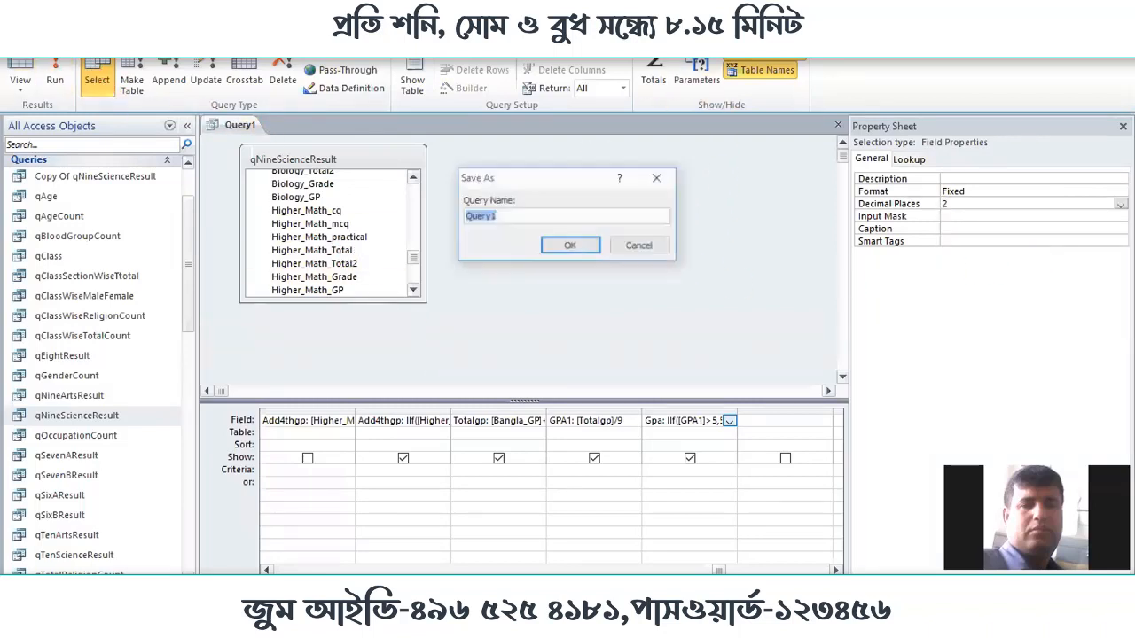
click(639, 245)
click(58, 78)
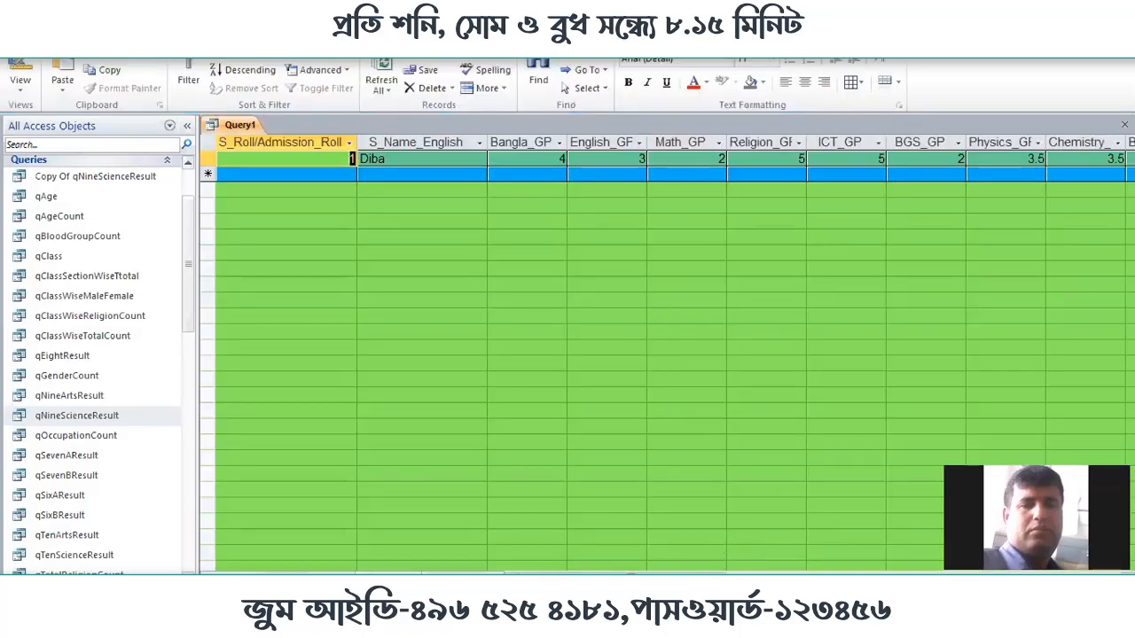
drag(621, 576, 873, 576)
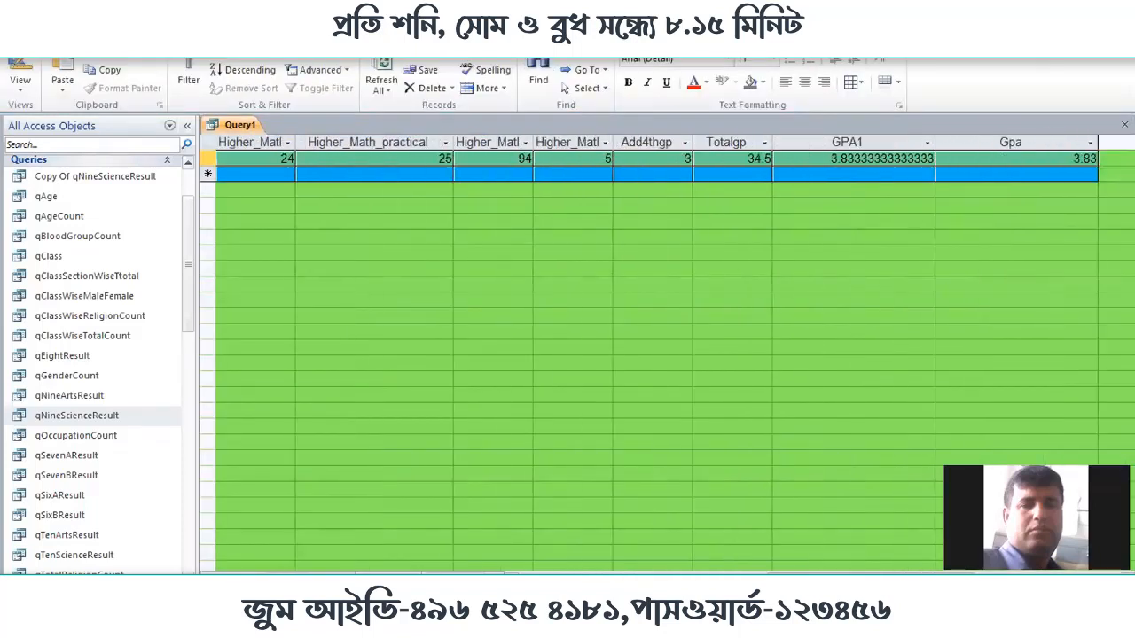
click(1062, 158)
drag(1063, 158, 1083, 158)
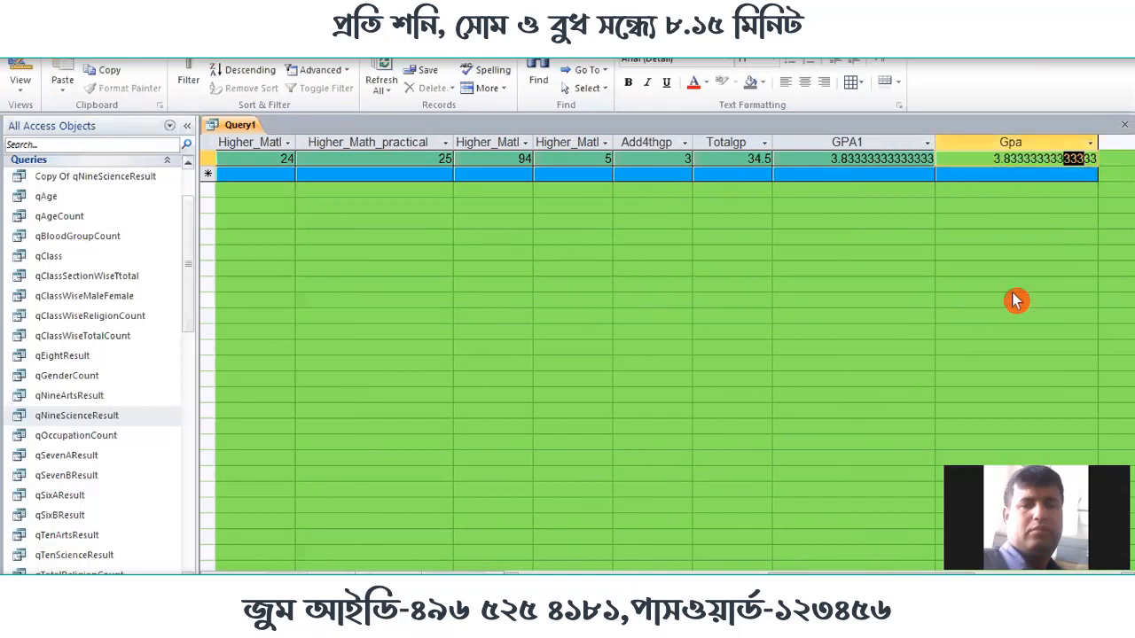
click(974, 175)
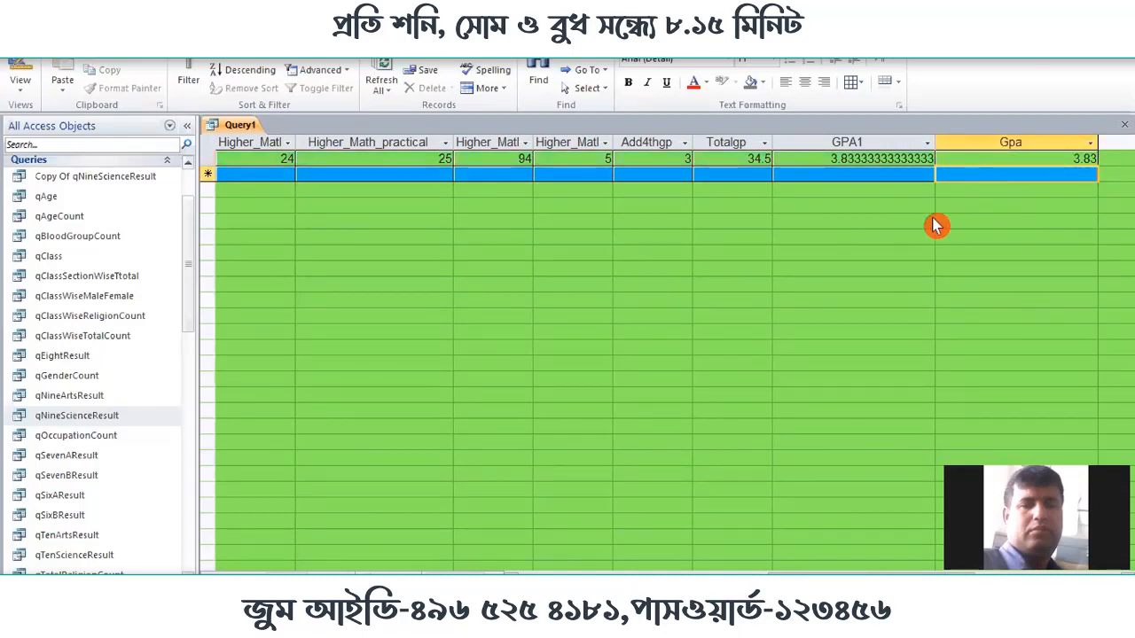